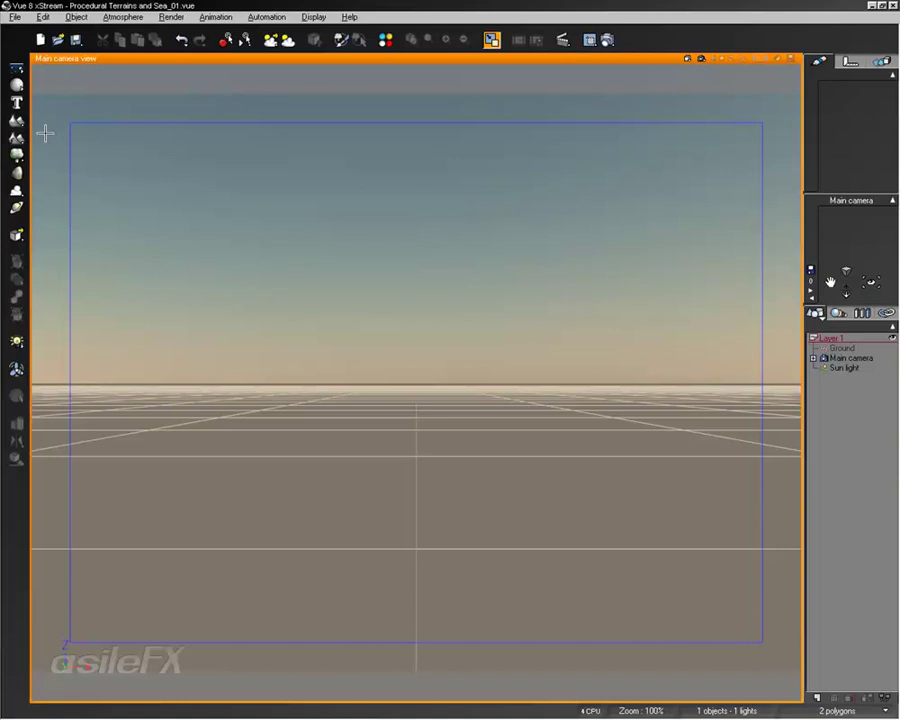
# Add a standard heightfield terrain to the scene and delete it
pyautogui.rightClick(17, 120)
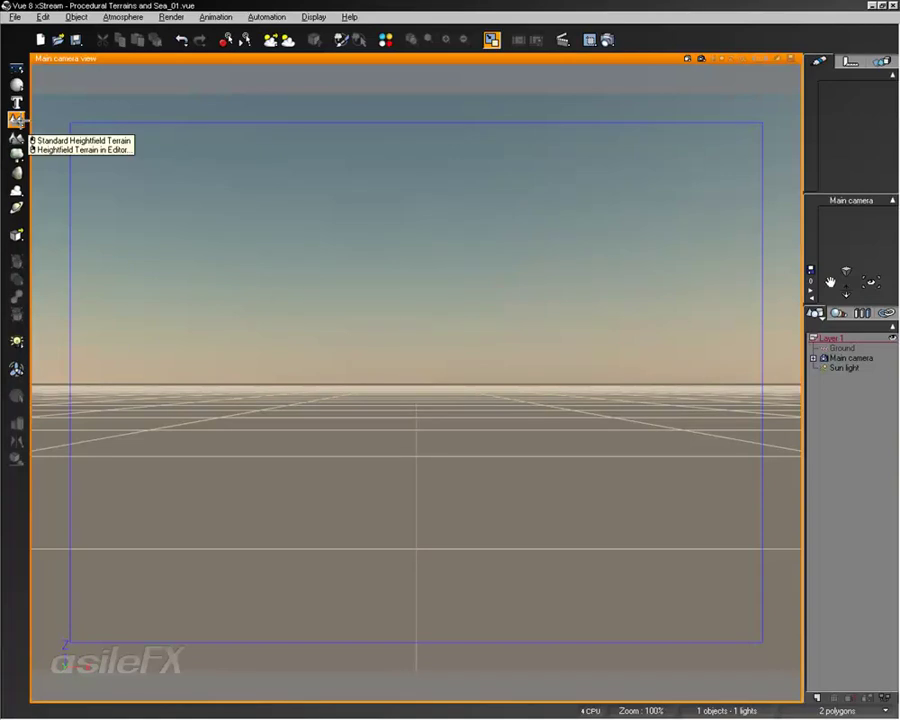
pyautogui.rightClick(16, 137)
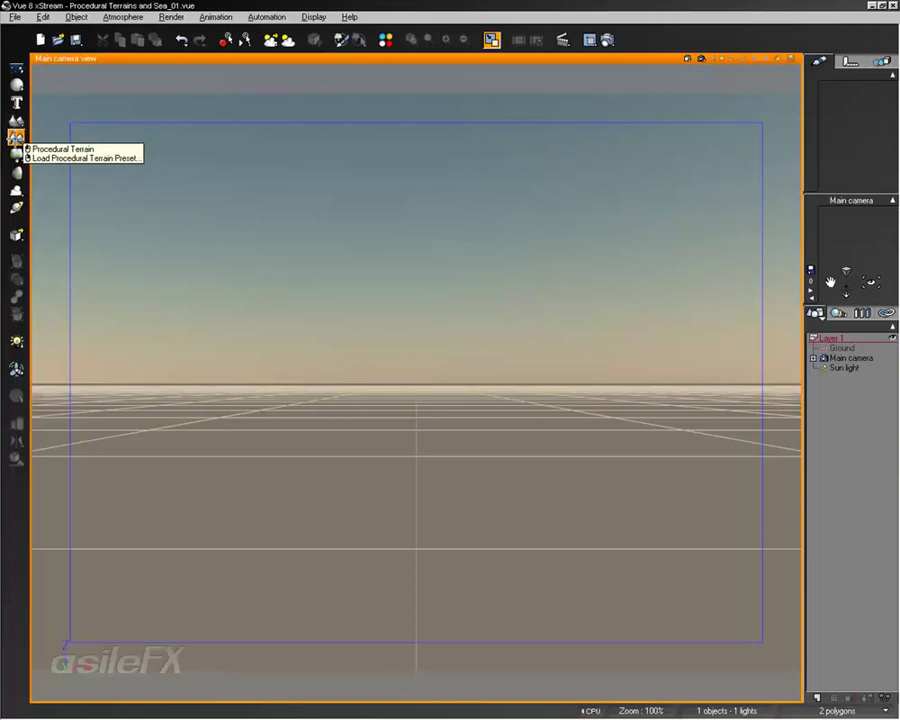
pyautogui.rightClick(16, 119)
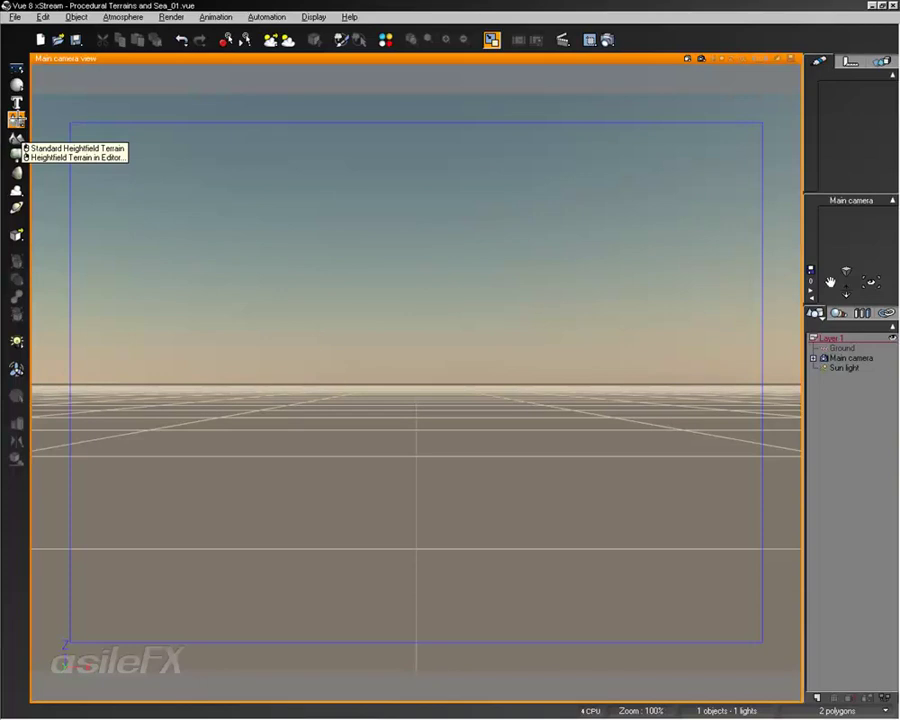
pyautogui.click(60, 148)
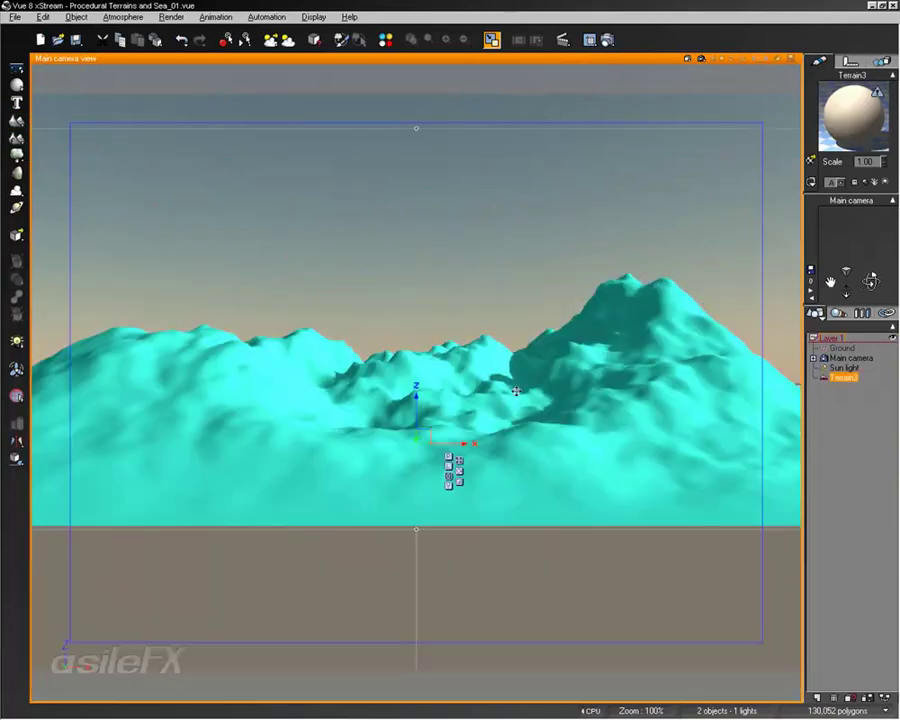
pyautogui.press('Delete')
# Add a procedural terrain, view it from a higher camera angle, and delete it
pyautogui.click(16, 119)
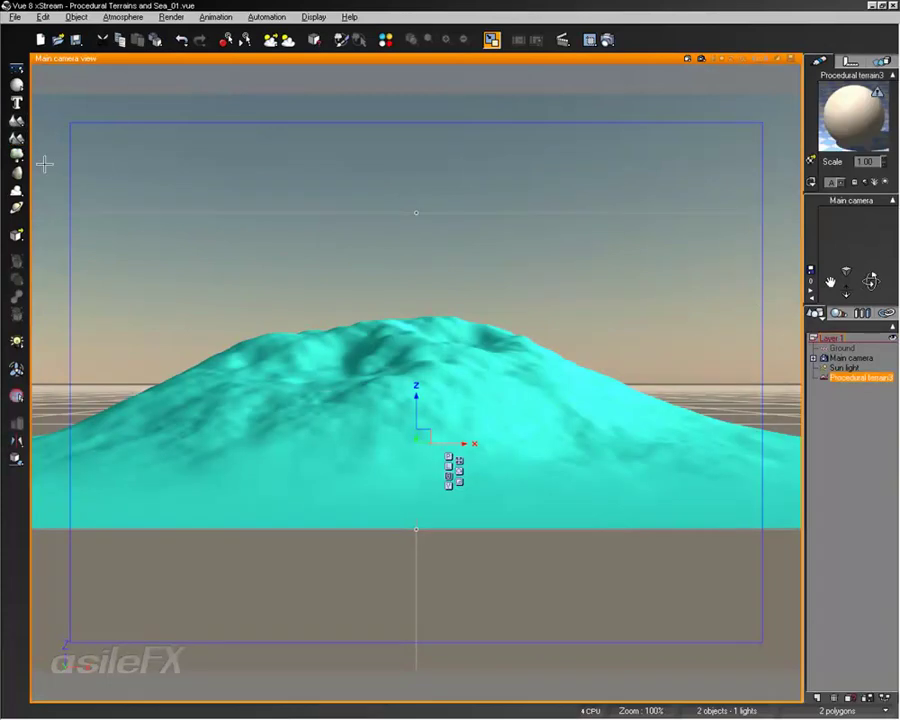
pyautogui.moveTo(860, 295); pyautogui.dragTo(868, 285)
pyautogui.moveTo(437, 498); pyautogui.dragTo(490, 394, button='right')
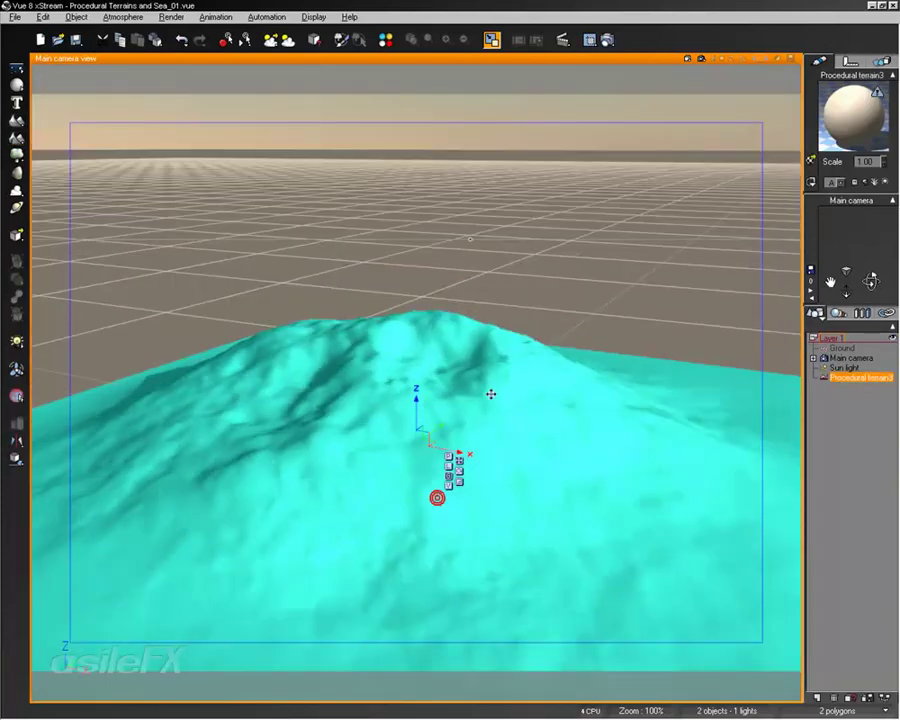
pyautogui.click(442, 355)
pyautogui.press('Delete')
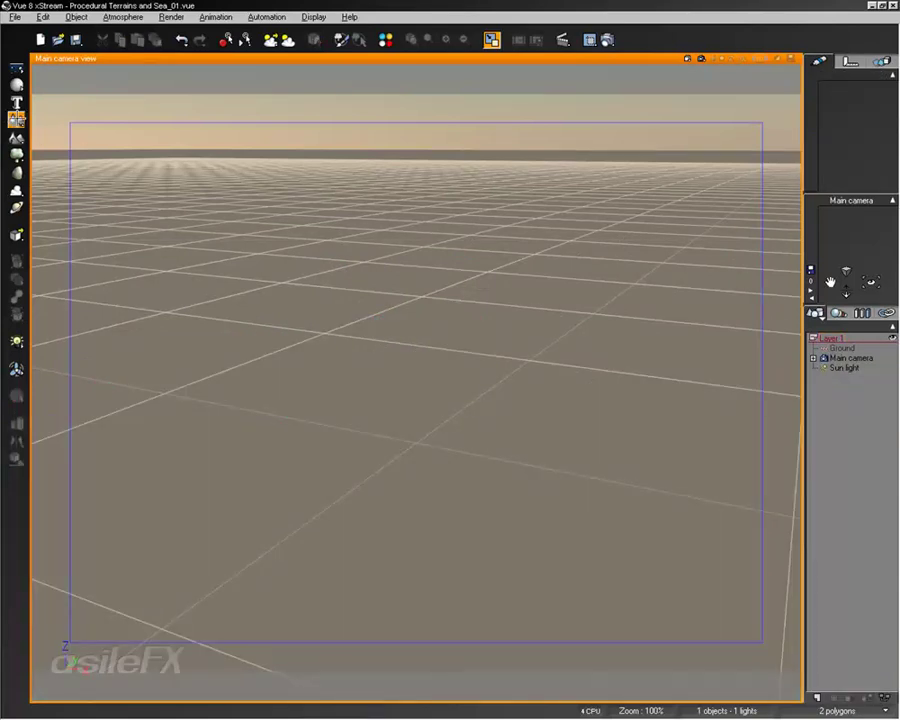
# Create a fractal heightfield terrain with width 256 and height 256 through the Terrain Editor, and delete it
pyautogui.click(17, 118)
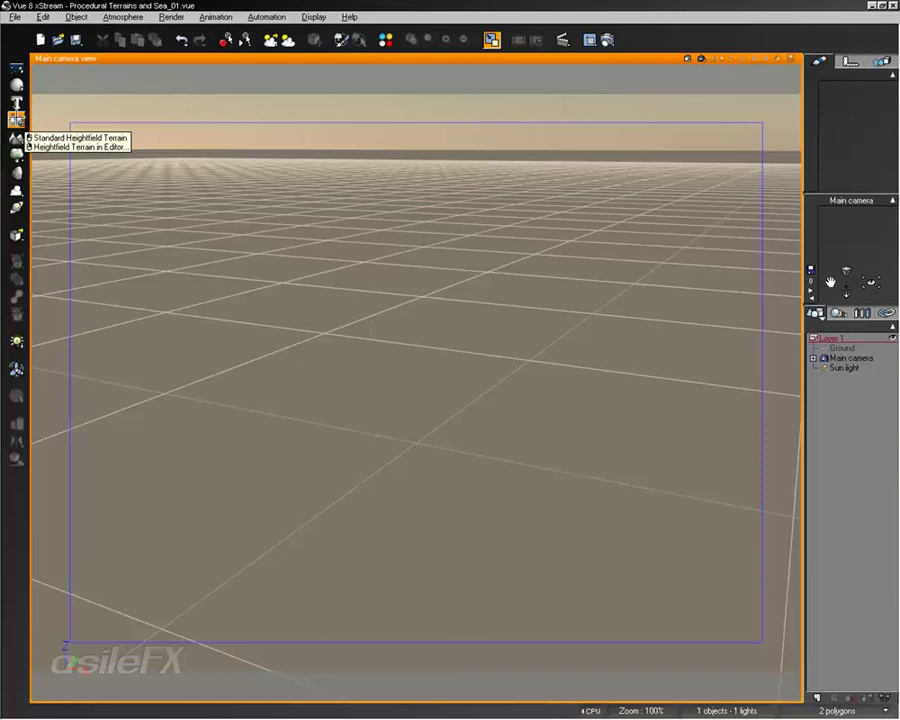
pyautogui.click(78, 137)
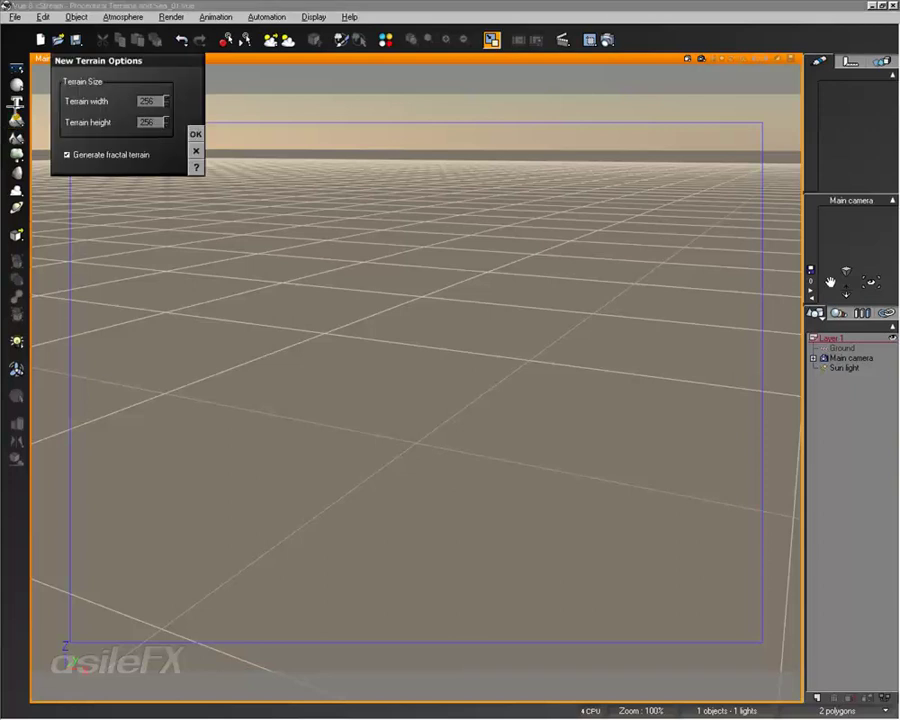
pyautogui.click(157, 100)
pyautogui.click(195, 133)
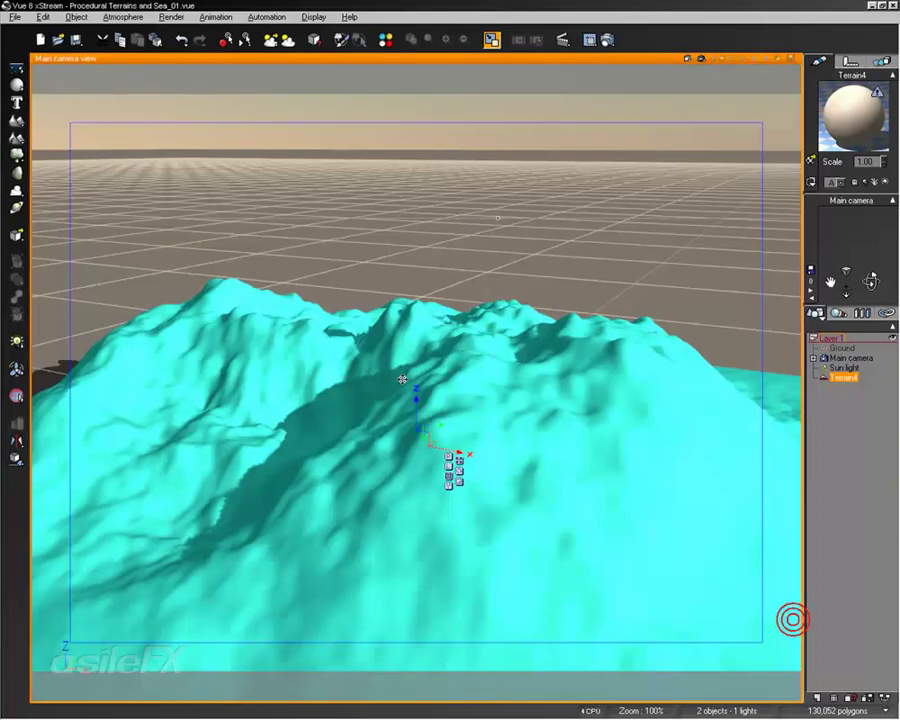
pyautogui.press('Delete')
# Generate a fractal heightfield terrain with width 256 and height 512 in the Terrain Editor and discard it
pyautogui.click(16, 122)
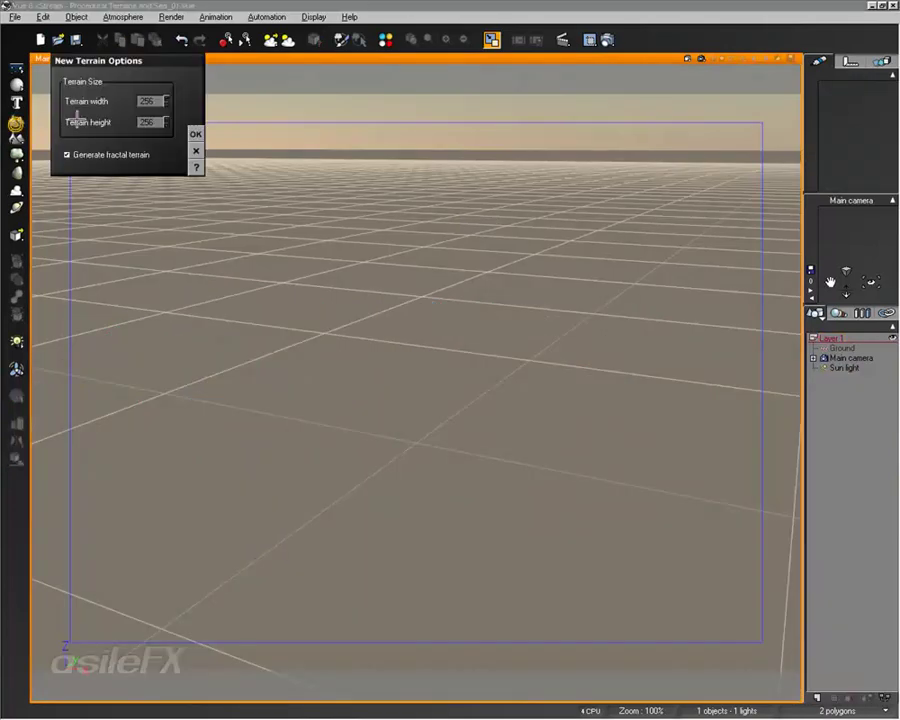
pyautogui.doubleClick(150, 122)
pyautogui.write('5')
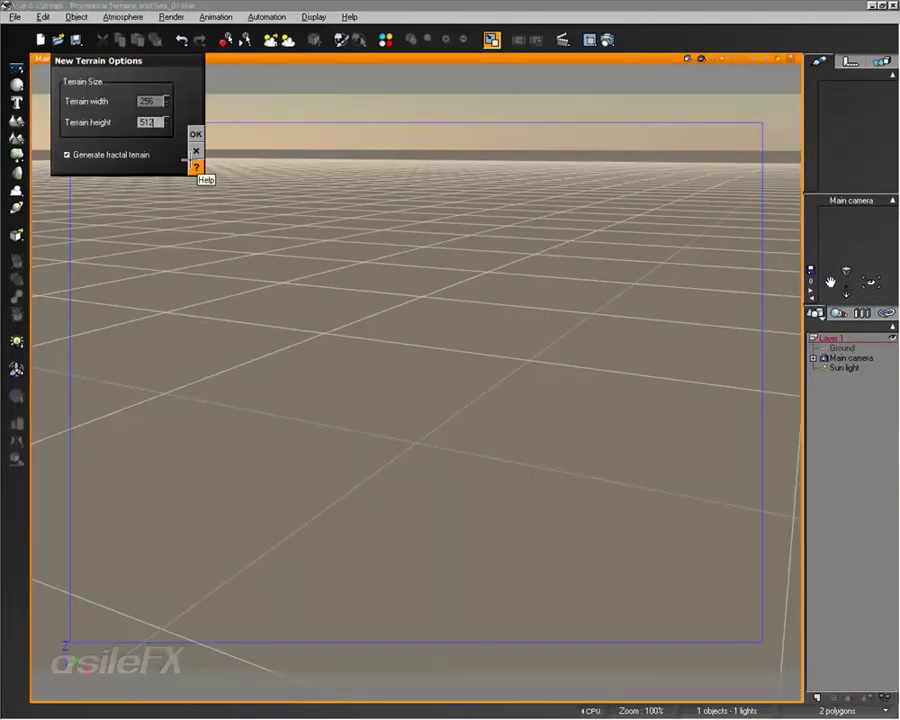
pyautogui.write('12')
pyautogui.click(196, 134)
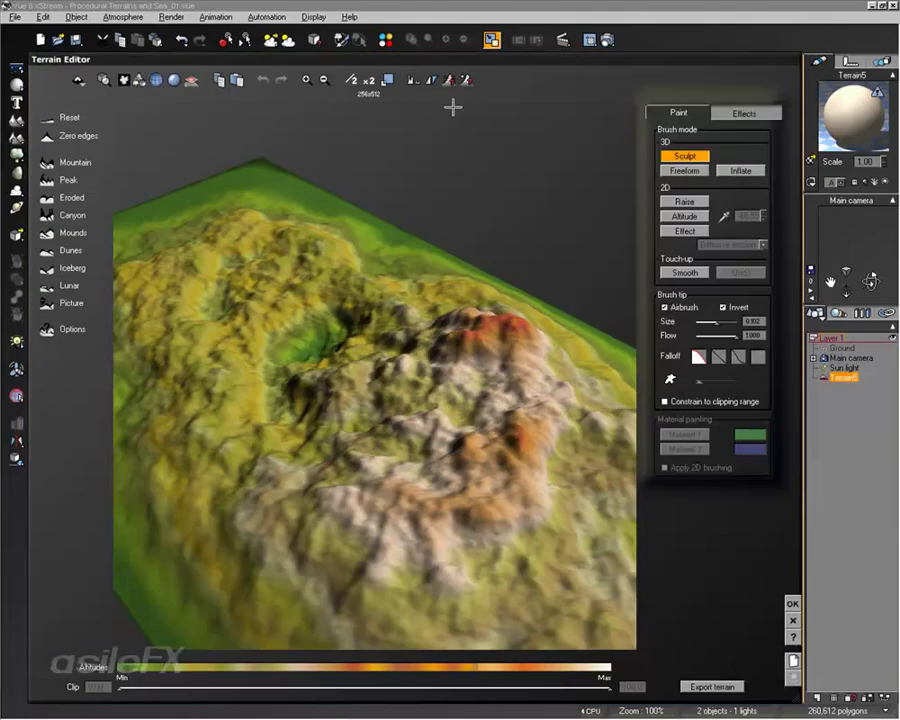
pyautogui.moveTo(360, 302); pyautogui.dragTo(391, 443, button='right')
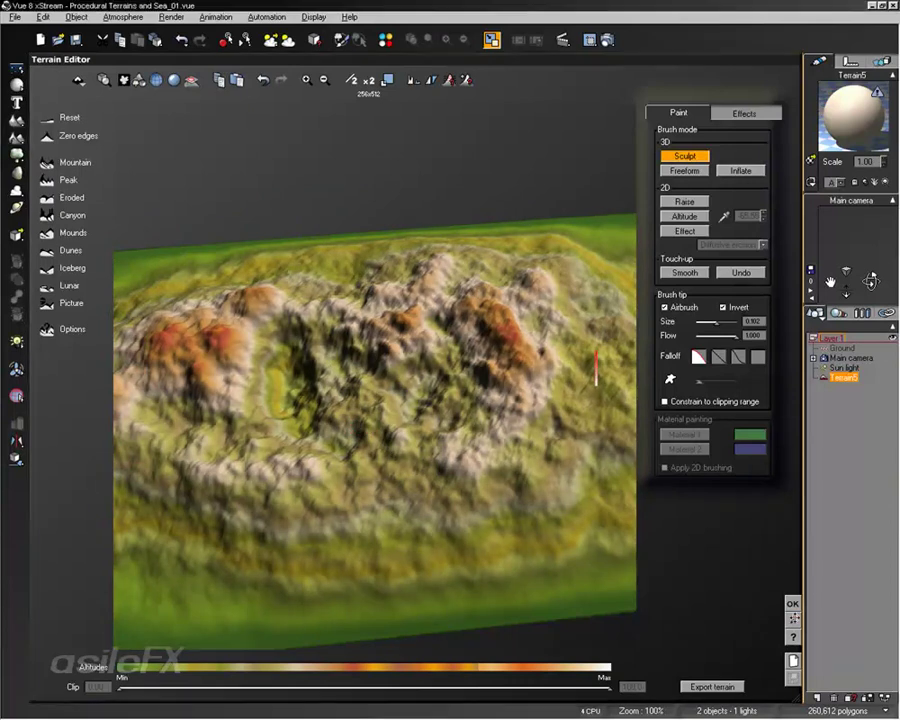
pyautogui.click(792, 621)
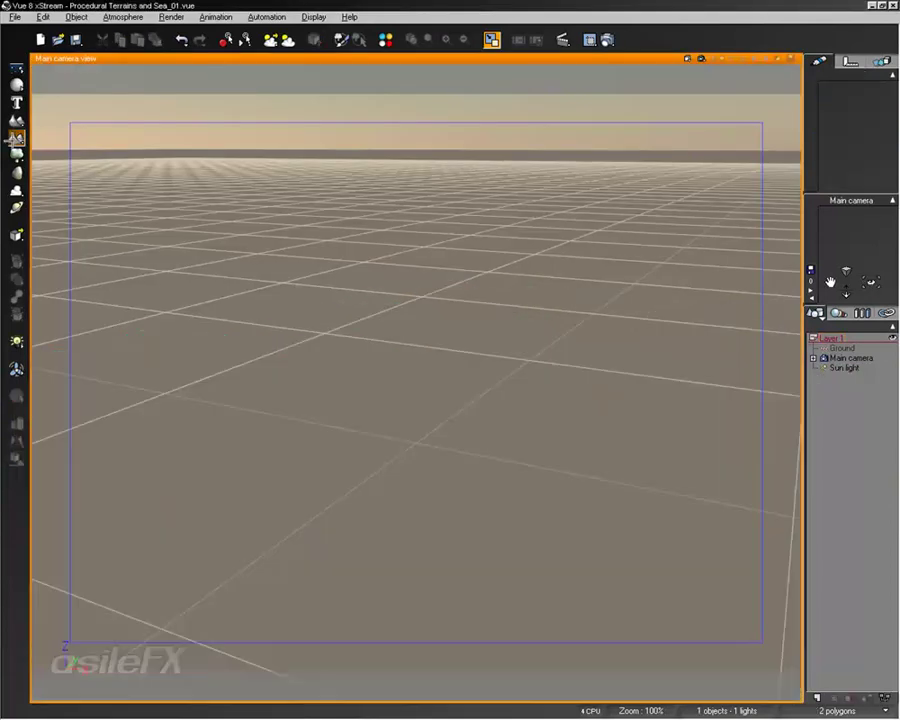
# Add a procedural terrain and examine its shape in the Terrain Editor and its X, Y and Z sizes
pyautogui.click(16, 137)
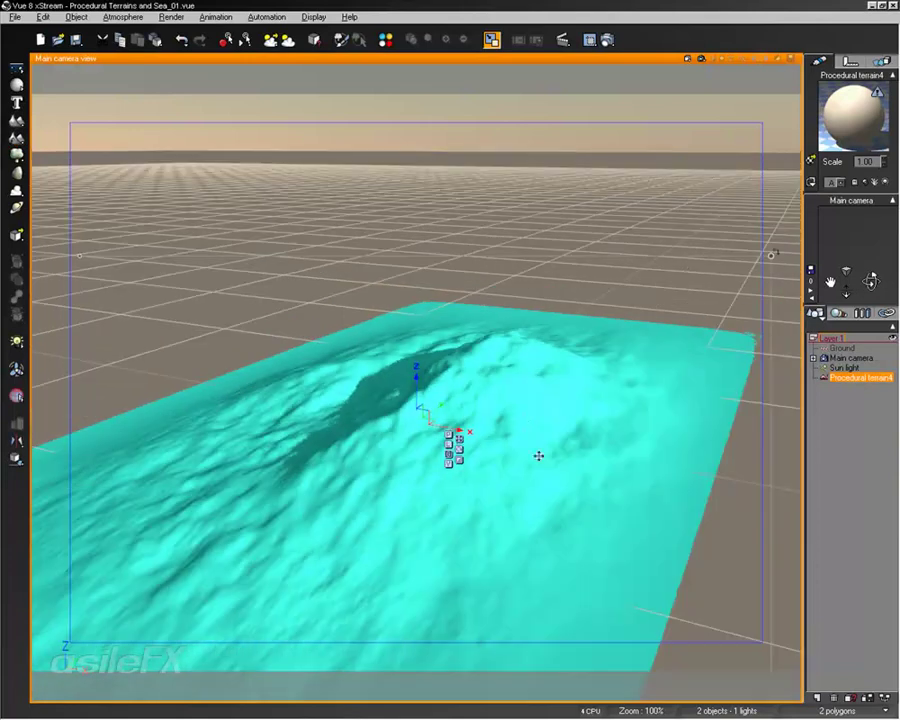
pyautogui.doubleClick(519, 416)
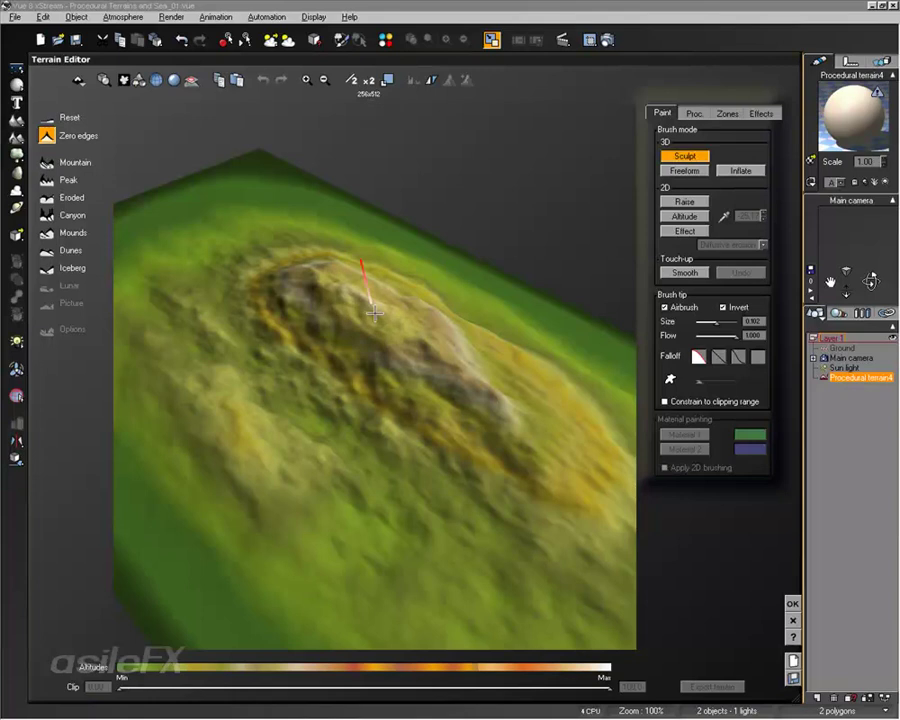
pyautogui.moveTo(380, 320); pyautogui.dragTo(612, 518, button='right')
pyautogui.click(792, 604)
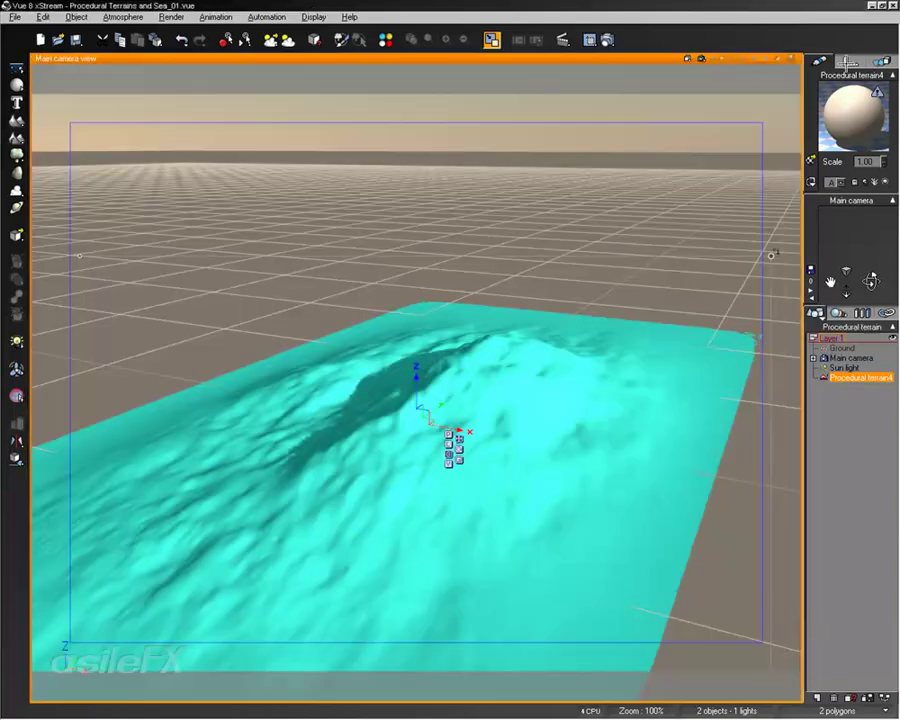
pyautogui.click(850, 62)
pyautogui.click(810, 128)
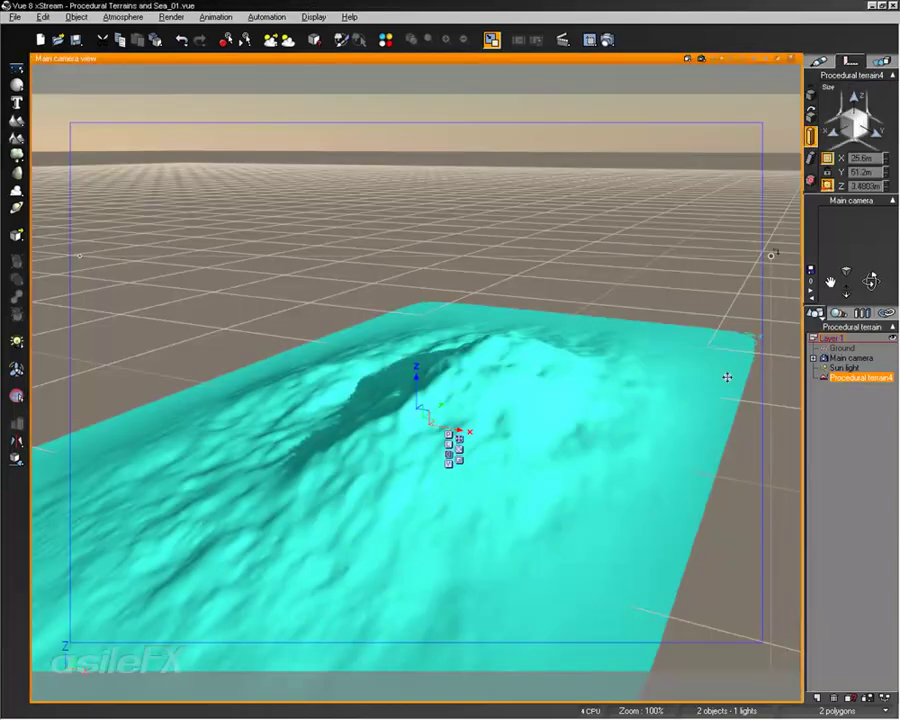
# Set the internal unit to 1.0 meters in the units and coordinates options
pyautogui.click(16, 16)
pyautogui.click(26, 303)
pyautogui.click(254, 160)
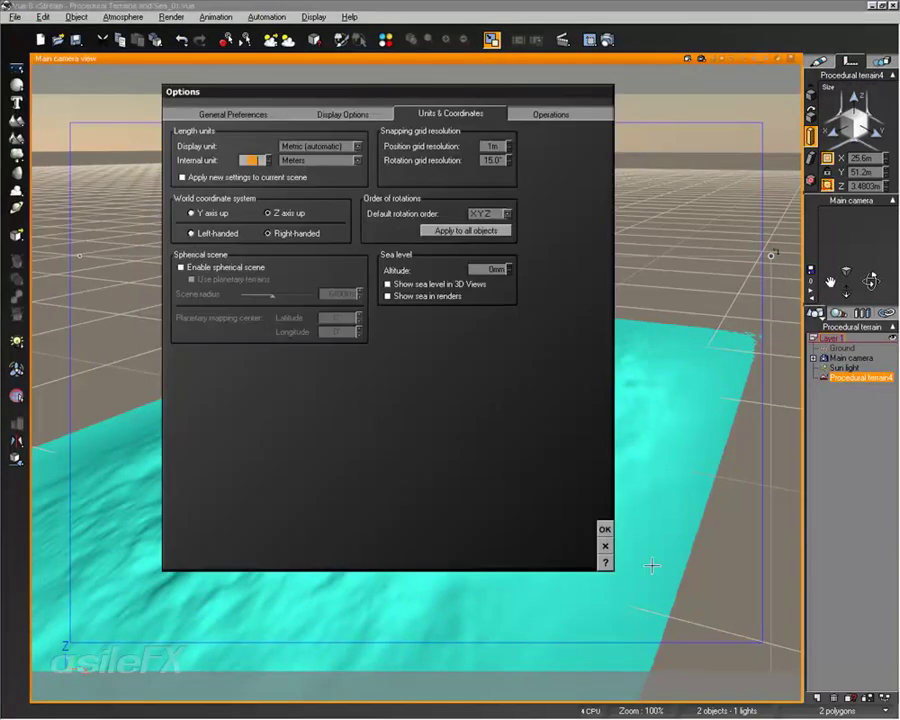
pyautogui.click(603, 545)
pyautogui.click(15, 17)
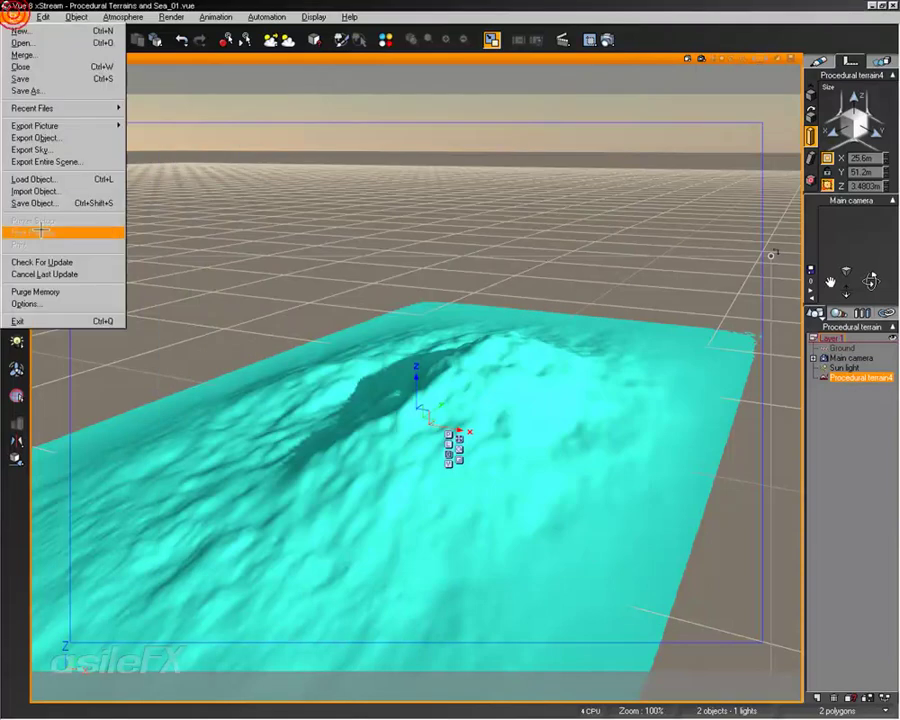
pyautogui.click(26, 299)
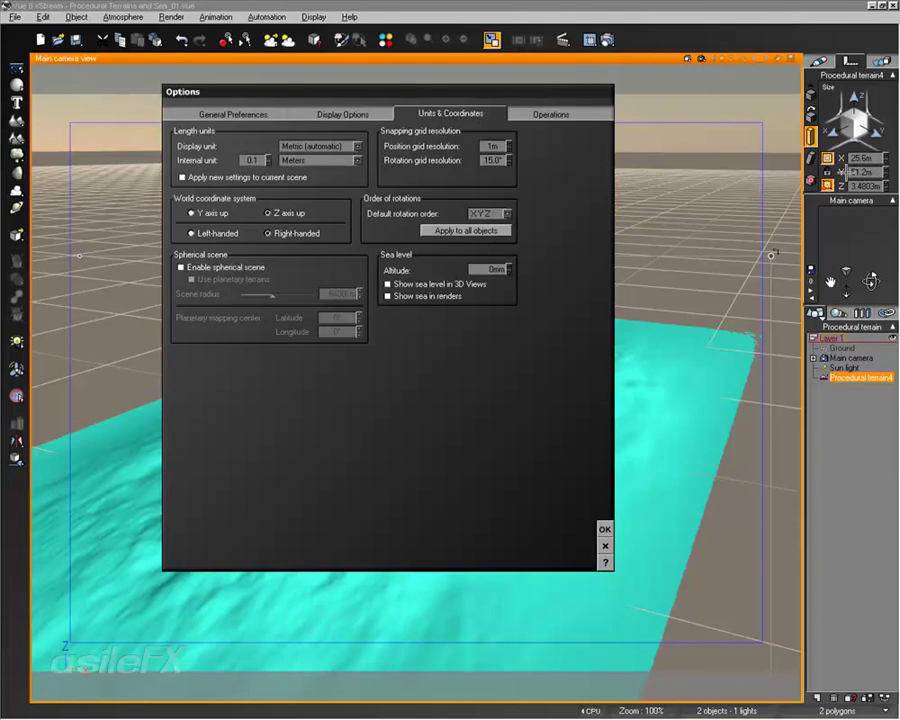
pyautogui.click(251, 160)
pyautogui.click(604, 528)
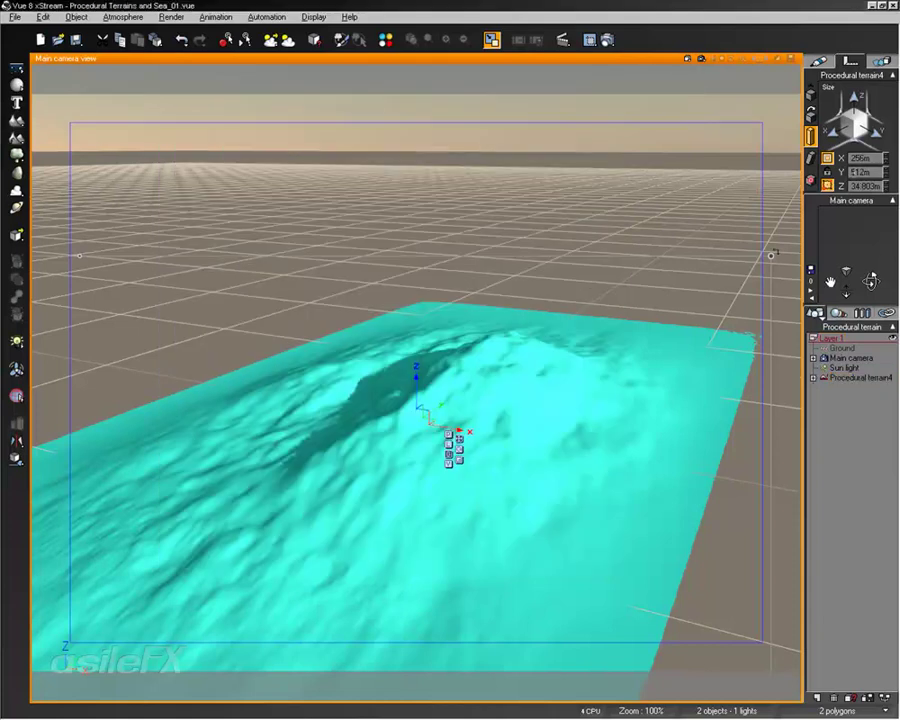
# Check the procedural terrain's Y size and delete the terrain
pyautogui.click(872, 172)
pyautogui.press('Return')
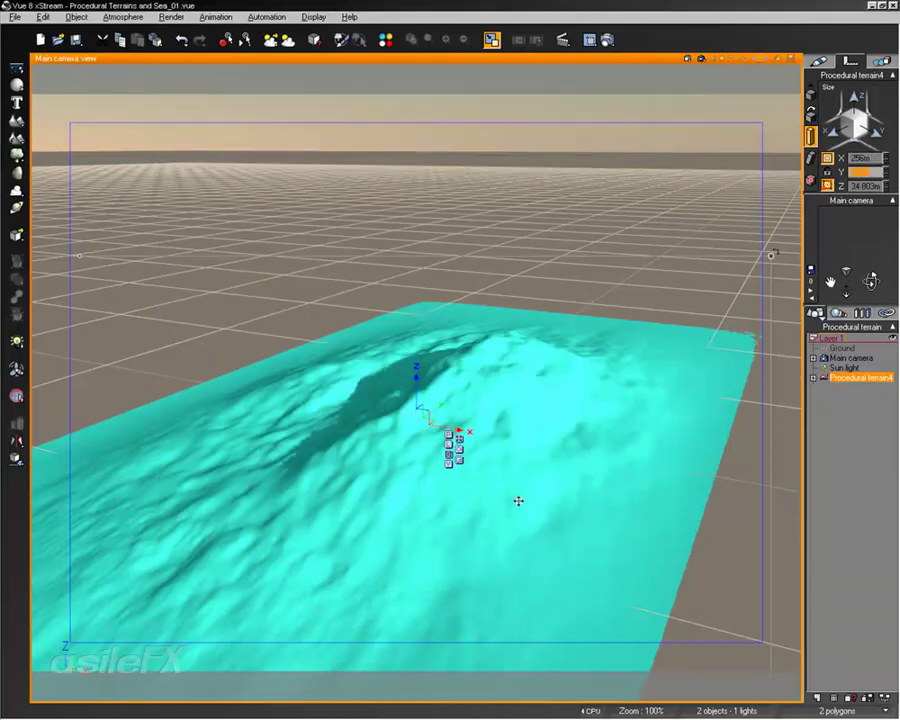
pyautogui.press('Delete')
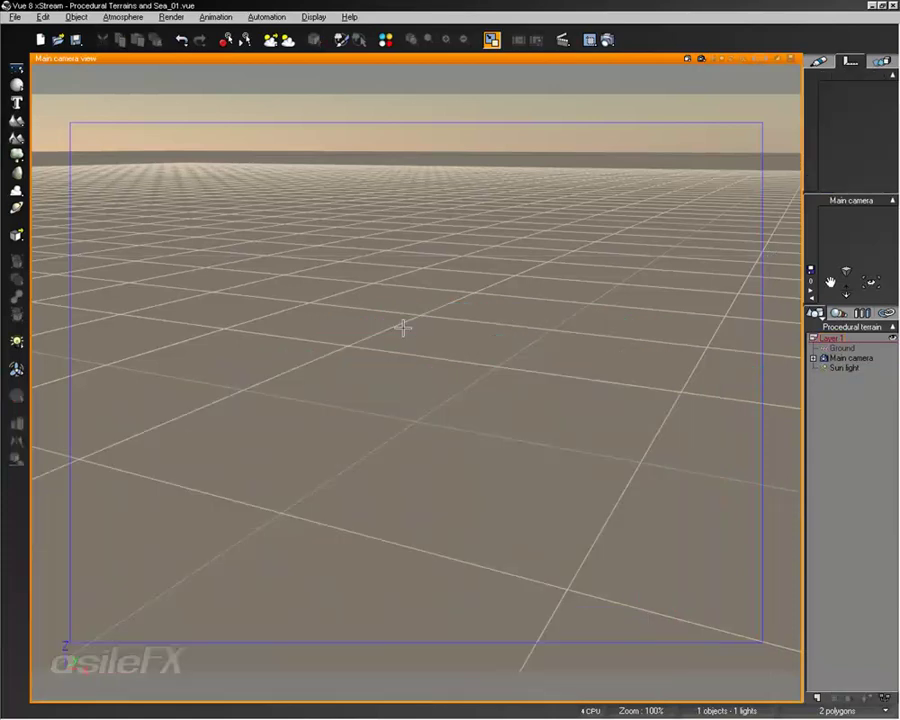
# Create a fractal heightfield terrain with width 512 and height 512 and accept it in the Terrain Editor
pyautogui.click(16, 120)
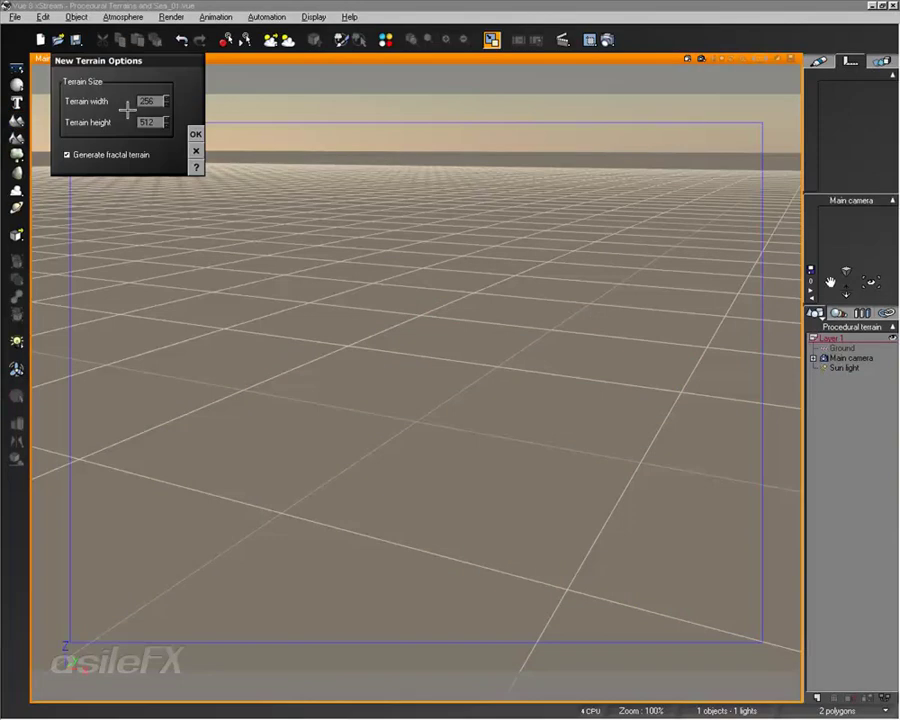
pyautogui.click(148, 100)
pyautogui.click(196, 133)
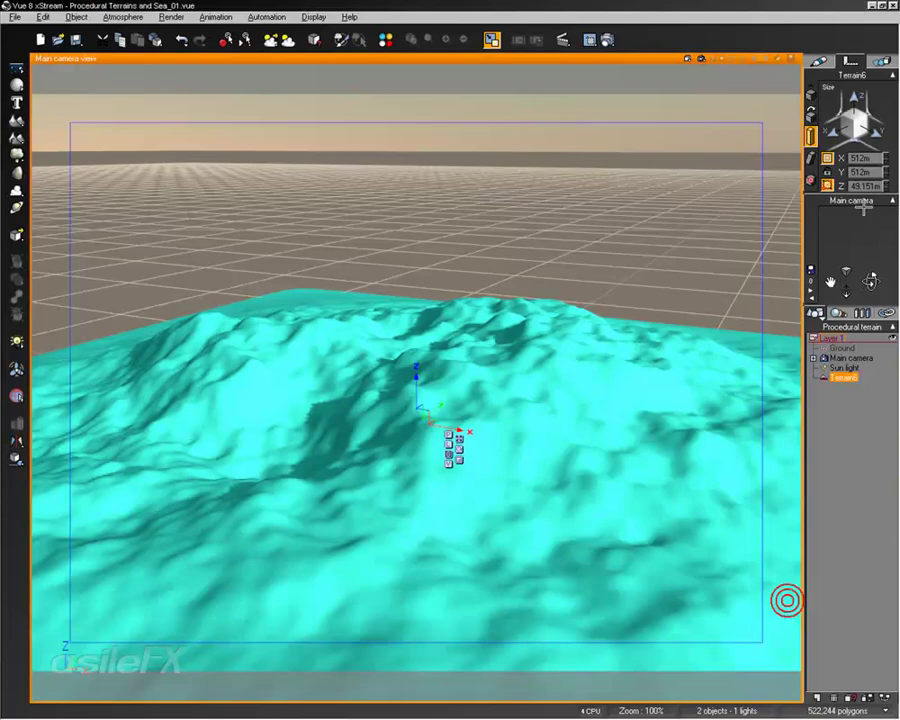
pyautogui.click(792, 604)
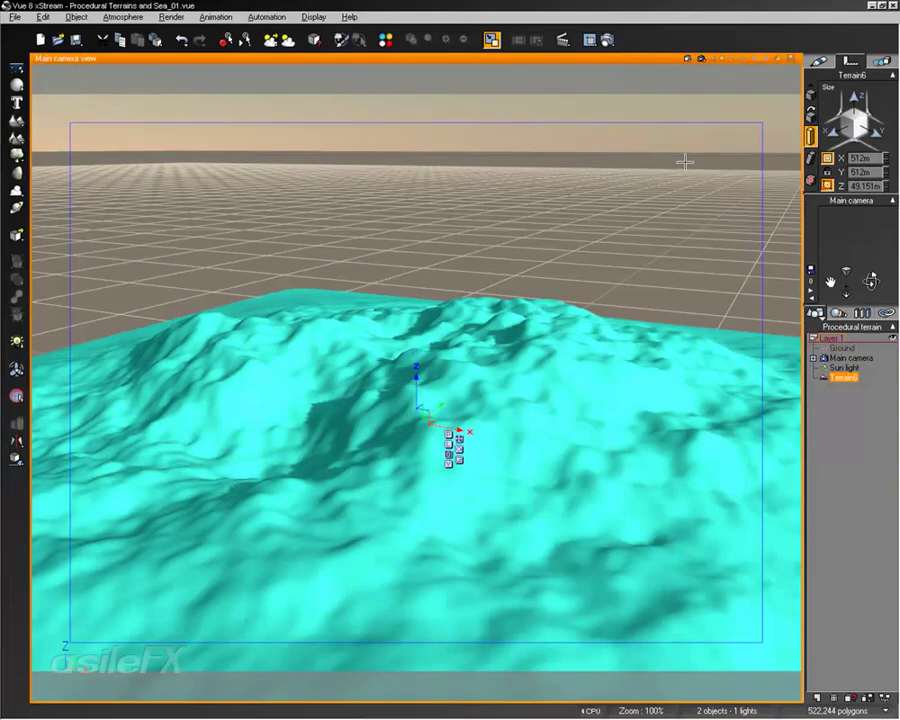
# Set the internal unit back to 0.1 meters in the units and coordinates options
pyautogui.click(16, 14)
pyautogui.click(25, 303)
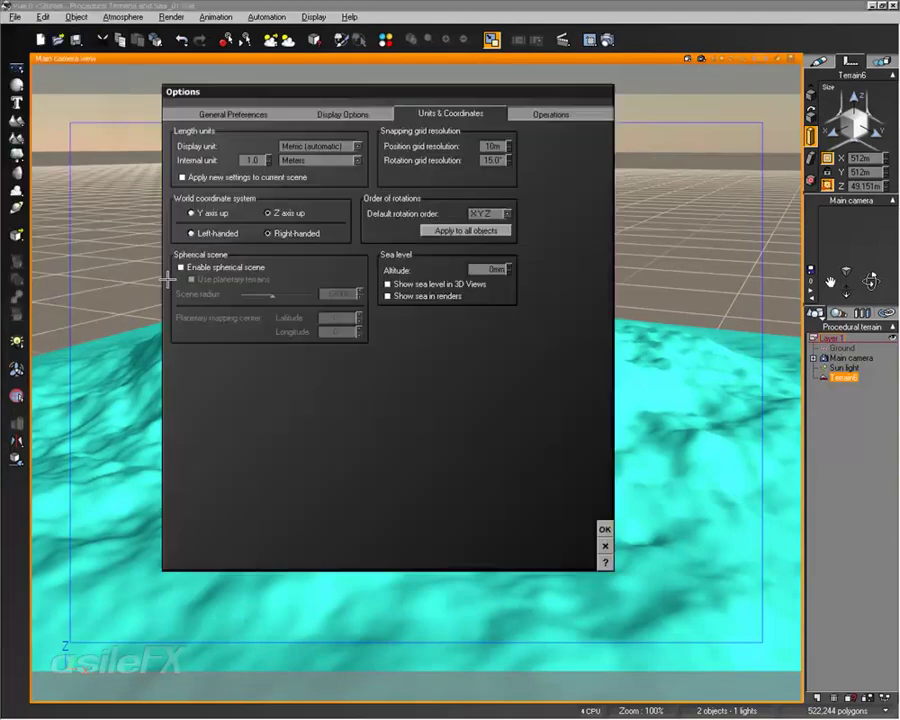
pyautogui.click(604, 528)
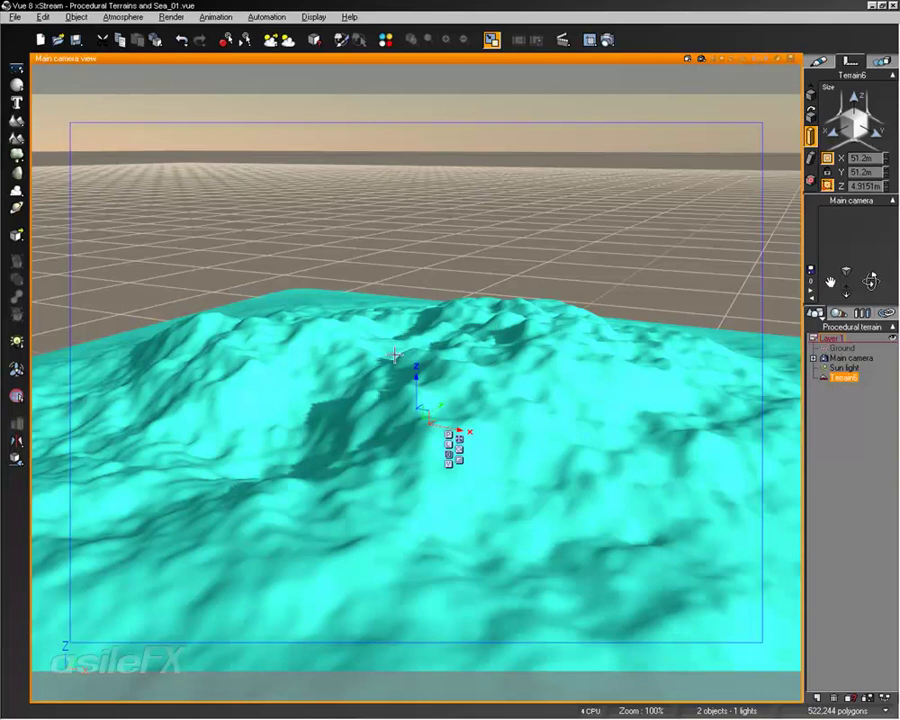
# Delete the 512 x 512 heightfield terrain and add a procedural terrain in its place
pyautogui.press('Delete')
pyautogui.click(16, 138)
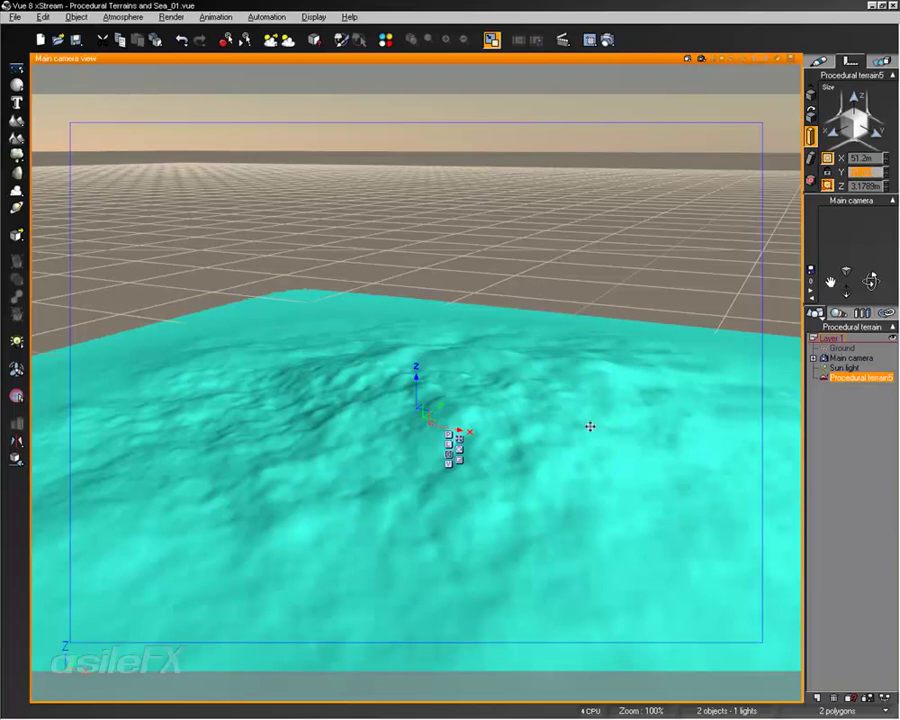
pyautogui.moveTo(571, 440); pyautogui.dragTo(594, 397, button='right')
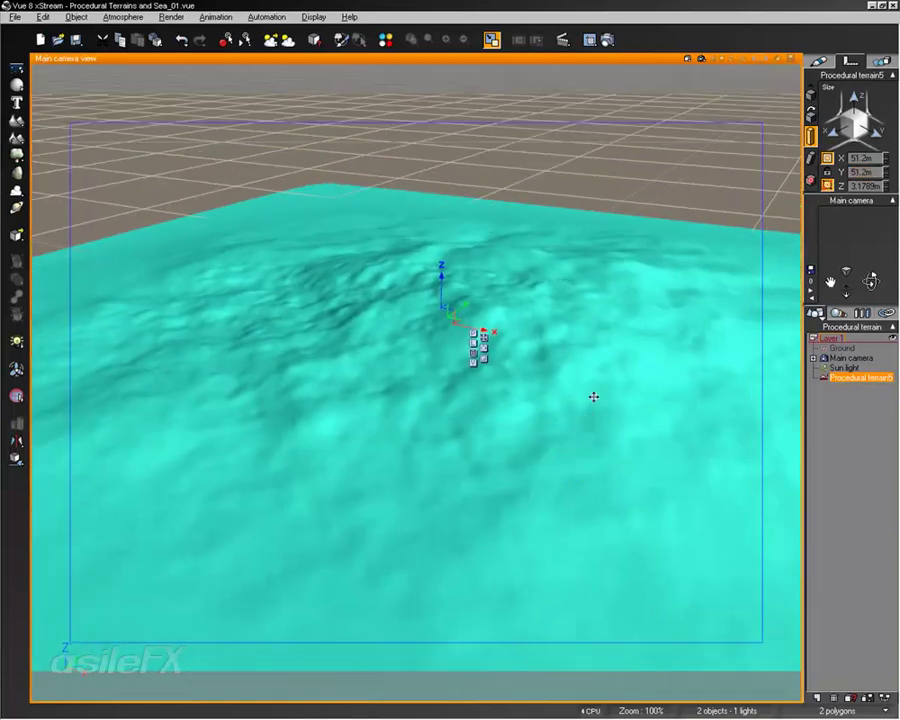
# Open the new procedural terrain in the Terrain Editor and examine its shape from several angles
pyautogui.rightClick(557, 309)
pyautogui.click(605, 563)
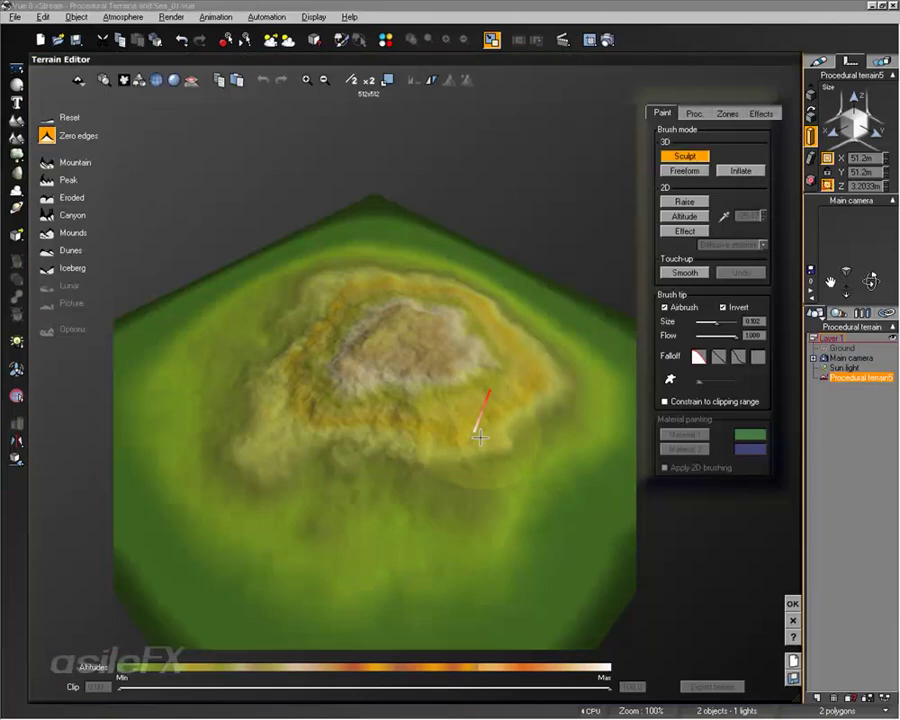
pyautogui.moveTo(478, 428); pyautogui.dragTo(262, 410, button='right')
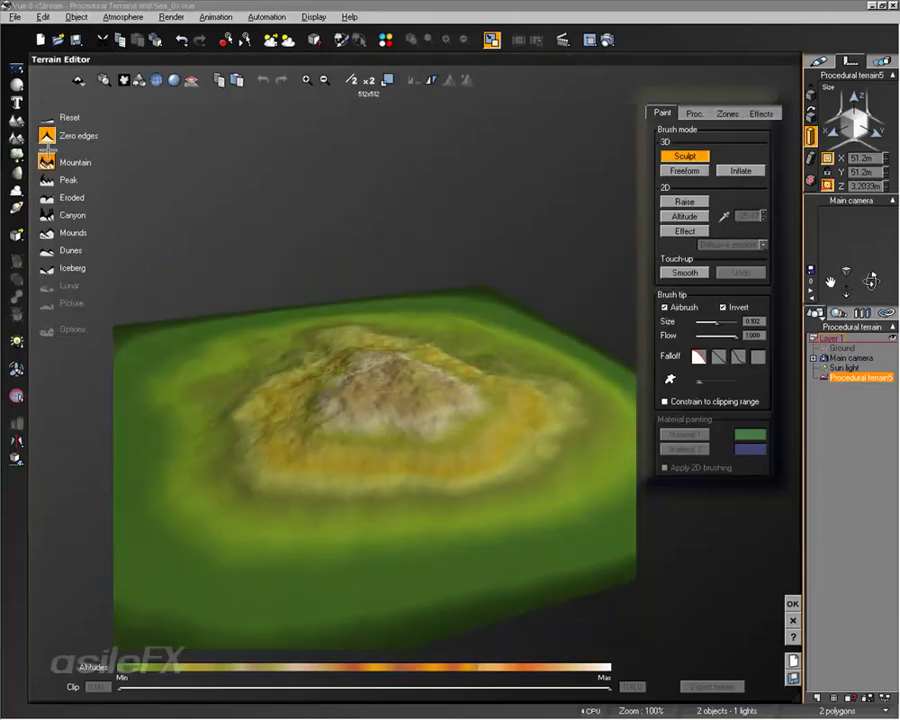
pyautogui.moveTo(370, 370); pyautogui.dragTo(395, 392, button='right')
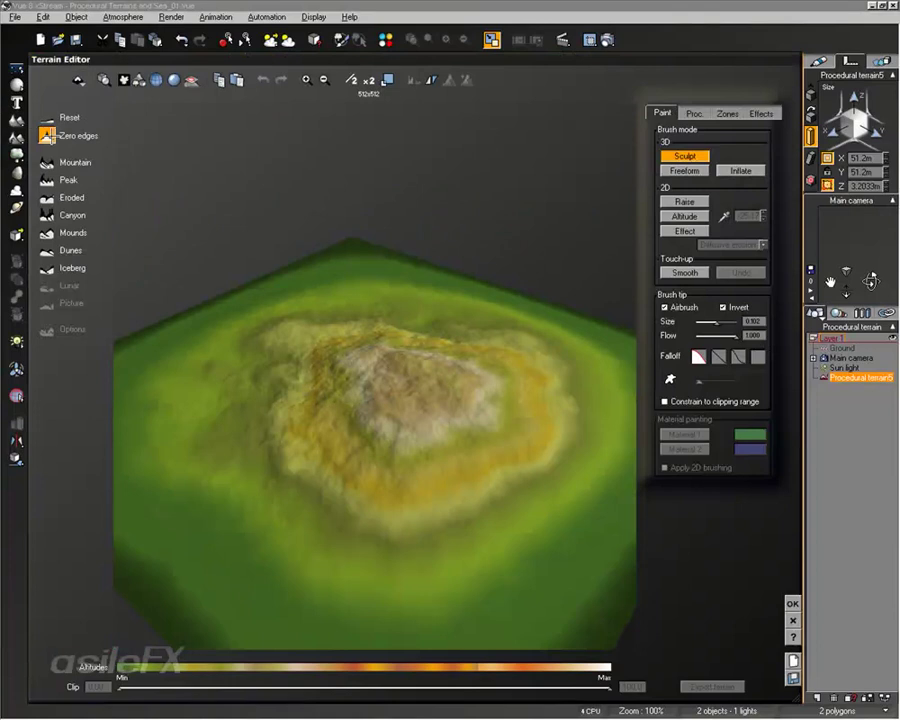
# Toggle zero edges off and on to compare the procedural terrain's borders, and leave the option off
pyautogui.click(45, 136)
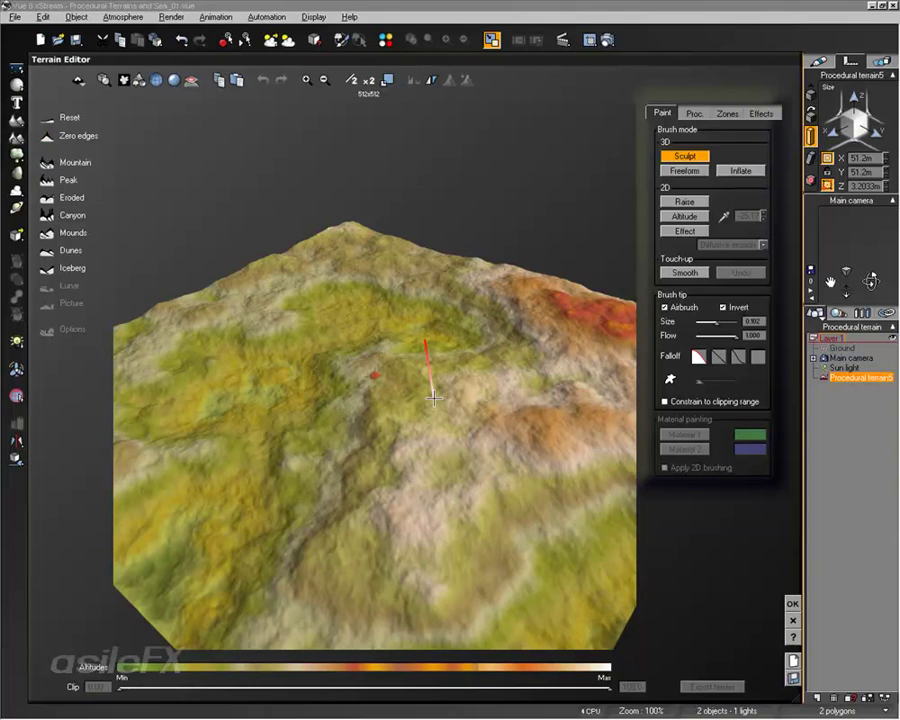
pyautogui.moveTo(398, 376); pyautogui.dragTo(365, 343, button='right')
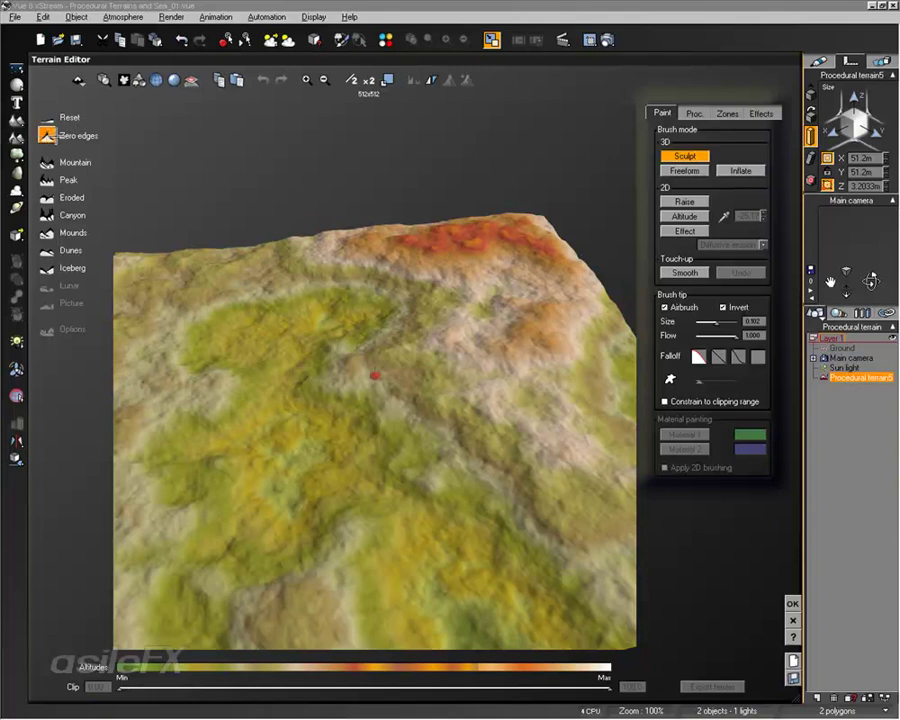
pyautogui.click(46, 133)
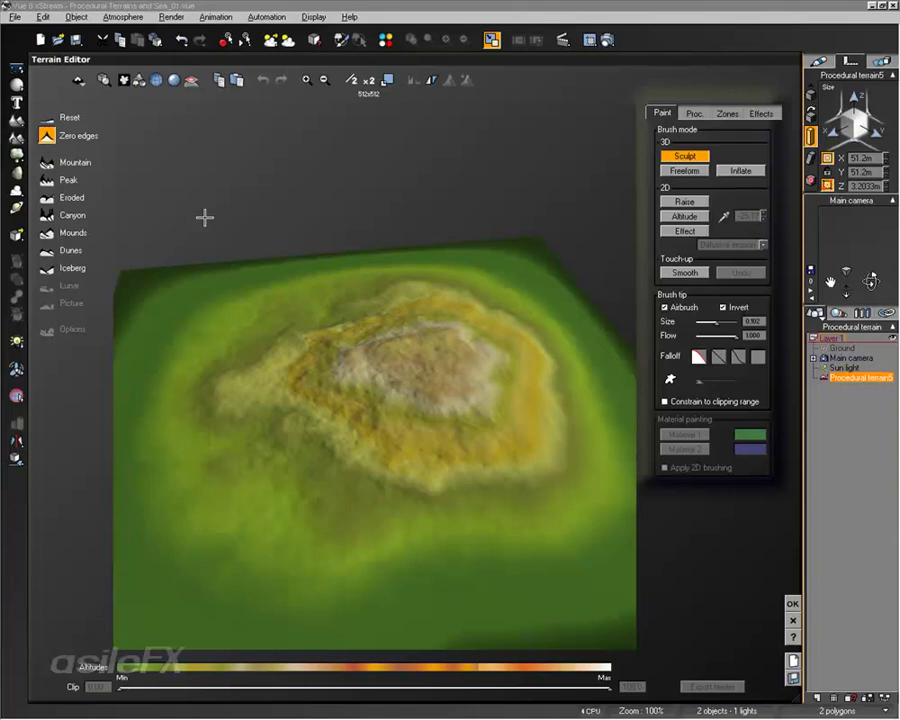
pyautogui.moveTo(200, 355); pyautogui.dragTo(267, 293, button='right')
pyautogui.click(70, 196)
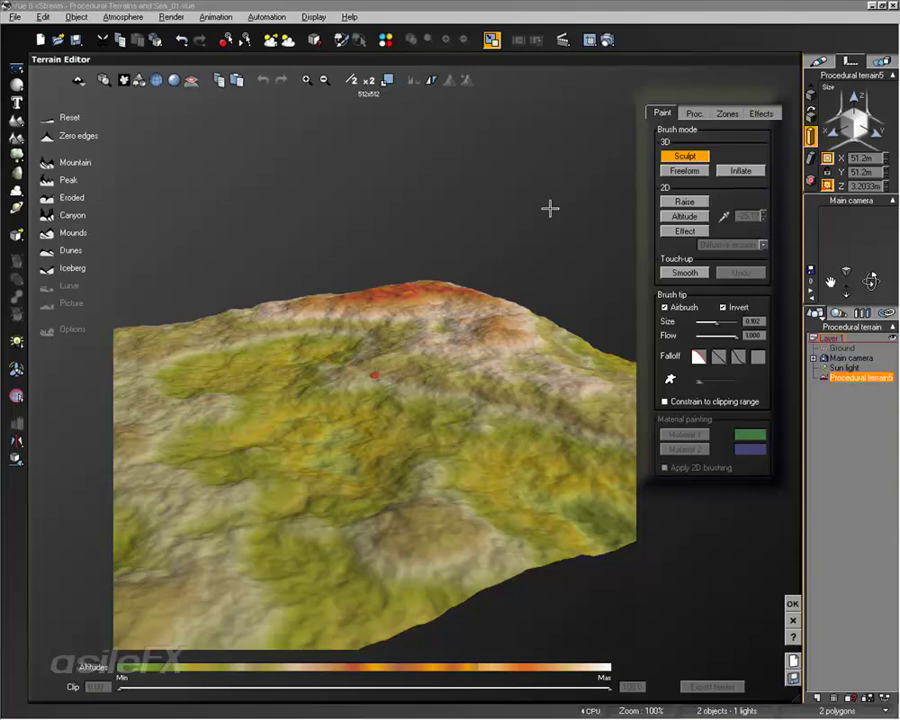
# Open the terrain's procedural altitude settings and examine the available mapping modes
pyautogui.click(692, 112)
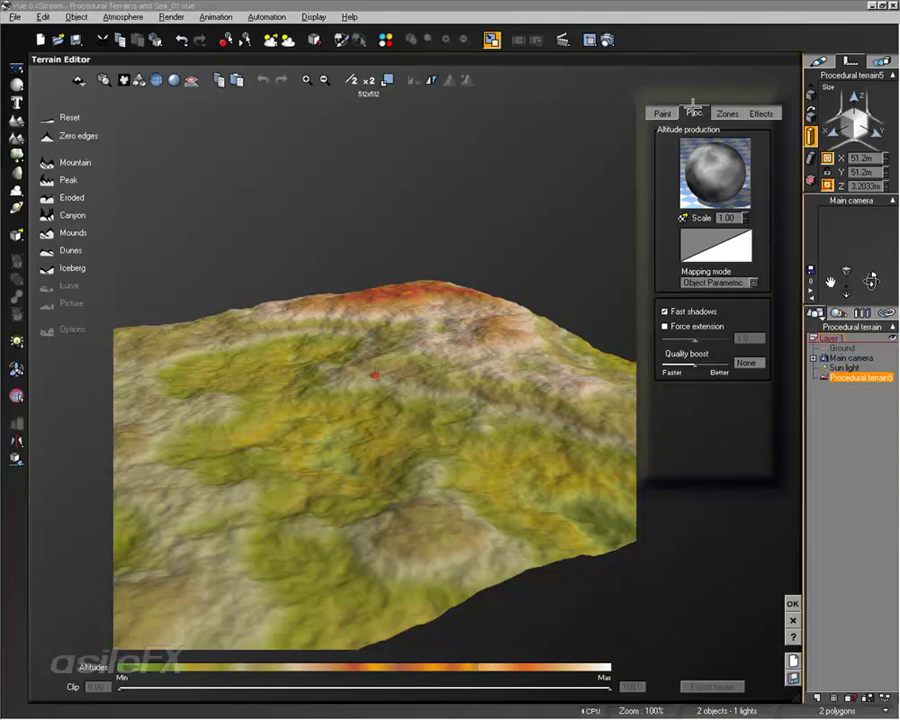
pyautogui.click(754, 283)
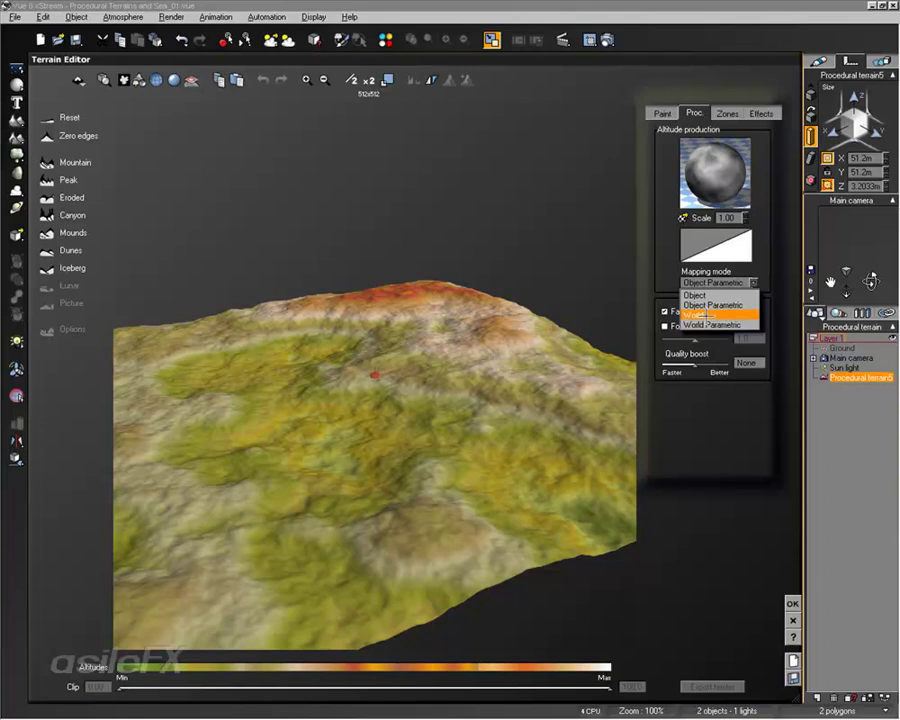
pyautogui.click(662, 276)
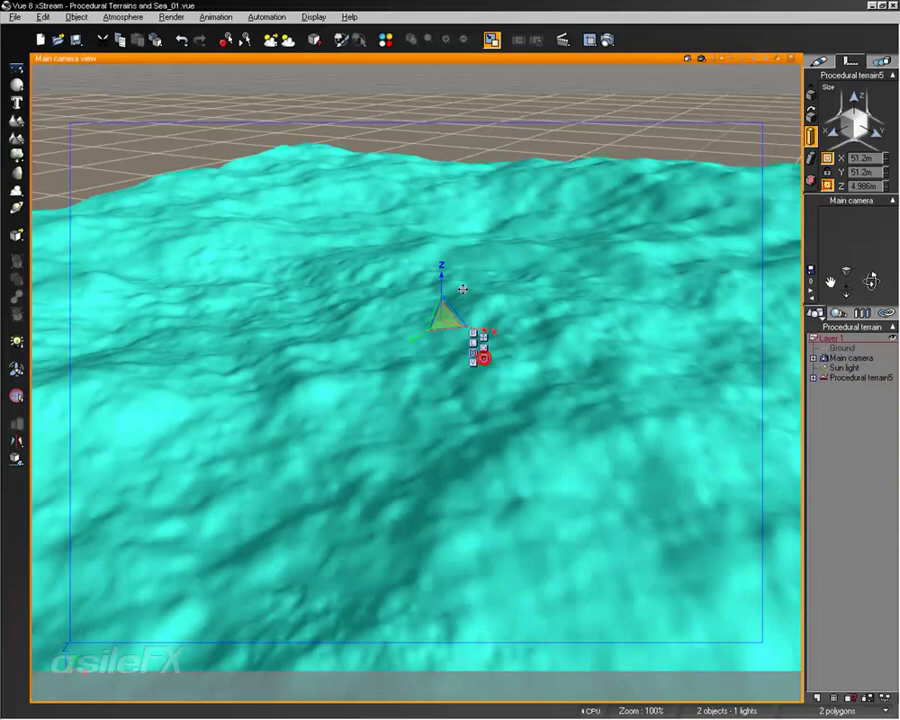
# Stretch the procedural terrain's height and enlarge it uniformly to about 93.6 m wide and 20.3 m high
pyautogui.moveTo(441, 277); pyautogui.dragTo(442, 167)
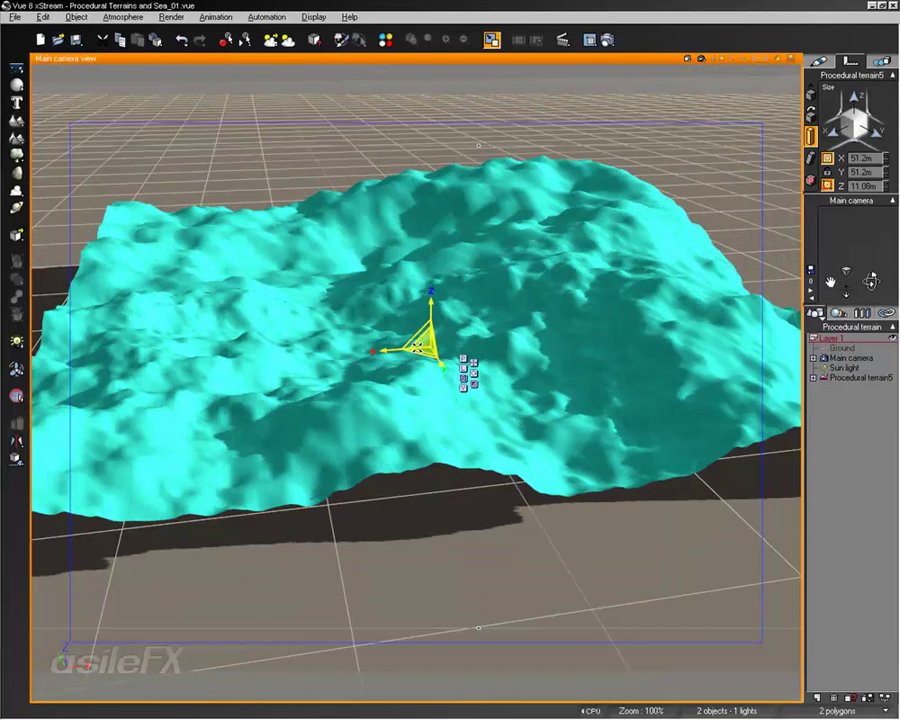
pyautogui.moveTo(424, 346); pyautogui.dragTo(520, 309)
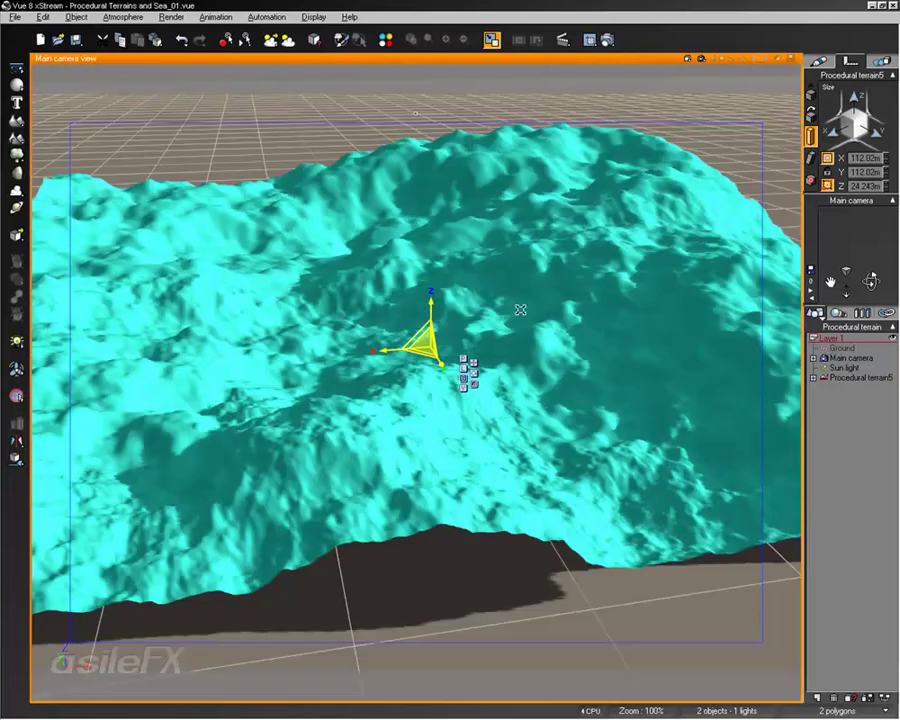
pyautogui.moveTo(324, 394); pyautogui.dragTo(609, 308)
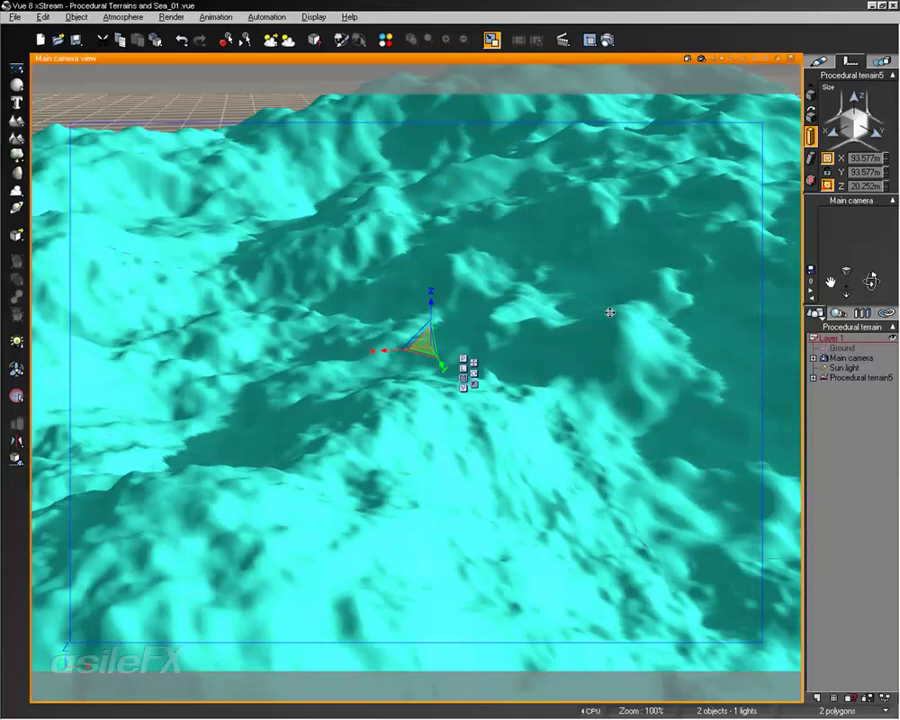
pyautogui.moveTo(572, 271)
pyautogui.mouseDown(button='middle')
pyautogui.moveTo(393, 293)
pyautogui.moveTo(546, 307)
pyautogui.moveTo(566, 298)
pyautogui.mouseUp(button='middle')
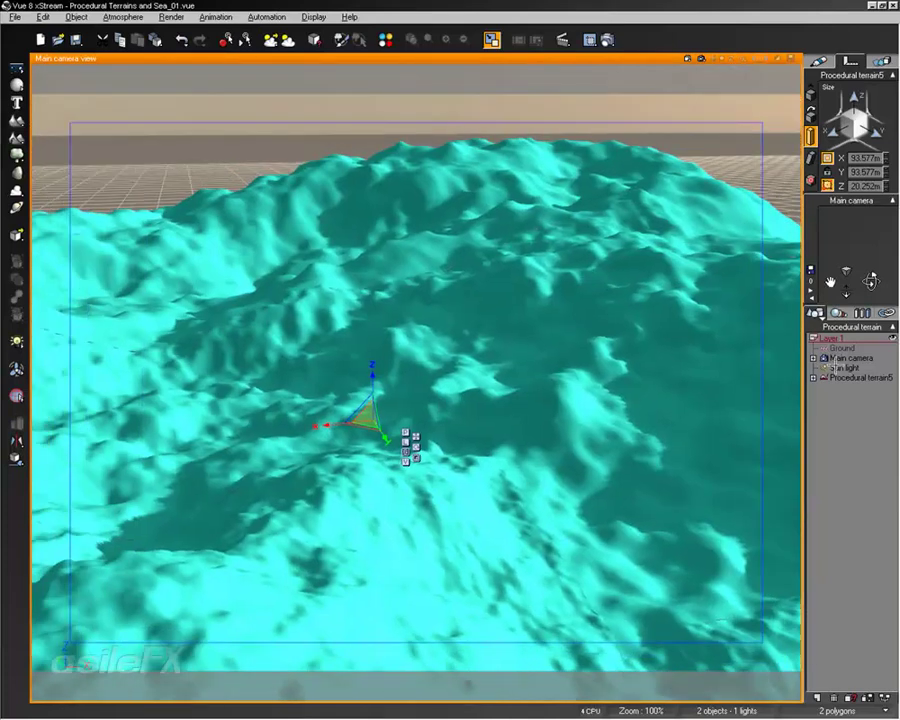
# Open the main camera's object graph and add a Camera Orbiter dynamics MetaNode
pyautogui.click(813, 357)
pyautogui.keyDown('ctrl'); pyautogui.click(848, 357); pyautogui.keyUp('ctrl')
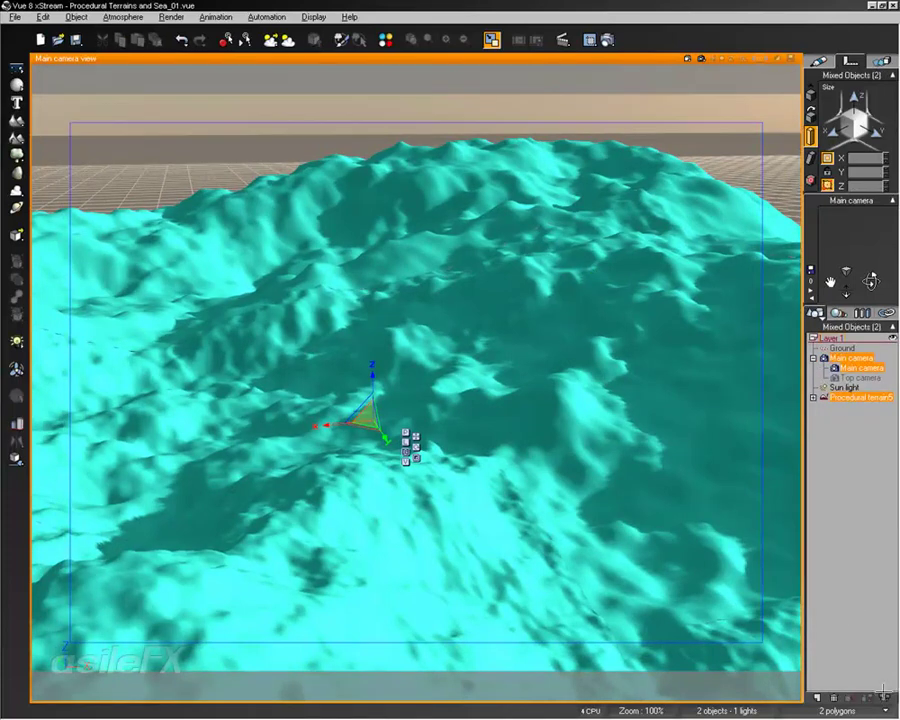
pyautogui.click(860, 367)
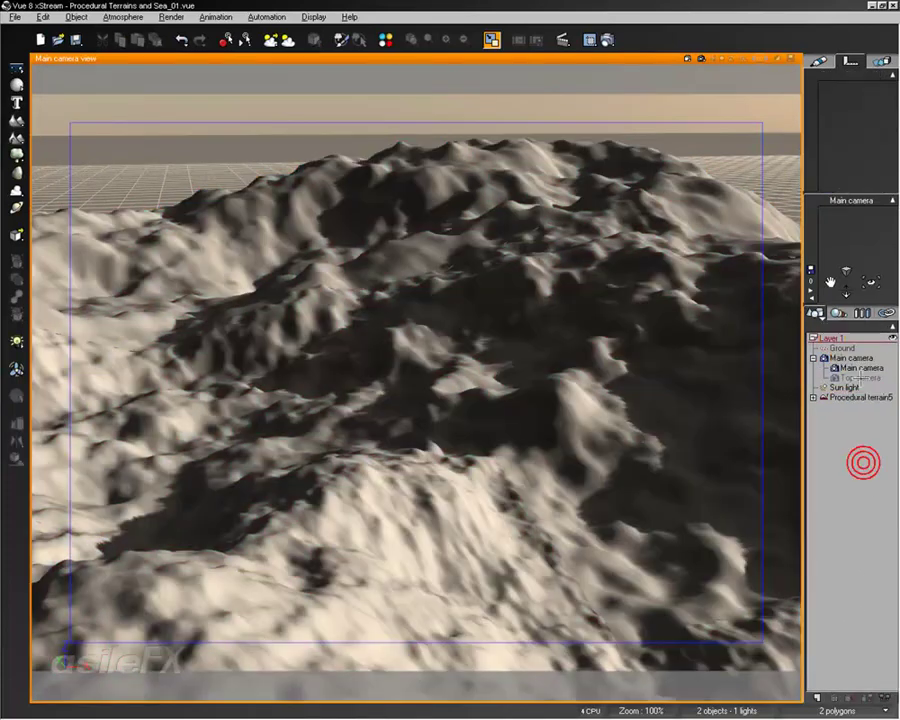
pyautogui.doubleClick(860, 367)
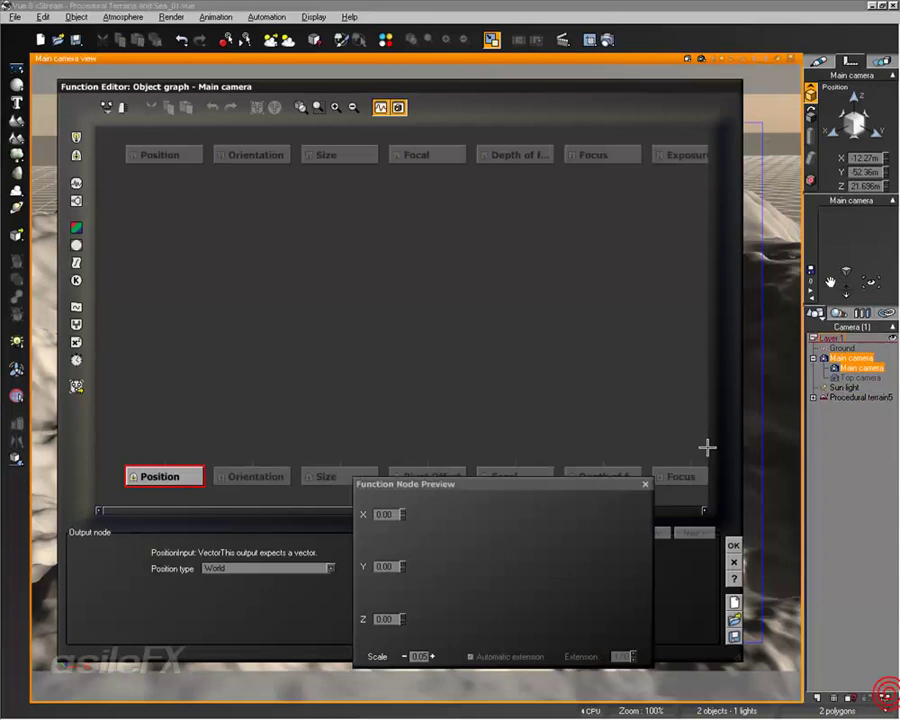
pyautogui.rightClick(258, 323)
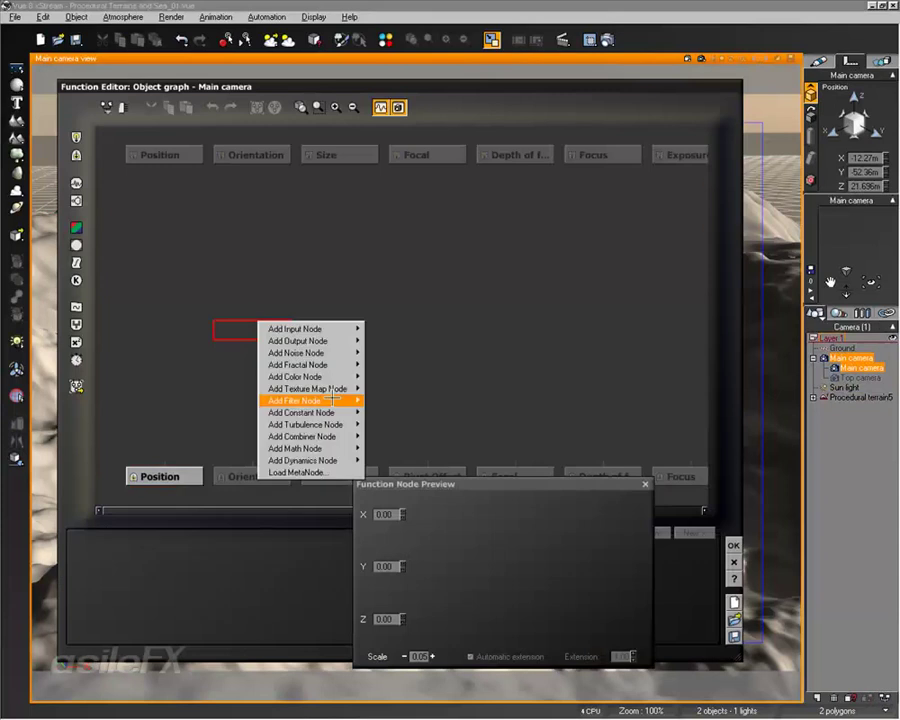
pyautogui.moveTo(333, 460)
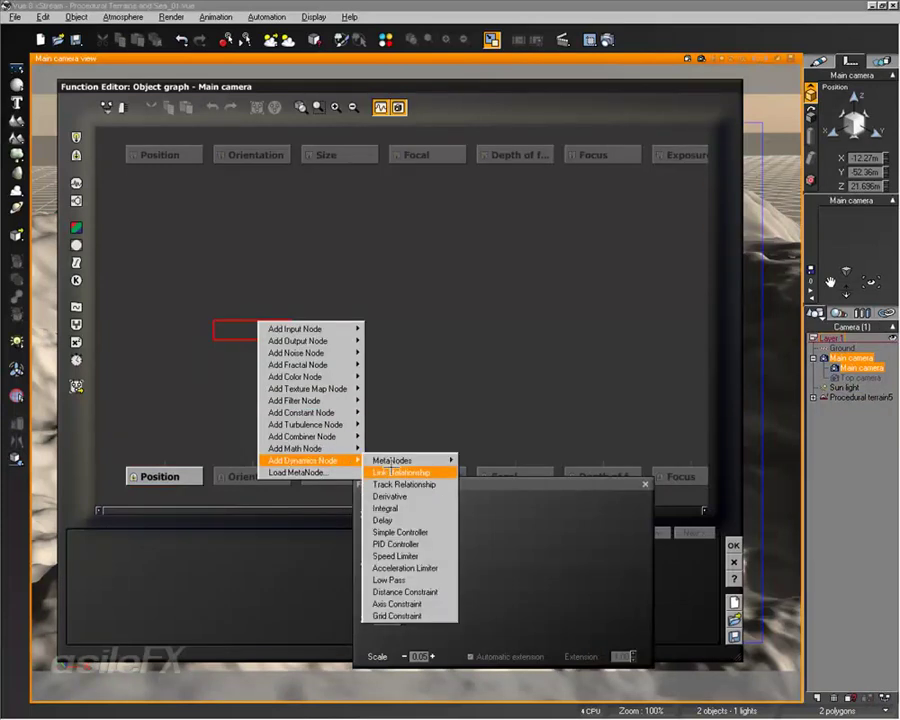
pyautogui.moveTo(422, 461)
pyautogui.click(575, 494)
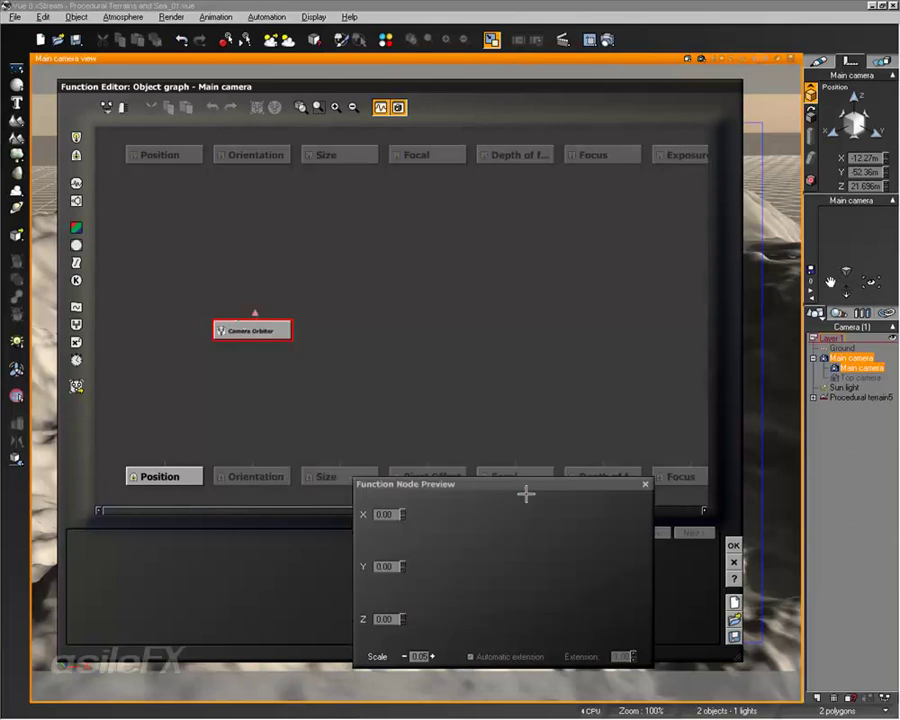
# Connect Position and Orientation inputs to the Camera Orbiter, link it to the Position and Pivot Offset outputs, and accept the graph
pyautogui.moveTo(249, 318); pyautogui.dragTo(164, 163)
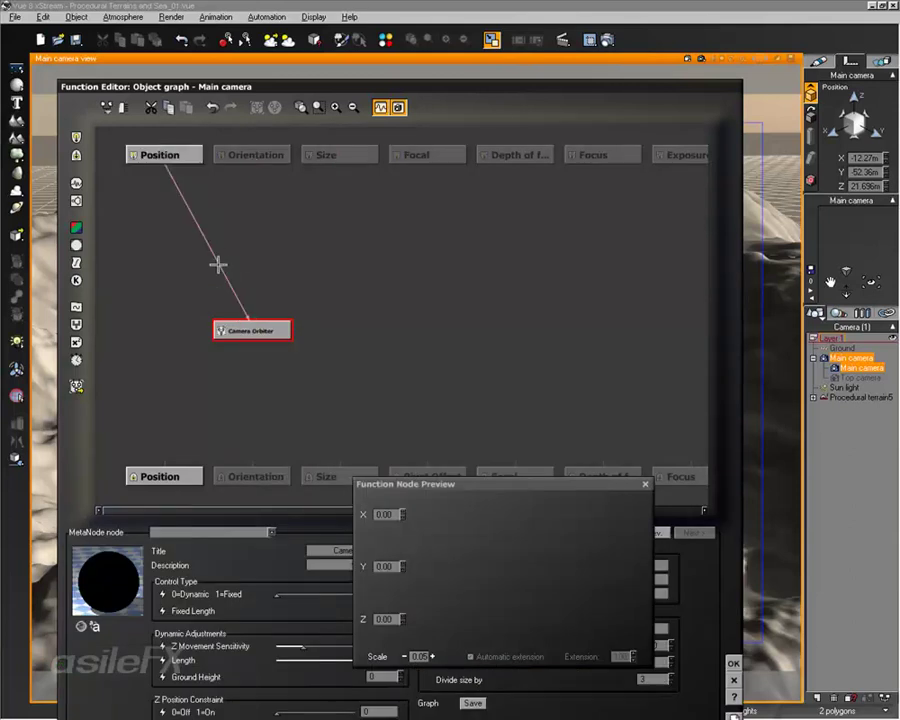
pyautogui.moveTo(255, 311); pyautogui.dragTo(252, 163)
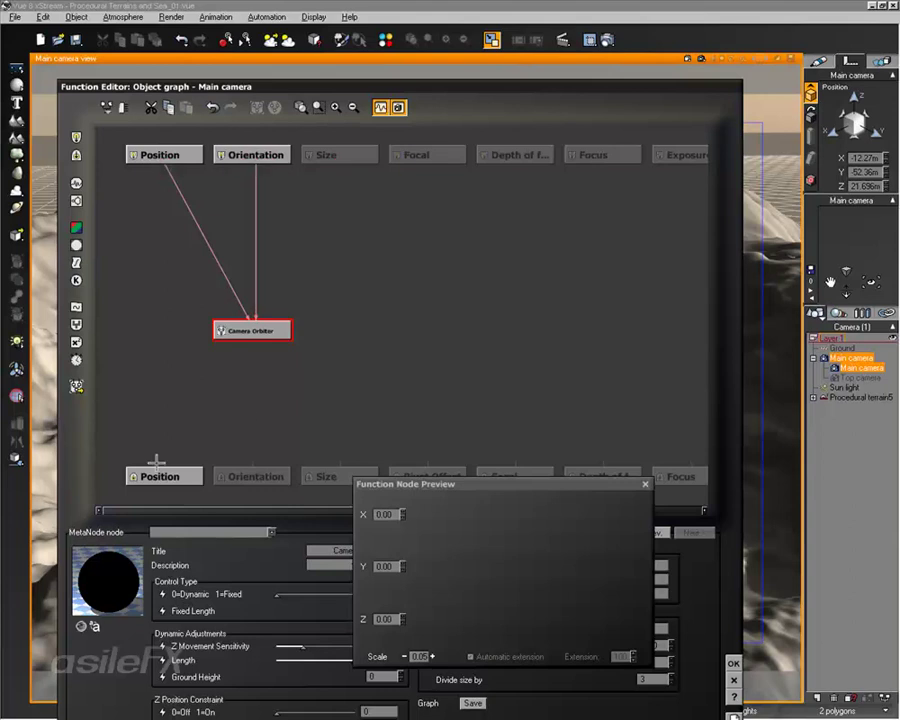
pyautogui.moveTo(165, 467); pyautogui.dragTo(266, 340)
pyautogui.click(268, 340)
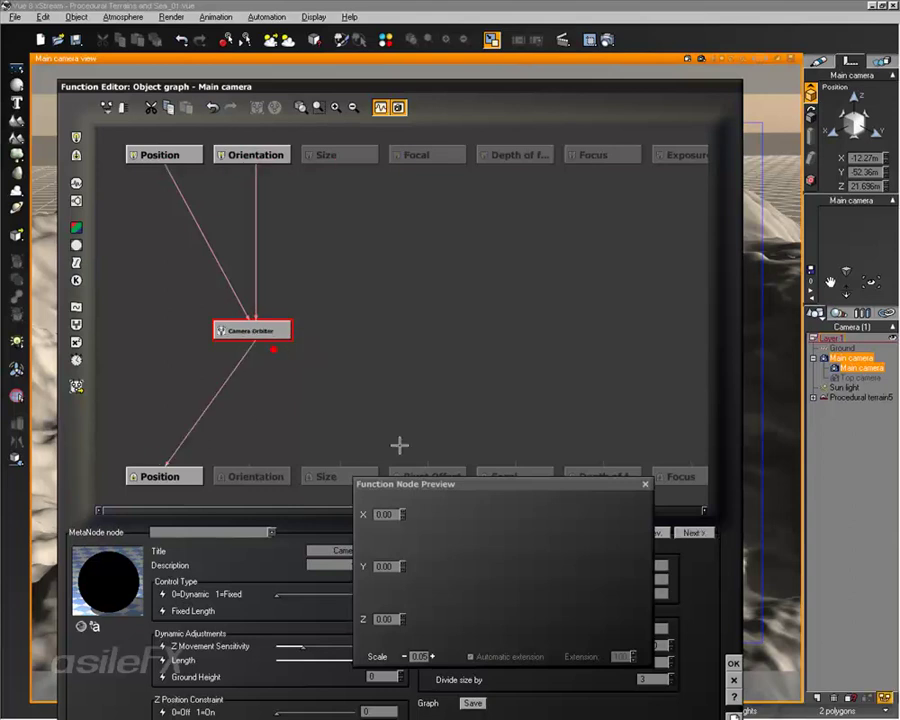
pyautogui.click(444, 472)
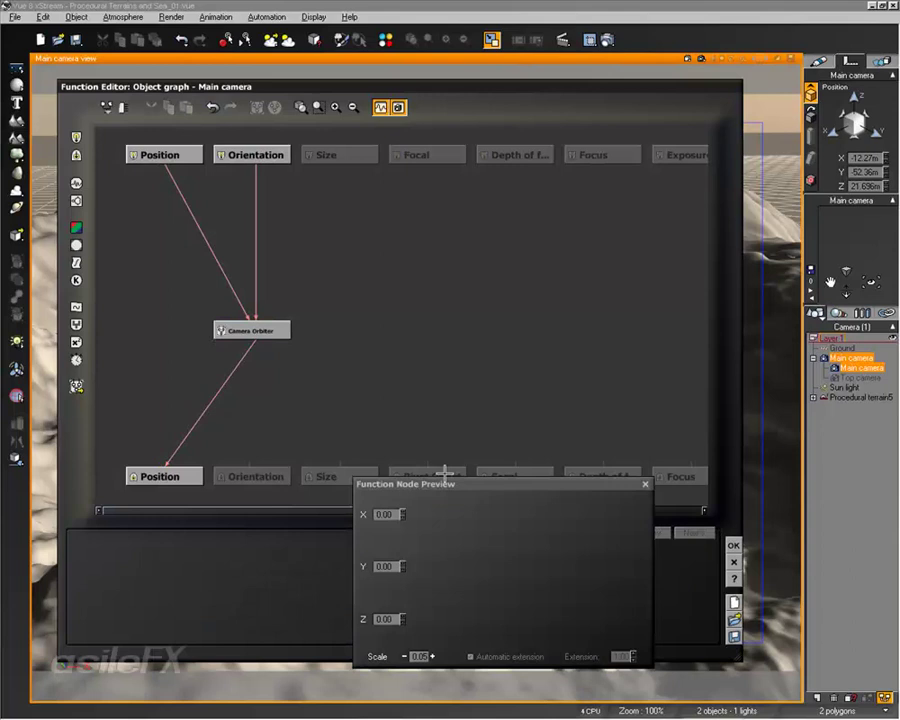
pyautogui.click(645, 484)
pyautogui.moveTo(428, 463); pyautogui.dragTo(270, 338)
pyautogui.click(276, 339)
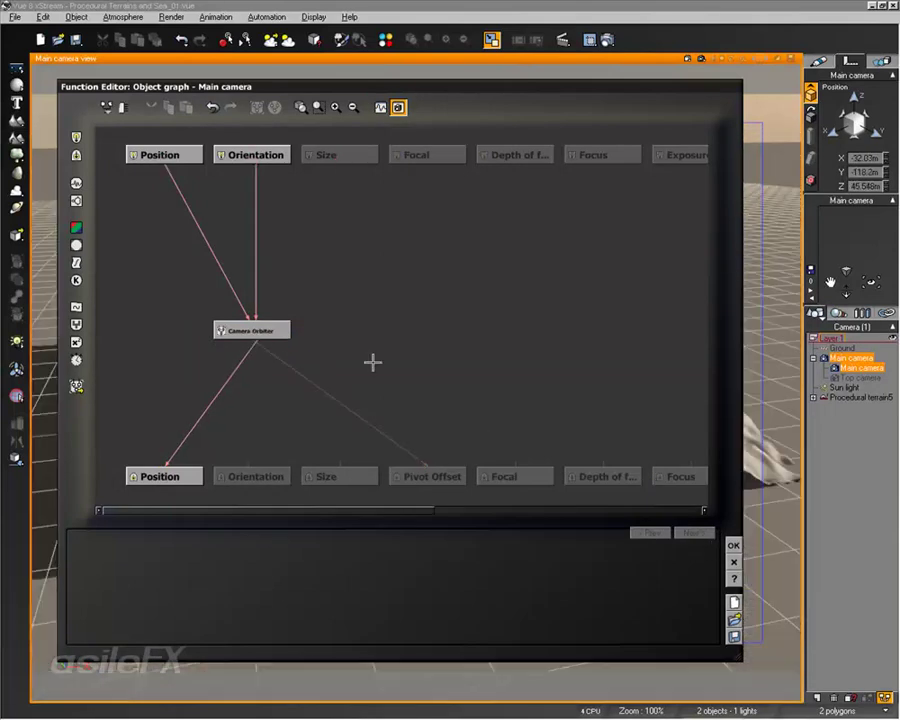
pyautogui.click(252, 330)
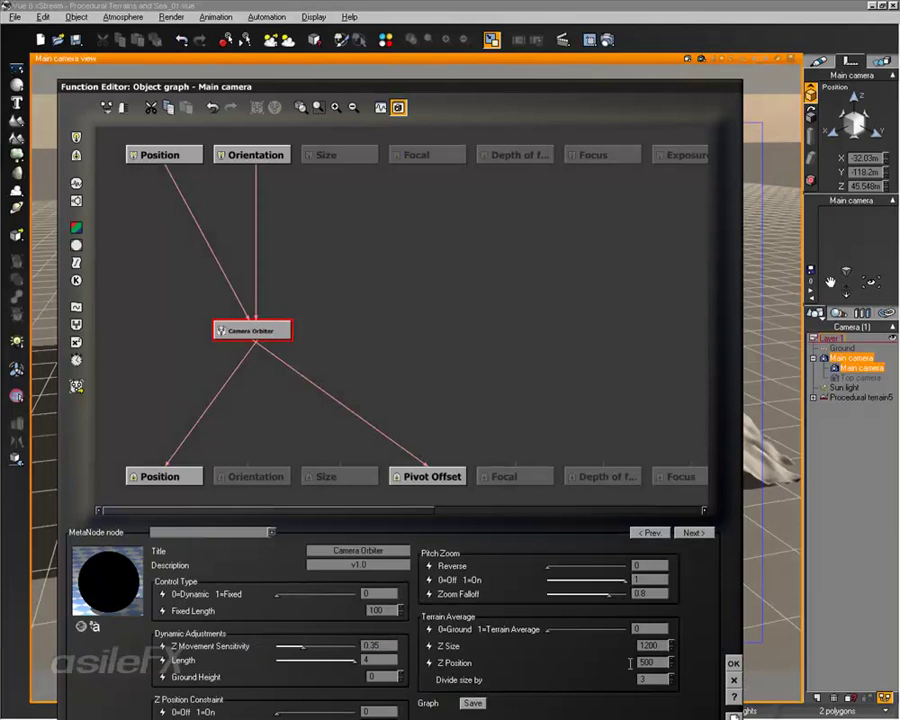
pyautogui.click(733, 663)
# Orbit the main camera around the procedural terrain and examine its surface from several angles
pyautogui.moveTo(292, 313); pyautogui.dragTo(286, 290, button='right')
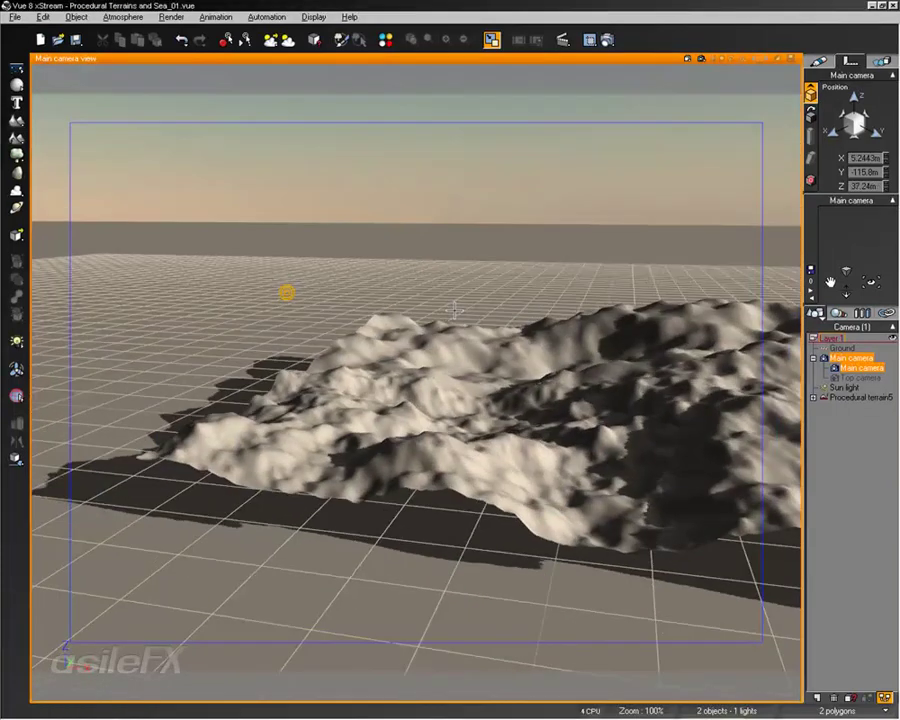
pyautogui.moveTo(504, 324); pyautogui.dragTo(747, 502, button='right')
pyautogui.moveTo(324, 469); pyautogui.dragTo(319, 406, button='right')
pyautogui.click(319, 406)
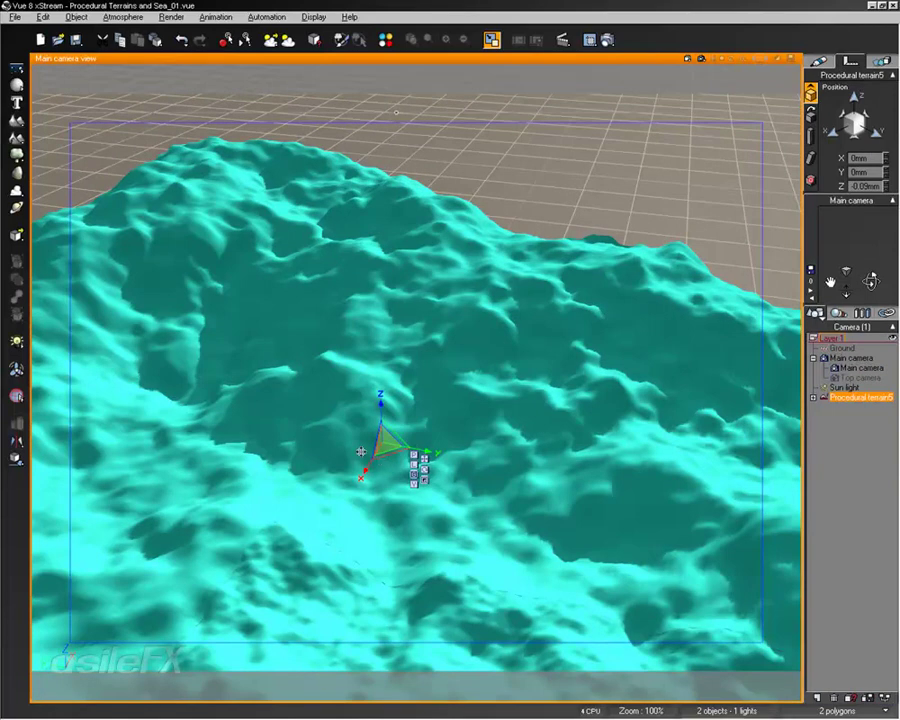
pyautogui.moveTo(383, 444); pyautogui.dragTo(383, 446)
pyautogui.moveTo(495, 333)
pyautogui.mouseDown(button='right')
pyautogui.moveTo(504, 374)
pyautogui.moveTo(388, 336)
pyautogui.moveTo(241, 368)
pyautogui.moveTo(238, 381)
pyautogui.moveTo(370, 366)
pyautogui.moveTo(386, 350)
pyautogui.moveTo(442, 374)
pyautogui.moveTo(434, 373)
pyautogui.moveTo(480, 378)
pyautogui.mouseUp(button='right')
pyautogui.rightClick(521, 380)
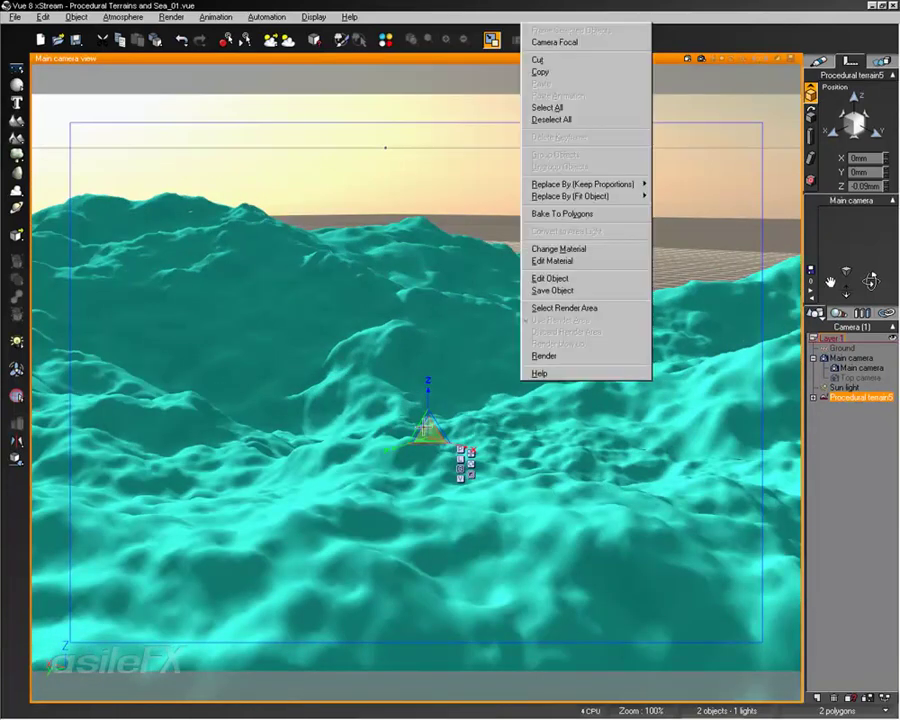
pyautogui.press('Escape')
pyautogui.moveTo(540, 400); pyautogui.dragTo(346, 510, button='right')
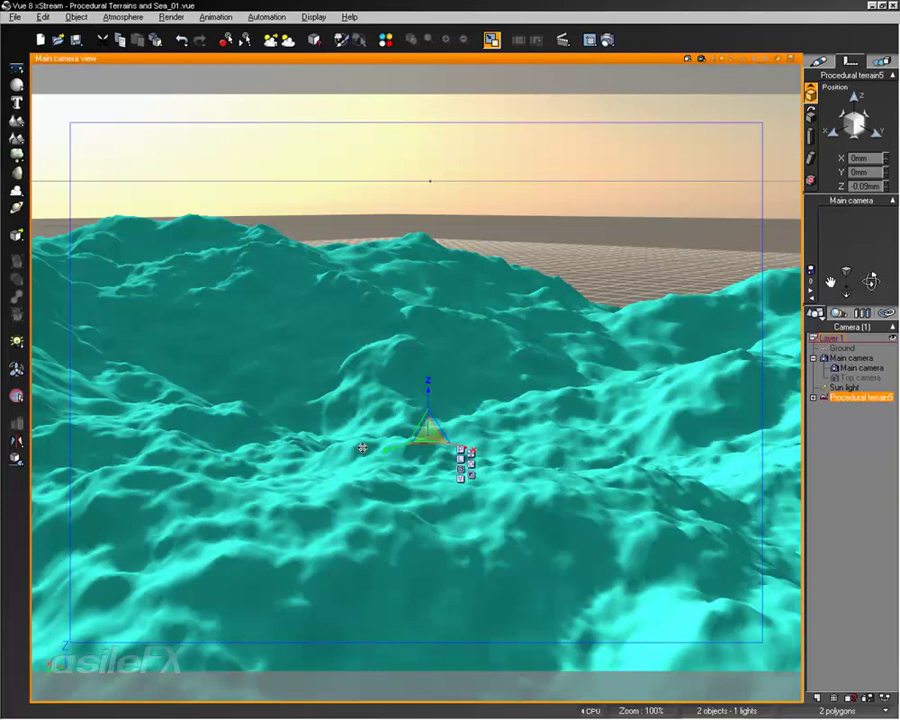
# Reopen the procedural terrain for editing and set its mapping mode to World, adding nodes that preserve the current geometry
pyautogui.rightClick(481, 343)
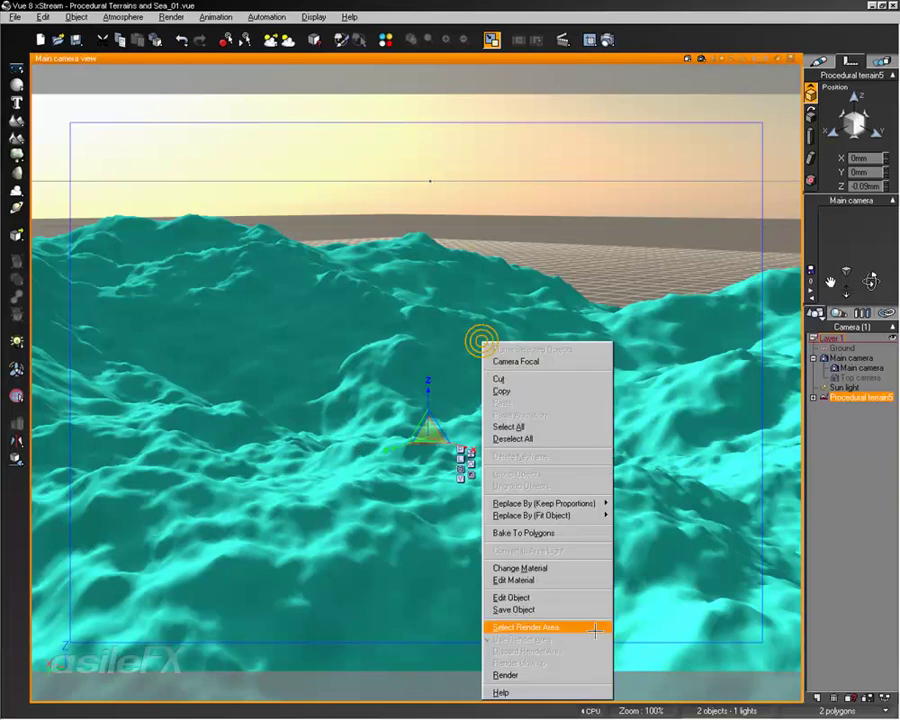
pyautogui.click(585, 596)
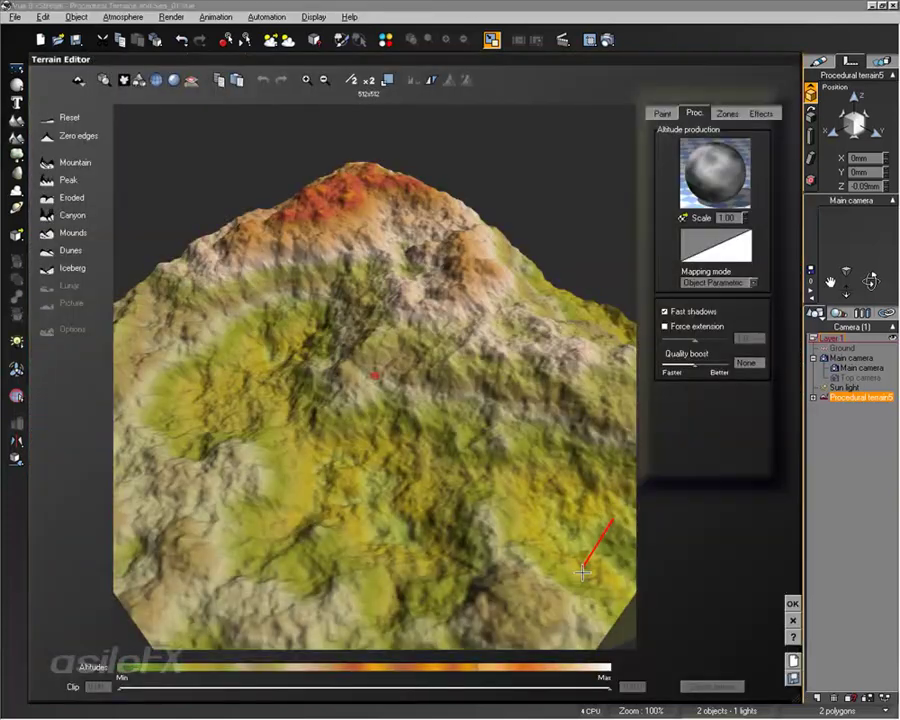
pyautogui.click(712, 283)
pyautogui.click(715, 314)
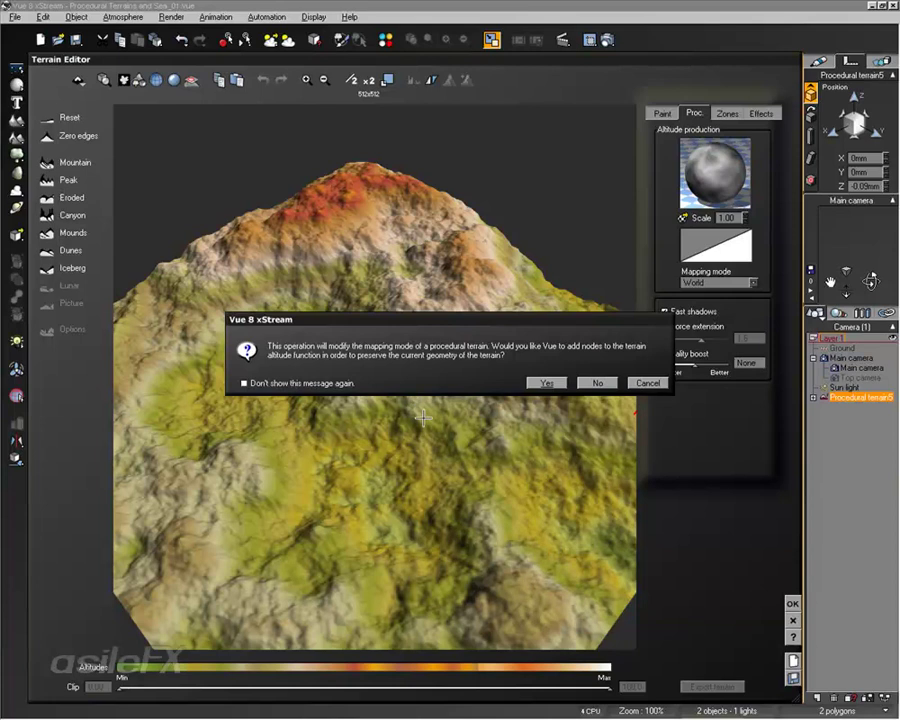
pyautogui.click(538, 383)
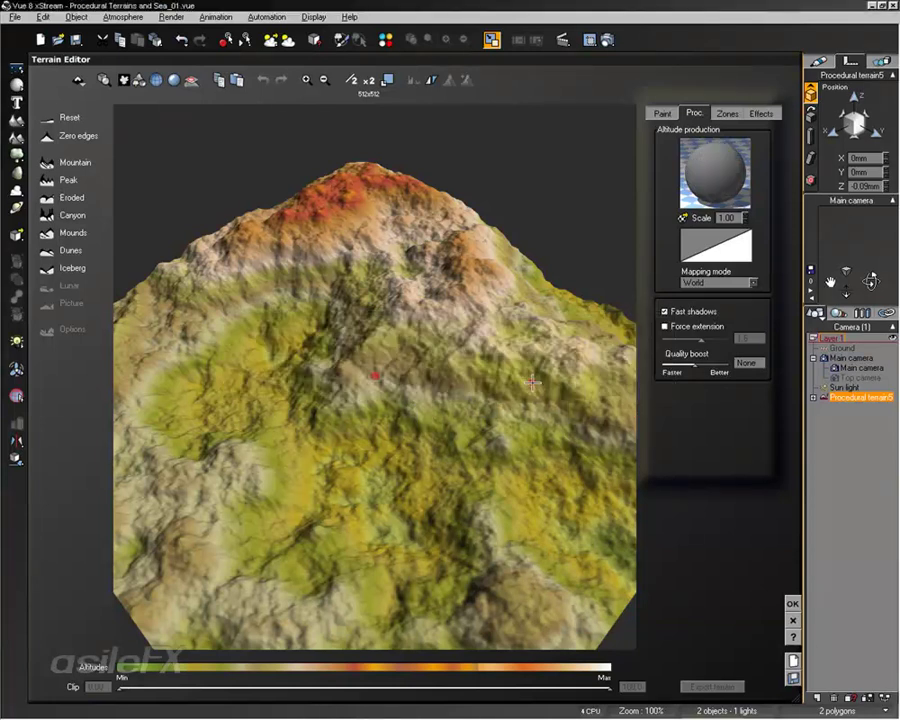
# Open the terrain's altitude production function and examine its Simple Fractal, Seed and Matrix Transformation nodes
pyautogui.rightClick(716, 114)
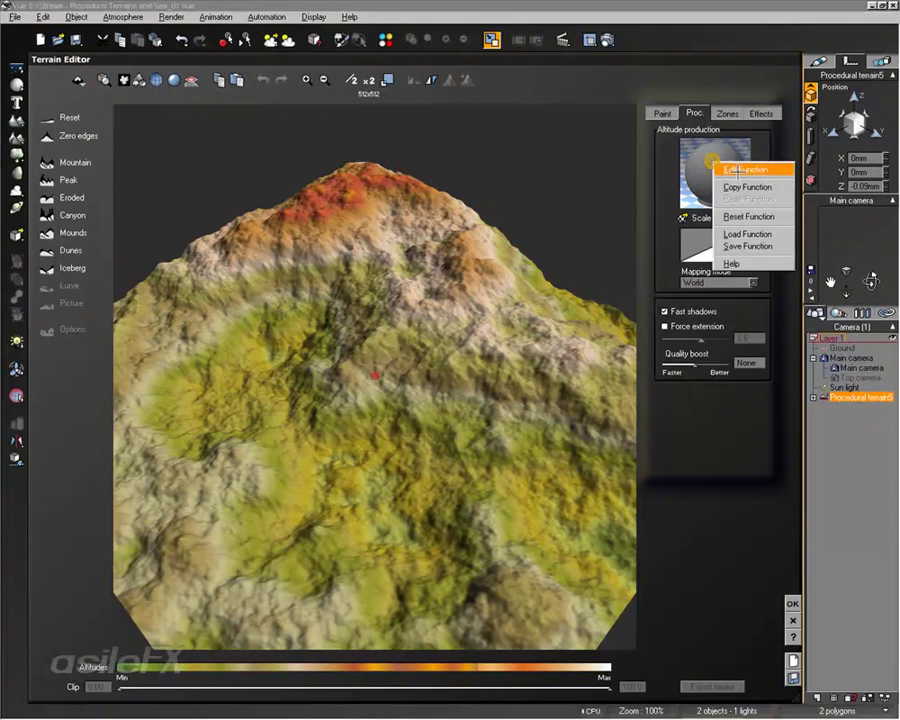
pyautogui.click(735, 116)
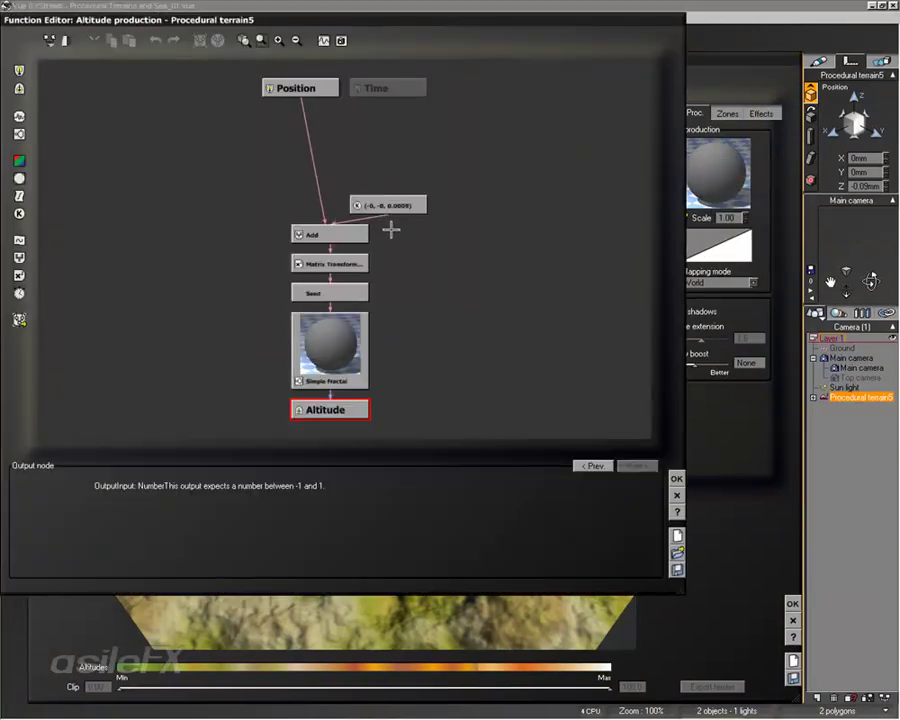
pyautogui.click(334, 337)
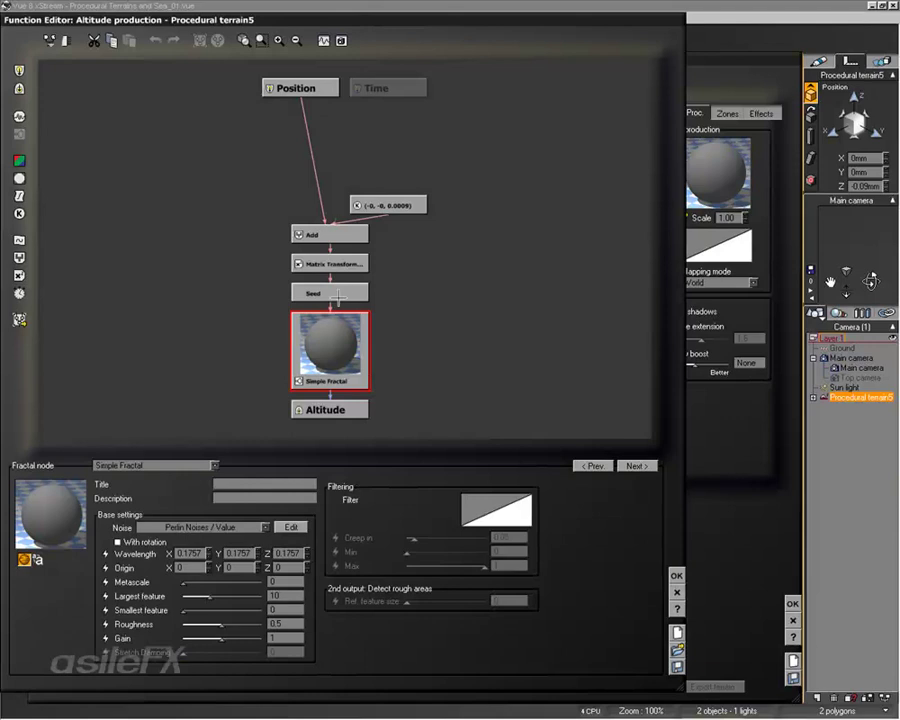
pyautogui.click(340, 292)
pyautogui.click(333, 355)
pyautogui.click(354, 264)
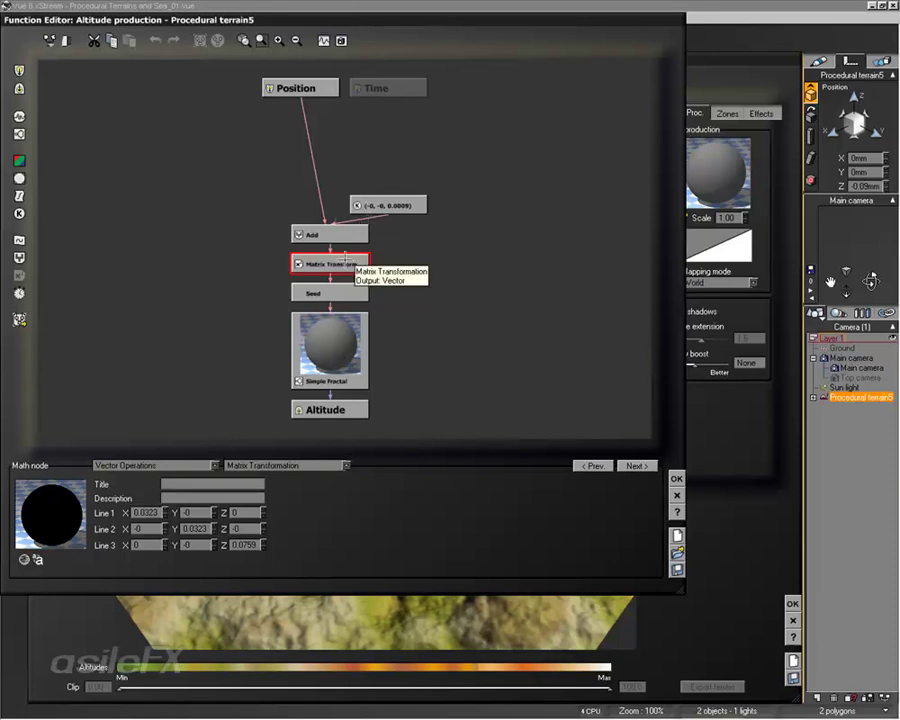
# Shift the constant vector, Add and Matrix Transformation nodes away from the Seed node, and accept the altitude function and terrain edits
pyautogui.moveTo(345, 262); pyautogui.dragTo(345, 233)
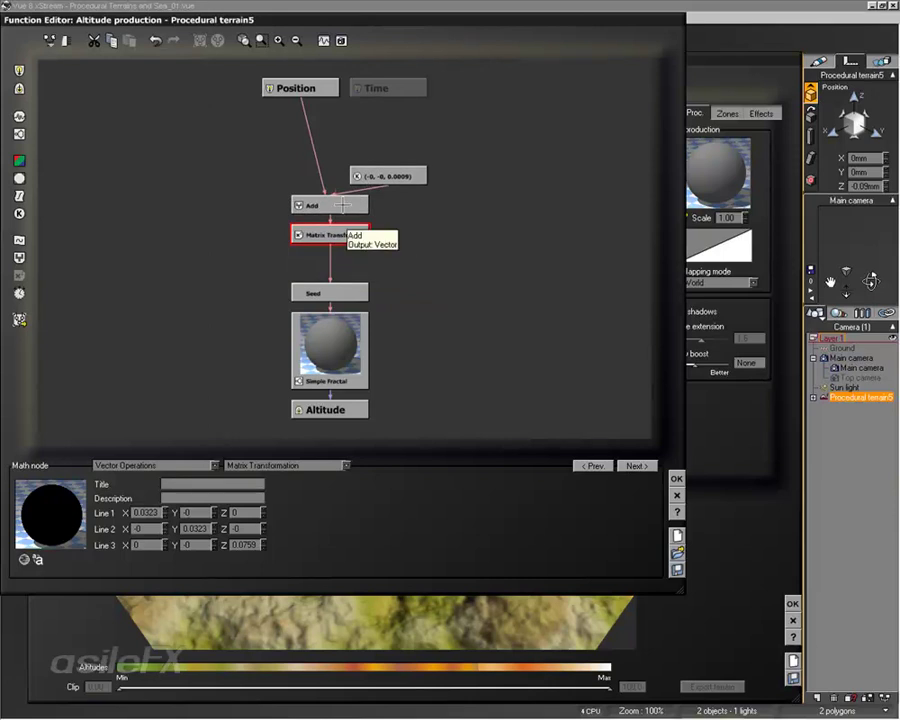
pyautogui.click(343, 205)
pyautogui.click(385, 178)
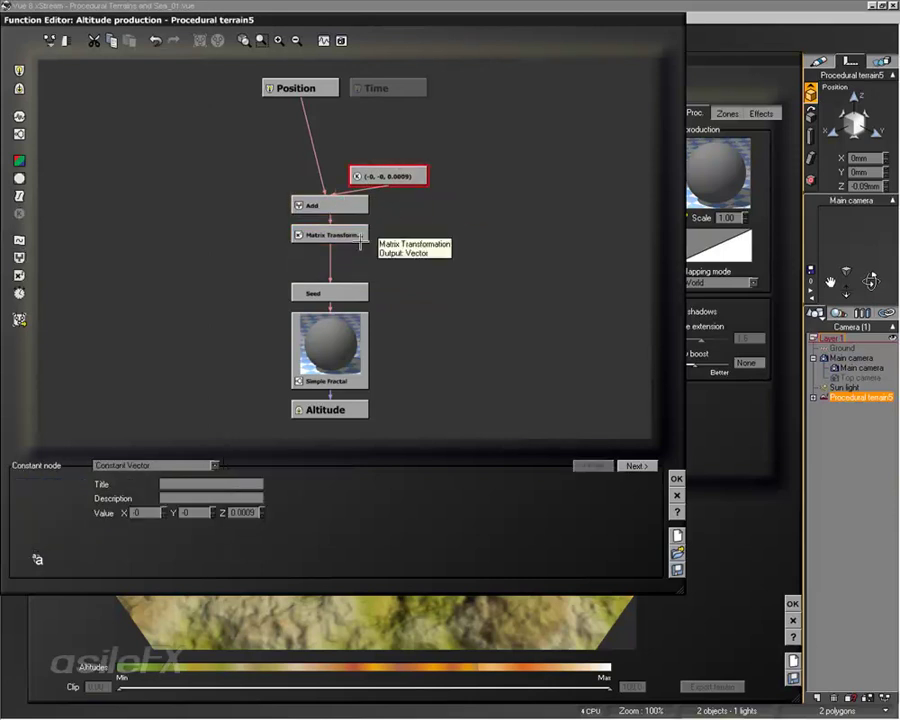
pyautogui.click(674, 478)
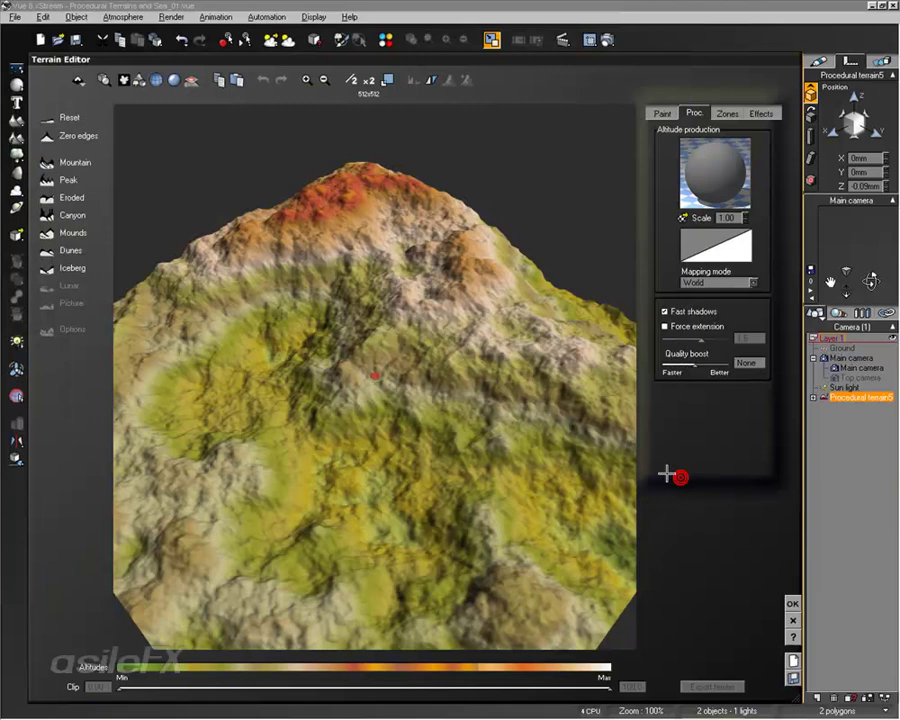
pyautogui.moveTo(526, 416)
pyautogui.mouseDown(button='right')
pyautogui.moveTo(486, 418)
pyautogui.moveTo(482, 398)
pyautogui.moveTo(513, 397)
pyautogui.moveTo(565, 444)
pyautogui.mouseUp(button='right')
pyautogui.press('Return')
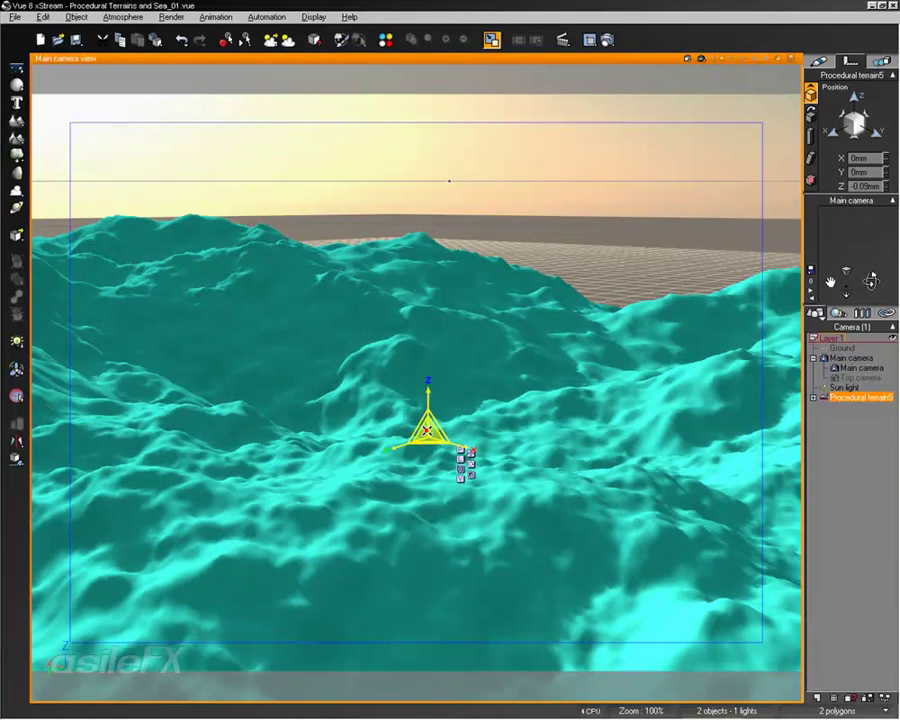
# Raise the procedural terrain along its Z axis to about 27 m, and lower it to about 9.2 m
pyautogui.moveTo(427, 431); pyautogui.dragTo(721, 257, button='right')
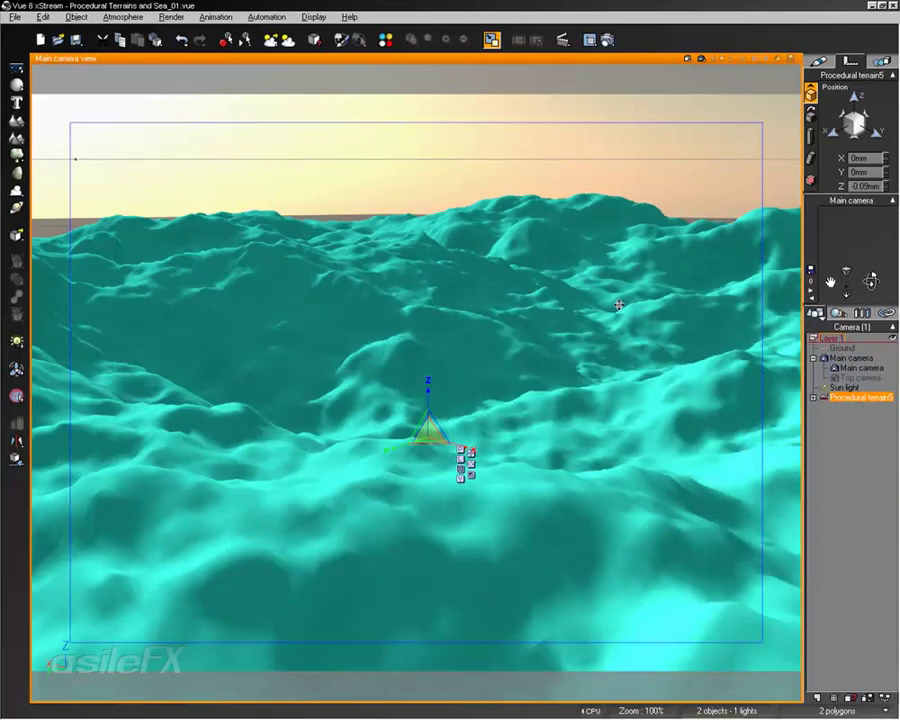
pyautogui.scroll(-5, 395, 275)
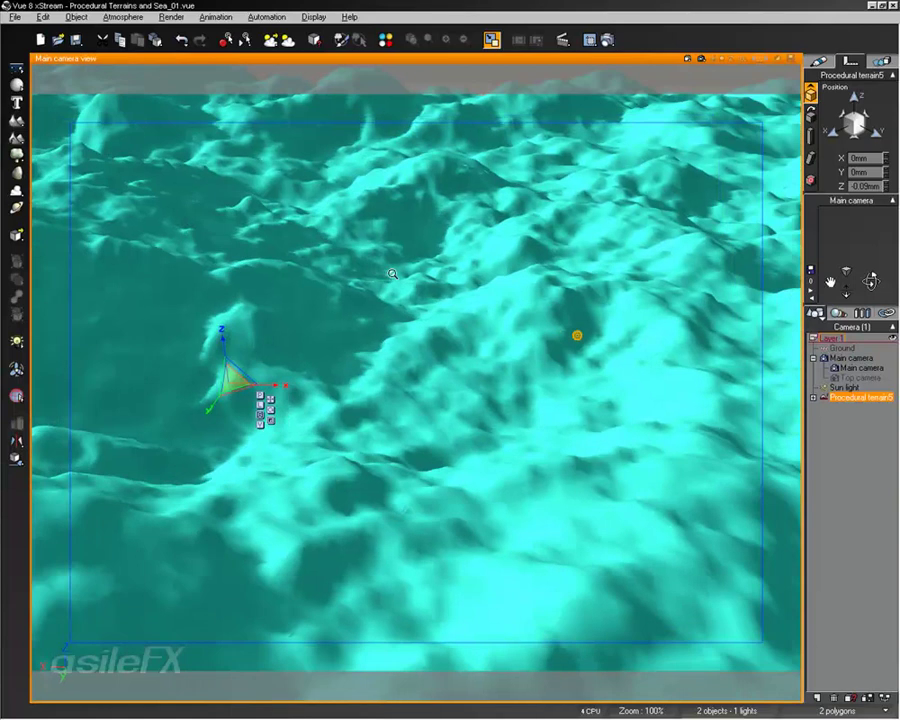
pyautogui.scroll(-5, 524, 320)
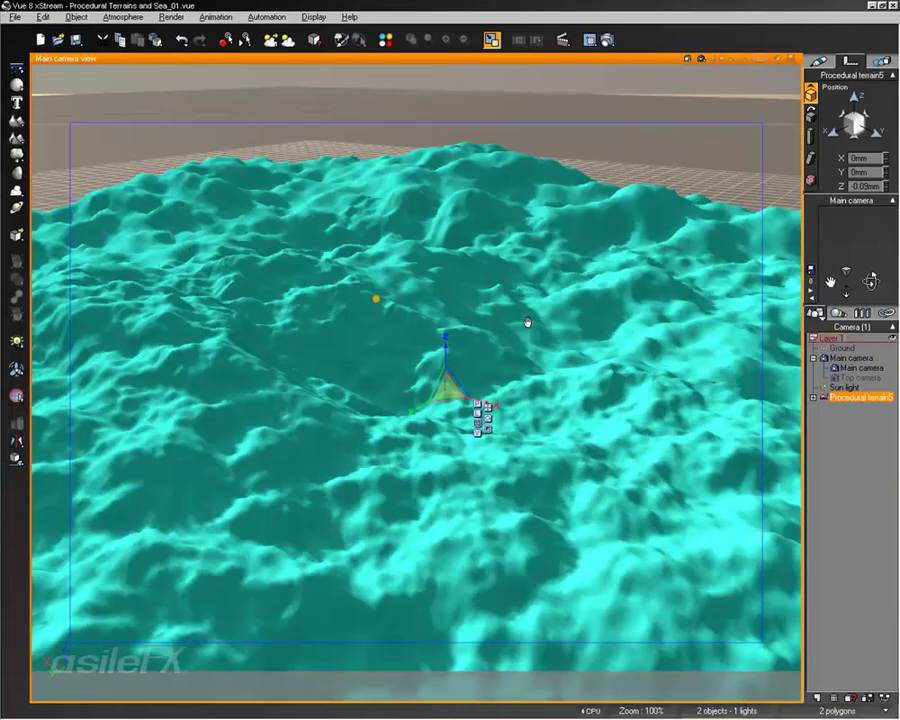
pyautogui.scroll(5, 576, 372)
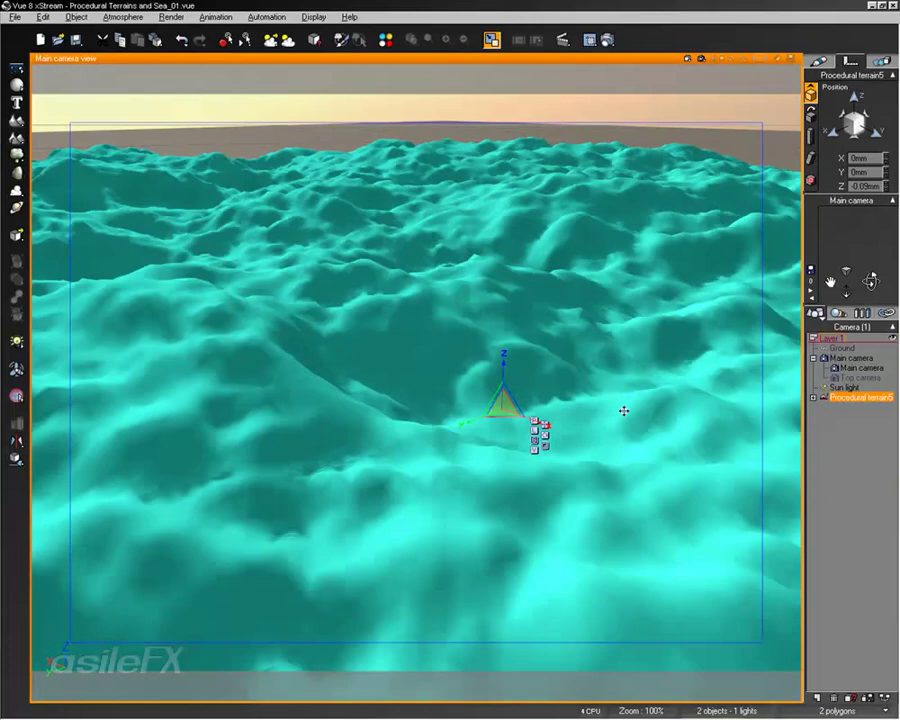
pyautogui.moveTo(488, 334); pyautogui.dragTo(721, 374, button='right')
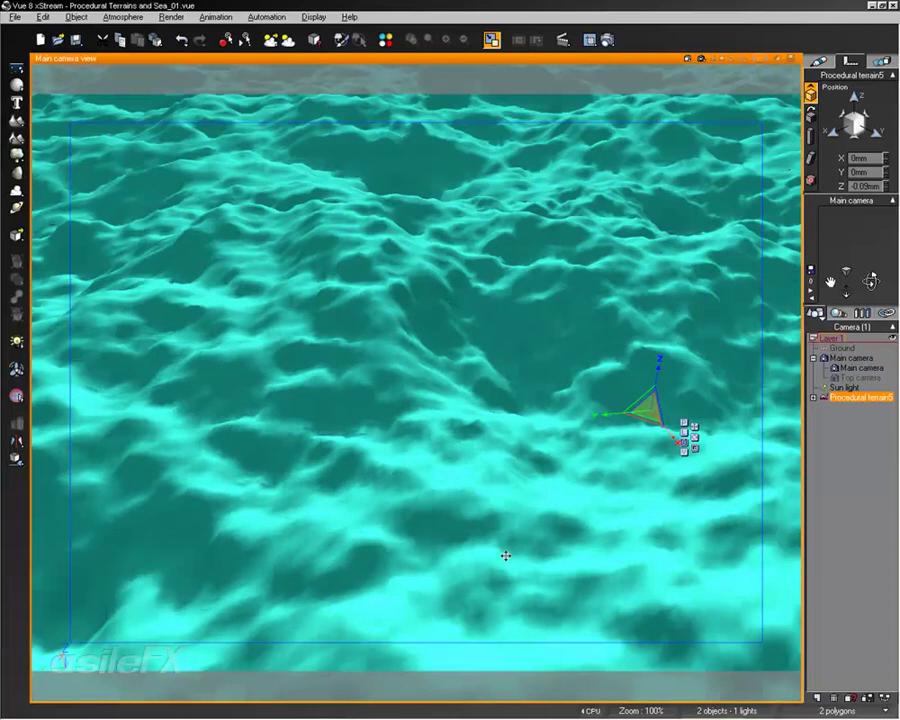
pyautogui.moveTo(460, 290); pyautogui.dragTo(388, 645, button='right')
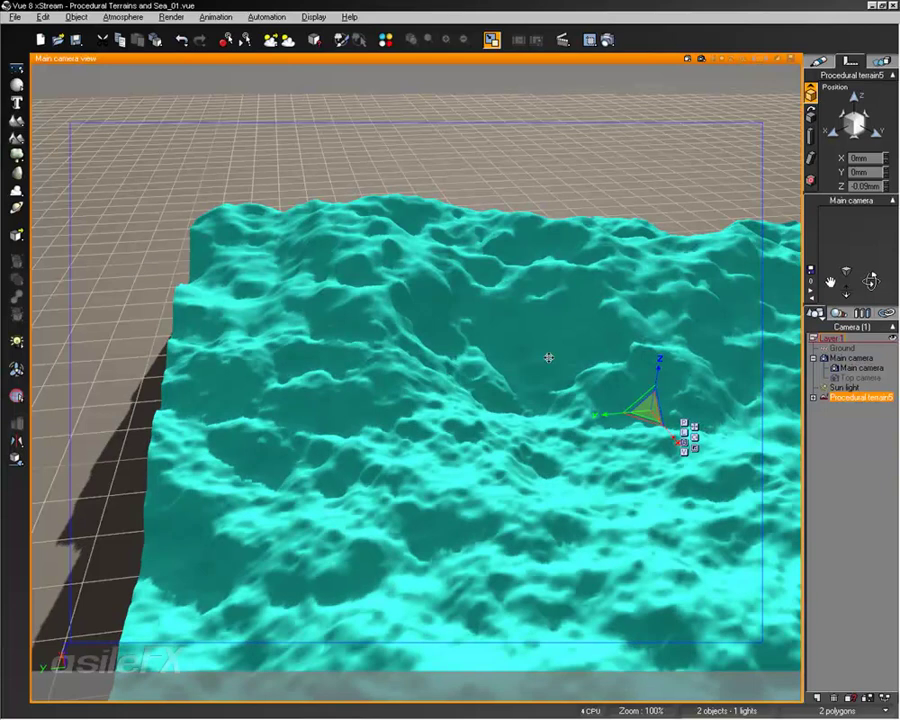
pyautogui.moveTo(548, 358); pyautogui.dragTo(563, 375, button='right')
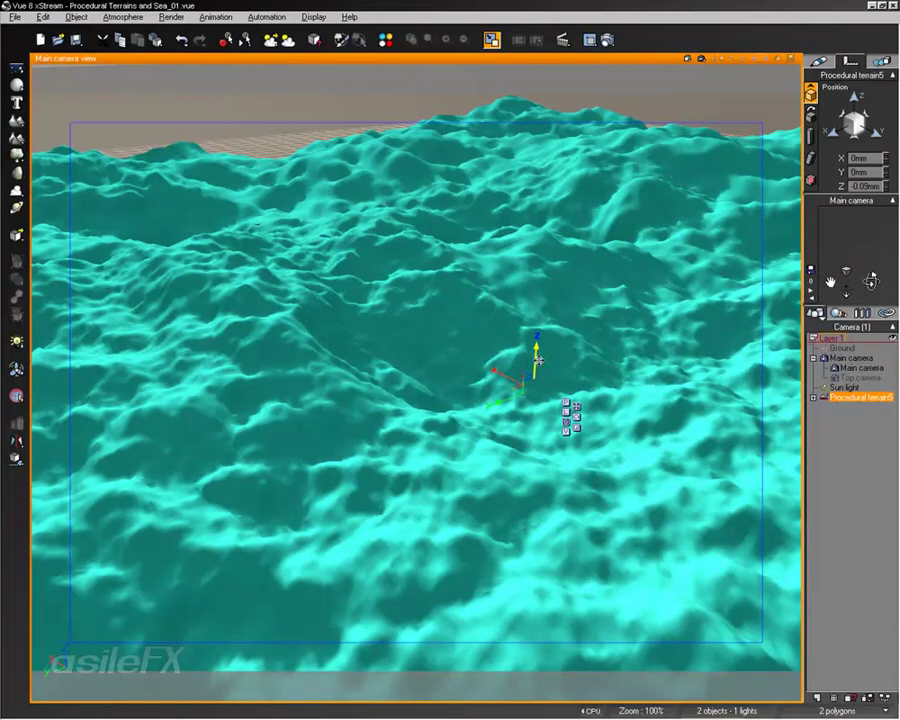
pyautogui.moveTo(534, 360); pyautogui.dragTo(548, 282)
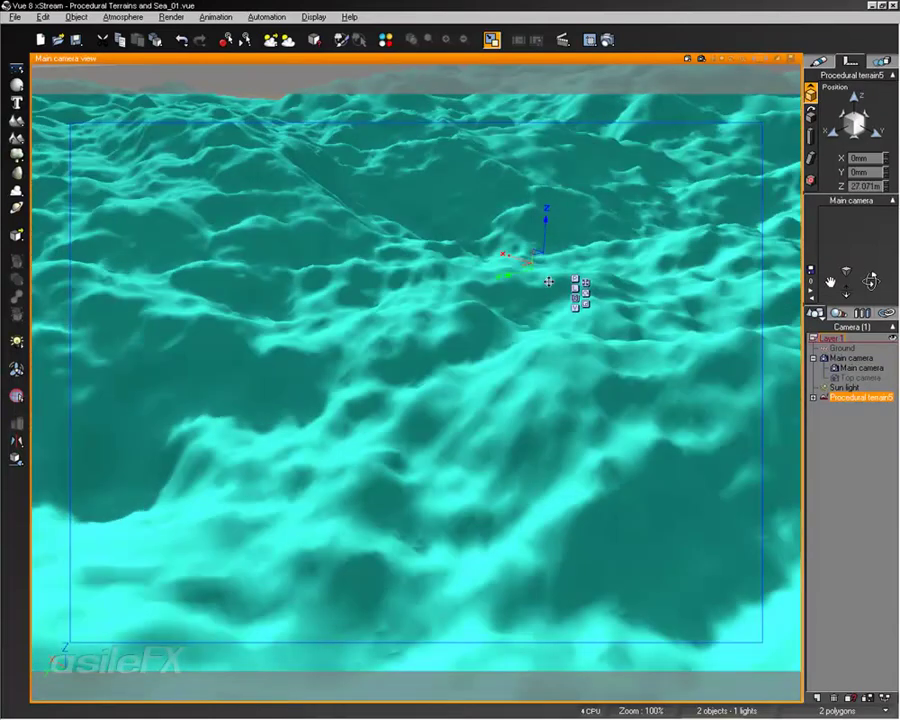
pyautogui.moveTo(541, 251); pyautogui.dragTo(551, 318)
# Reopen the terrain's altitude production function and add a Position Options input node between the Position input and the Add node
pyautogui.rightClick(545, 268)
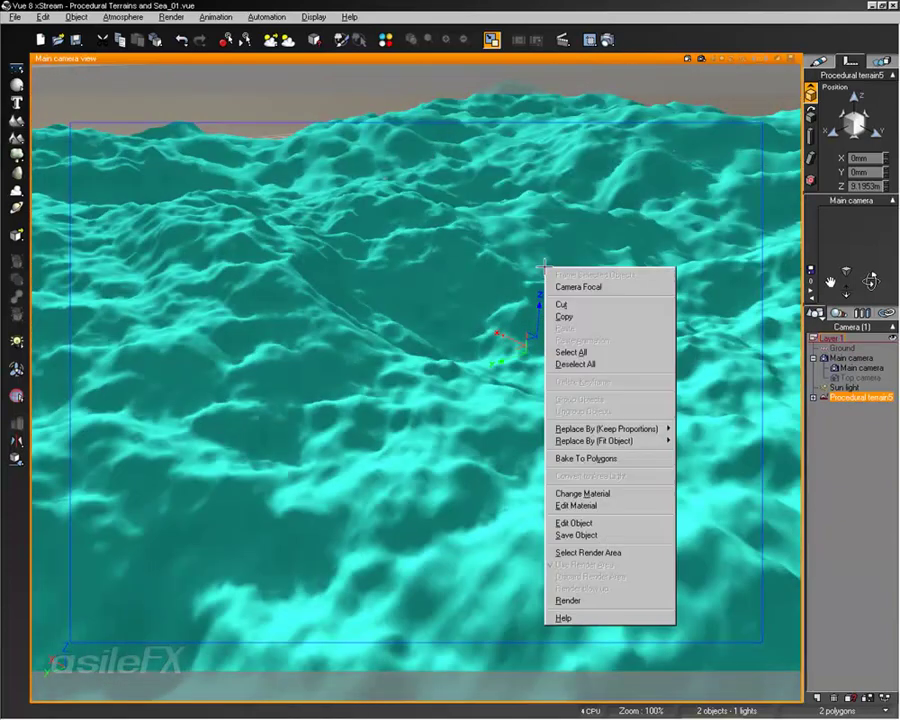
pyautogui.click(610, 520)
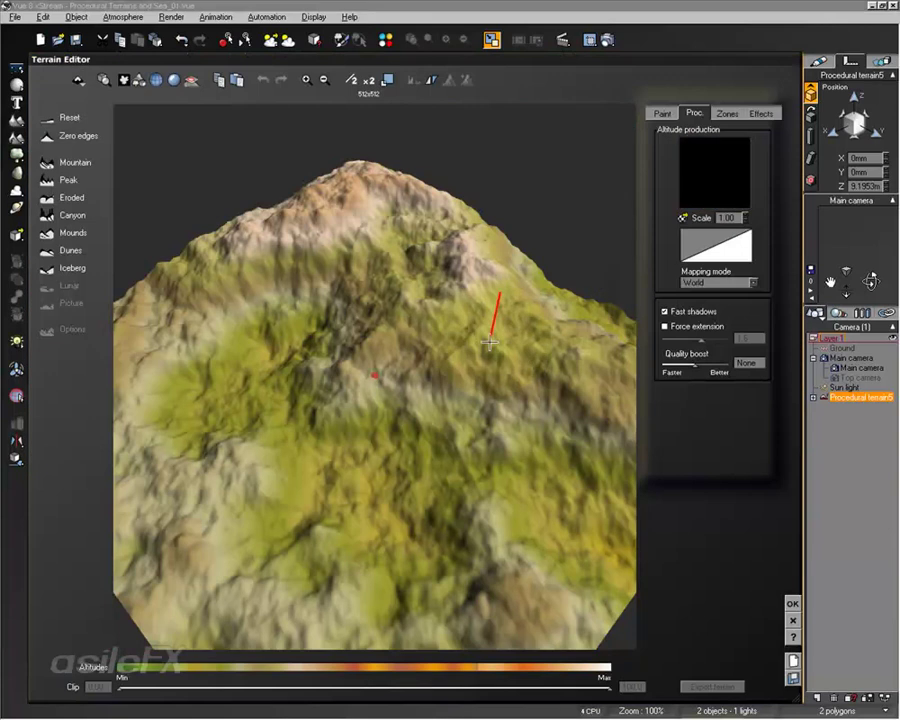
pyautogui.rightClick(701, 170)
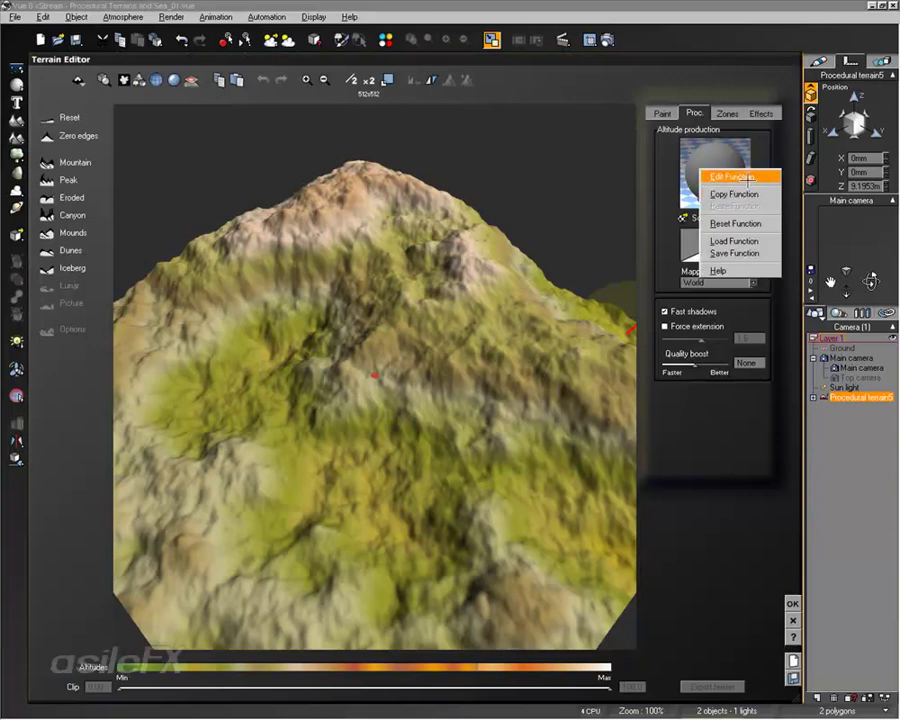
pyautogui.click(745, 178)
pyautogui.click(360, 120)
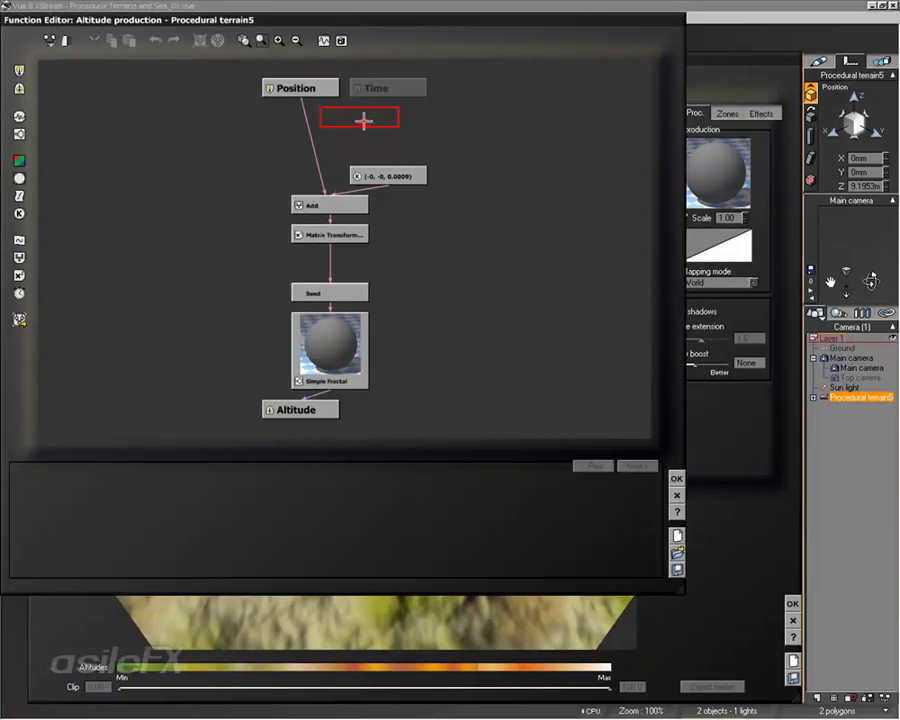
pyautogui.click(307, 82)
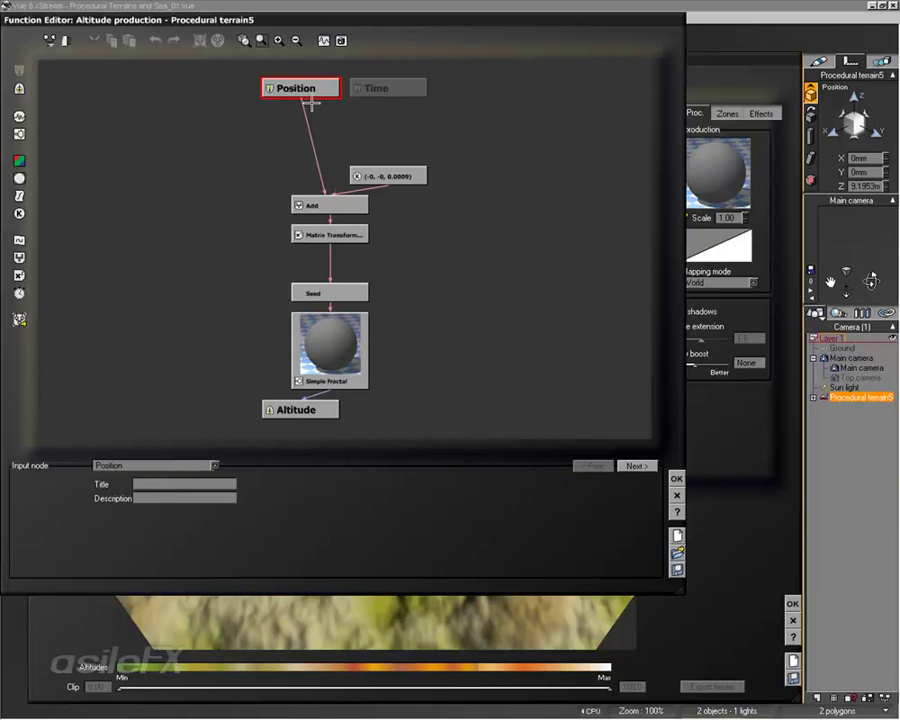
pyautogui.click(368, 116)
pyautogui.rightClick(360, 116)
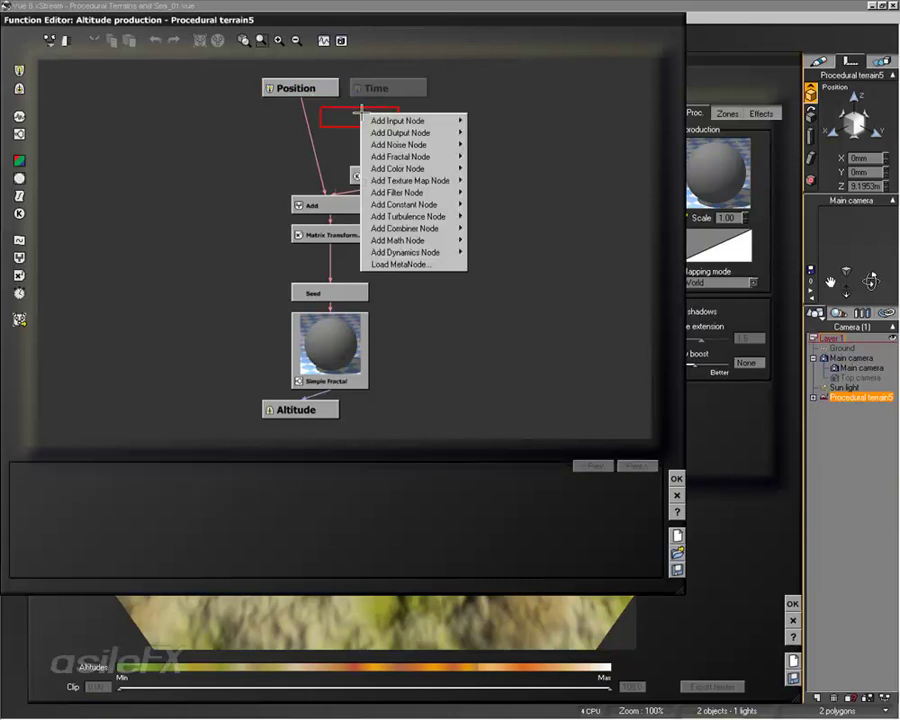
pyautogui.moveTo(427, 120)
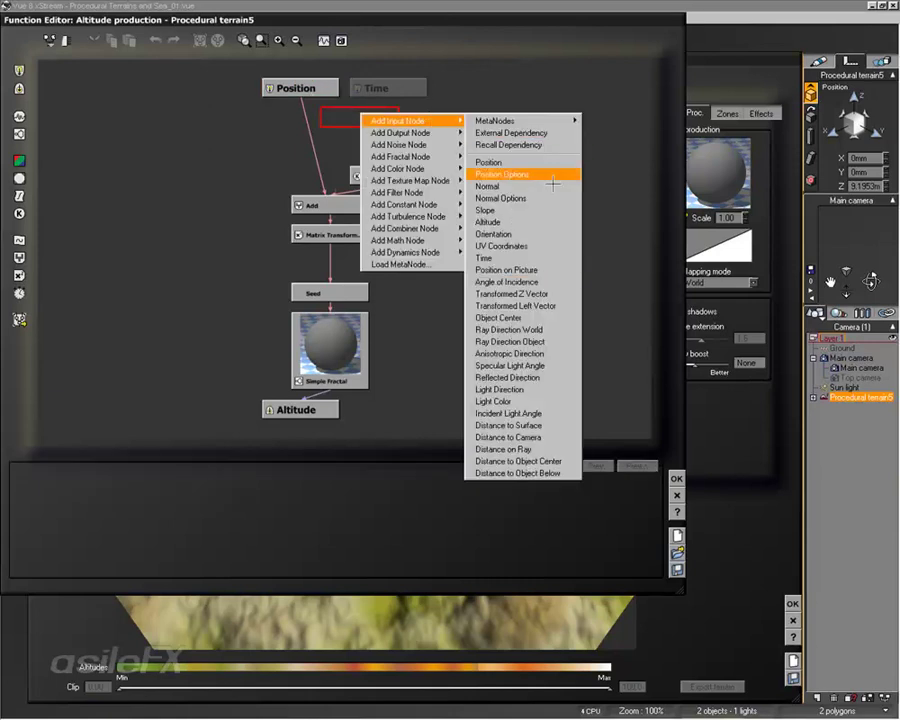
pyautogui.click(507, 173)
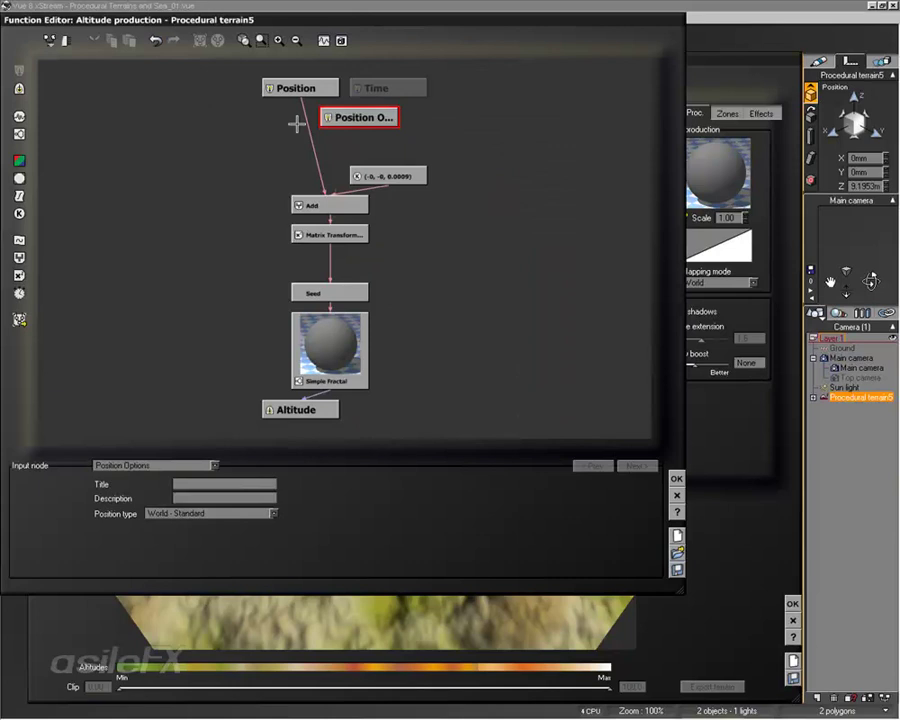
# Feed the Add node from Position Options instead of Position, with the World - Standard type, and accept the function and terrain edits
pyautogui.moveTo(301, 99); pyautogui.dragTo(358, 127)
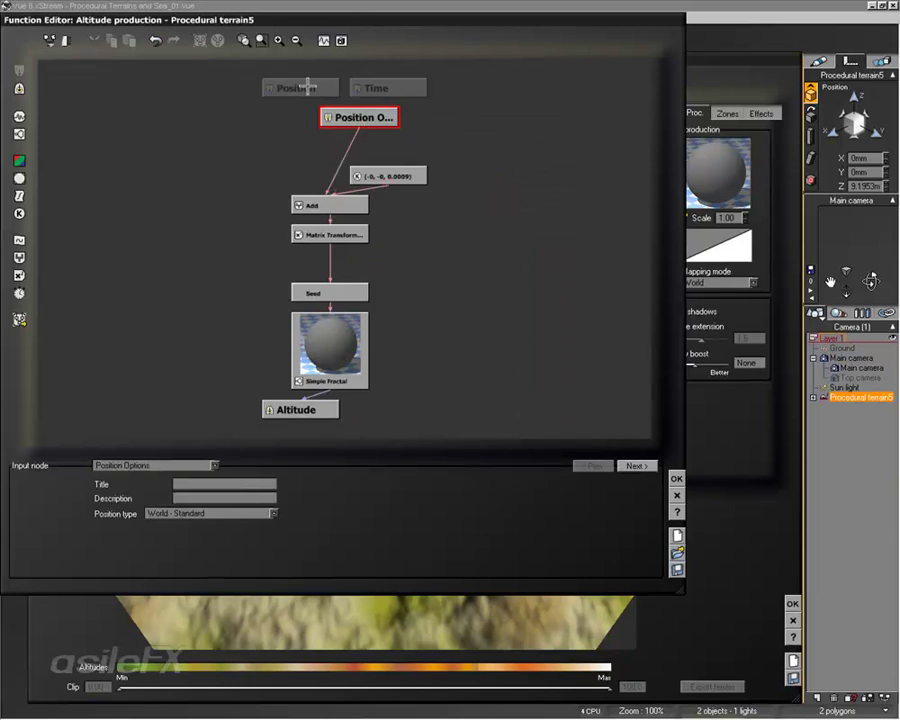
pyautogui.click(316, 88)
pyautogui.click(350, 117)
pyautogui.click(676, 478)
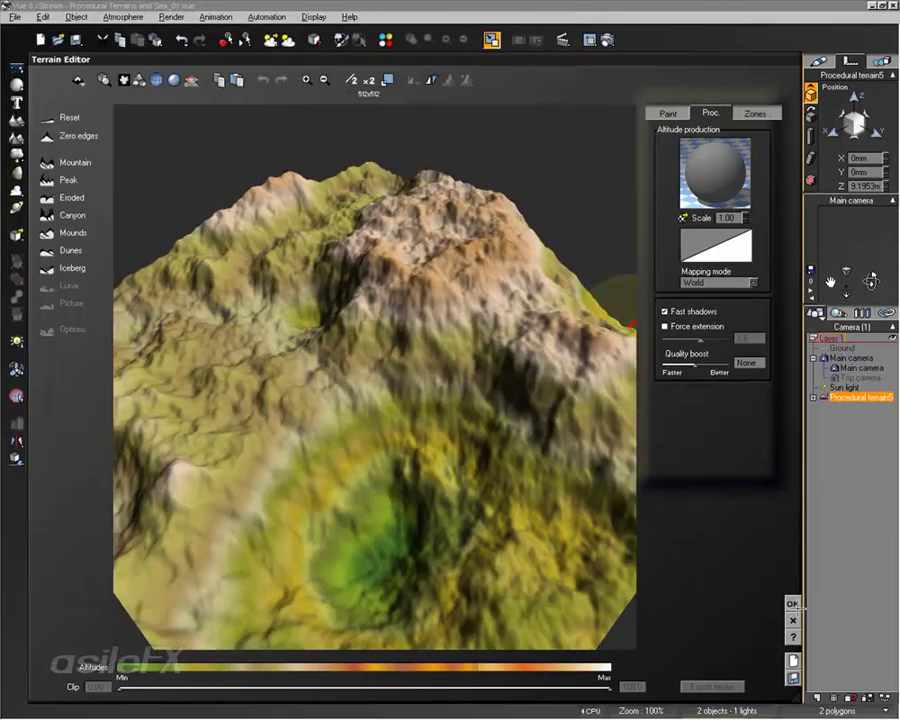
pyautogui.click(791, 604)
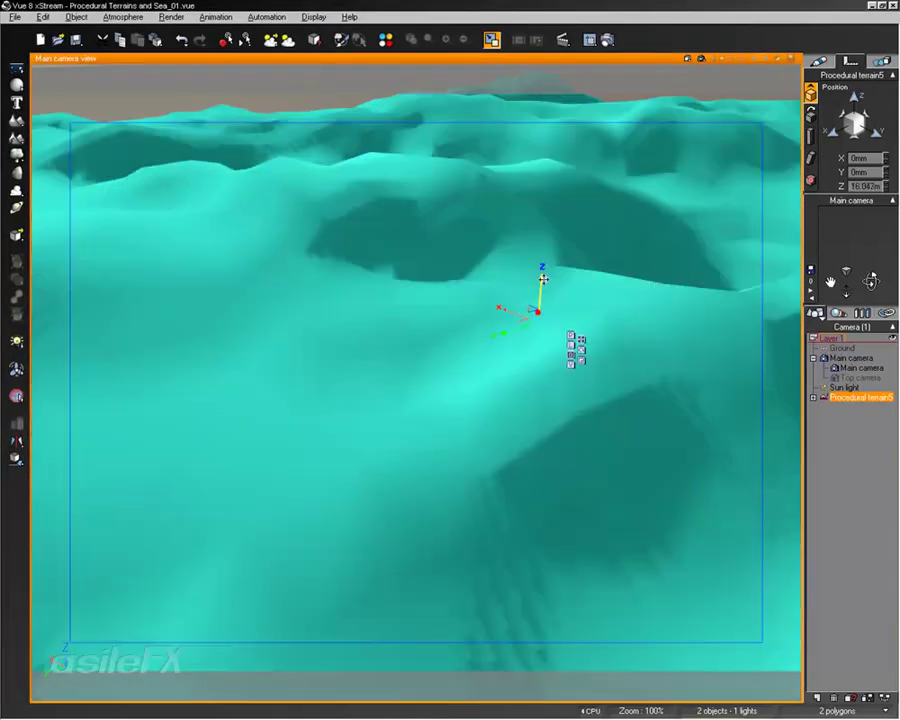
# Move the procedural terrain along its Z axis to a height of about 3 m
pyautogui.moveTo(542, 280); pyautogui.dragTo(576, 483)
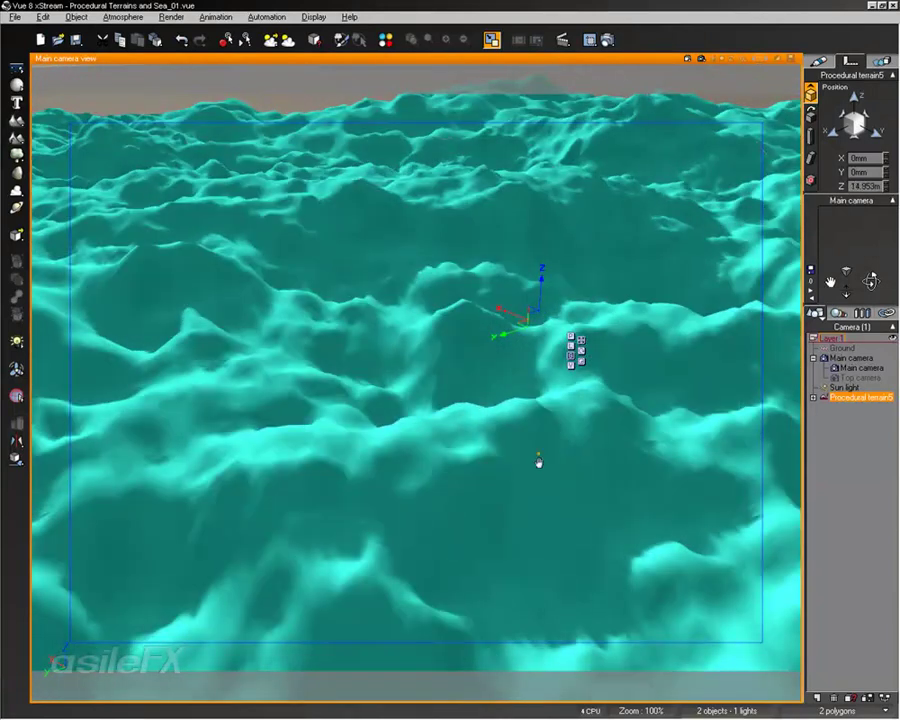
pyautogui.click(537, 452)
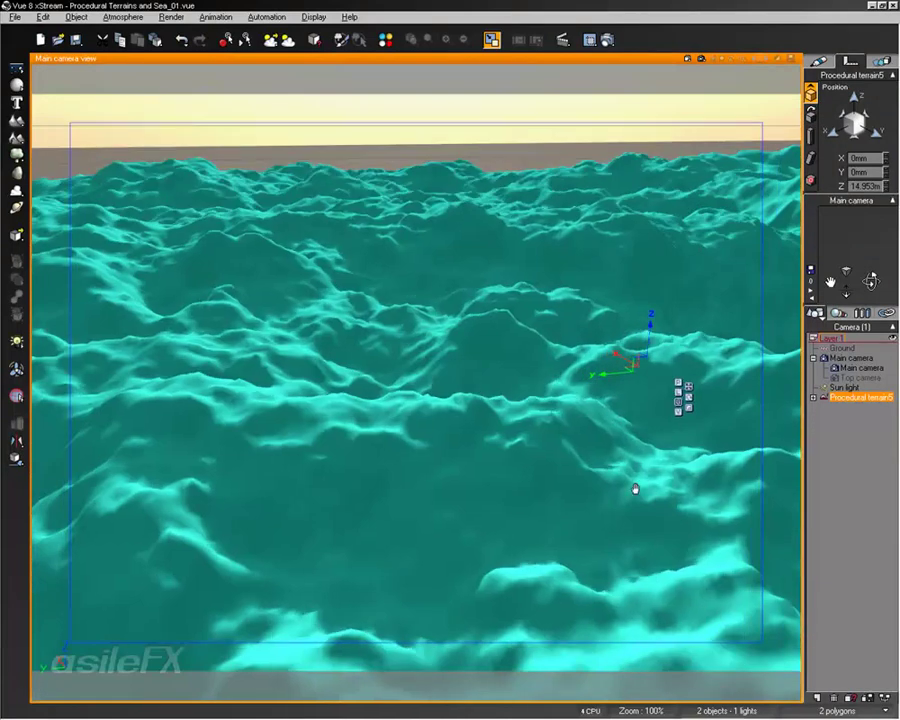
pyautogui.moveTo(640, 372)
pyautogui.mouseDown()
pyautogui.moveTo(650, 268)
pyautogui.moveTo(647, 446)
pyautogui.moveTo(643, 380)
pyautogui.moveTo(649, 387)
pyautogui.mouseUp()
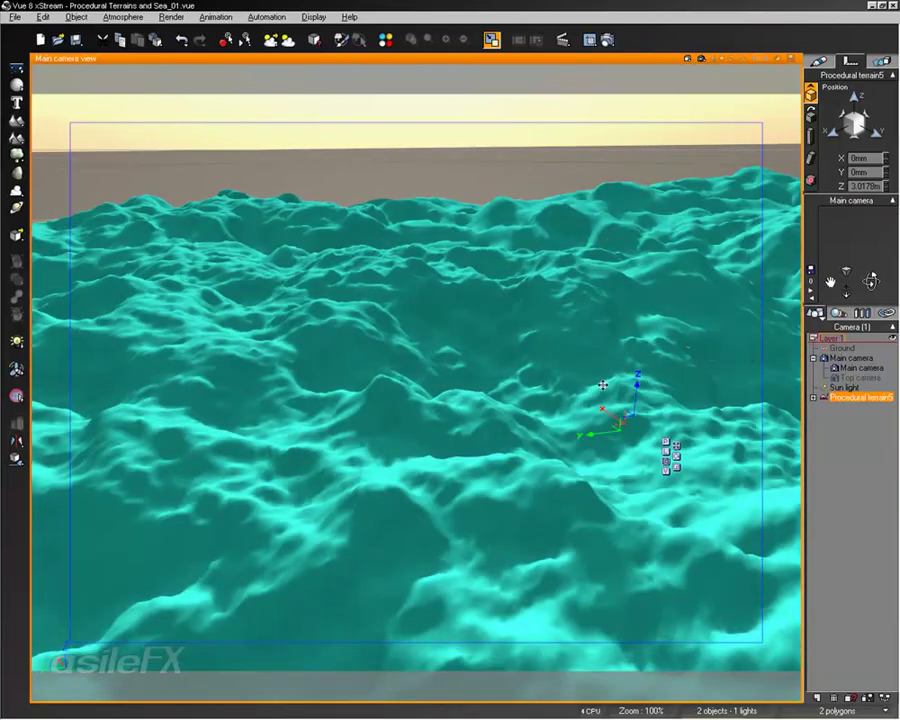
# Reopen the terrain's altitude function, reconnect the Position input to the Add node, and delete the Position Options node
pyautogui.rightClick(543, 331)
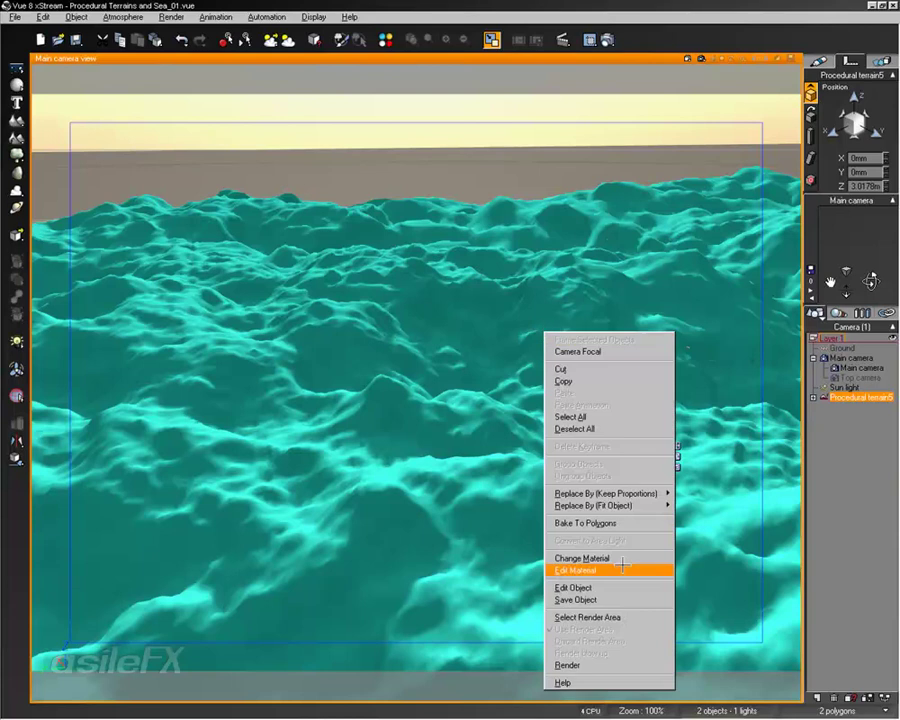
pyautogui.click(622, 585)
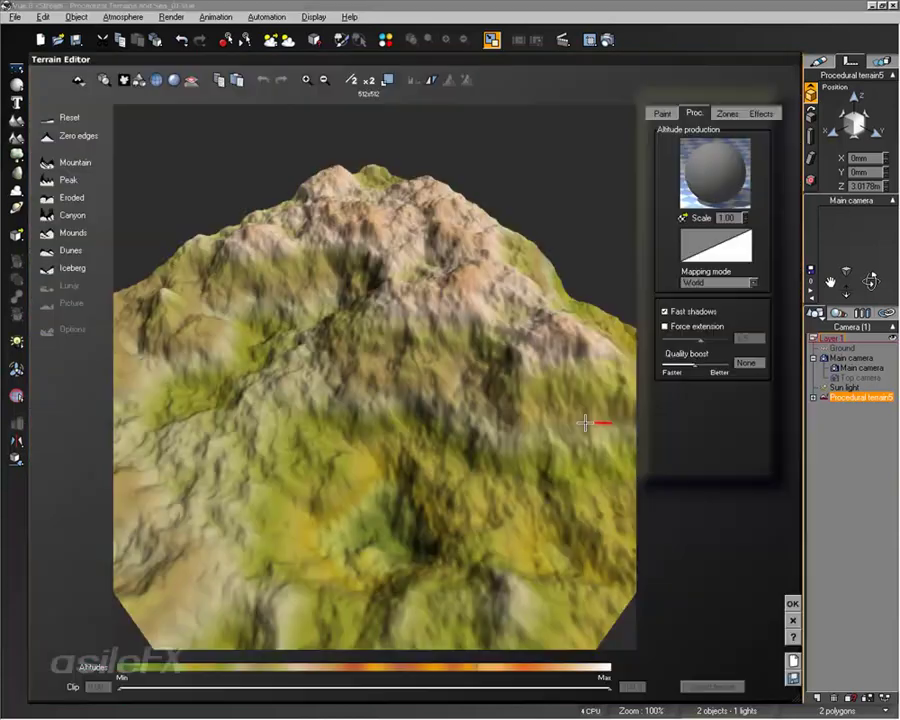
pyautogui.rightClick(701, 176)
pyautogui.click(716, 180)
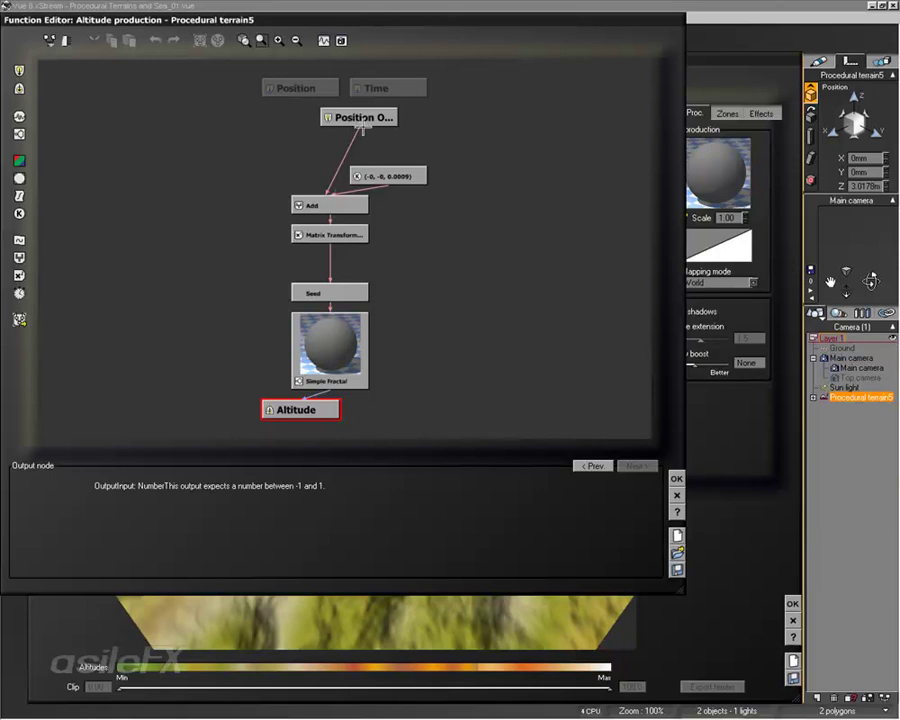
pyautogui.moveTo(361, 128); pyautogui.dragTo(297, 90)
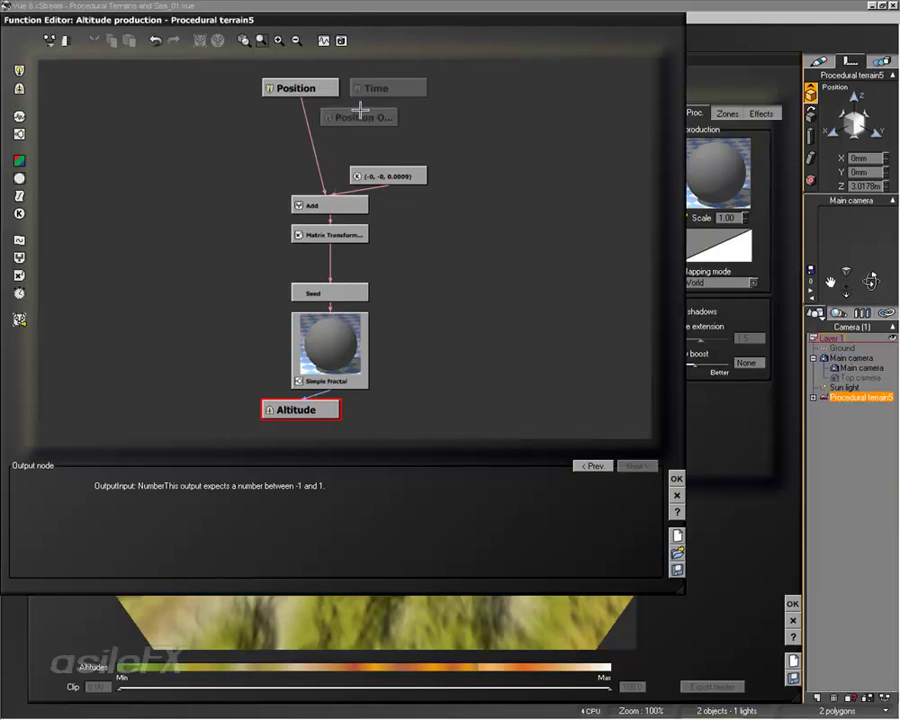
pyautogui.click(360, 117)
pyautogui.press('Delete')
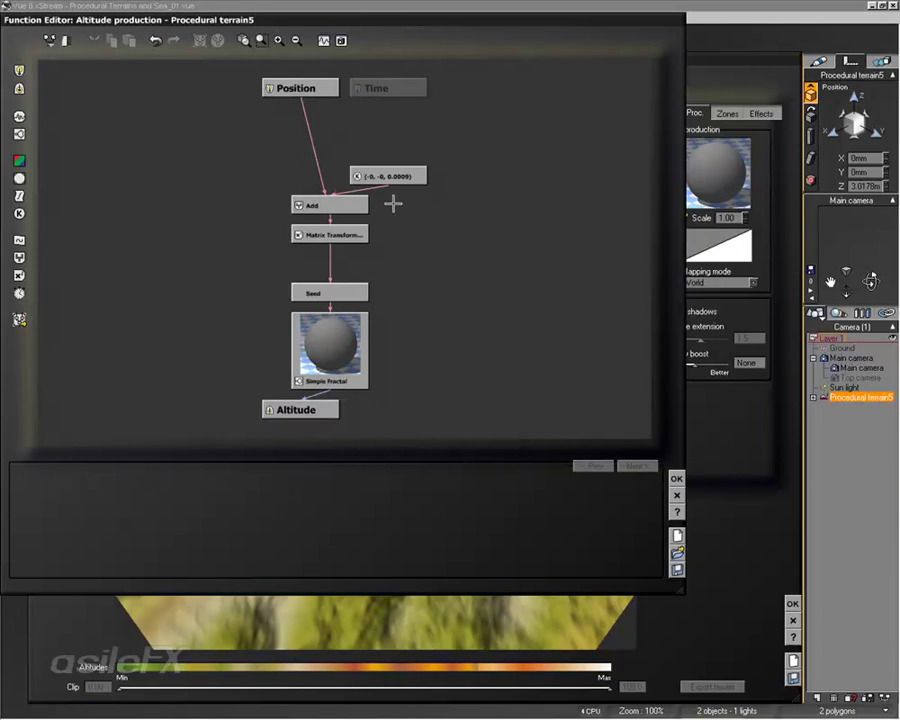
# Replace the constant vector, Add and Matrix Transformation nodes with a direct connection from Position to Seed, and accept the altitude function
pyautogui.moveTo(466, 168); pyautogui.dragTo(258, 249)
pyautogui.press('Delete')
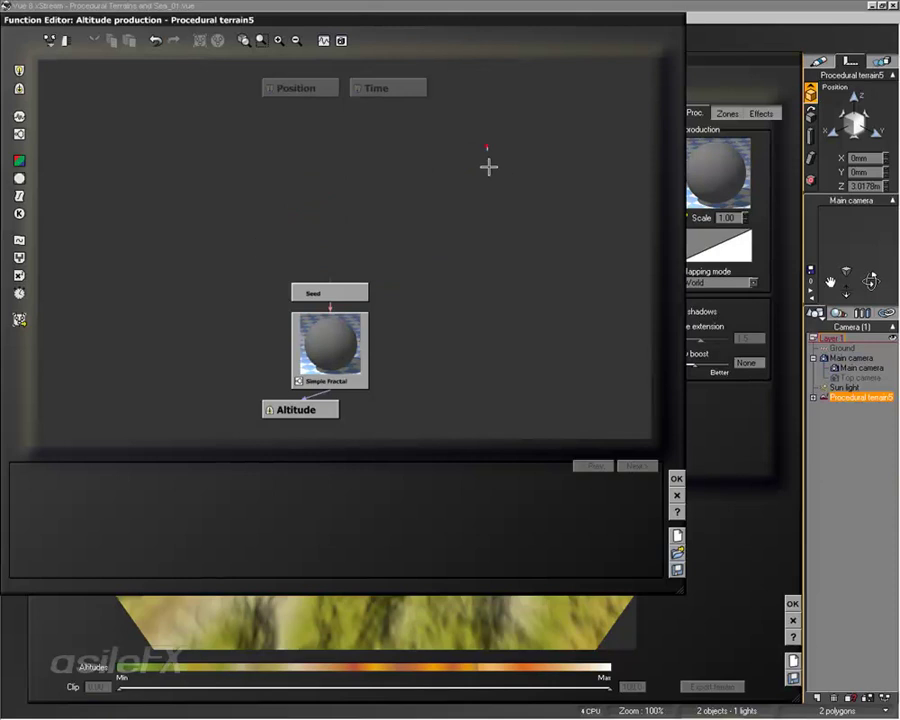
pyautogui.moveTo(487, 146); pyautogui.dragTo(220, 250)
pyautogui.moveTo(330, 286); pyautogui.dragTo(305, 90)
pyautogui.click(326, 291)
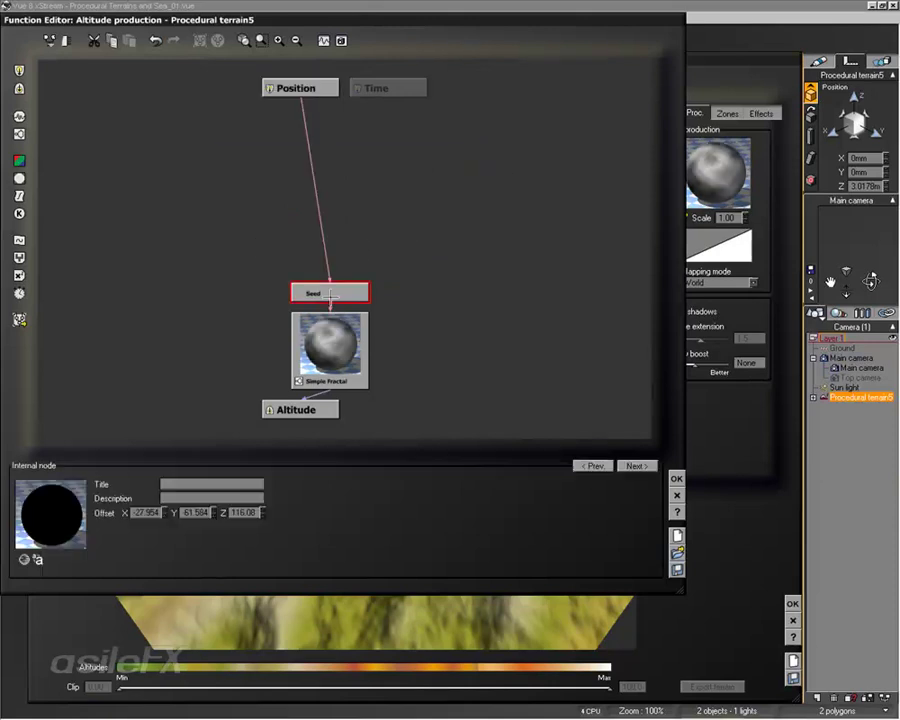
pyautogui.click(342, 356)
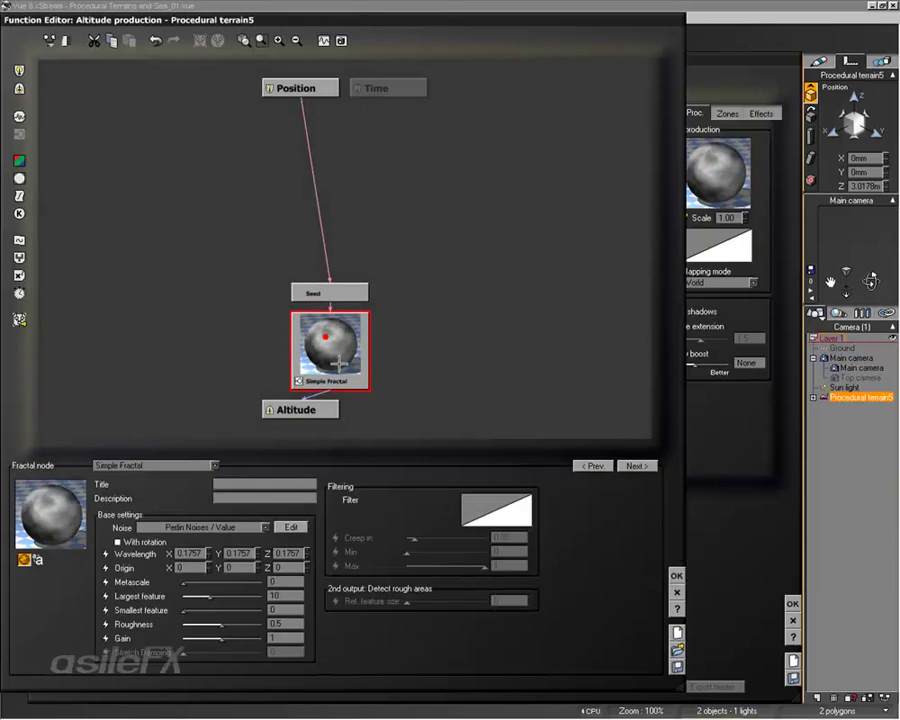
pyautogui.click(676, 575)
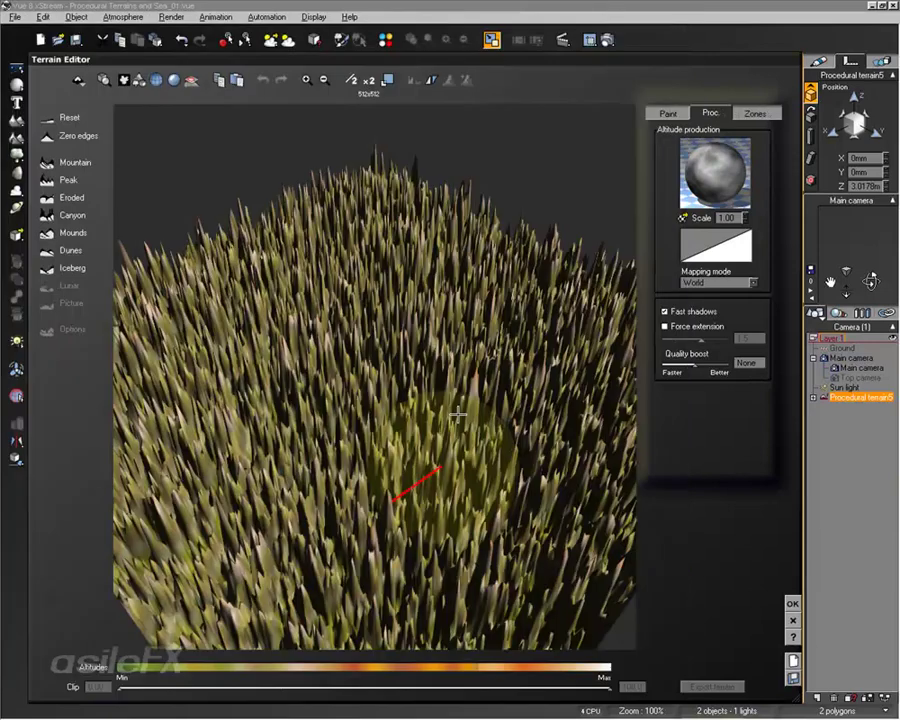
# Accept the terrain edits to return to the main camera view, and reopen the procedural terrain's altitude function
pyautogui.moveTo(250, 487); pyautogui.dragTo(868, 638)
pyautogui.press('Return')
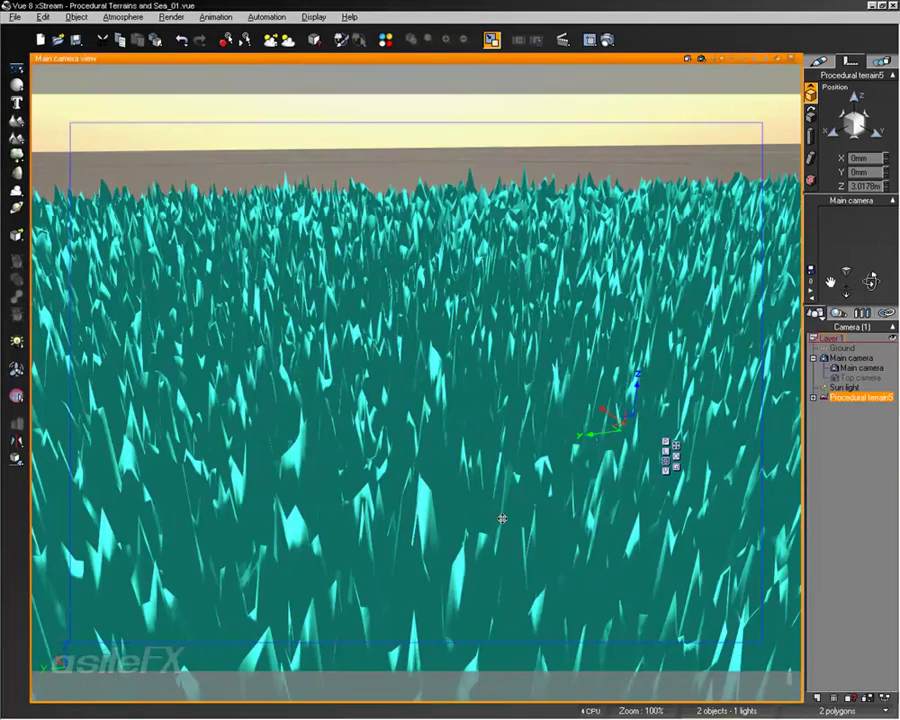
pyautogui.rightClick(484, 394)
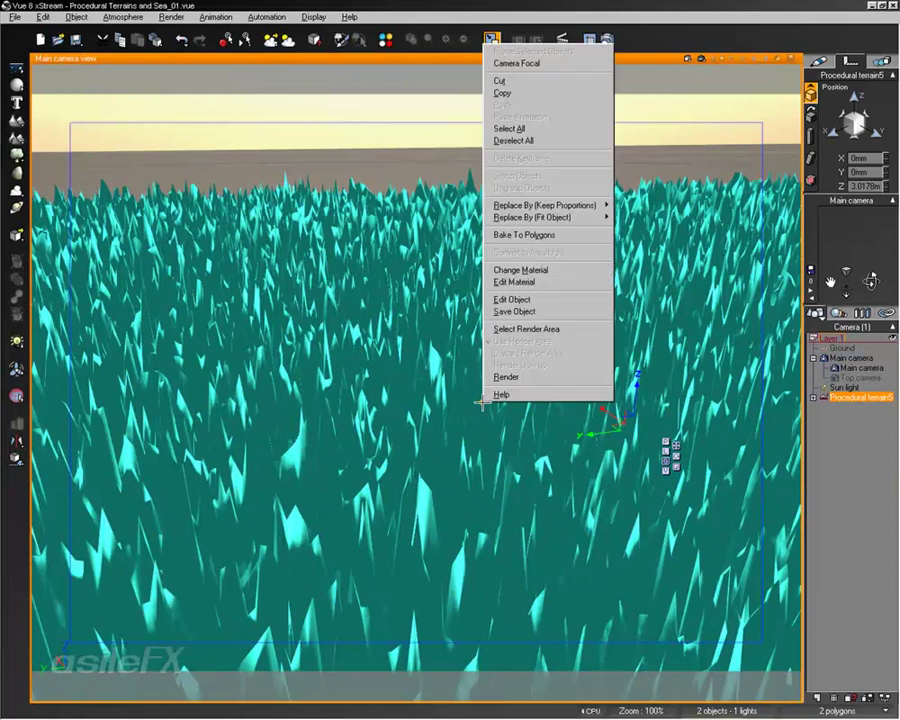
pyautogui.click(515, 293)
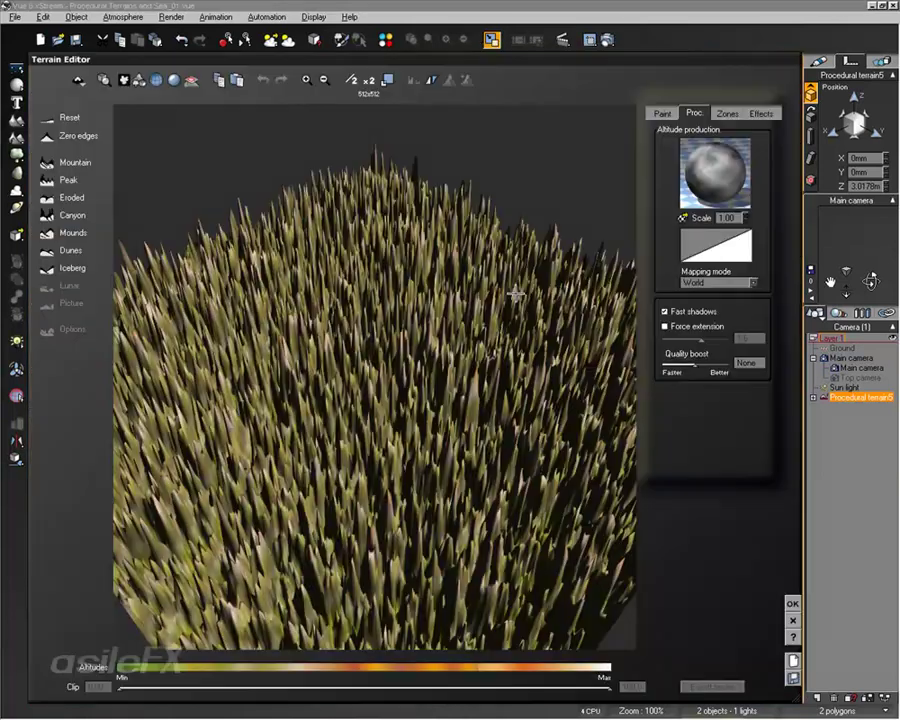
pyautogui.rightClick(712, 180)
pyautogui.click(720, 185)
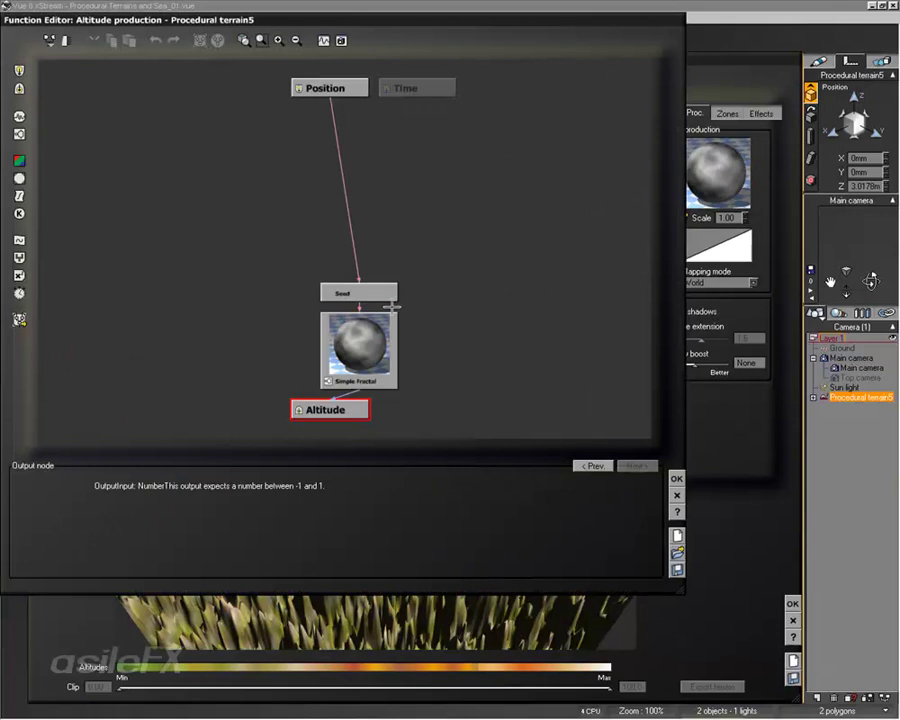
# Delete the Seed node and move the Simple Fractal node in line between Position and Altitude
pyautogui.click(383, 290)
pyautogui.press('Delete')
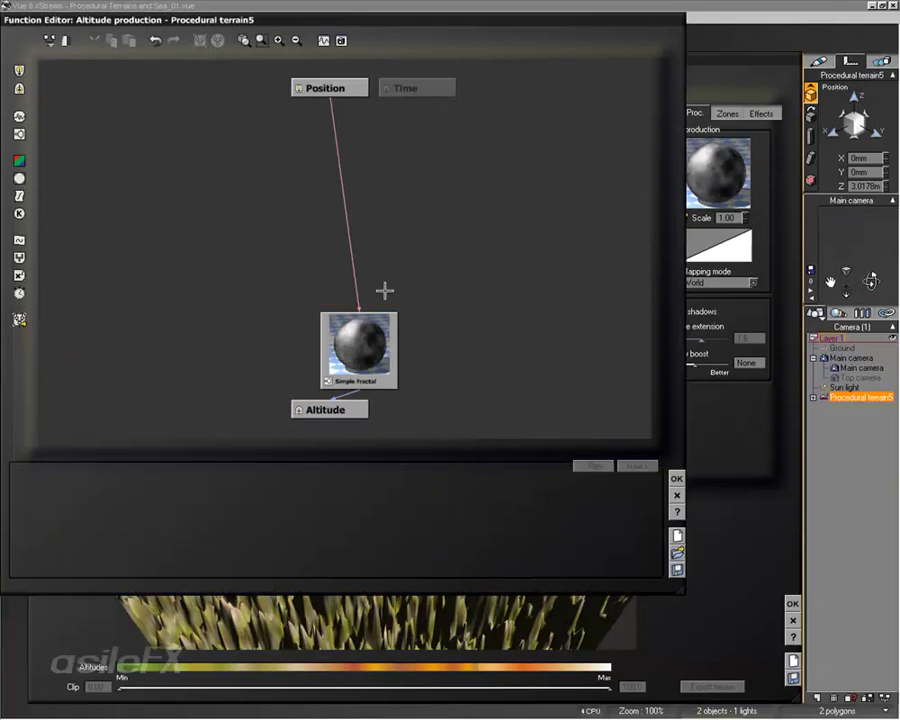
pyautogui.moveTo(362, 336); pyautogui.dragTo(334, 215)
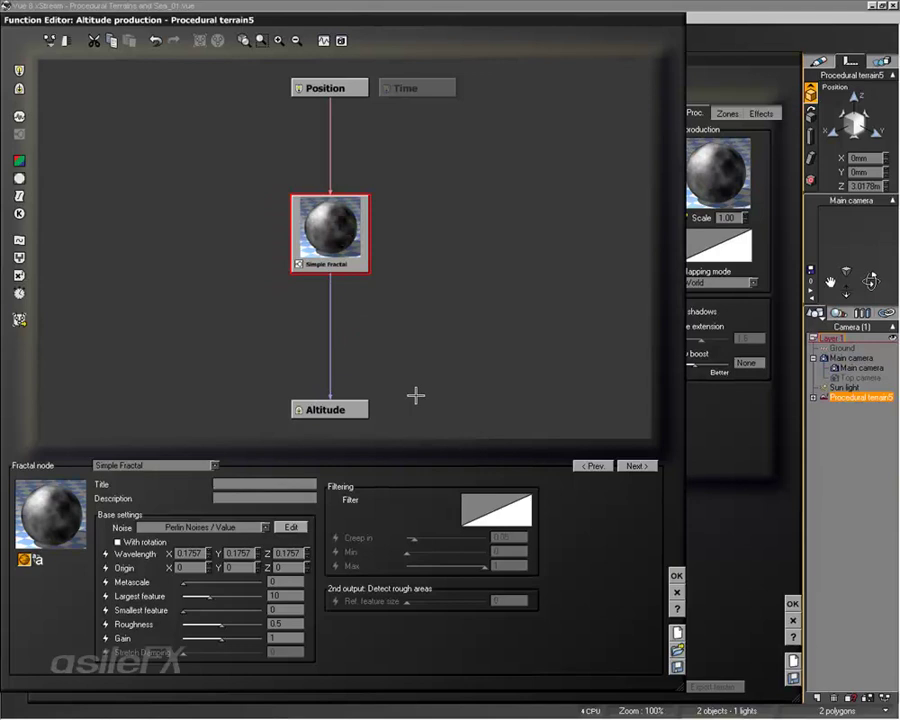
# Change the fractal node's type from Simple Fractal to Terrain Fractal
pyautogui.click(165, 465)
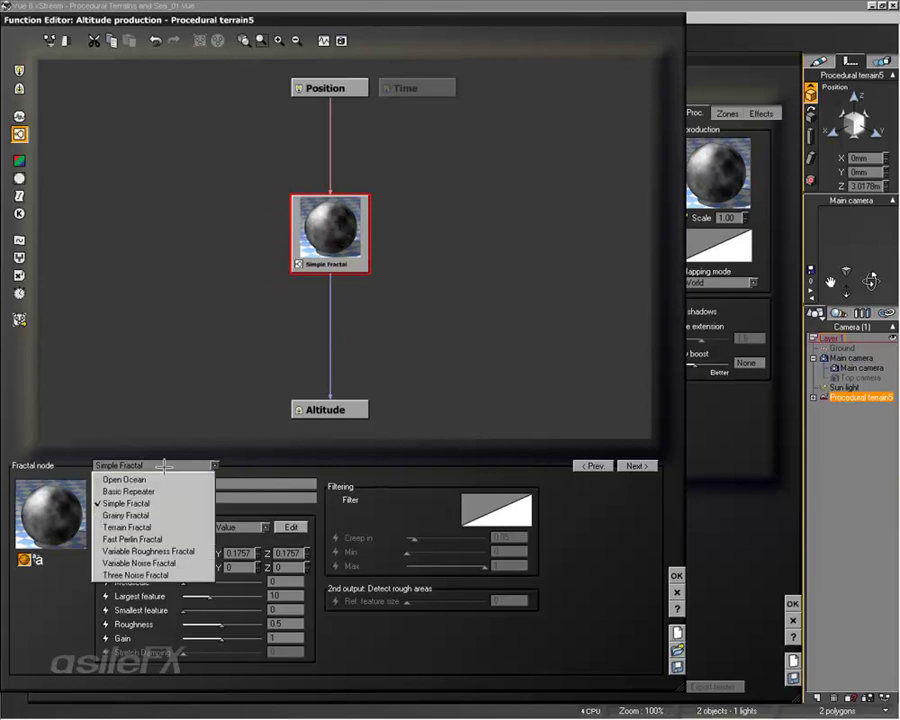
pyautogui.click(294, 372)
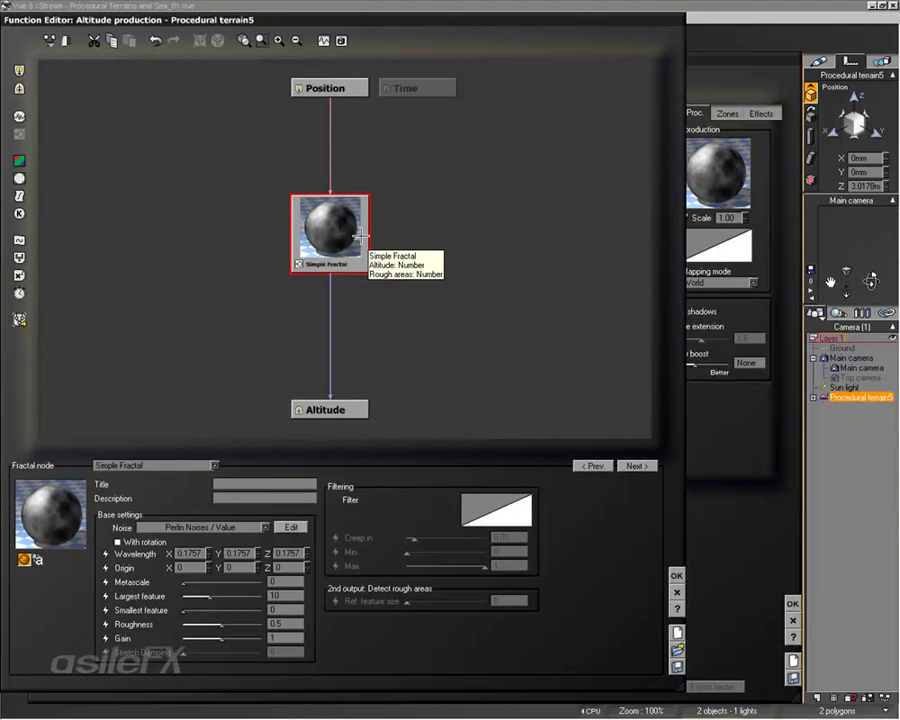
pyautogui.click(193, 463)
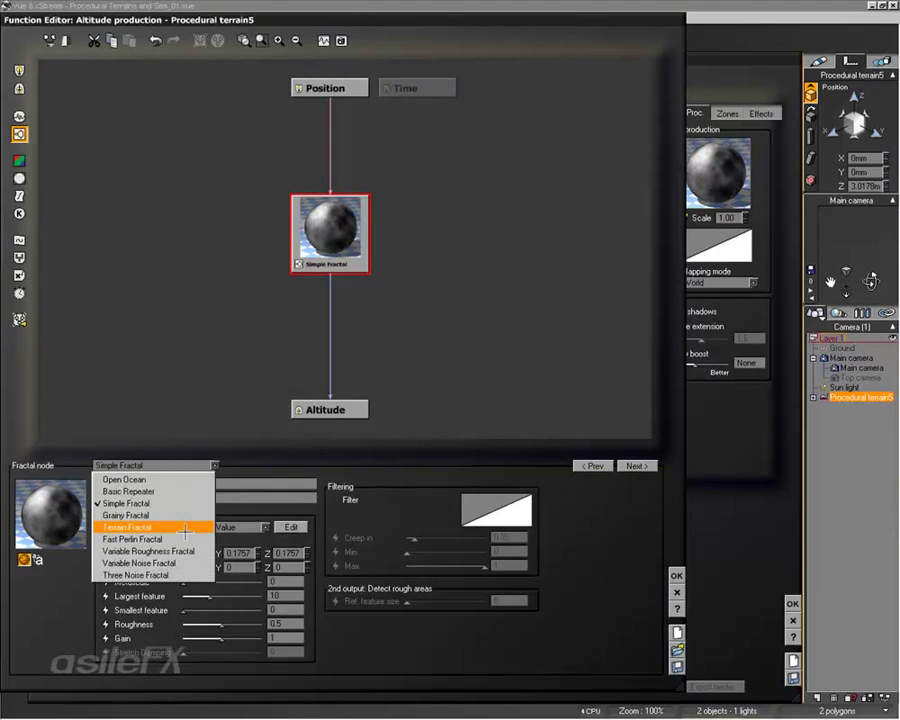
pyautogui.click(125, 522)
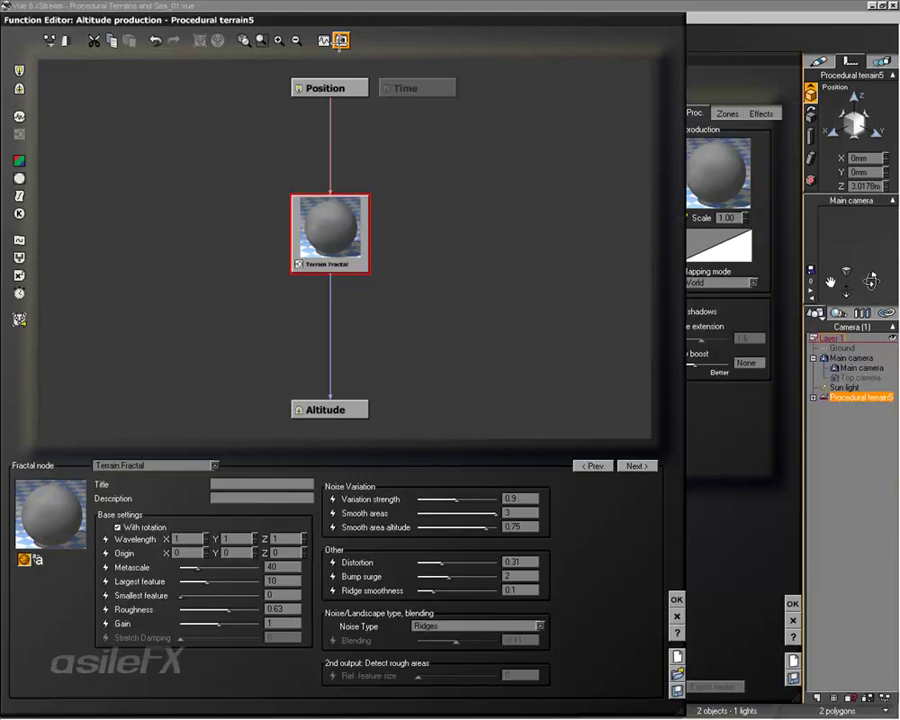
# Show the Function Output Observer and the Function Node Preview, stack them beside the node graph, and enlarge the node preview
pyautogui.click(341, 40)
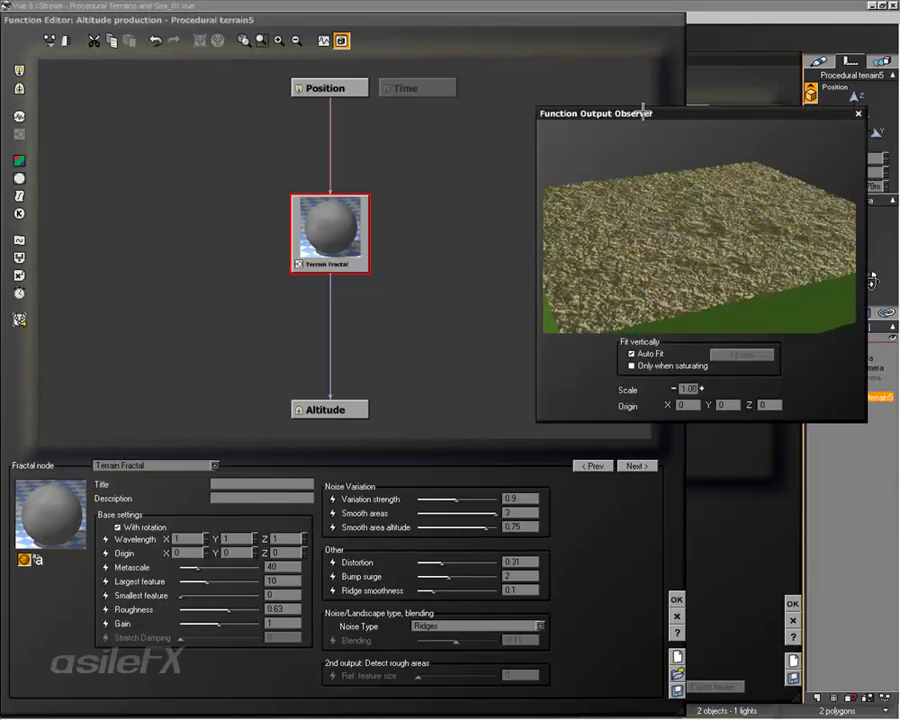
pyautogui.moveTo(642, 114); pyautogui.dragTo(675, 16)
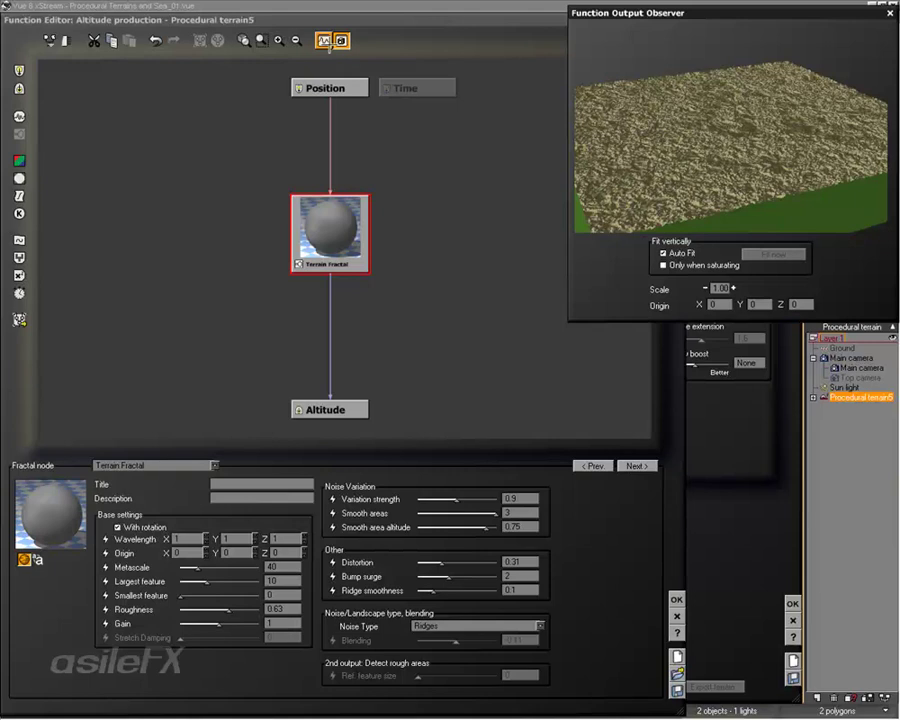
pyautogui.click(323, 40)
pyautogui.moveTo(390, 476); pyautogui.dragTo(605, 323)
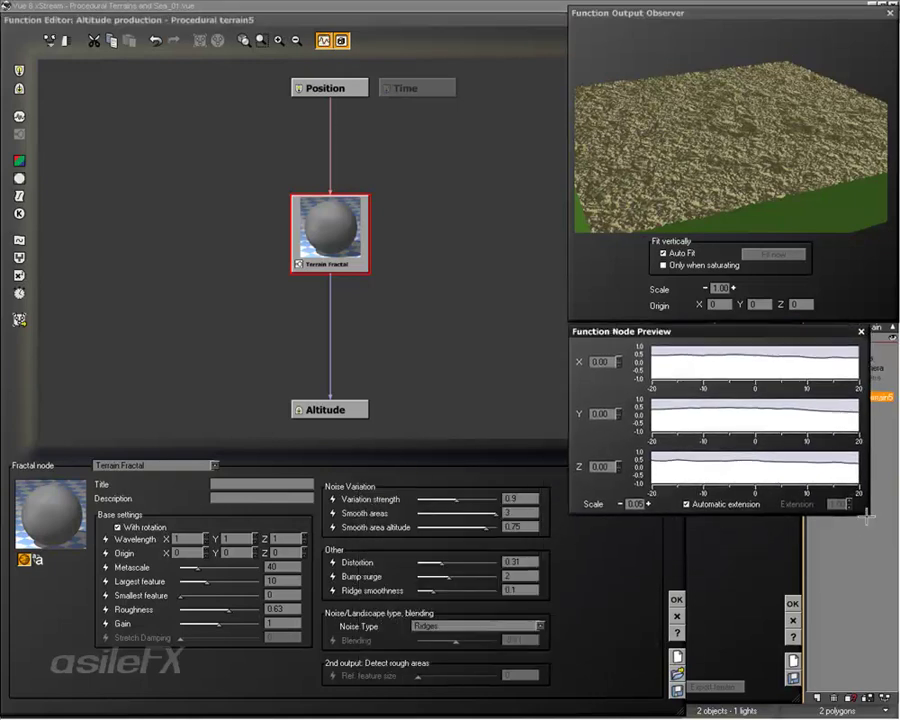
pyautogui.moveTo(868, 537); pyautogui.dragTo(882, 635)
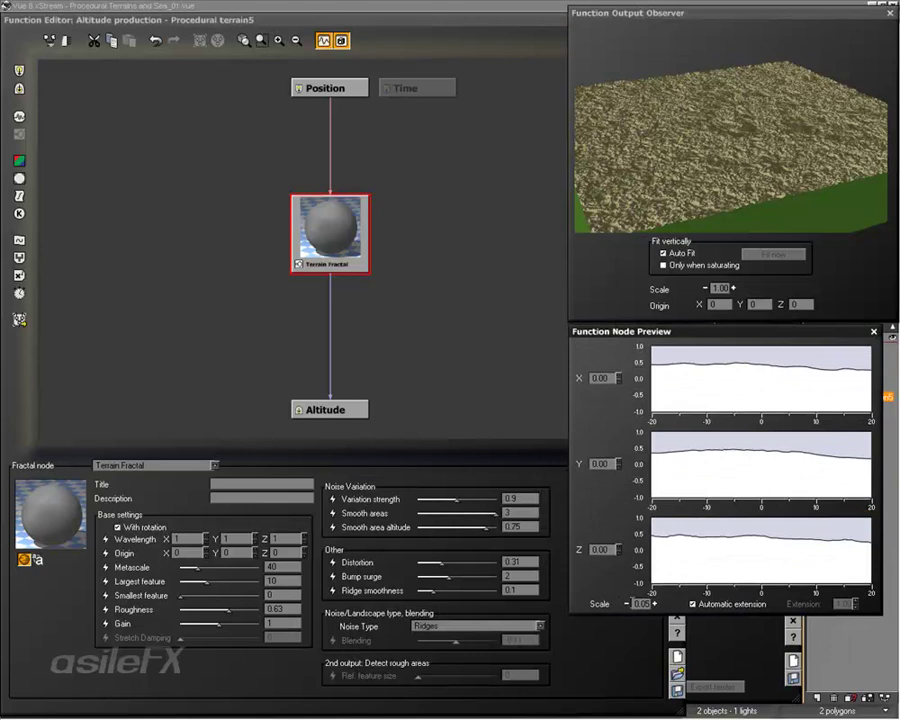
# Widen the node preview's range with X set to 95, and set the output observer's scale to 8.00
pyautogui.moveTo(626, 603); pyautogui.dragTo(627, 604)
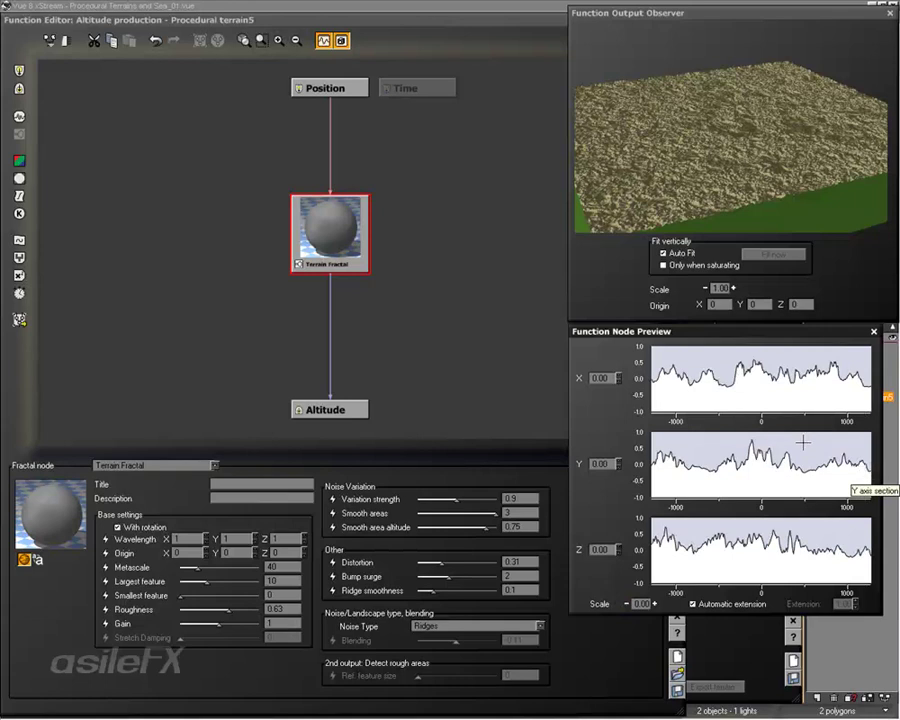
pyautogui.moveTo(619, 378); pyautogui.dragTo(619, 373)
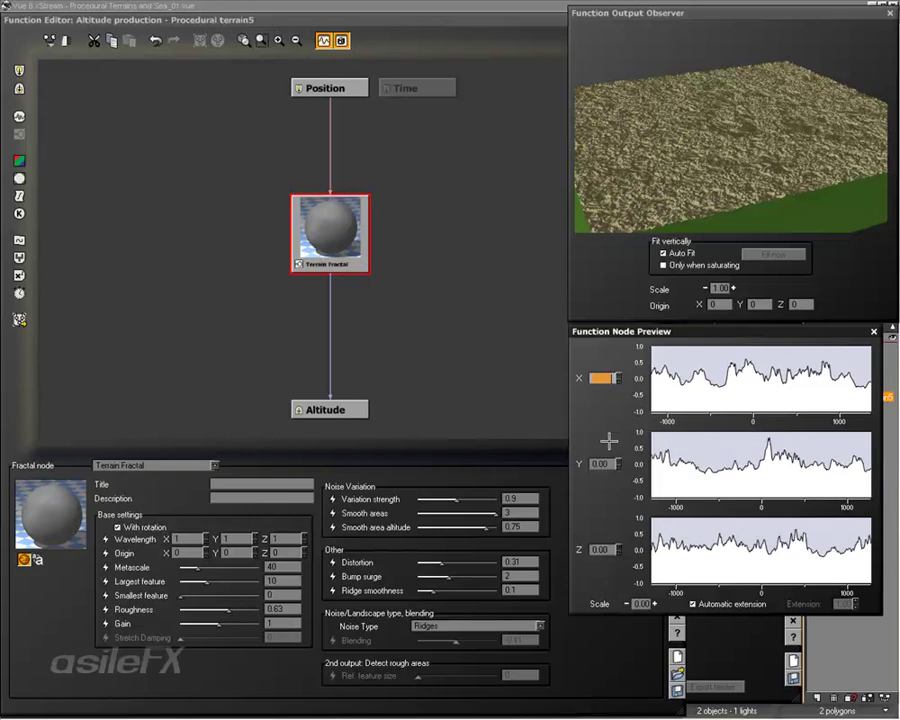
pyautogui.moveTo(729, 159)
pyautogui.mouseDown(button='right')
pyautogui.moveTo(735, 167)
pyautogui.moveTo(612, 205)
pyautogui.mouseUp(button='right')
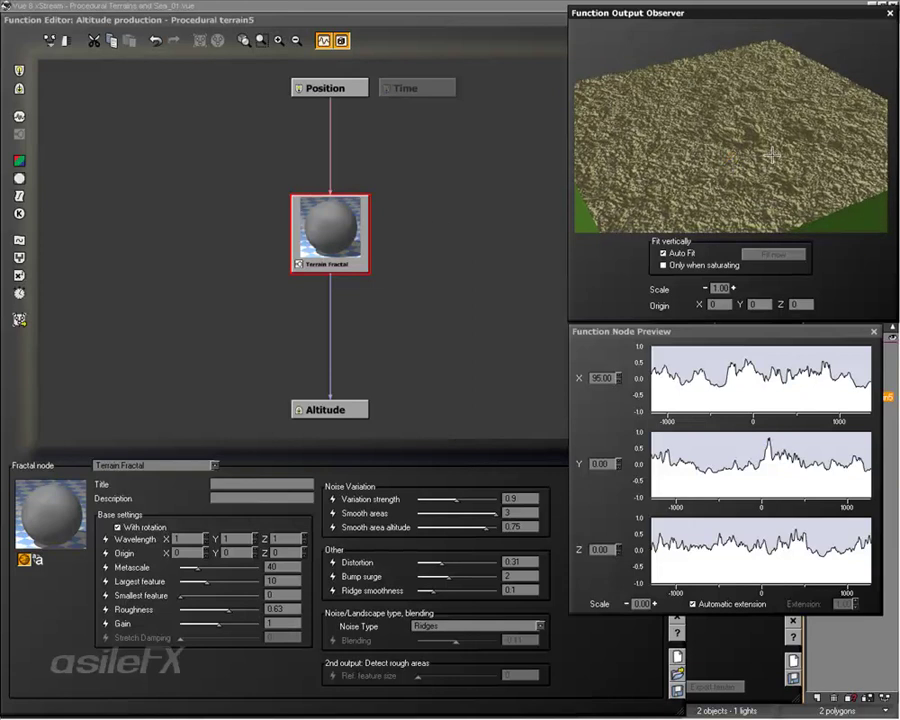
pyautogui.moveTo(743, 134); pyautogui.dragTo(738, 184, button='right')
pyautogui.moveTo(745, 142); pyautogui.dragTo(700, 180)
pyautogui.moveTo(742, 140); pyautogui.dragTo(732, 152)
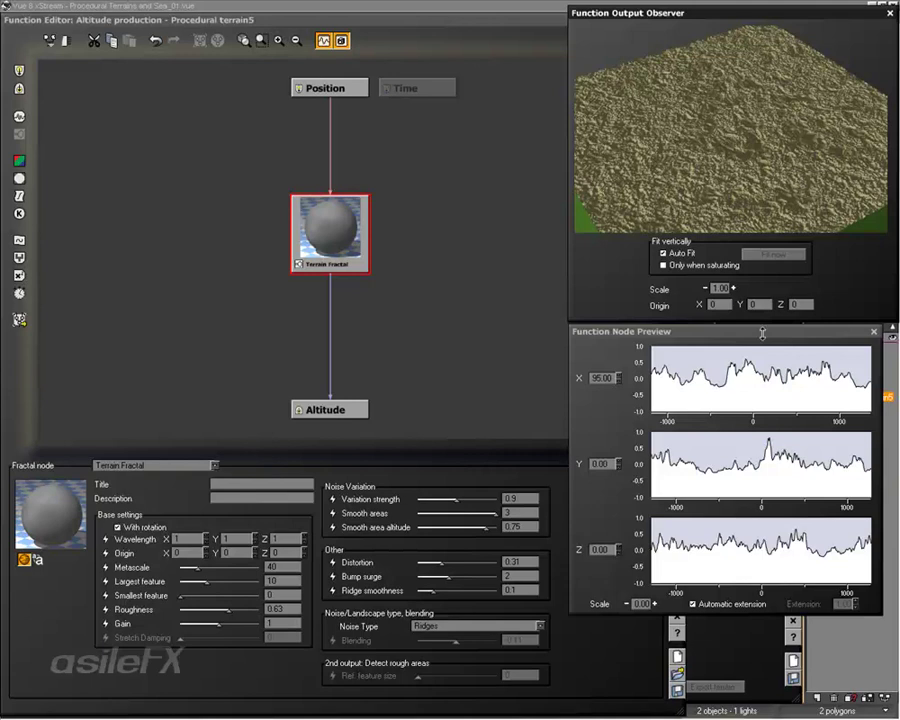
pyautogui.moveTo(719, 291); pyautogui.dragTo(735, 287)
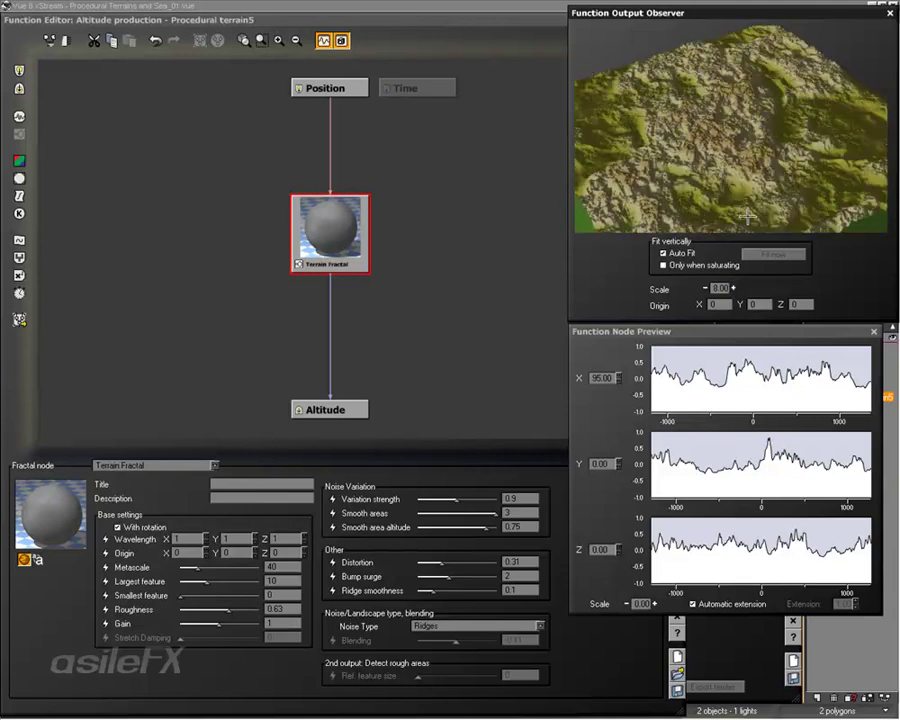
pyautogui.moveTo(688, 207); pyautogui.dragTo(743, 147)
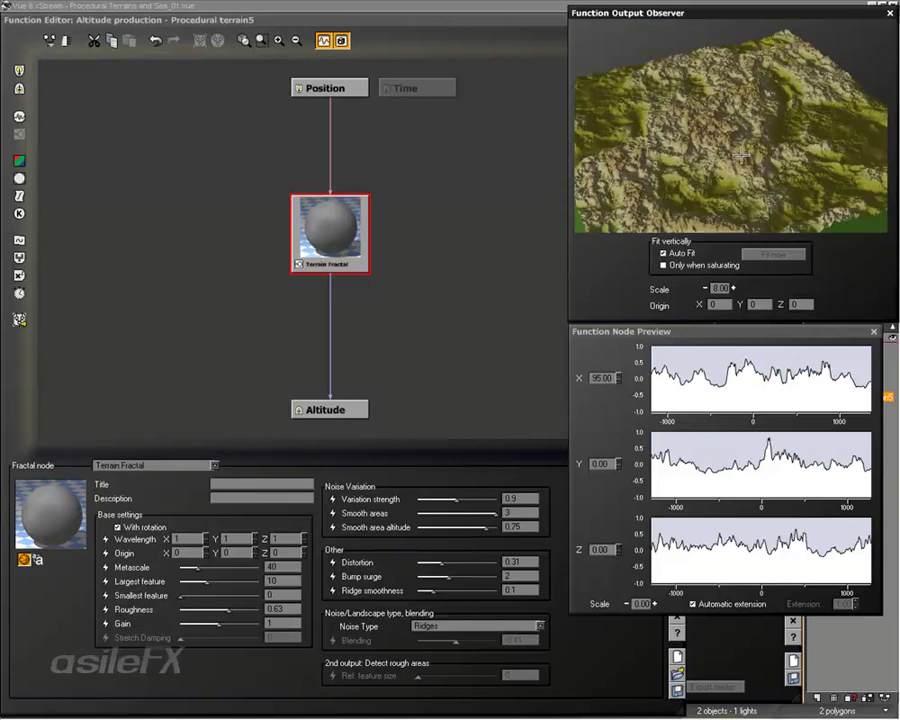
# Compare the observer's vertical fit with and without Only when saturating, leaving the option enabled
pyautogui.click(702, 265)
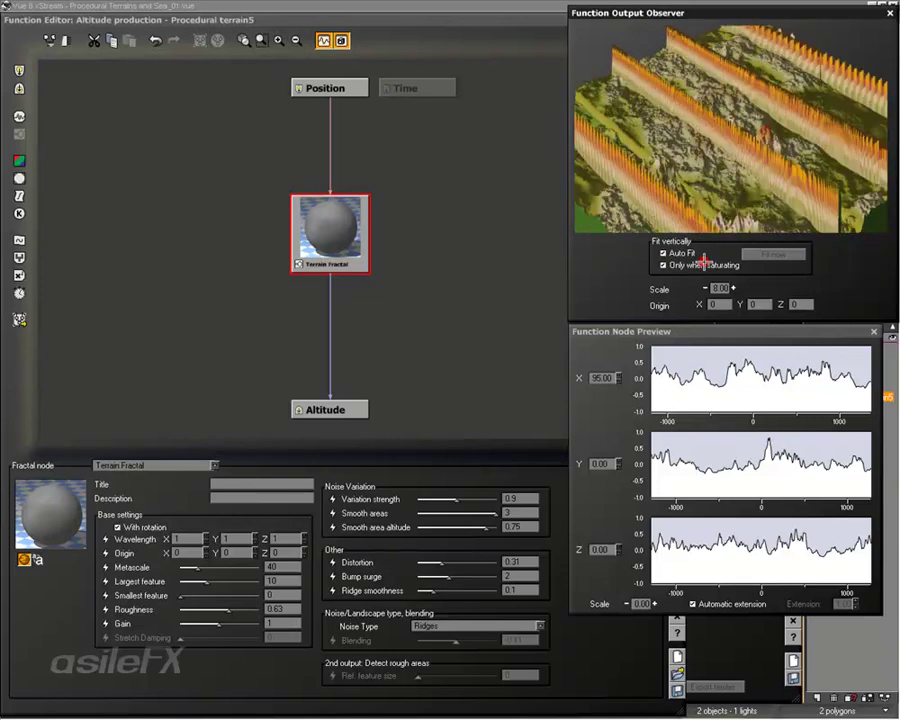
pyautogui.moveTo(726, 225); pyautogui.dragTo(722, 193)
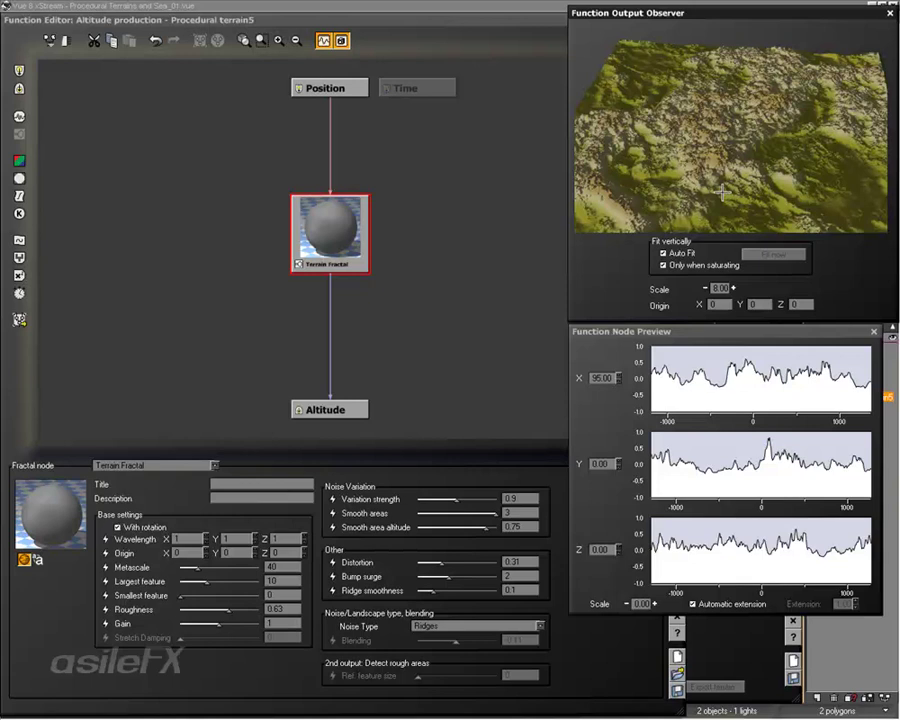
pyautogui.moveTo(722, 192); pyautogui.dragTo(705, 272)
pyautogui.click(700, 266)
pyautogui.moveTo(725, 205)
pyautogui.mouseDown()
pyautogui.moveTo(763, 185)
pyautogui.moveTo(723, 218)
pyautogui.mouseUp()
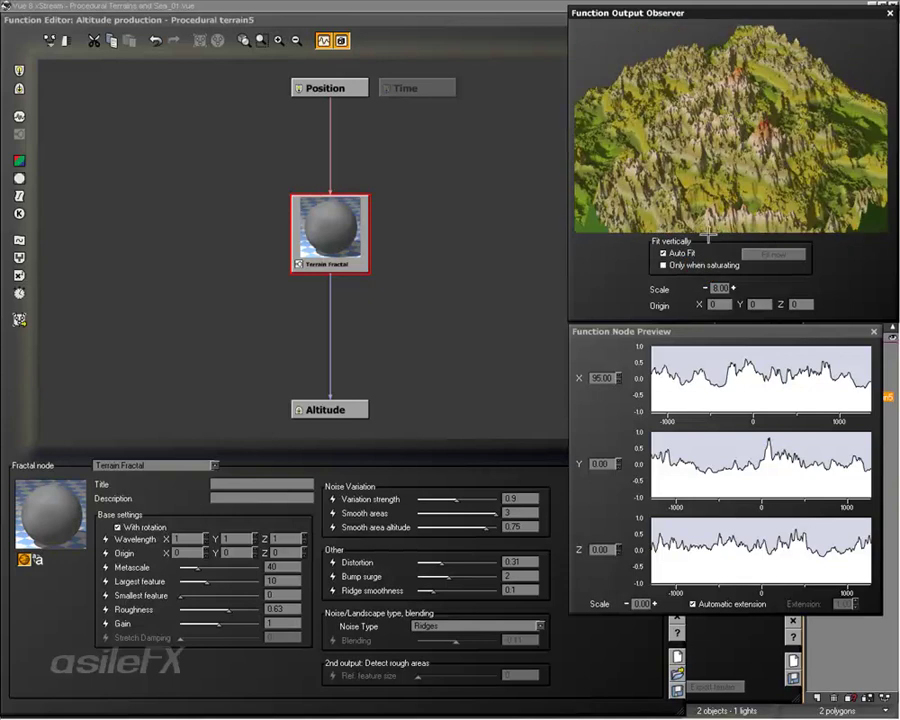
pyautogui.click(672, 265)
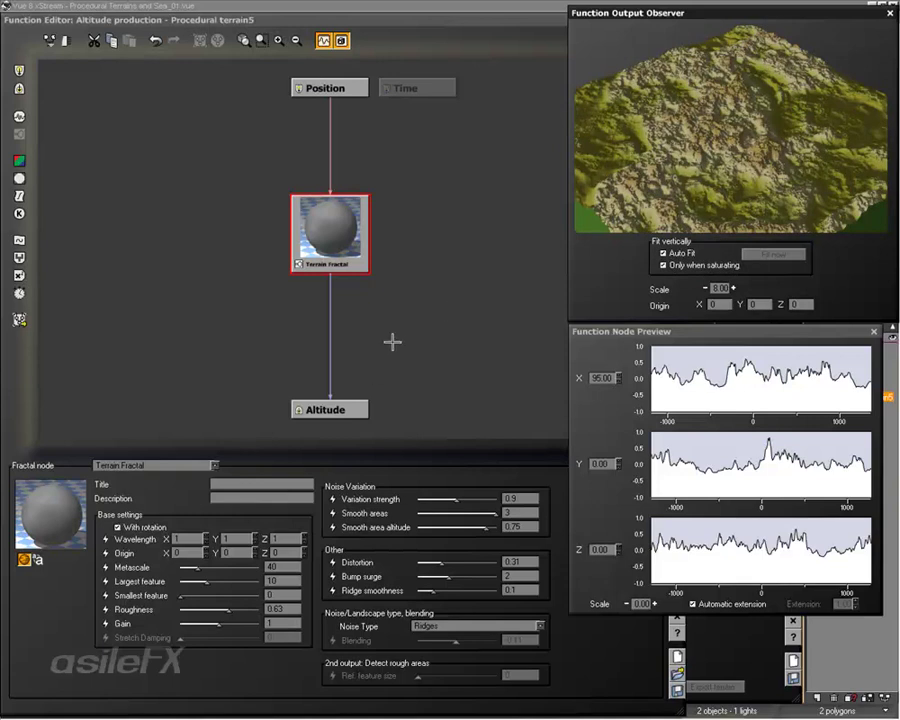
pyautogui.moveTo(666, 181); pyautogui.dragTo(688, 181)
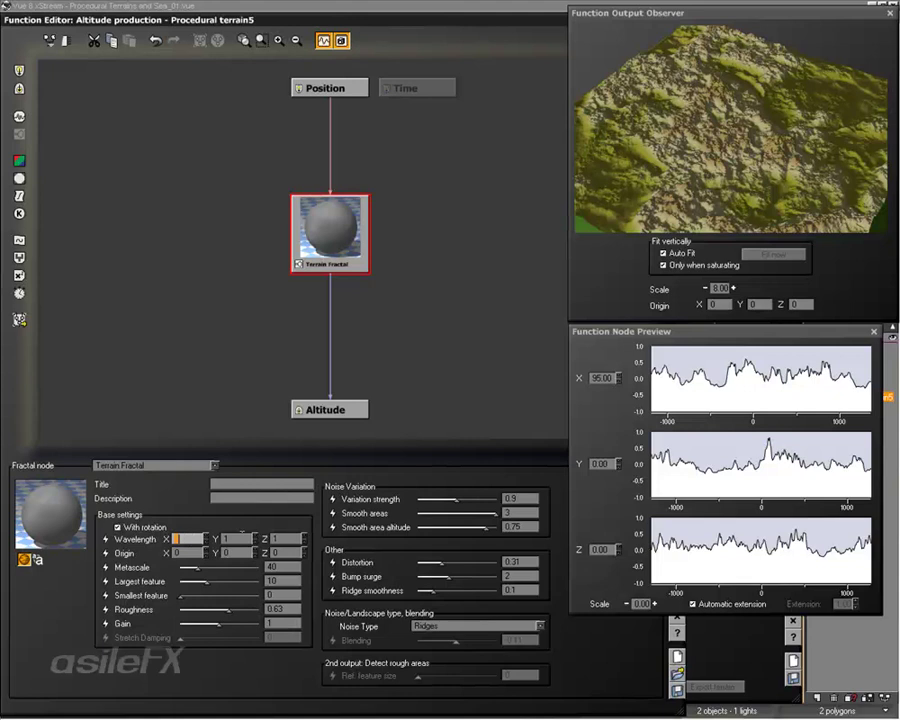
# Set the Terrain Fractal's Largest feature to 40 and reduce the output observer's scale to 1.00
pyautogui.click(290, 581)
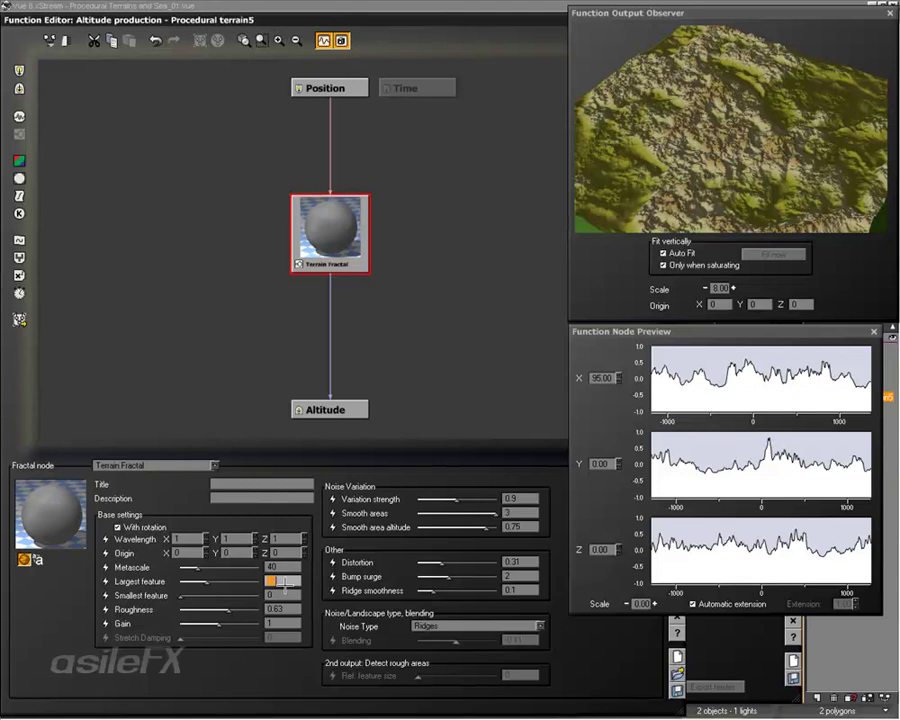
pyautogui.moveTo(285, 584); pyautogui.dragTo(318, 583)
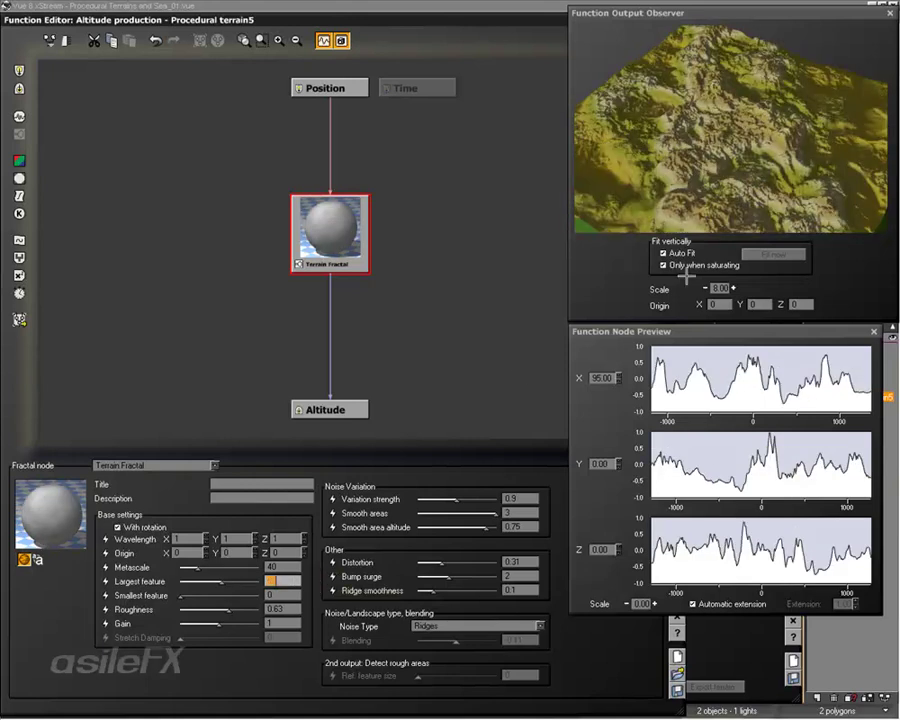
pyautogui.click(705, 288)
pyautogui.click(705, 288)
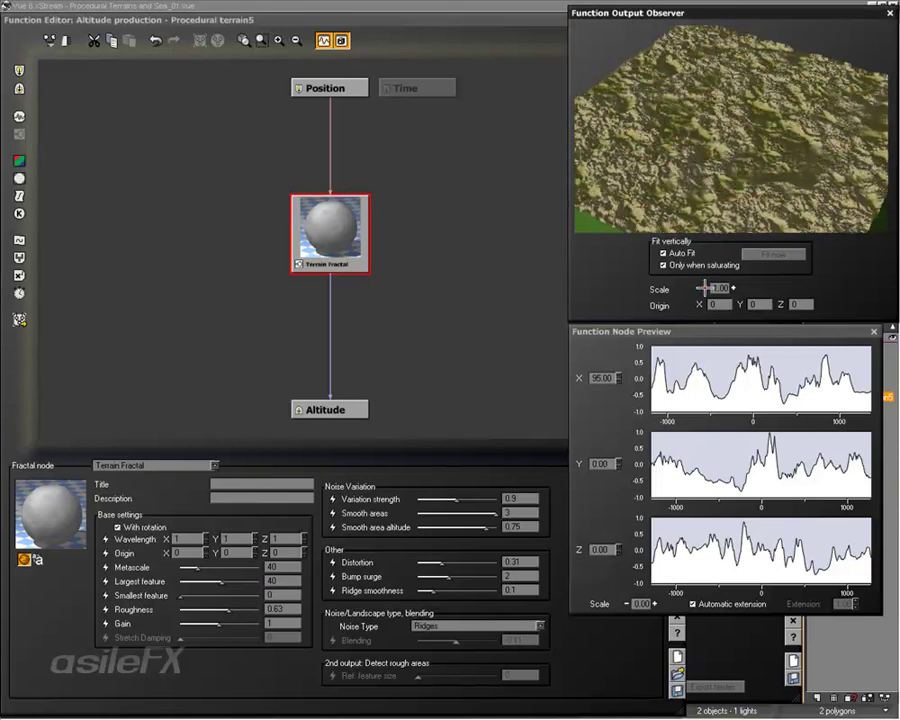
pyautogui.click(705, 288)
pyautogui.moveTo(541, 112); pyautogui.dragTo(408, 436)
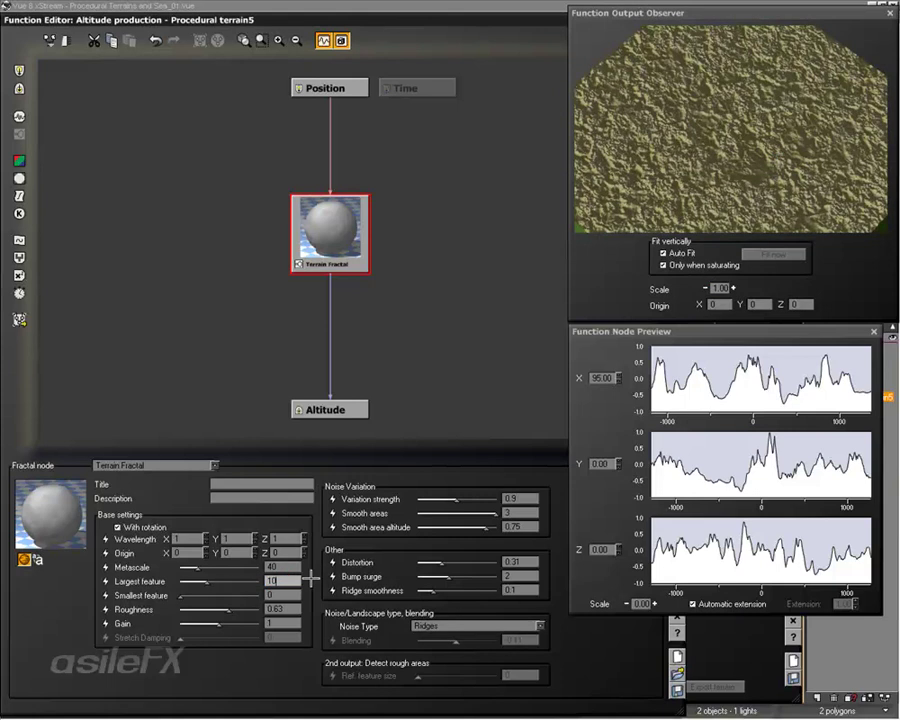
# Set the Terrain Fractal's Largest feature to 100 and its Metascale to 1000
pyautogui.moveTo(288, 580); pyautogui.dragTo(312, 578)
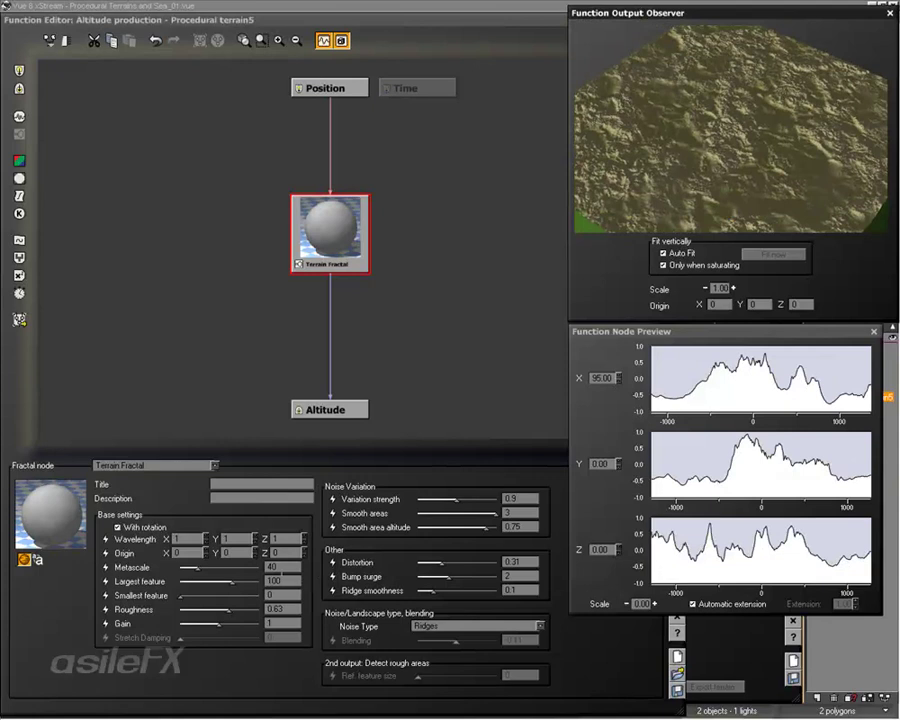
pyautogui.click(281, 567)
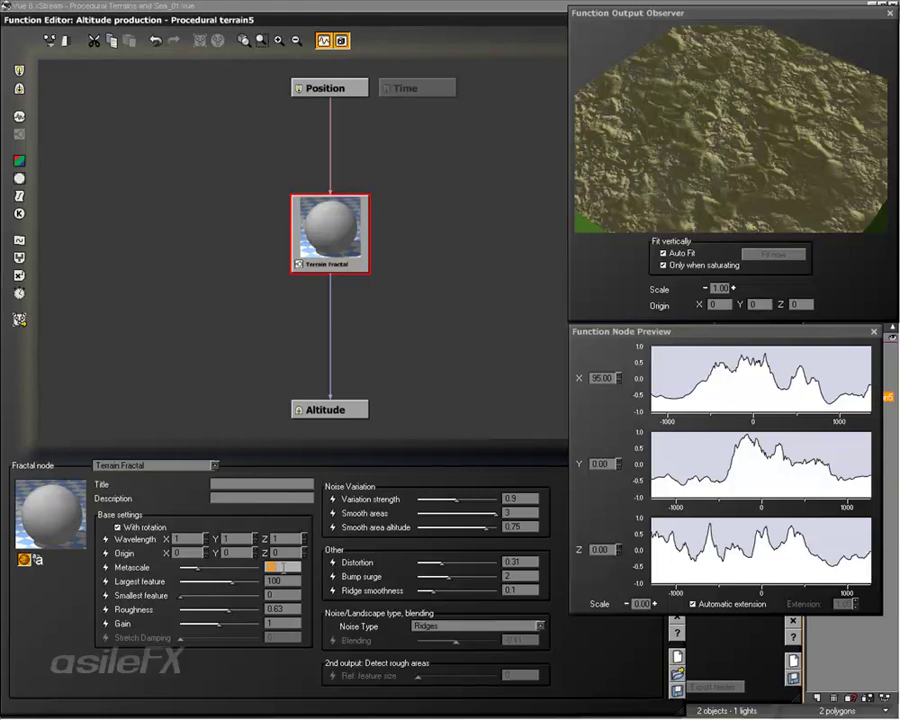
pyautogui.moveTo(282, 567); pyautogui.dragTo(284, 568)
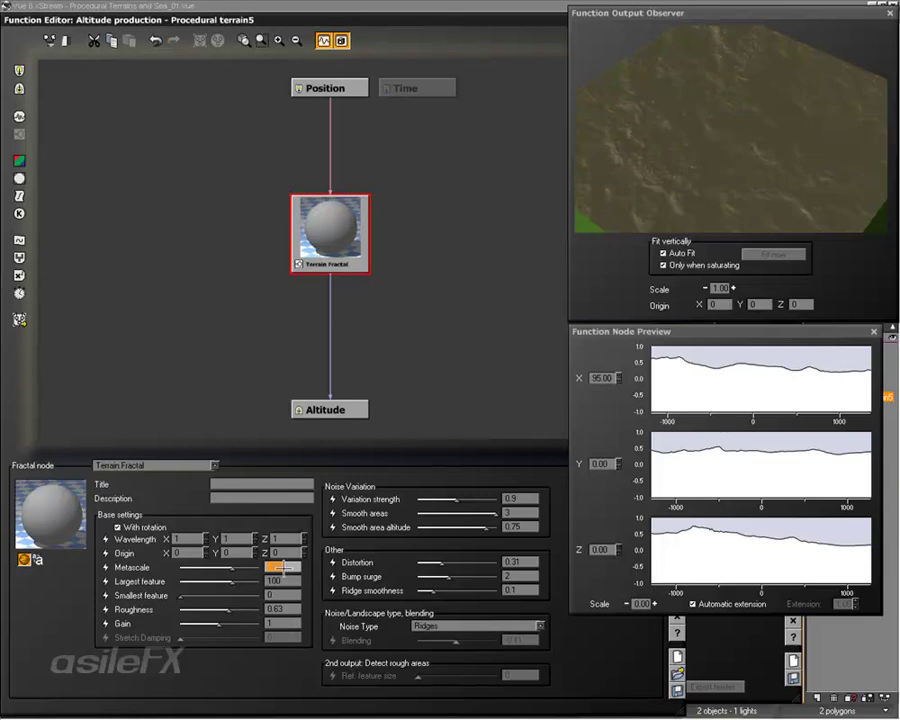
# Reduce the output observer's scale to 0.25 and lower the Terrain Fractal's Metascale to about 241
pyautogui.moveTo(690, 286); pyautogui.dragTo(703, 288)
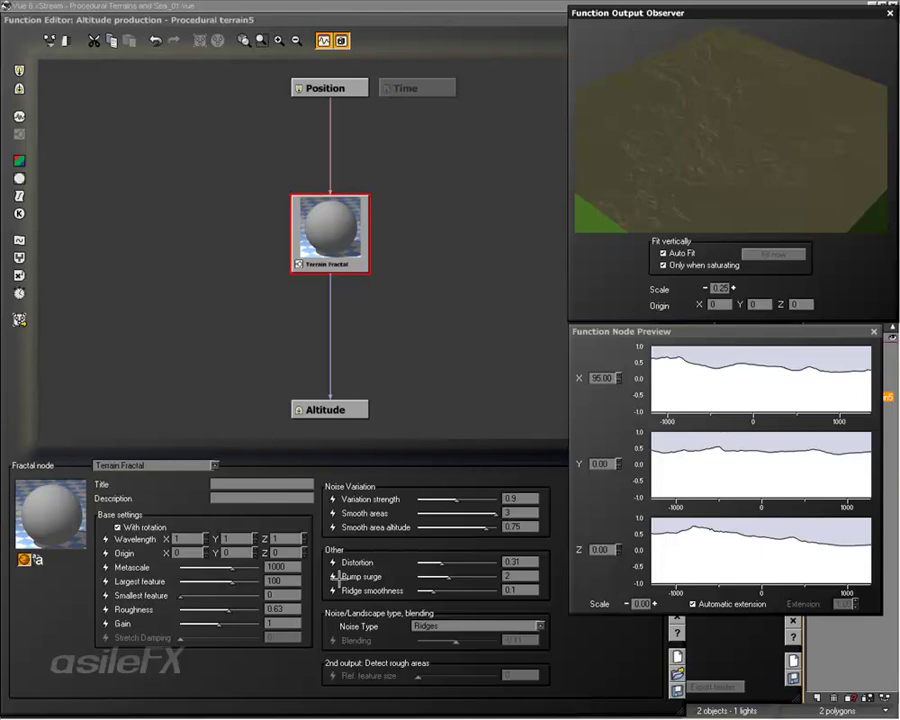
pyautogui.moveTo(231, 566)
pyautogui.mouseDown()
pyautogui.moveTo(239, 567)
pyautogui.moveTo(228, 566)
pyautogui.mouseUp()
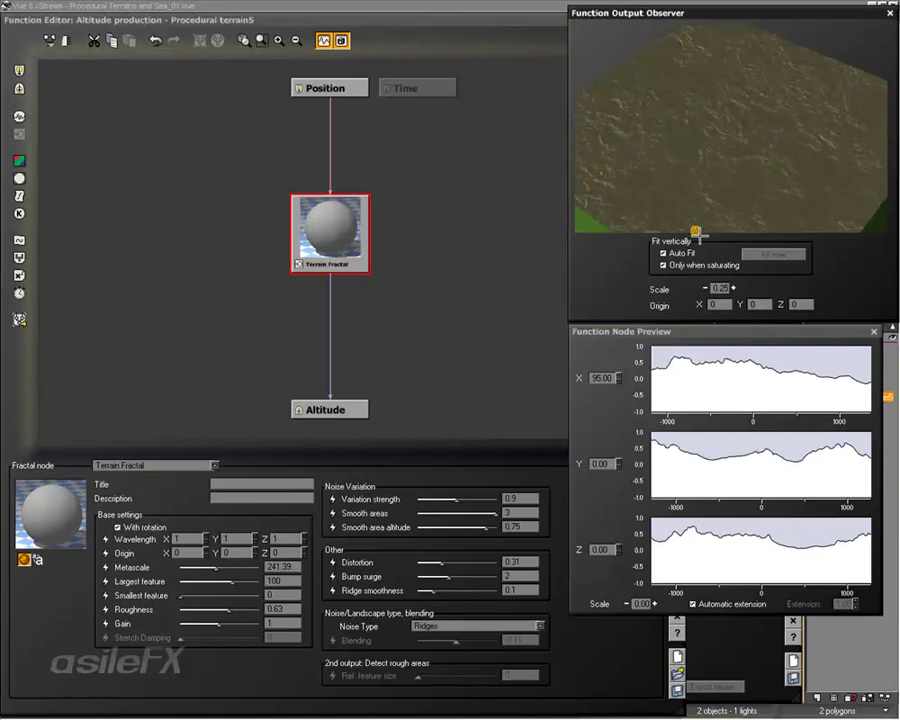
pyautogui.moveTo(243, 584)
pyautogui.mouseDown()
pyautogui.moveTo(231, 581)
pyautogui.moveTo(241, 579)
pyautogui.mouseUp()
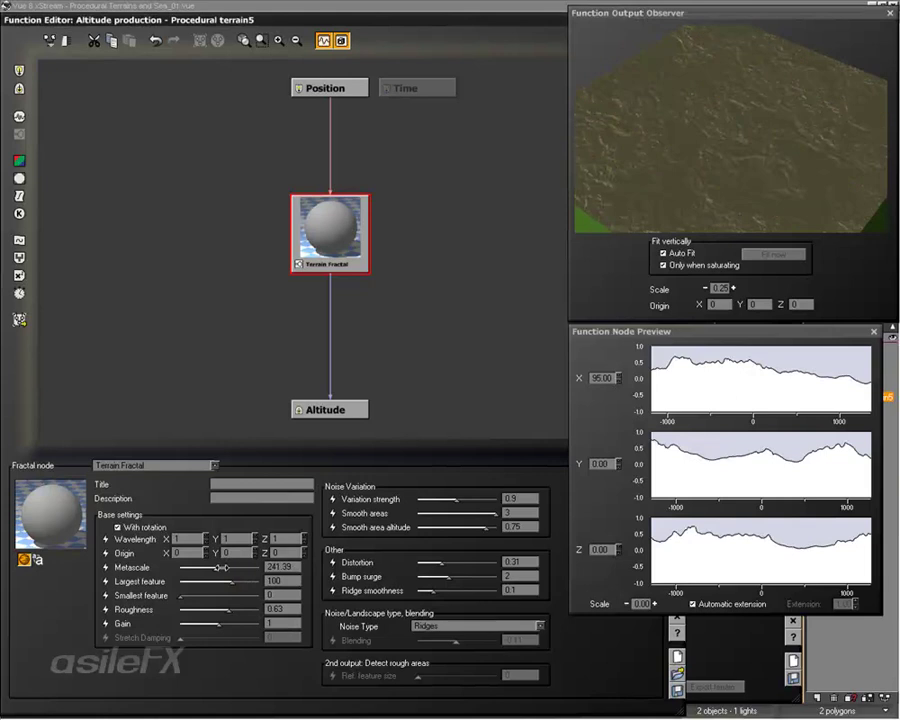
# Raise the Terrain Fractal's Metascale to about 374, keep Only when saturating enabled, and enlarge the output observer window
pyautogui.click(221, 567)
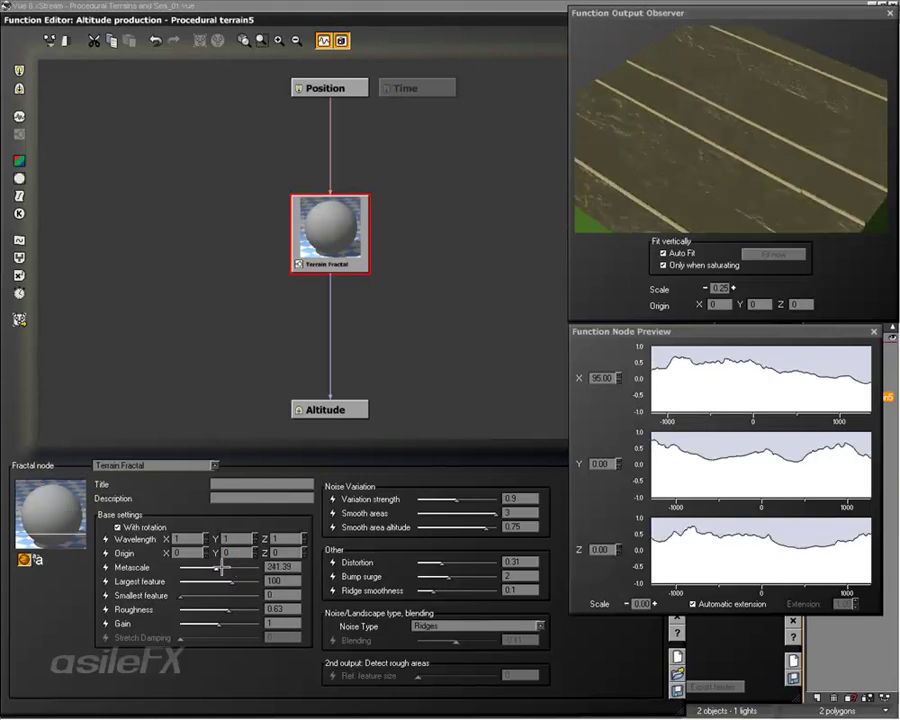
pyautogui.moveTo(221, 567); pyautogui.dragTo(230, 567)
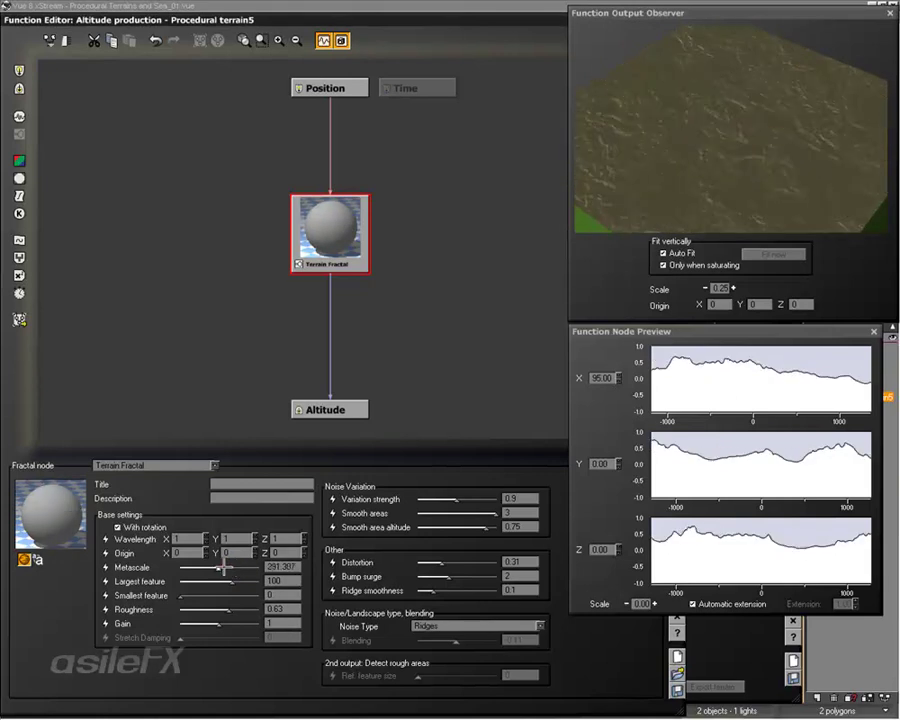
pyautogui.click(663, 265)
pyautogui.moveTo(752, 152)
pyautogui.mouseDown()
pyautogui.moveTo(737, 177)
pyautogui.moveTo(718, 152)
pyautogui.moveTo(738, 142)
pyautogui.mouseUp()
pyautogui.click(664, 265)
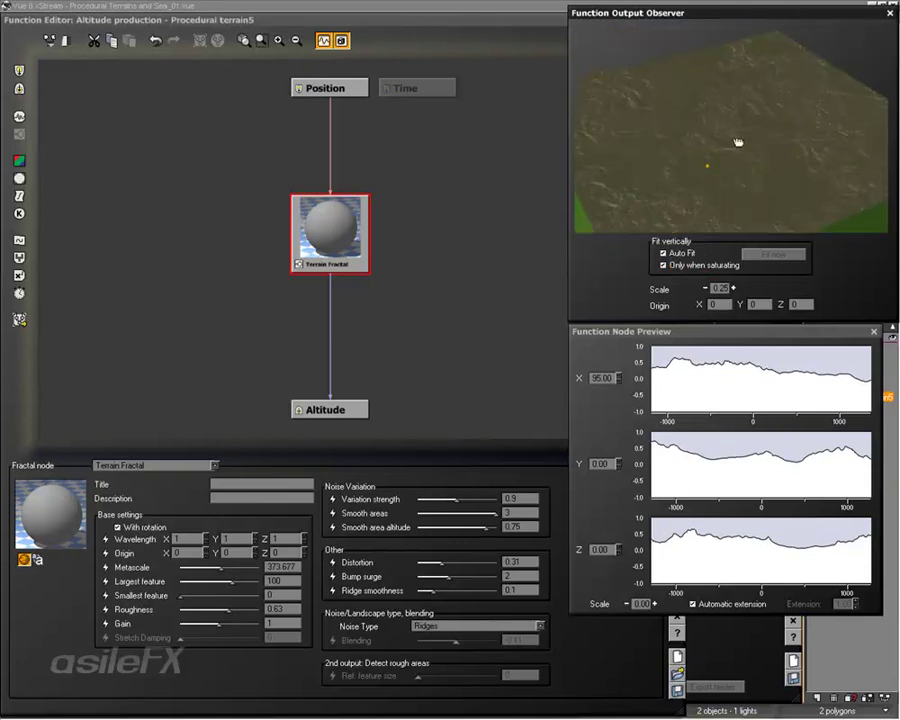
pyautogui.moveTo(569, 320); pyautogui.dragTo(459, 374)
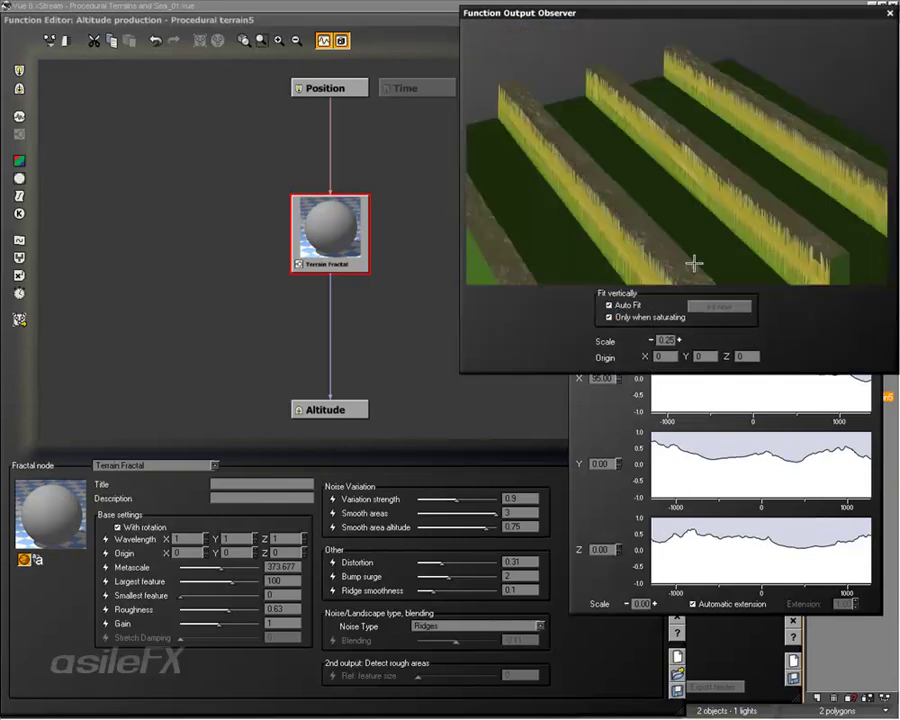
pyautogui.moveTo(694, 263); pyautogui.dragTo(760, 185)
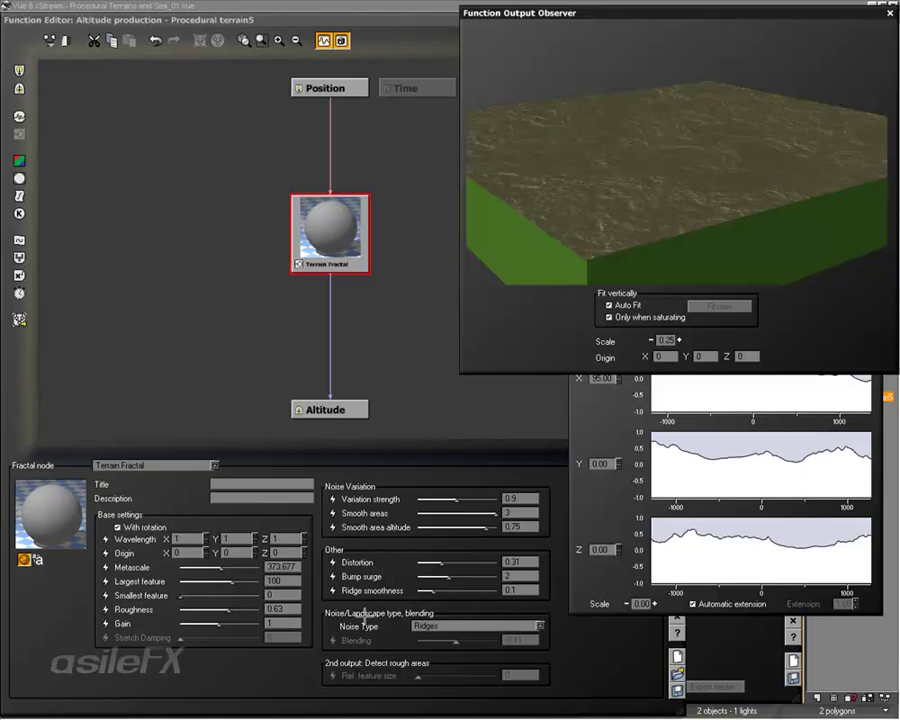
# Change the Terrain Fractal's Noise Type to Billows and accept the altitude function and terrain edits
pyautogui.click(455, 626)
pyautogui.click(458, 660)
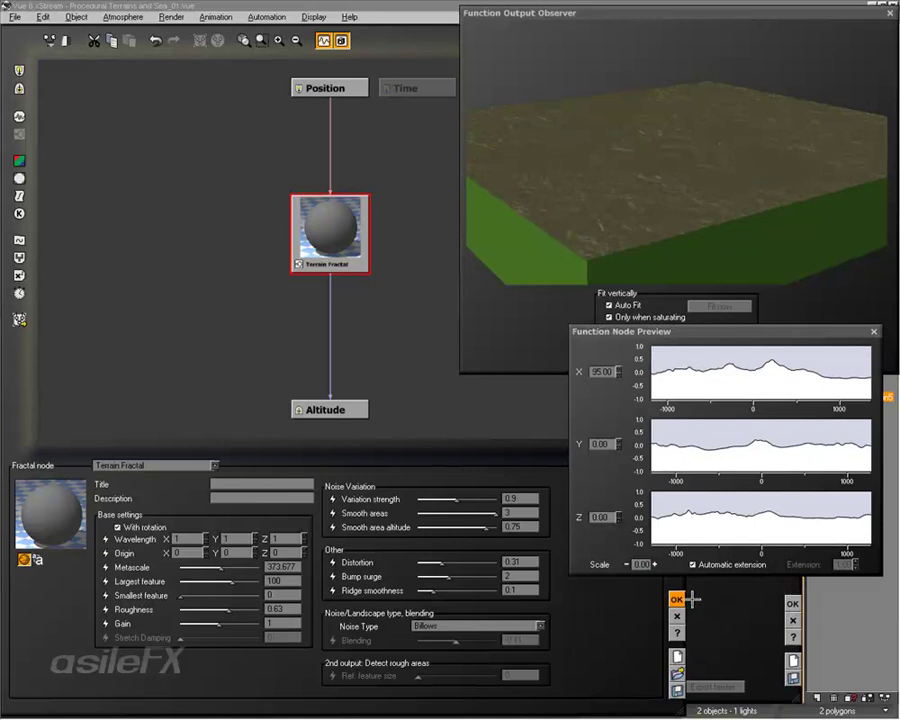
pyautogui.click(688, 600)
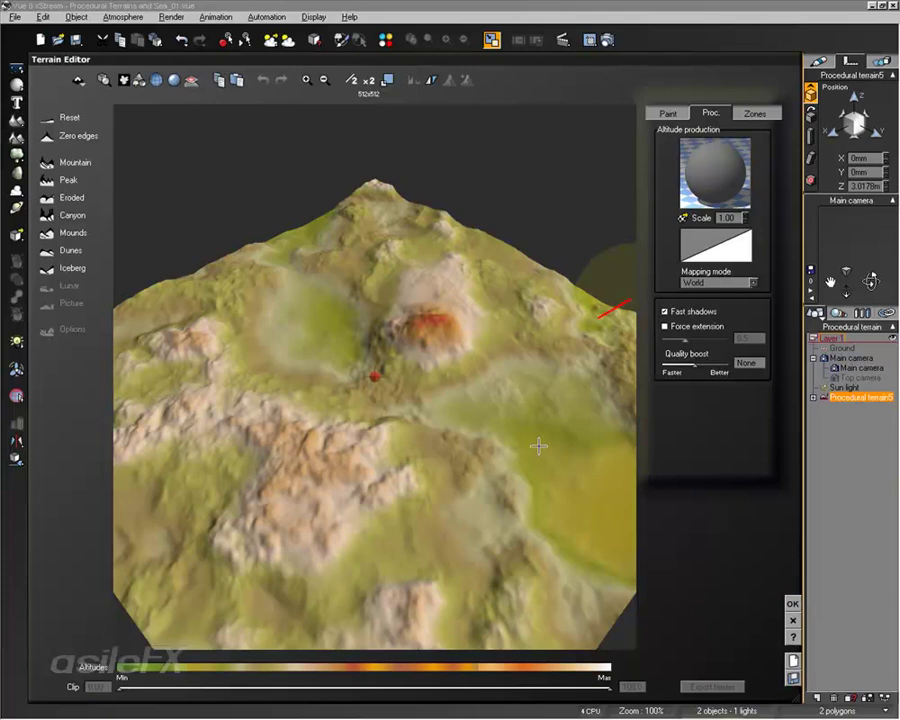
pyautogui.press('Return')
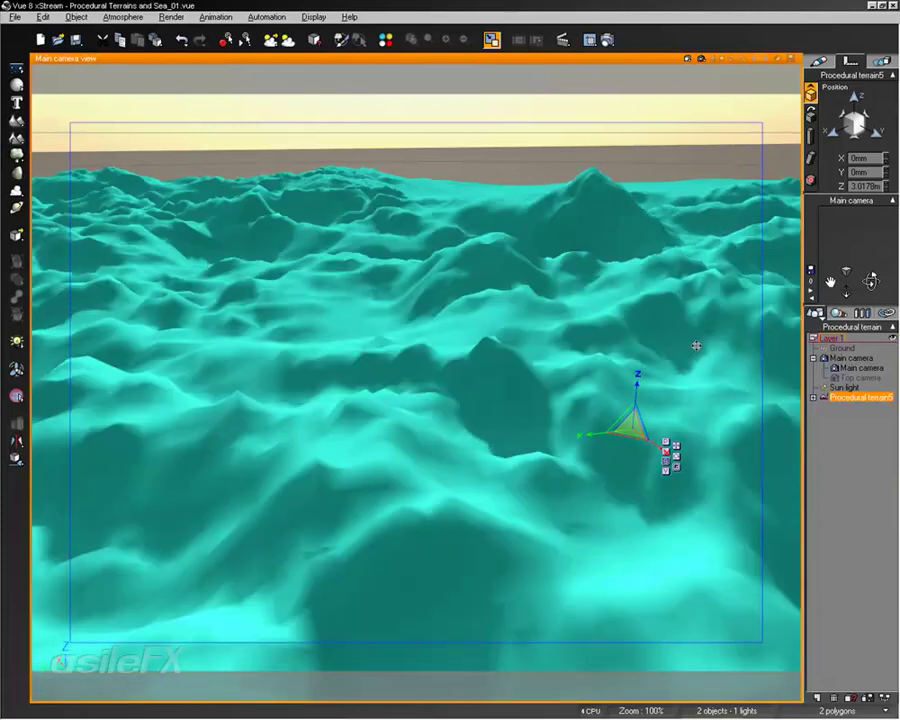
# Reframe the main camera to look down on the terrain and render the view
pyautogui.moveTo(695, 345); pyautogui.dragTo(459, 378, button='right')
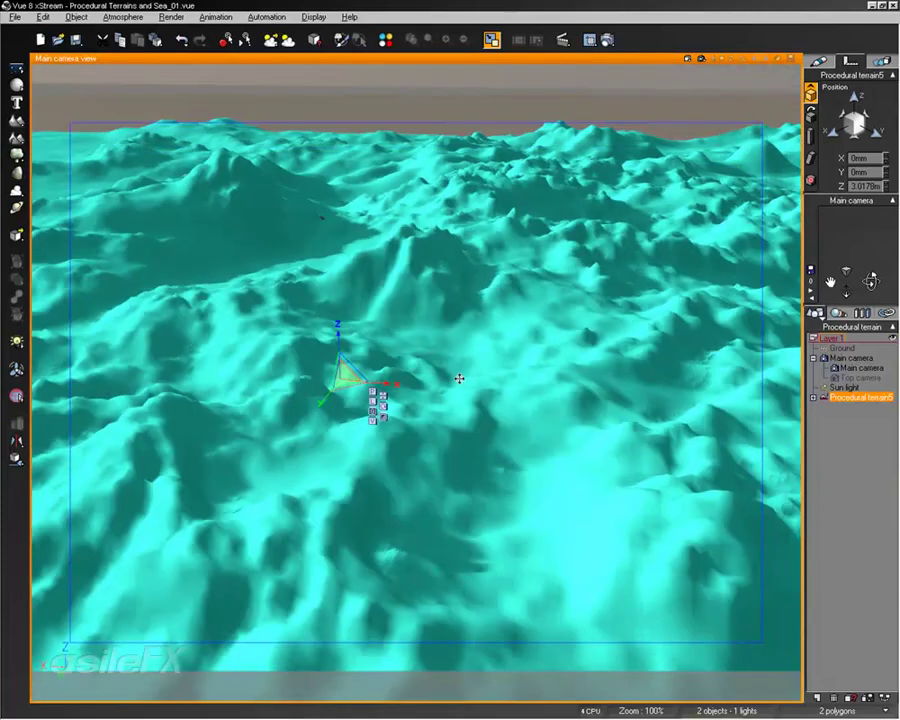
pyautogui.moveTo(573, 394)
pyautogui.mouseDown(button='right')
pyautogui.moveTo(579, 354)
pyautogui.moveTo(573, 384)
pyautogui.mouseUp(button='right')
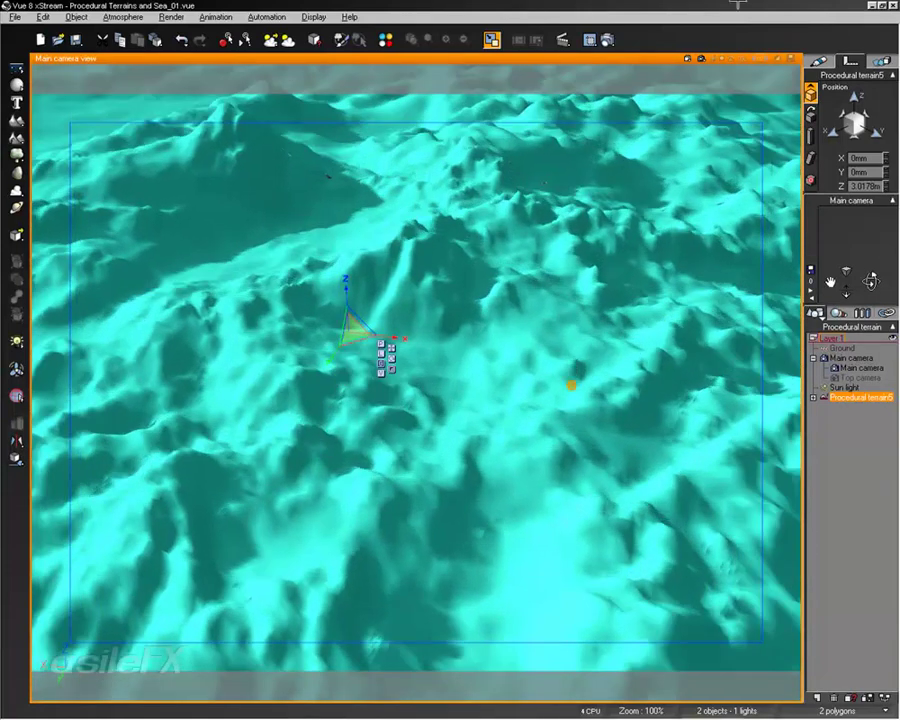
pyautogui.rightClick(701, 59)
pyautogui.click(717, 91)
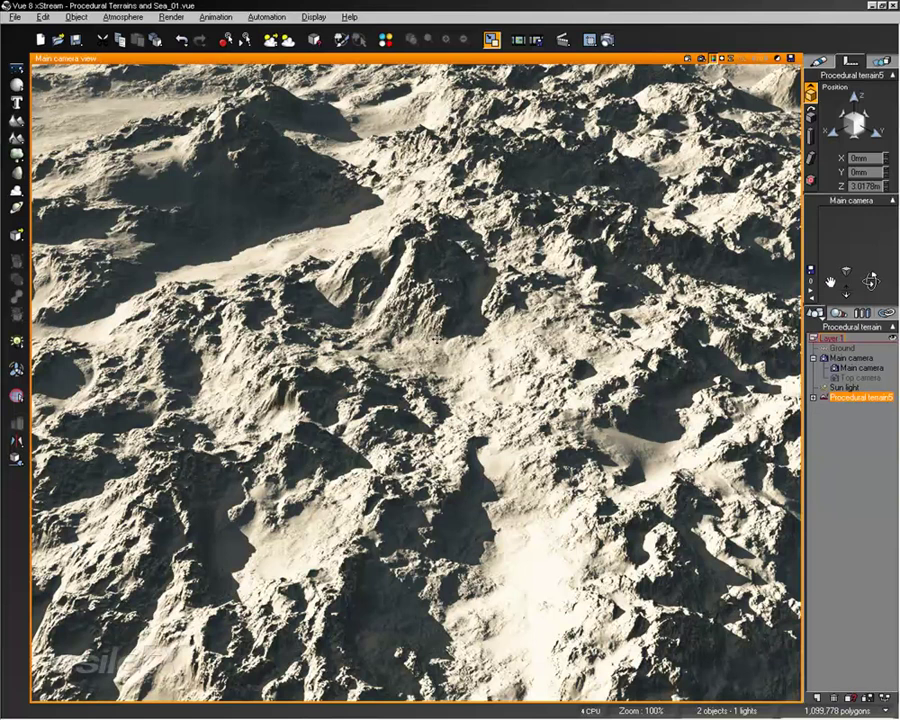
# Dismiss the render and reopen the procedural terrain in the Terrain Editor, seen from a higher angle
pyautogui.click(440, 305)
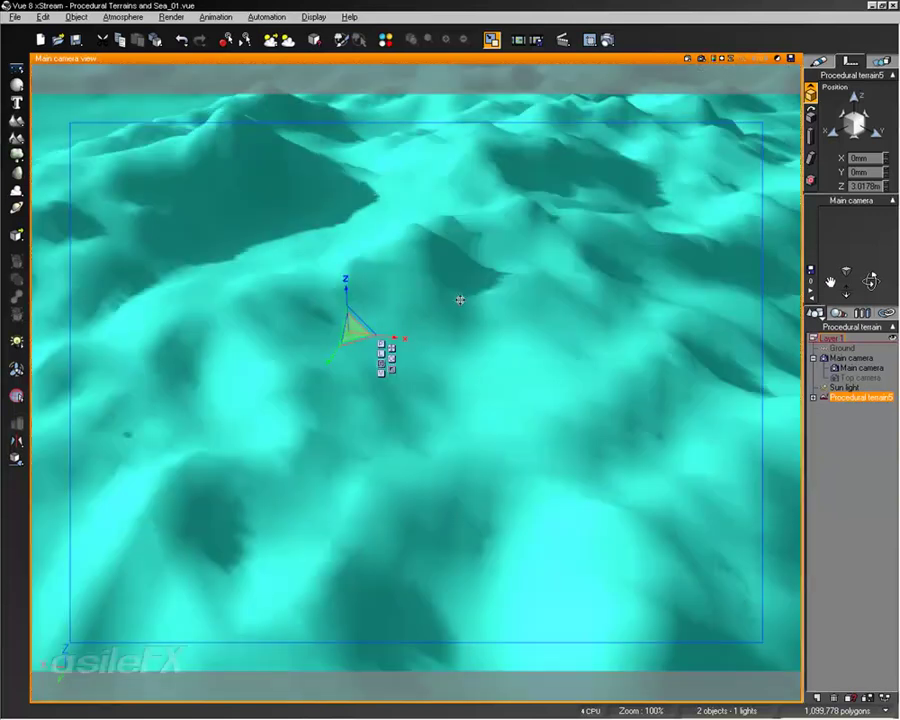
pyautogui.rightClick(455, 297)
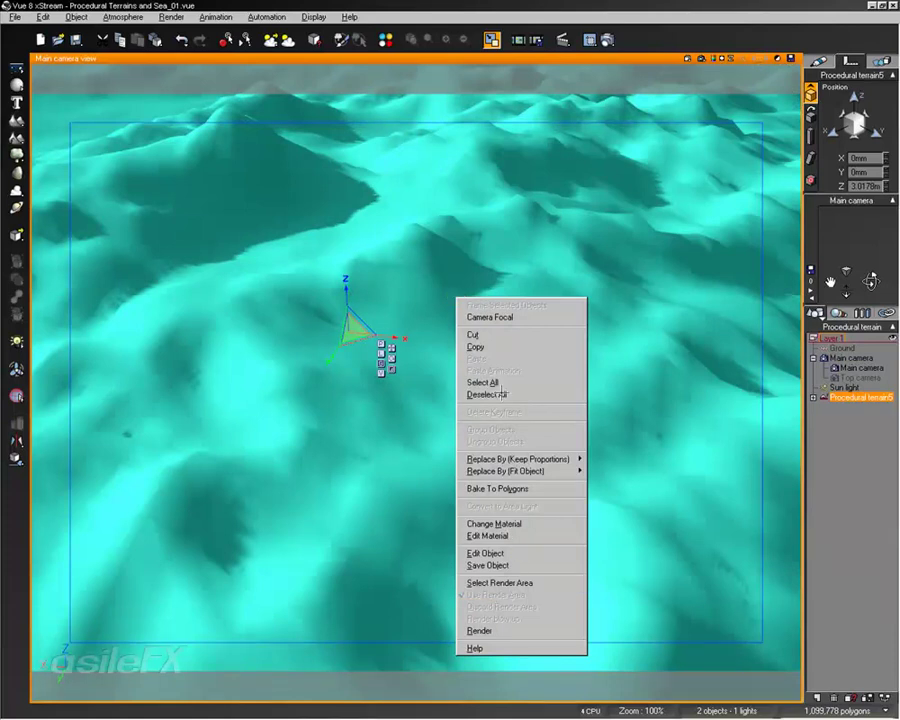
pyautogui.press('Escape')
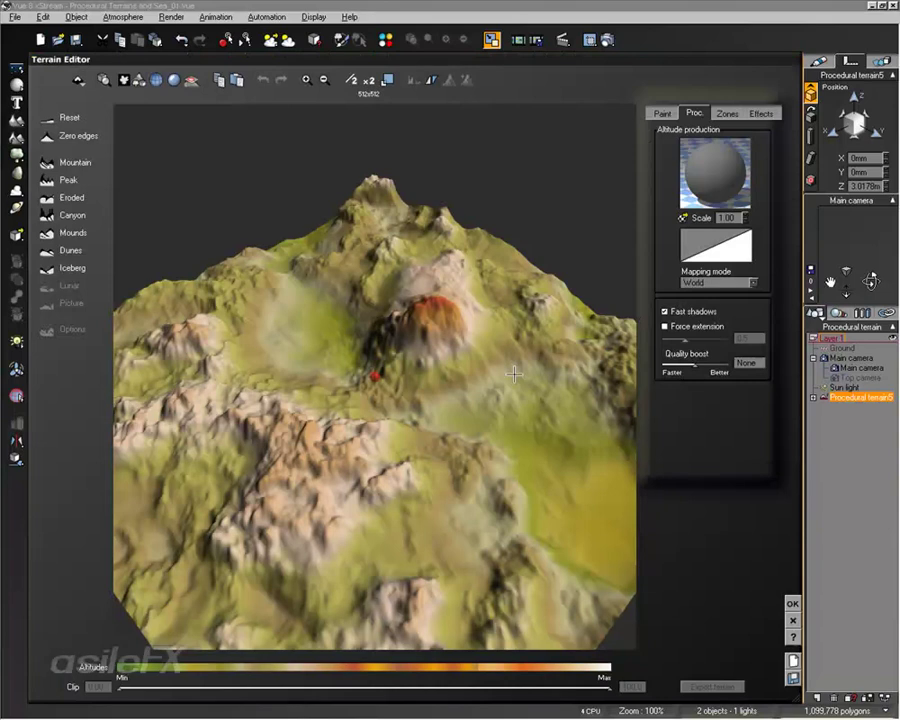
pyautogui.moveTo(513, 374); pyautogui.dragTo(446, 424)
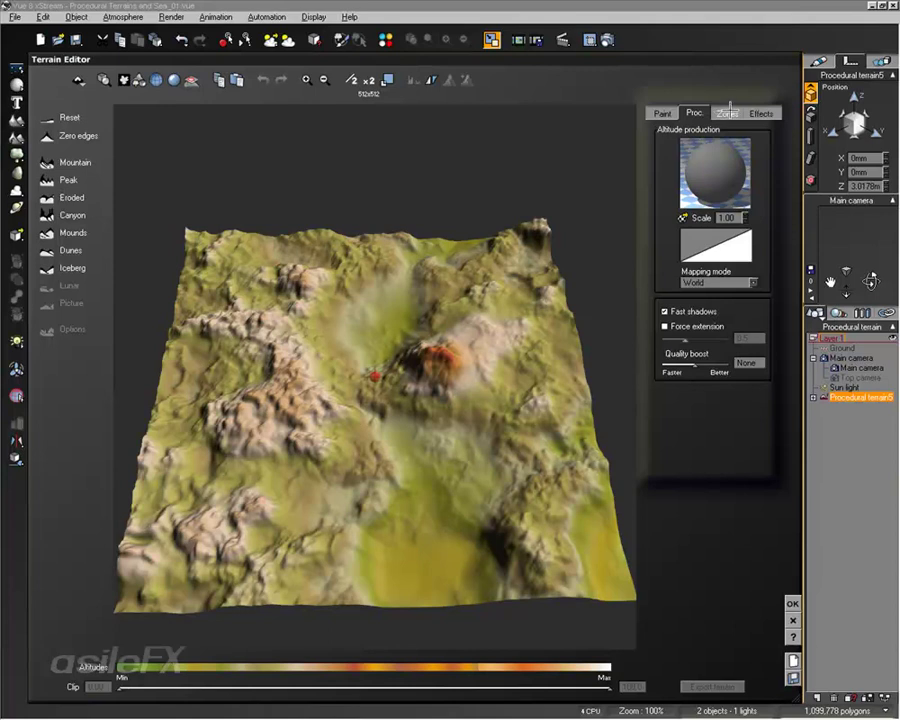
# Display the terrain's zone map and inspect the extent of the entire terrain zone
pyautogui.click(727, 113)
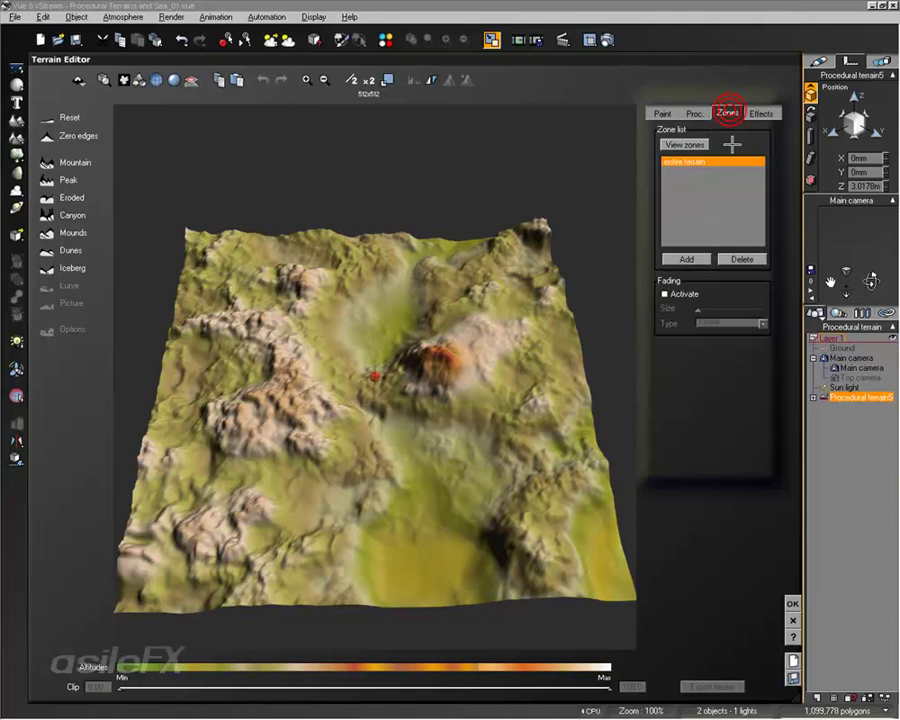
pyautogui.moveTo(360, 215); pyautogui.dragTo(496, 370)
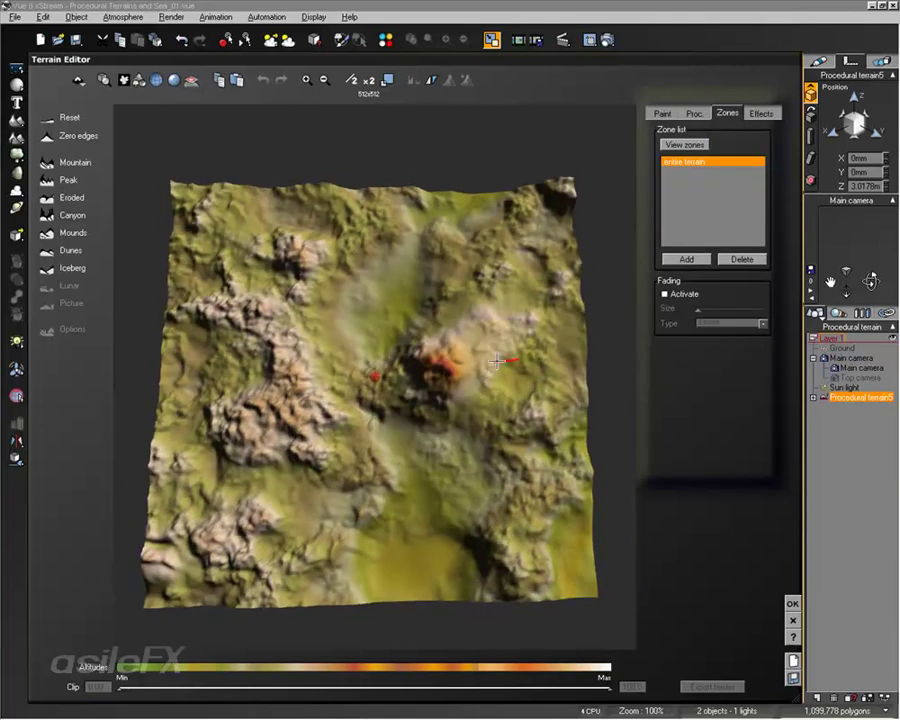
pyautogui.click(686, 144)
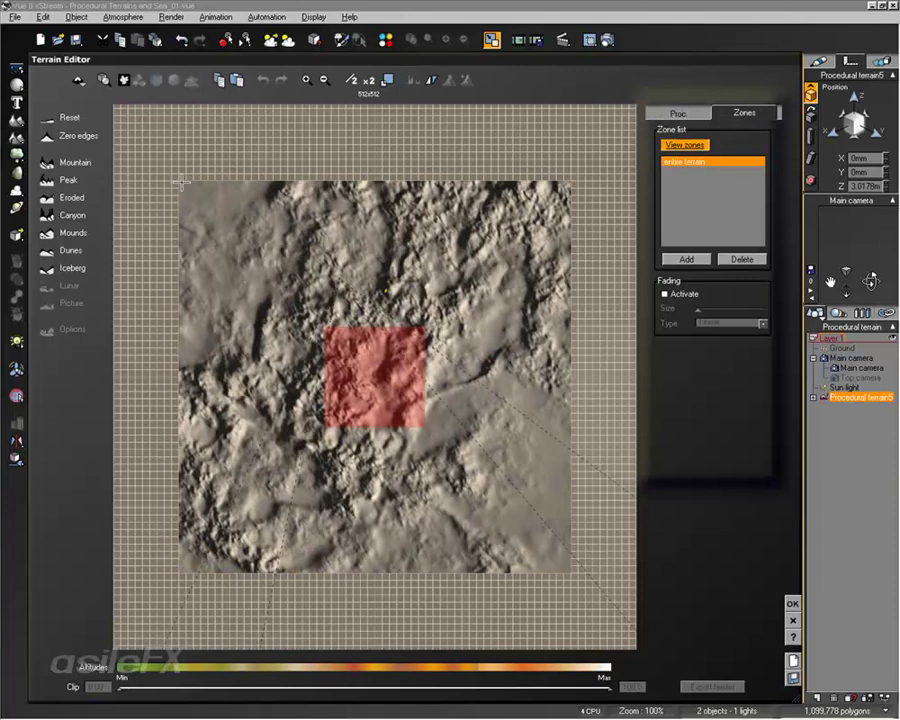
pyautogui.click(127, 128)
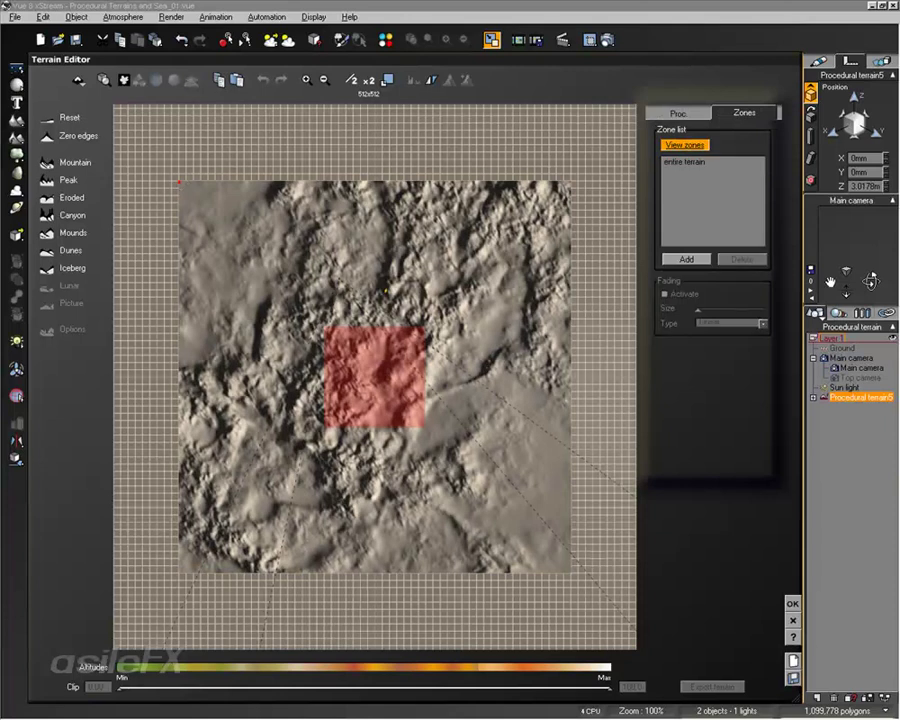
pyautogui.click(350, 345)
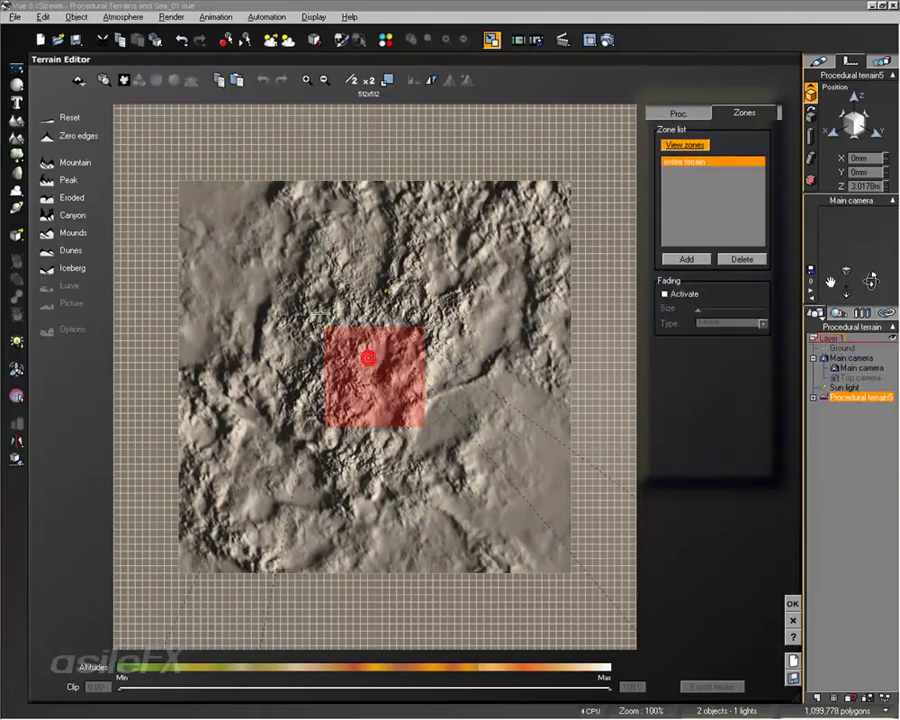
pyautogui.click(266, 276)
# Add a zone spanning the whole terrain area shown in the zone map and delete the entire terrain zone
pyautogui.click(699, 260)
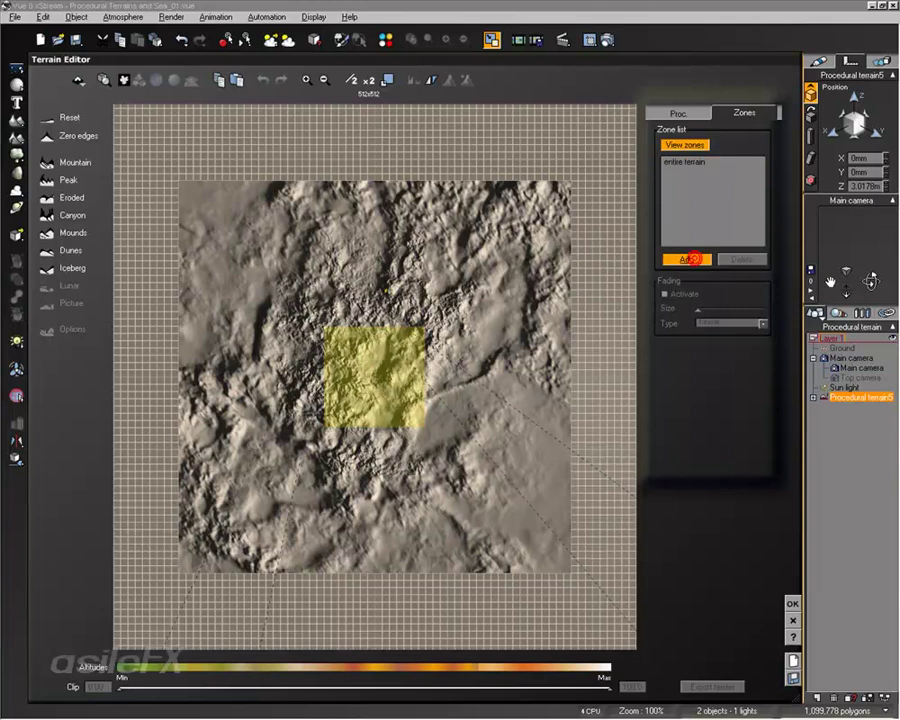
pyautogui.moveTo(179, 181); pyautogui.dragTo(573, 573)
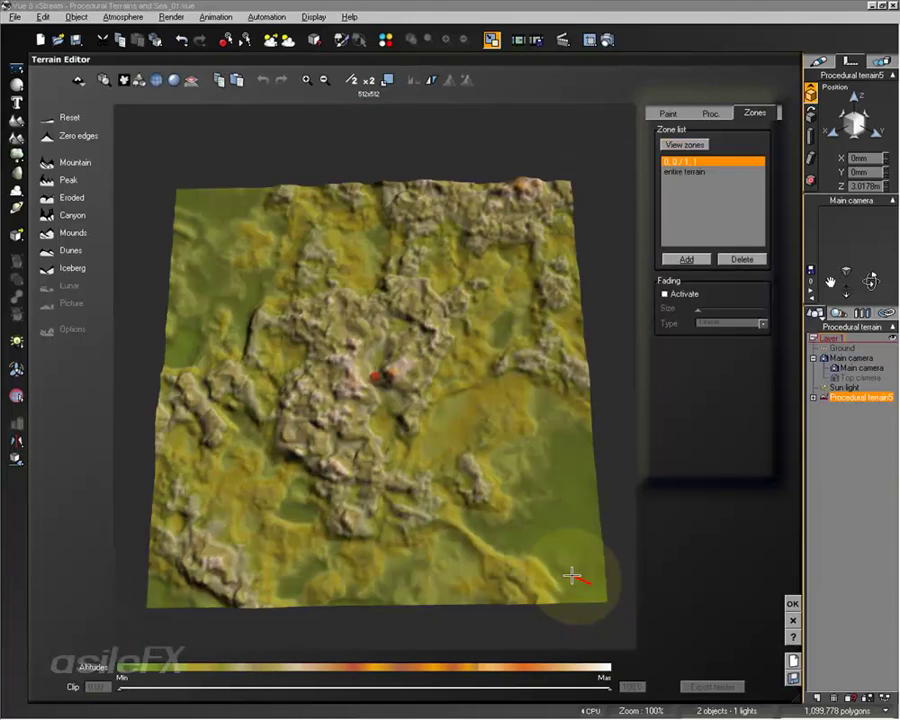
pyautogui.click(703, 172)
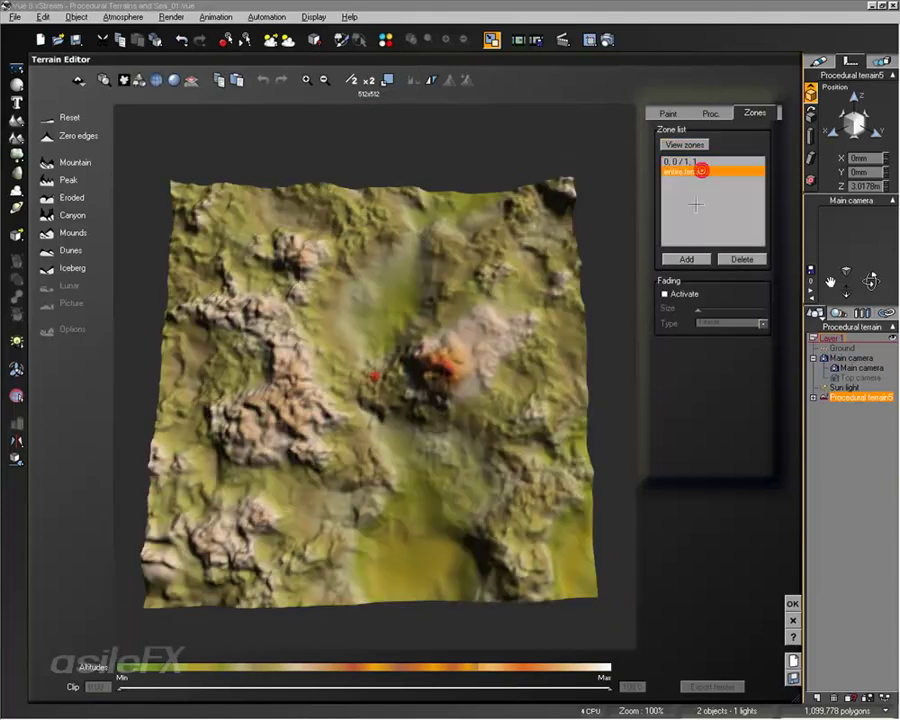
pyautogui.click(740, 259)
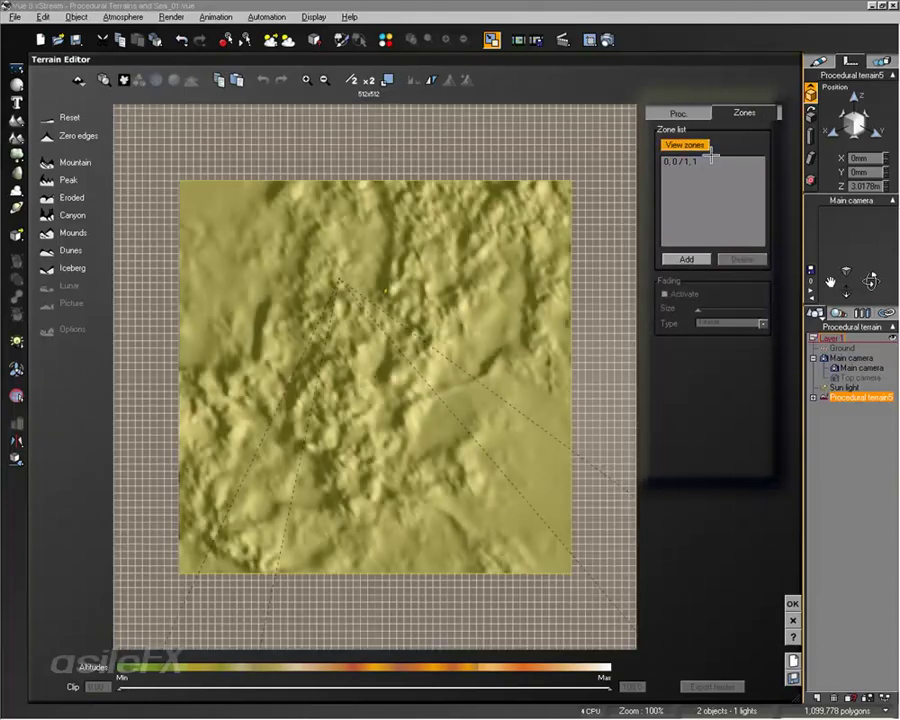
# Examine the new zone's relief in the zone map and up close in the 3D terrain preview
pyautogui.click(682, 112)
pyautogui.moveTo(473, 352)
pyautogui.mouseDown()
pyautogui.moveTo(466, 331)
pyautogui.moveTo(468, 358)
pyautogui.mouseUp()
pyautogui.click(760, 112)
pyautogui.click(690, 144)
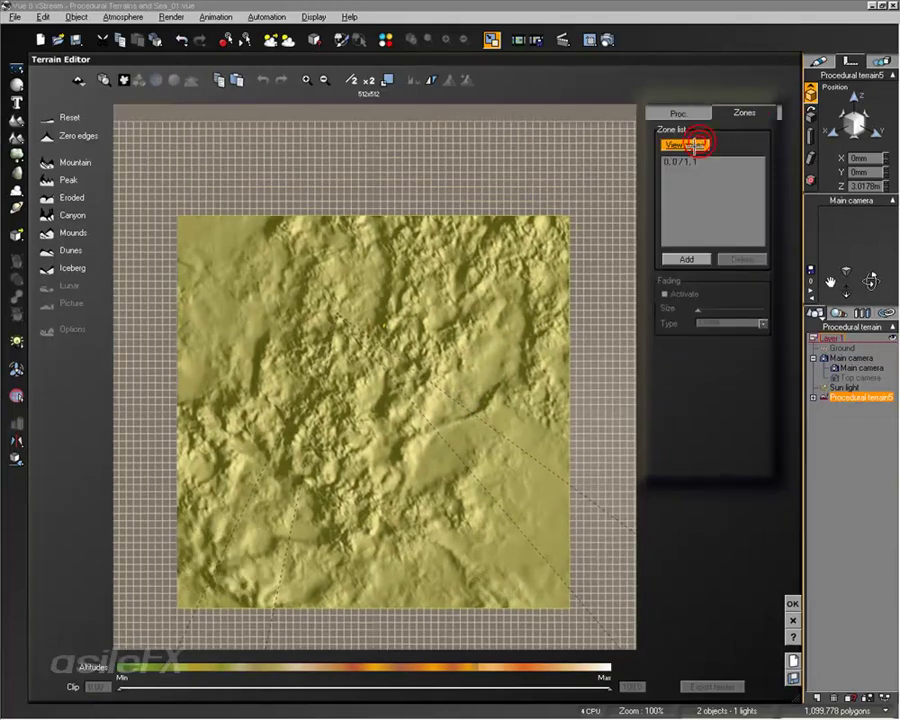
pyautogui.click(724, 180)
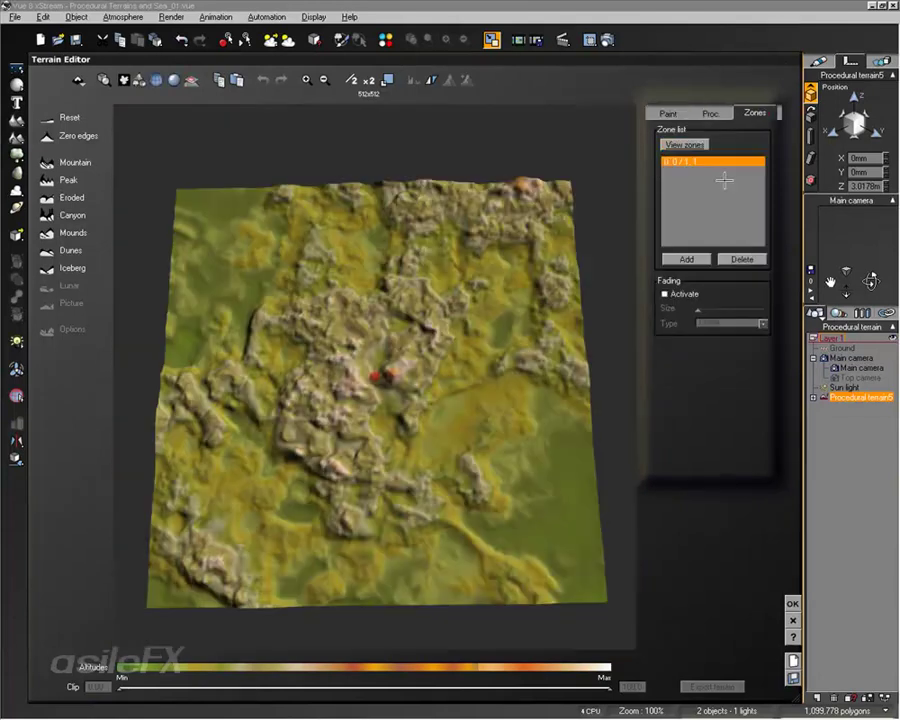
pyautogui.moveTo(377, 215); pyautogui.dragTo(458, 201)
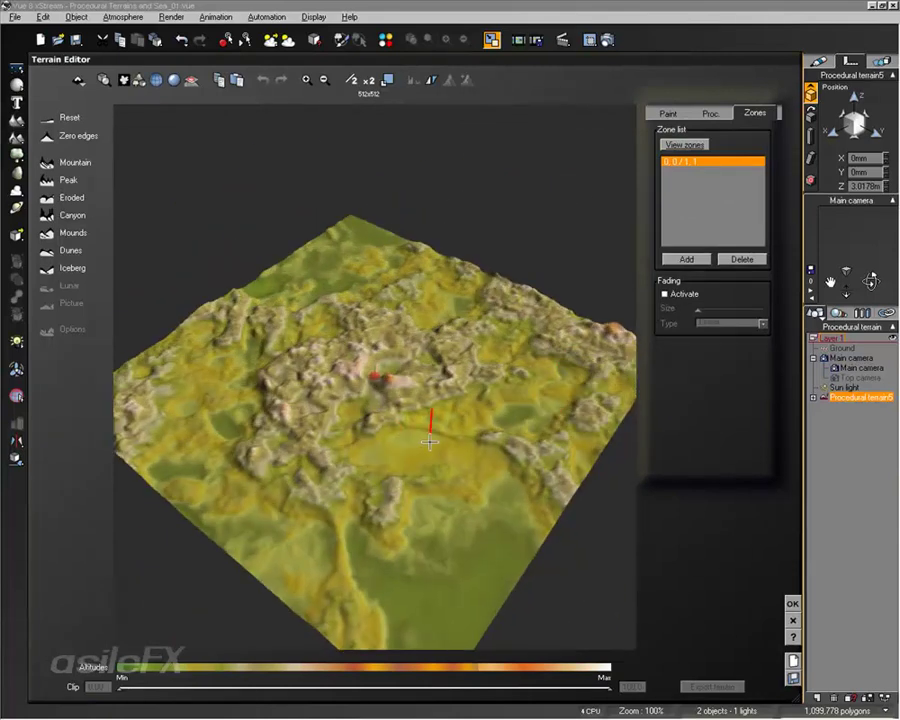
pyautogui.scroll(3, 429, 441)
pyautogui.scroll(2, 429, 441)
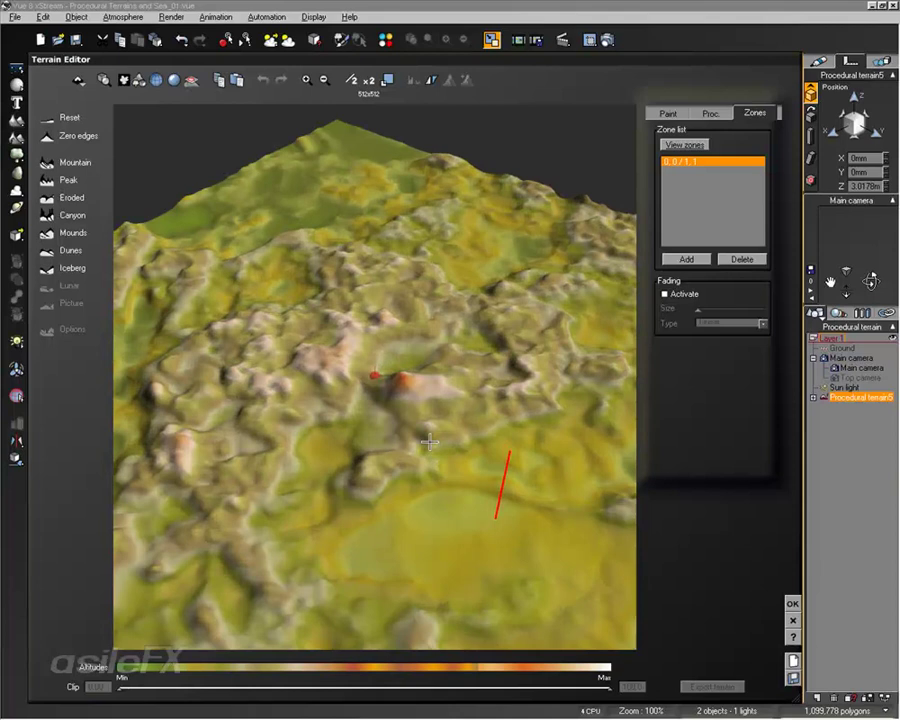
# Open the altitude production function for editing and move the Terrain Fractal node aside from the Position–Altitude line
pyautogui.click(714, 113)
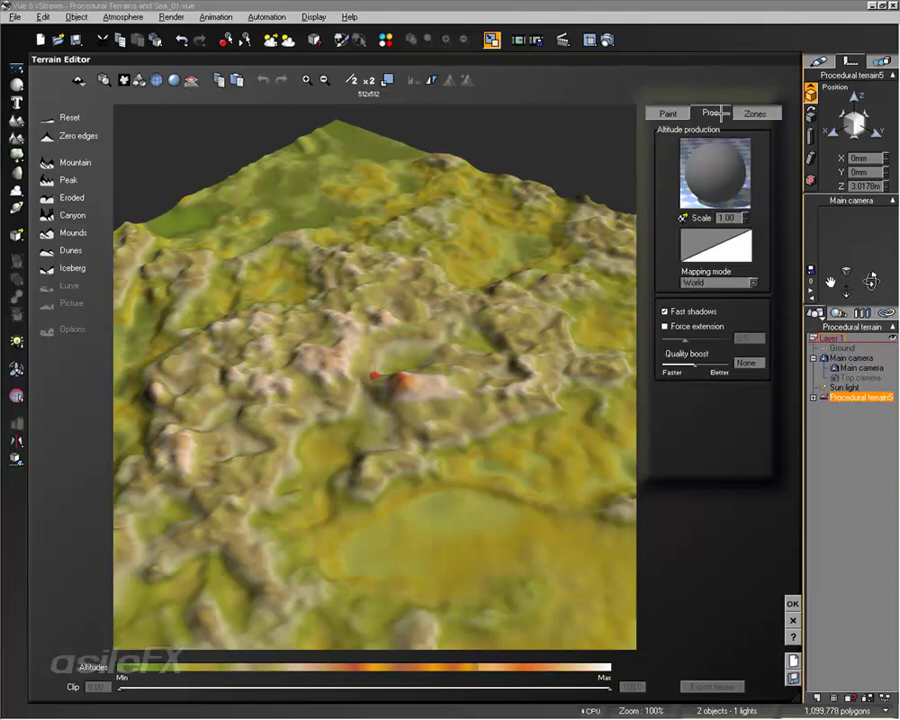
pyautogui.moveTo(465, 300)
pyautogui.mouseDown()
pyautogui.moveTo(487, 294)
pyautogui.moveTo(497, 302)
pyautogui.mouseUp()
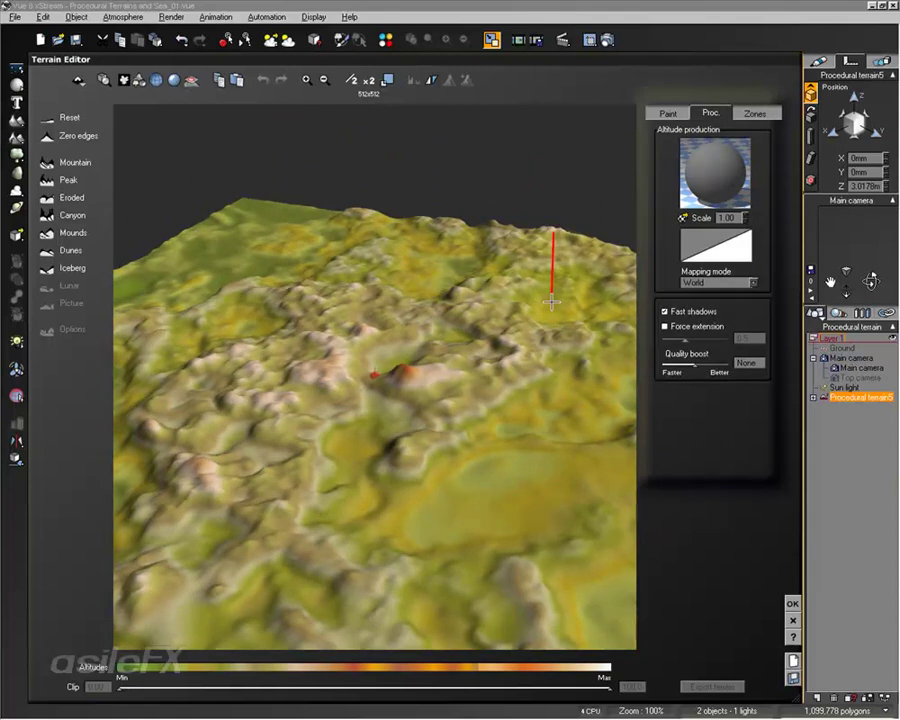
pyautogui.rightClick(706, 182)
pyautogui.click(738, 189)
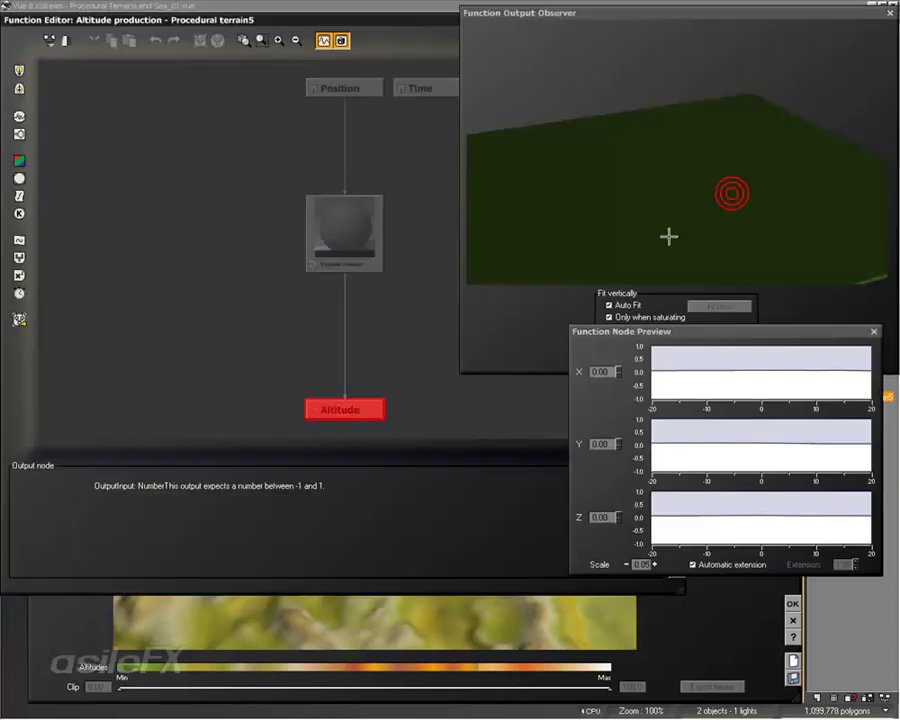
pyautogui.moveTo(352, 160); pyautogui.dragTo(236, 158)
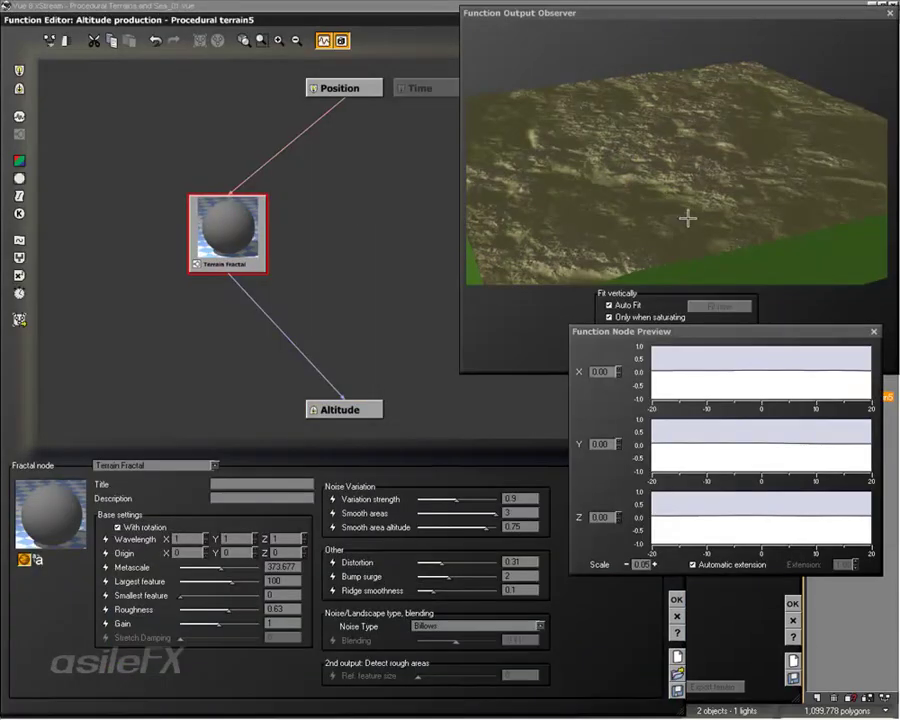
pyautogui.moveTo(689, 215); pyautogui.dragTo(687, 188)
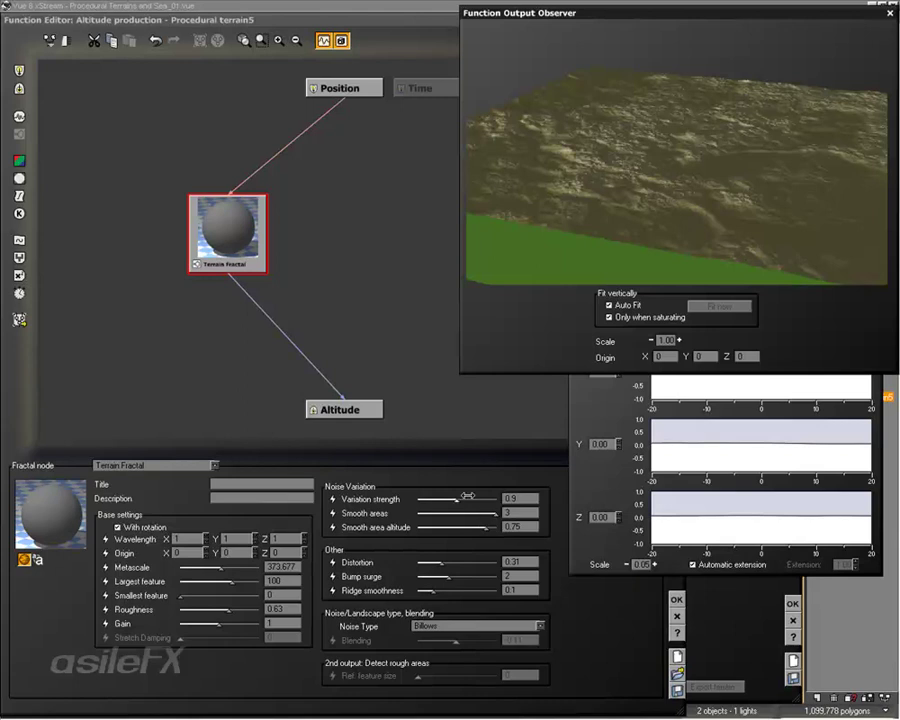
pyautogui.moveTo(620, 214); pyautogui.dragTo(632, 207)
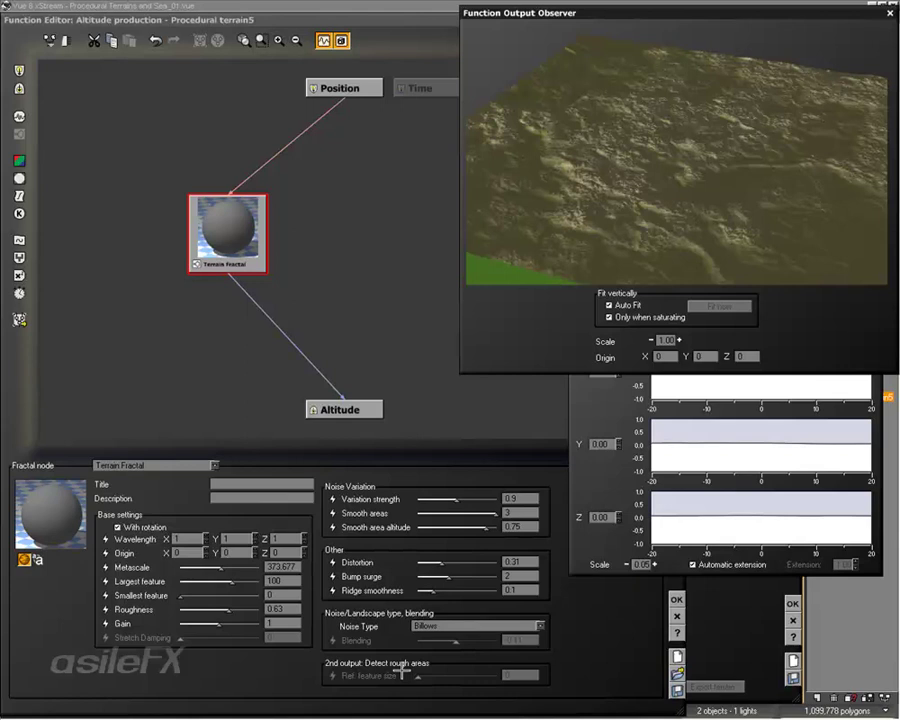
pyautogui.rightClick(343, 159)
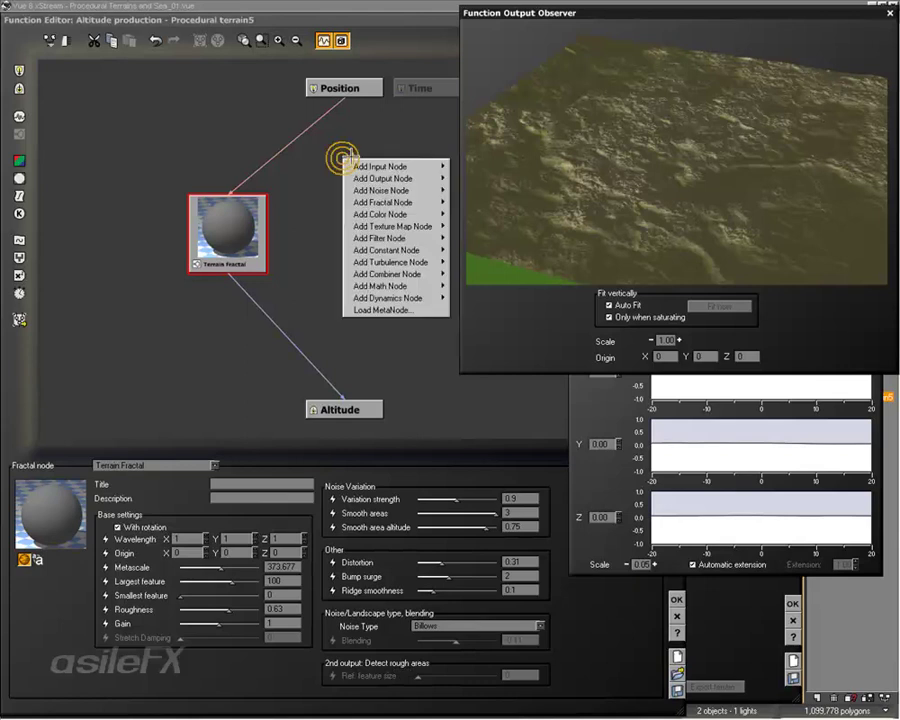
pyautogui.moveTo(426, 202)
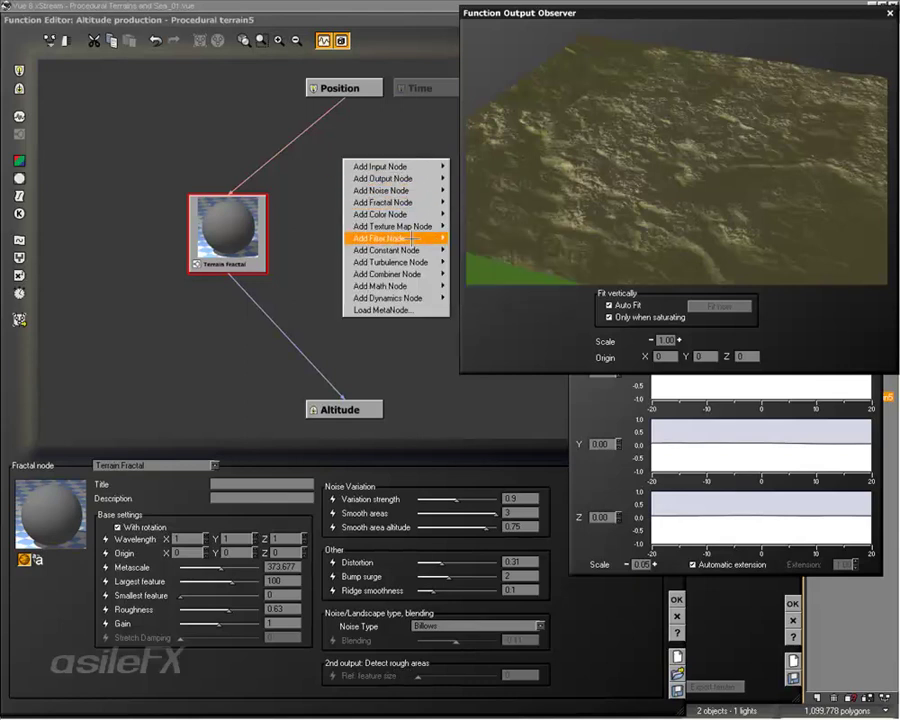
pyautogui.moveTo(410, 238)
pyautogui.moveTo(543, 250)
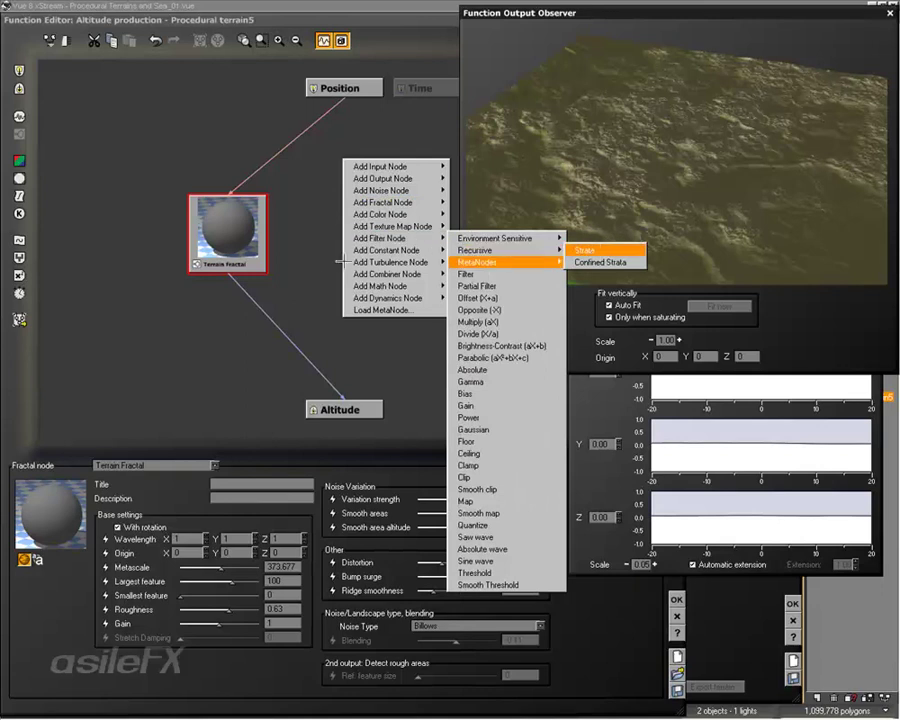
pyautogui.click(584, 250)
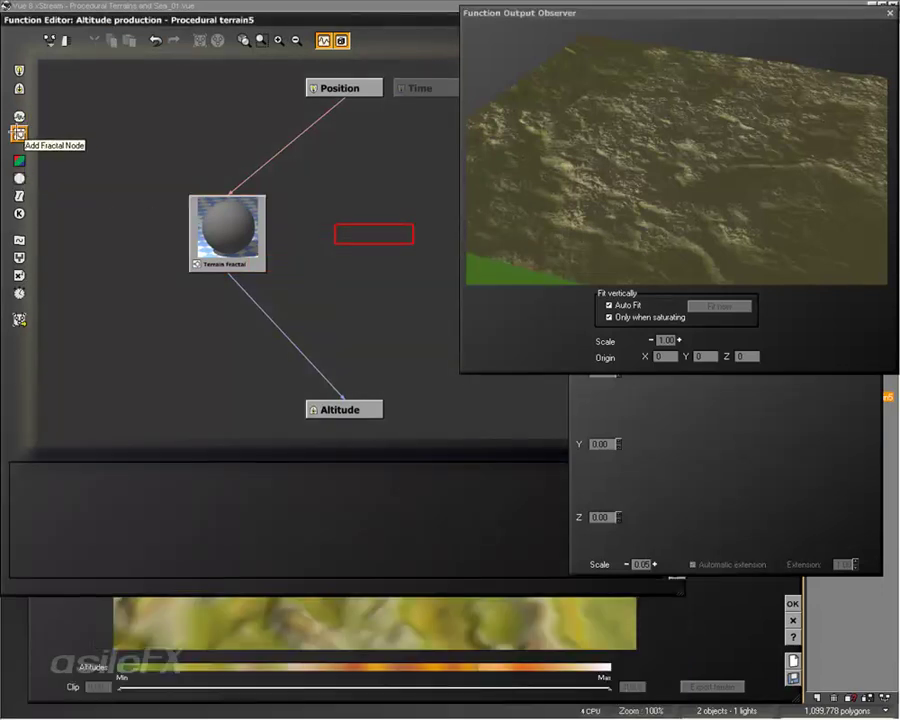
pyautogui.click(18, 134)
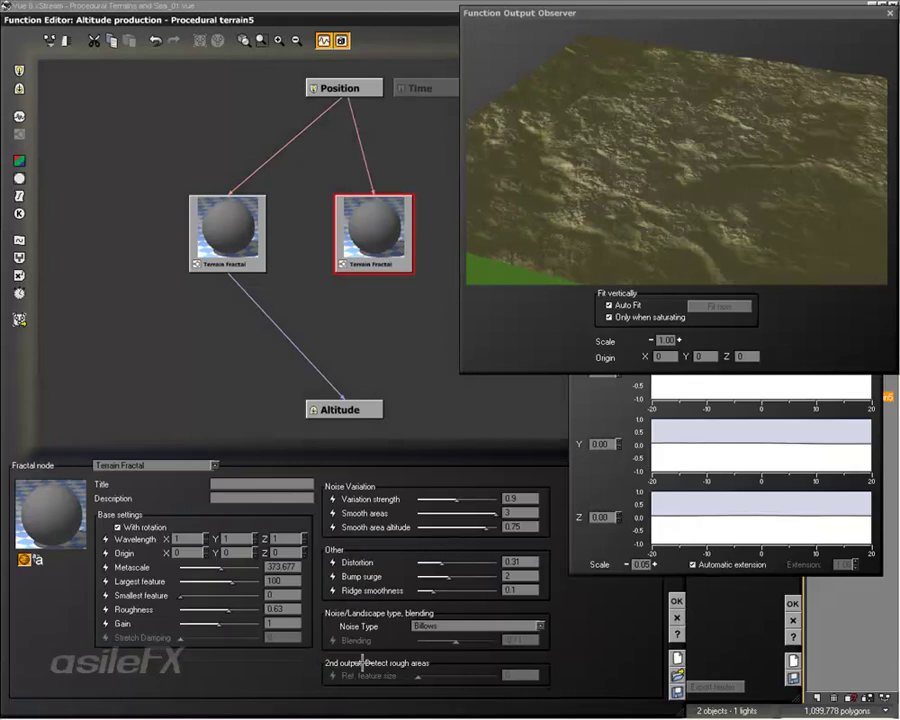
pyautogui.press('Delete')
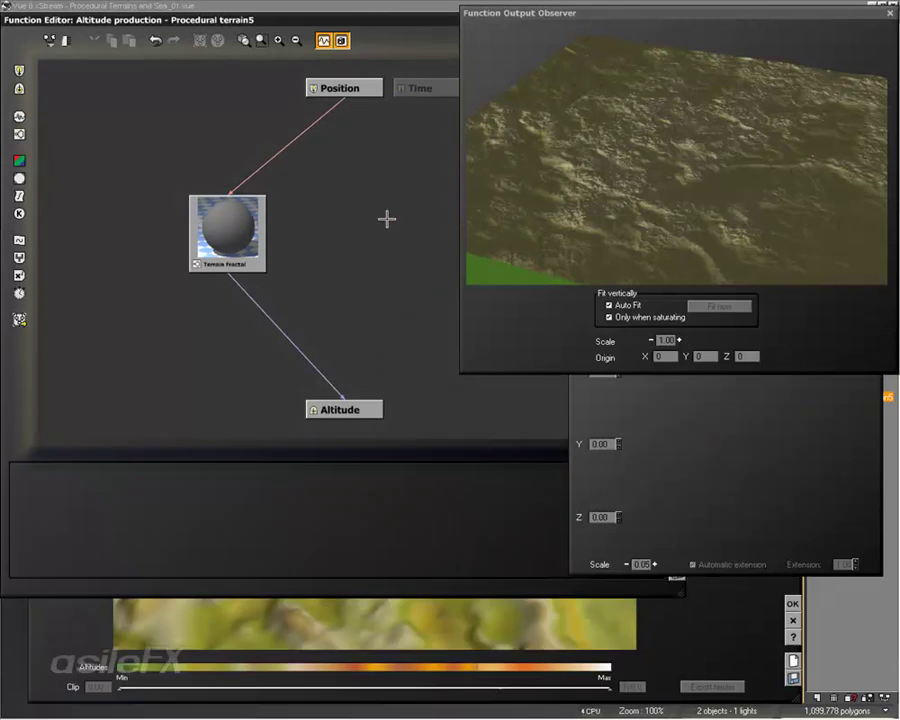
# Move the Terrain Fractal node up and closer to the line between the Position and Altitude nodes
pyautogui.moveTo(246, 230); pyautogui.dragTo(329, 211)
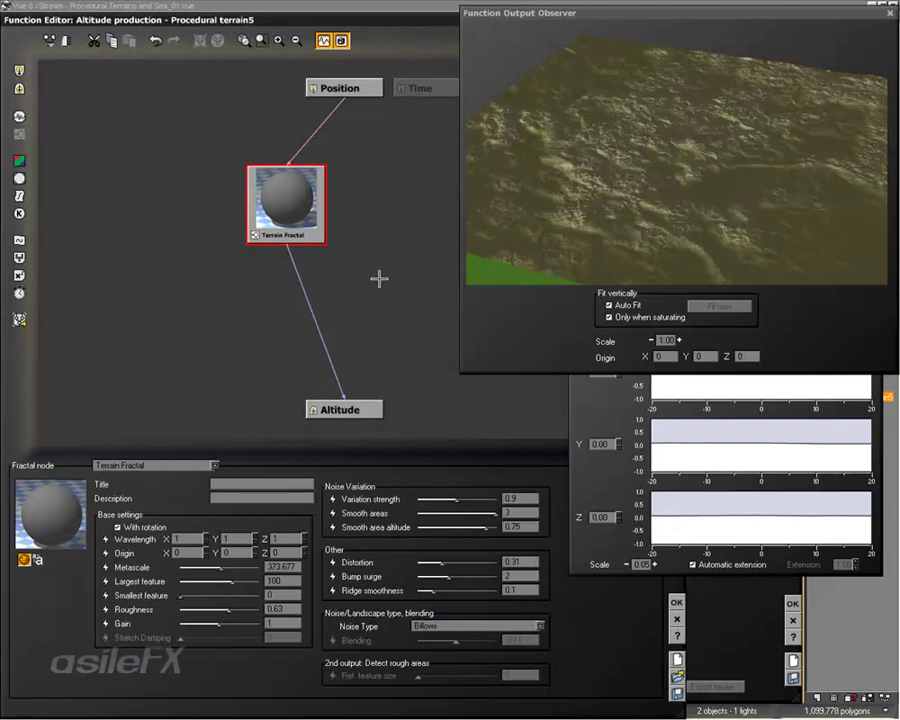
pyautogui.click(376, 276)
pyautogui.click(305, 203)
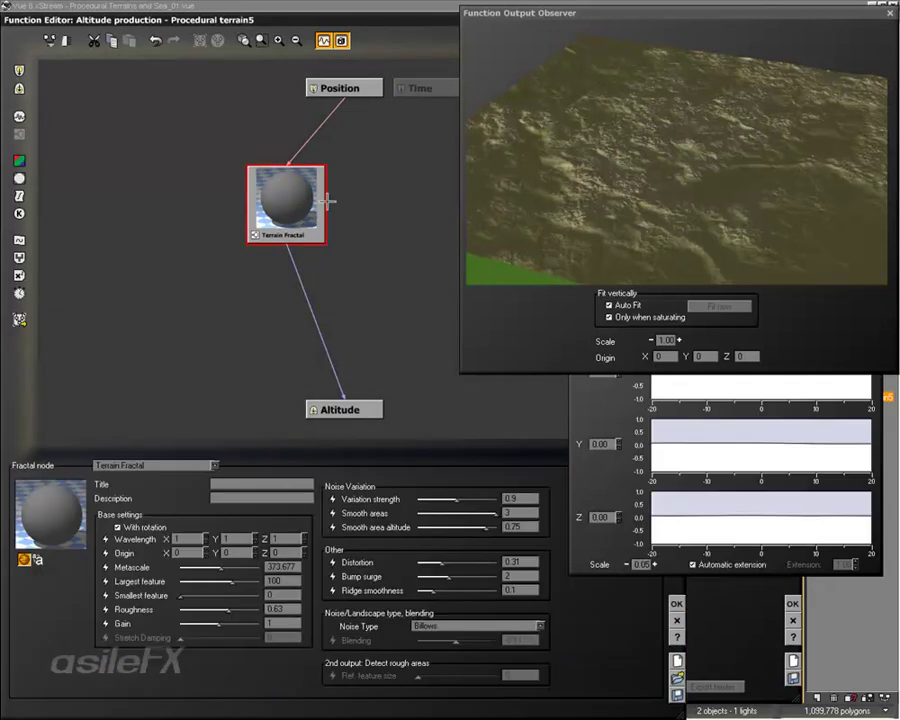
# Add a Custom Dependency output node to the function graph, beside and below the Terrain Fractal node
pyautogui.click(370, 260)
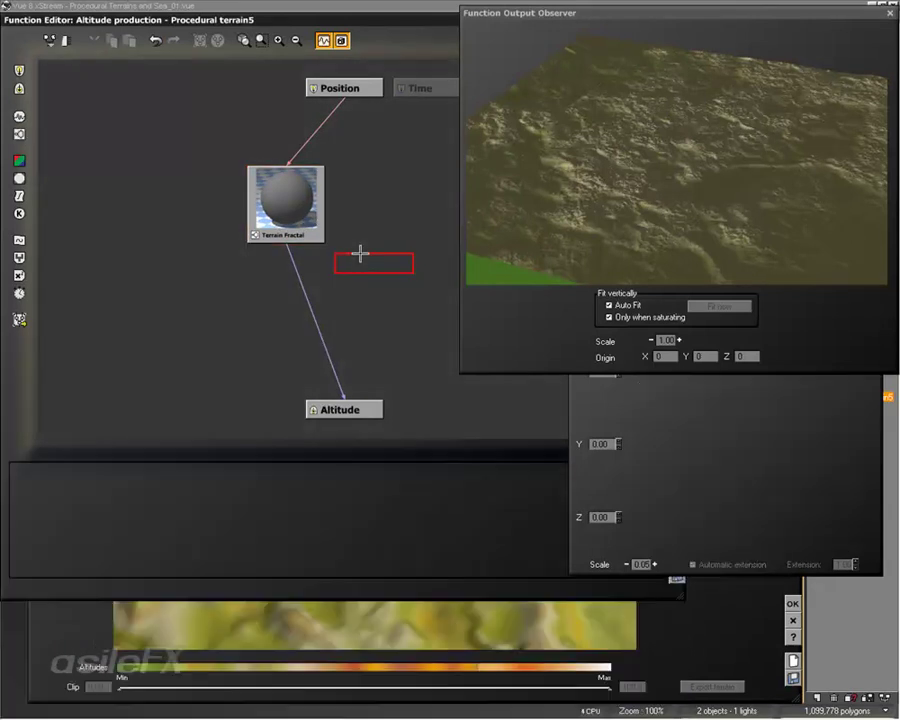
pyautogui.rightClick(362, 256)
pyautogui.moveTo(418, 273)
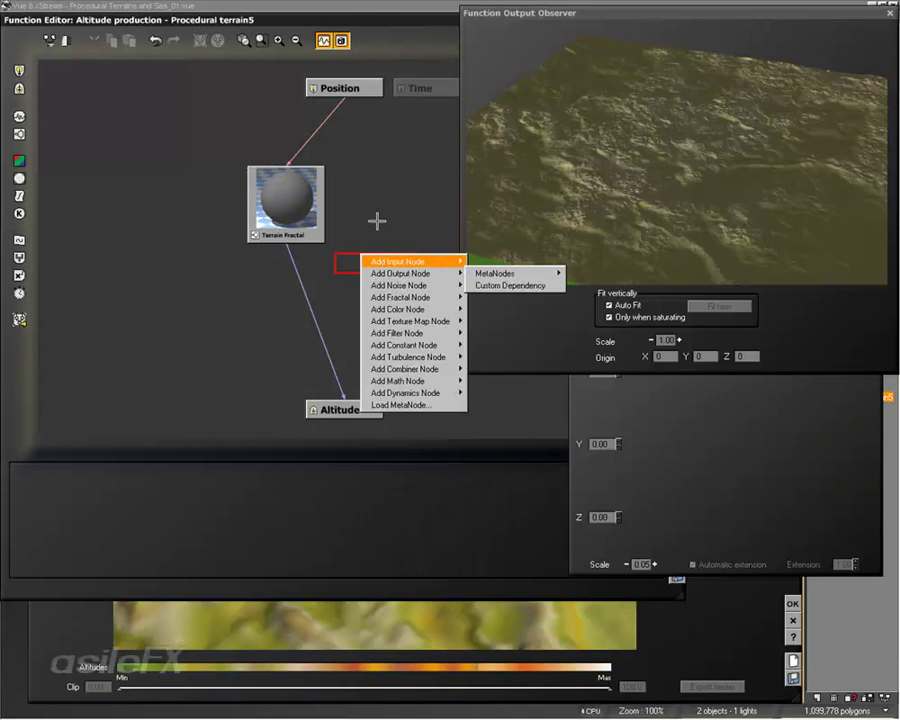
pyautogui.click(520, 285)
pyautogui.rightClick(382, 296)
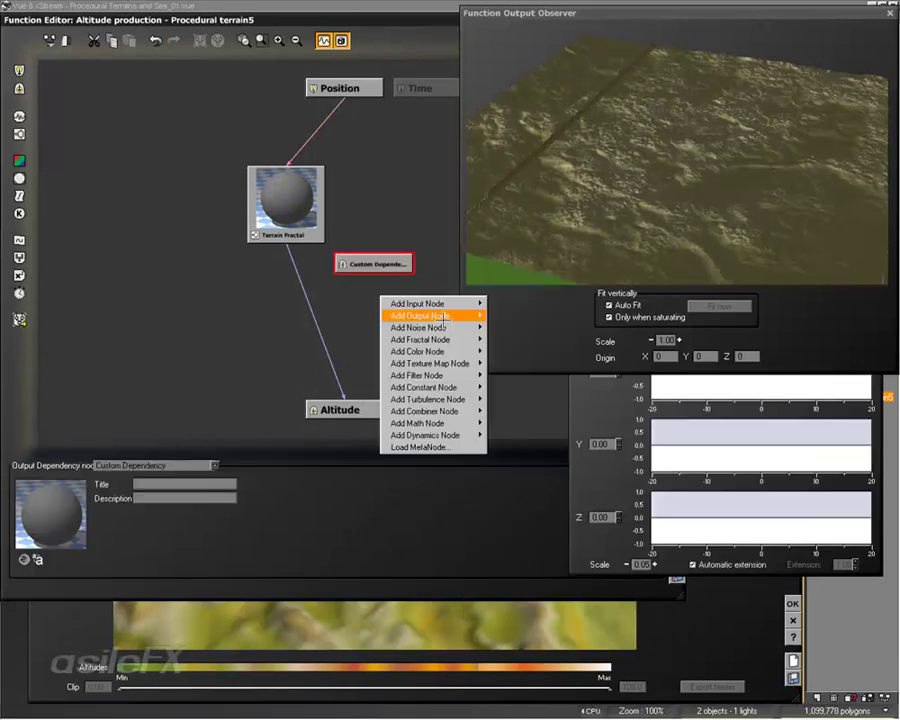
pyautogui.moveTo(426, 312)
pyautogui.click(524, 324)
# Connect the Custom Dependency output node to the Rough areas output of the Terrain Fractal node
pyautogui.click(372, 318)
pyautogui.moveTo(372, 318); pyautogui.dragTo(292, 232)
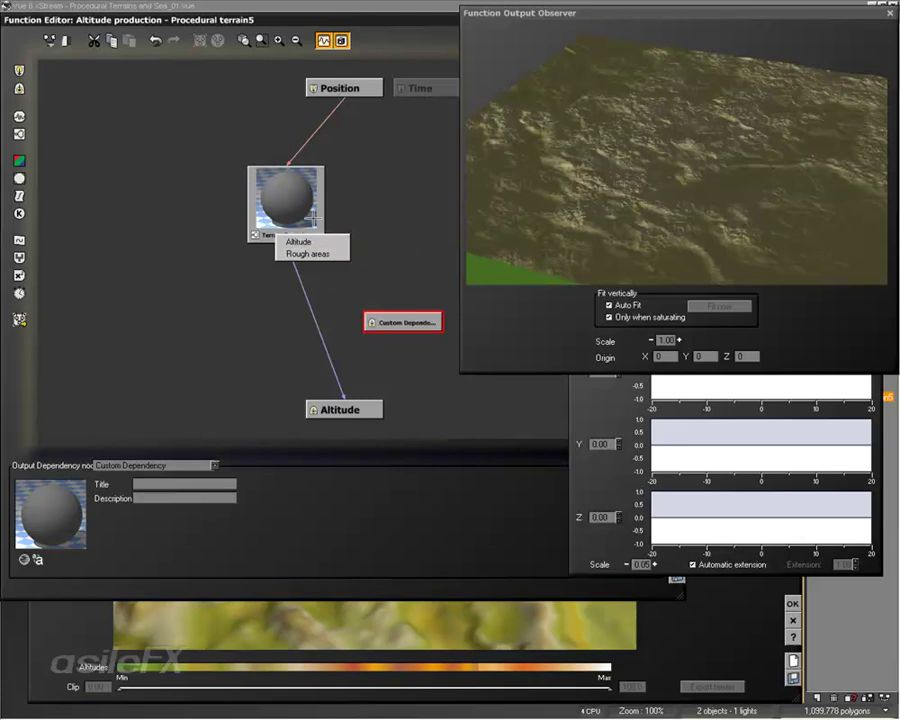
pyautogui.click(305, 254)
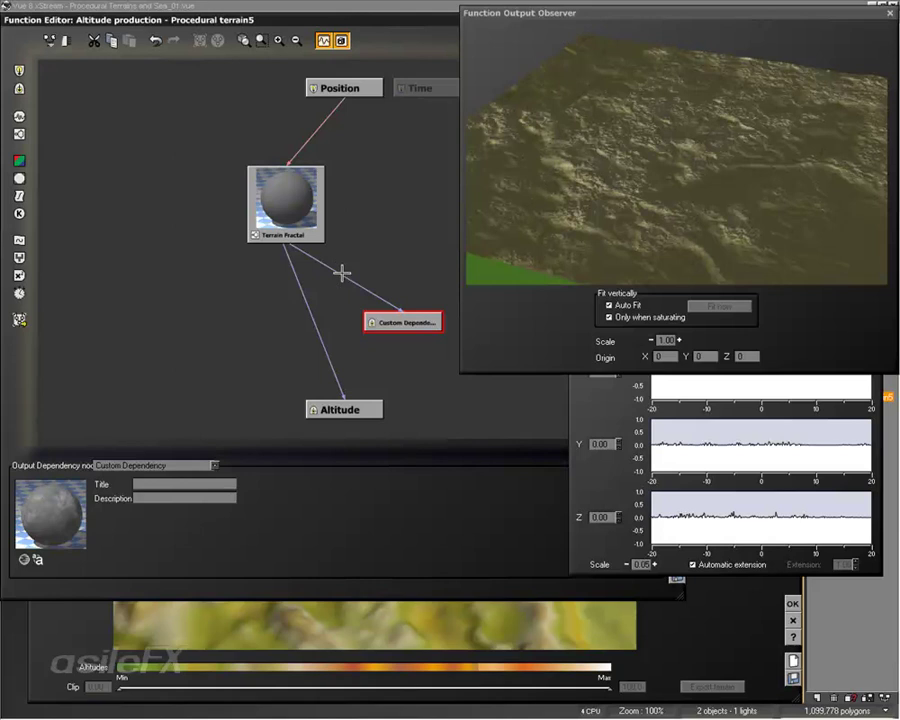
# Title the custom output node "[] Smooth Areas" and align the Terrain Fractal node directly between Position and Altitude
pyautogui.click(207, 480)
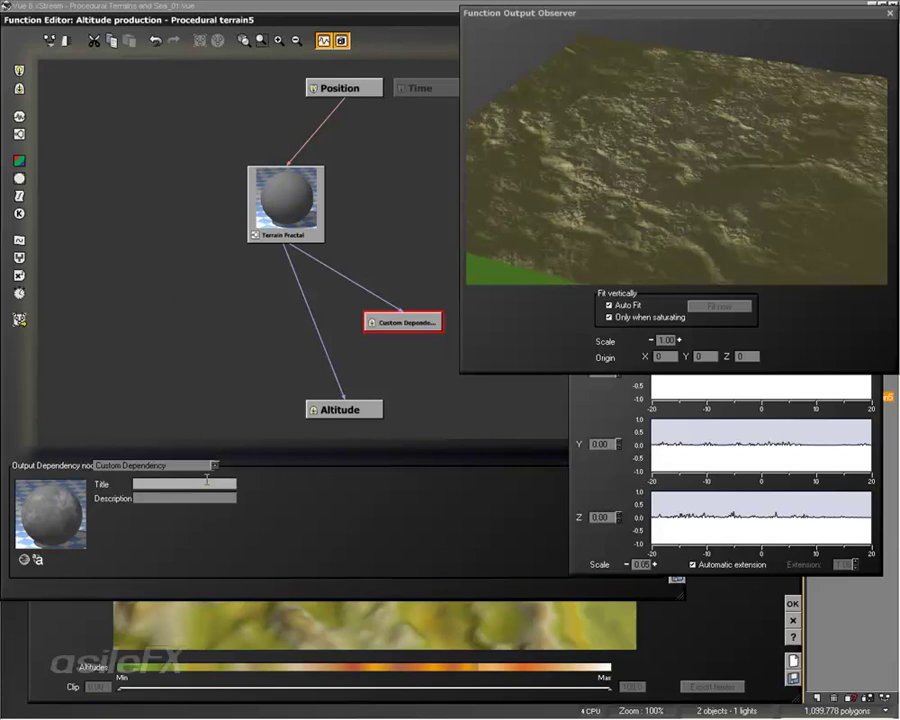
pyautogui.write('[] Smooth Areas')
pyautogui.click(163, 484)
pyautogui.moveTo(378, 267); pyautogui.dragTo(332, 210)
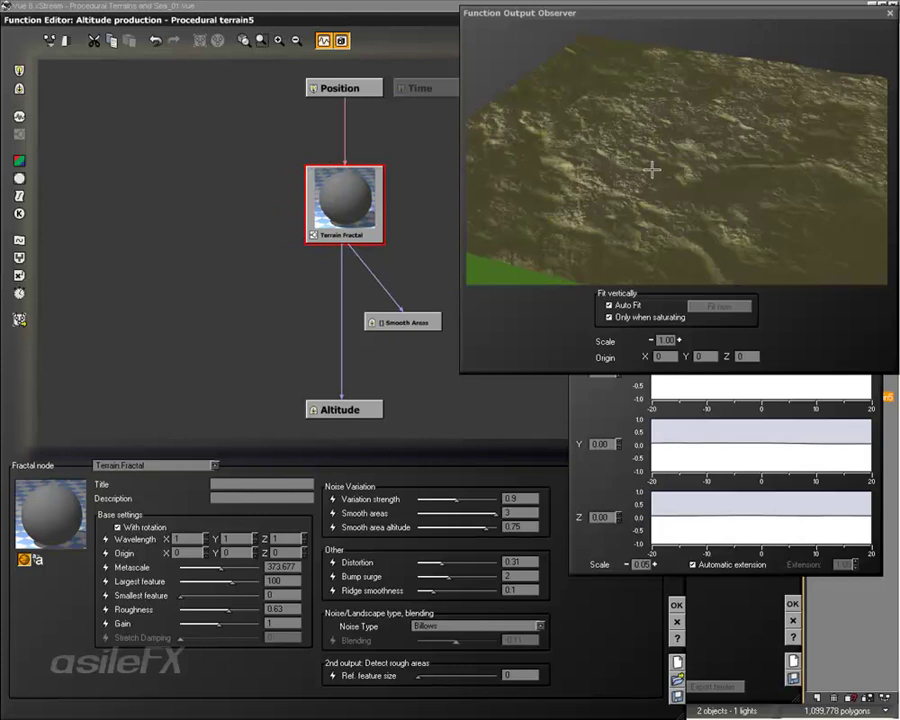
# Feed the Altitude node from the Terrain Fractal's Rough areas output to preview it as relief
pyautogui.click(342, 294)
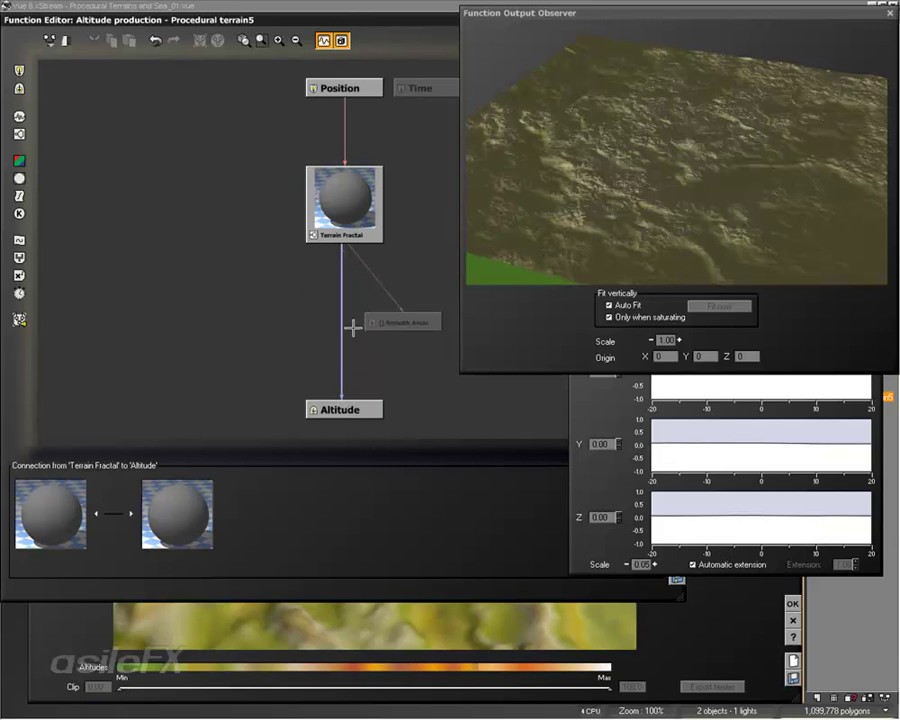
pyautogui.moveTo(352, 328); pyautogui.dragTo(344, 241)
pyautogui.click(368, 261)
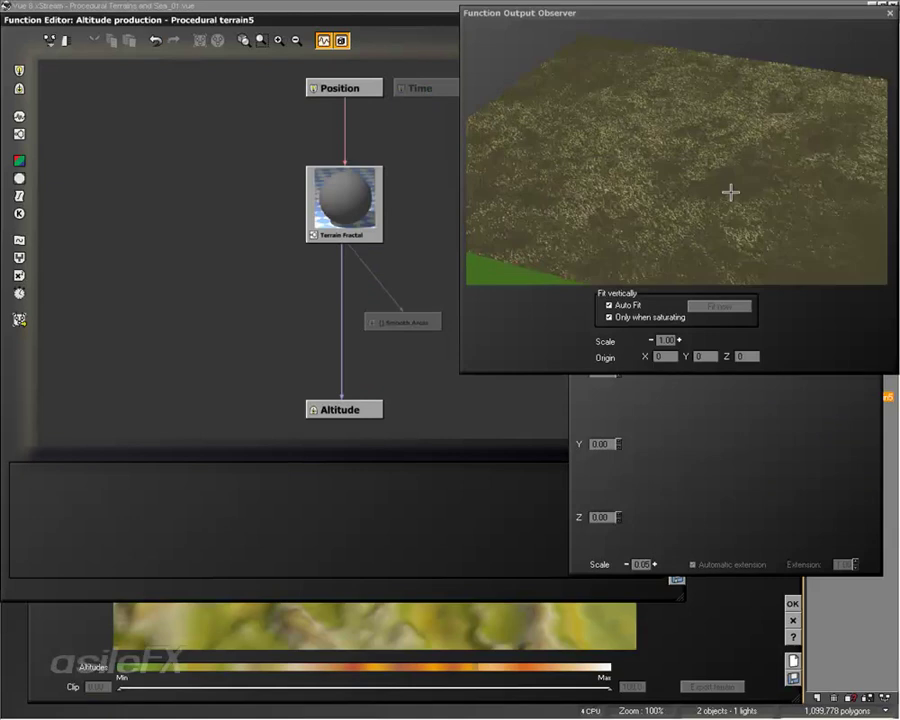
# Set the Terrain Fractal's Ref. feature size for rough area detection to about 11, checking the relief in the output preview
pyautogui.click(350, 192)
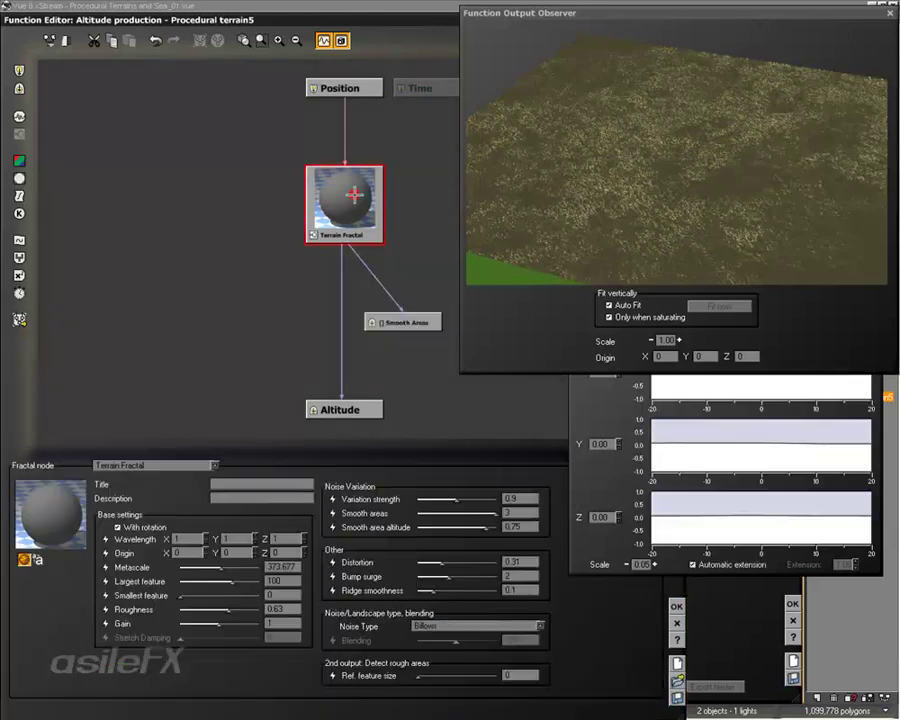
pyautogui.moveTo(418, 676); pyautogui.dragTo(442, 674)
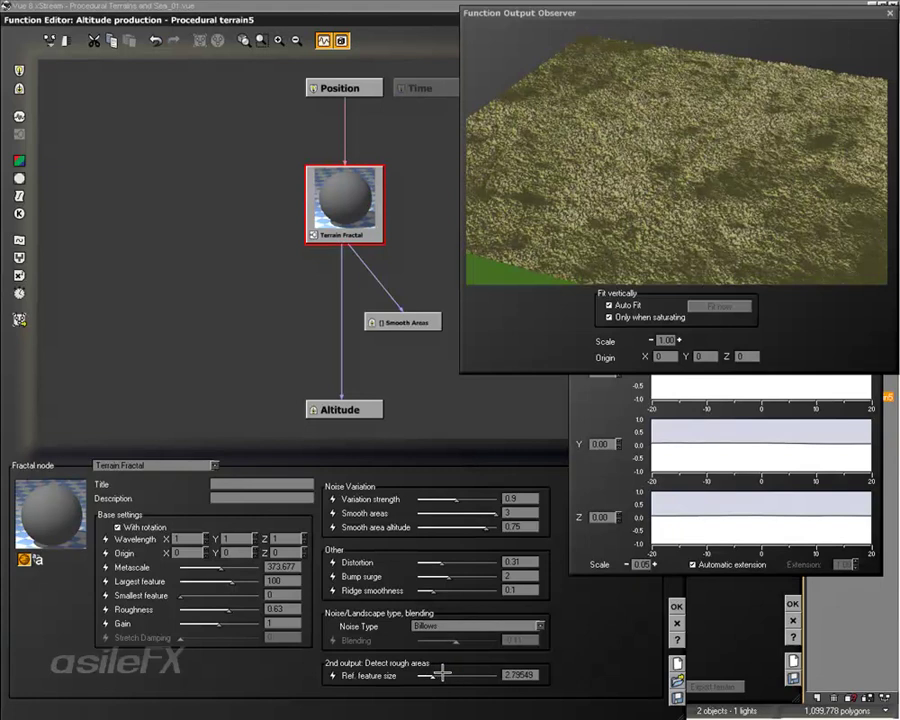
pyautogui.moveTo(442, 675); pyautogui.dragTo(454, 678)
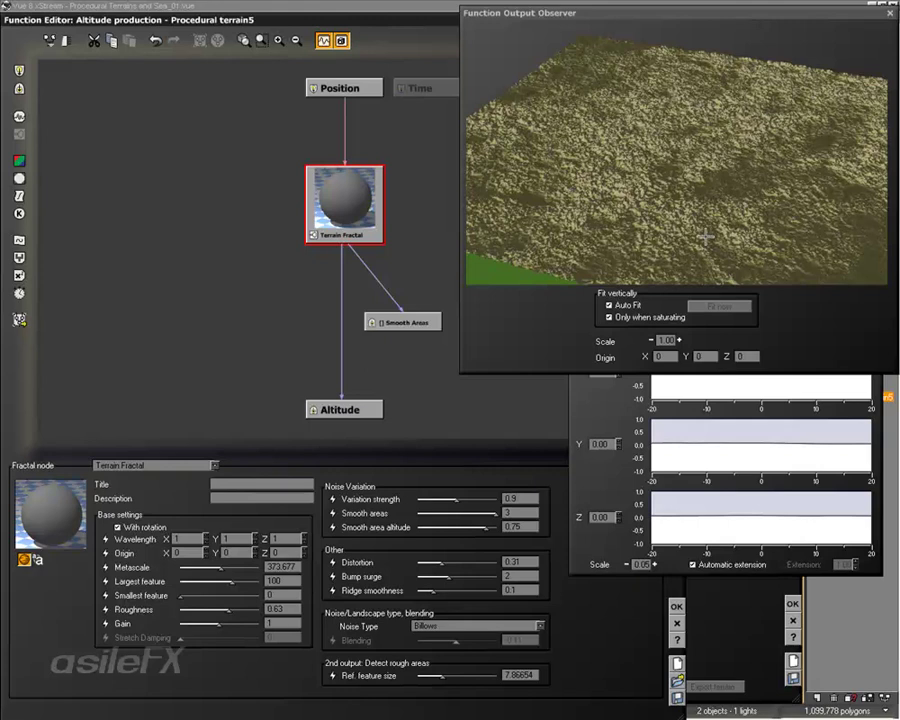
pyautogui.moveTo(693, 185); pyautogui.dragTo(663, 195)
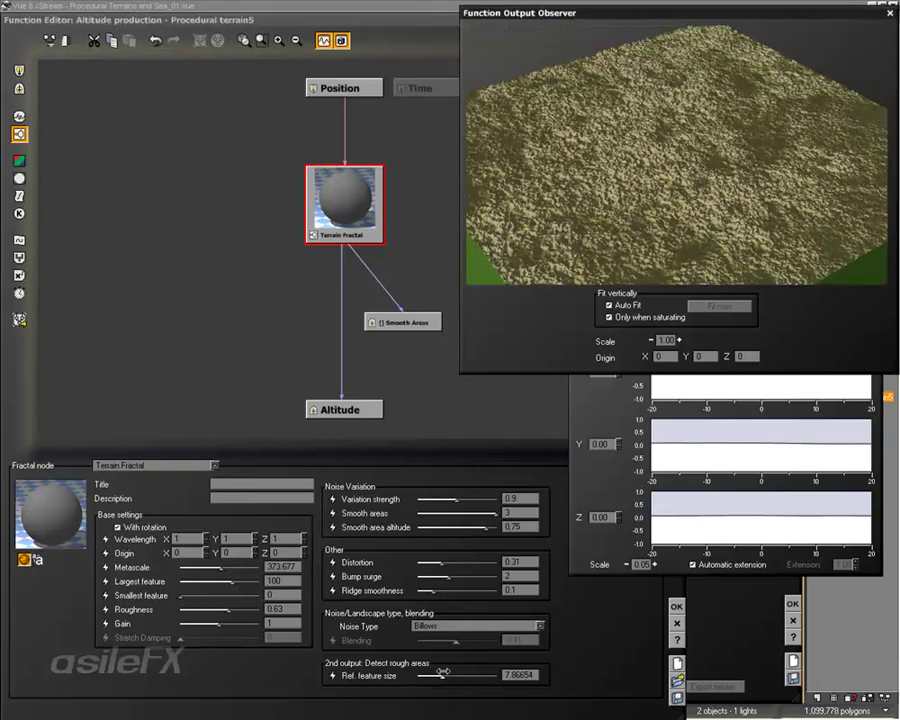
pyautogui.moveTo(442, 673); pyautogui.dragTo(438, 674)
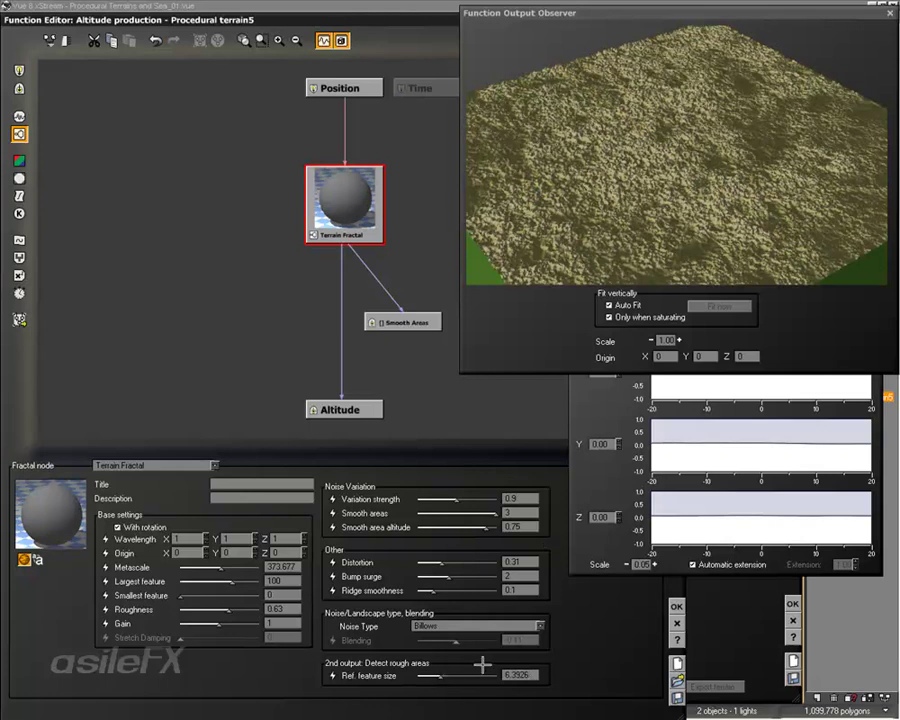
pyautogui.moveTo(450, 678); pyautogui.dragTo(446, 673)
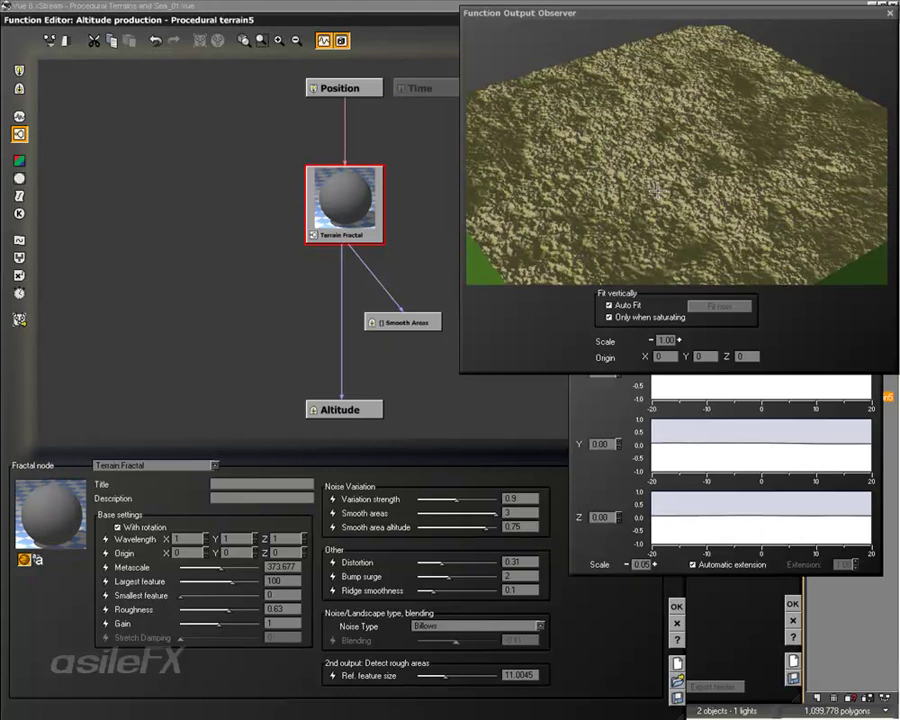
pyautogui.moveTo(657, 190); pyautogui.dragTo(434, 198)
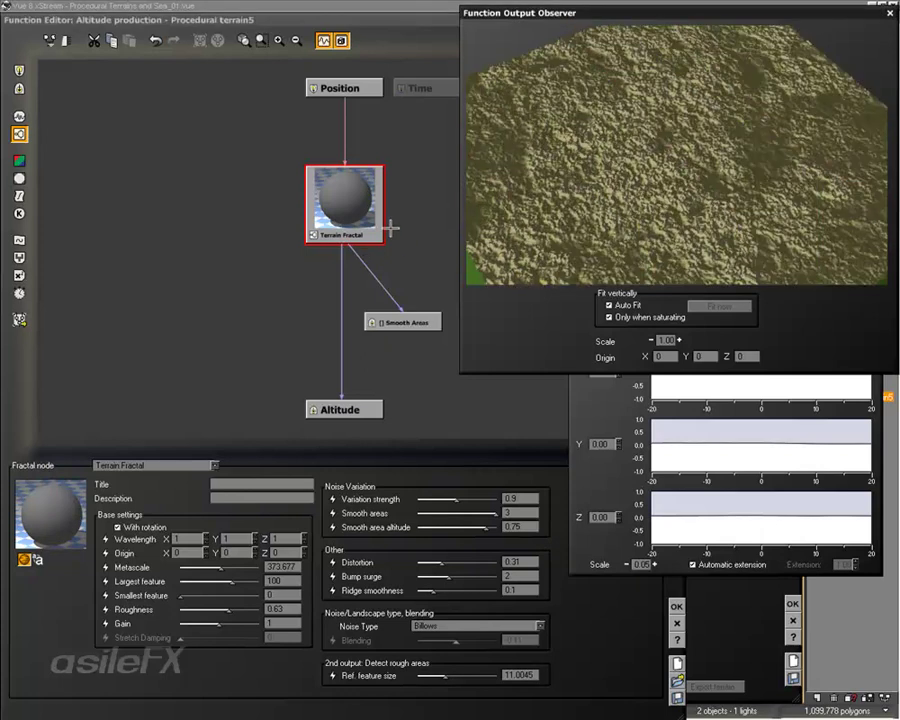
# Delete the link into the Altitude node and reconnect it to the Terrain Fractal's Altitude output
pyautogui.click(342, 264)
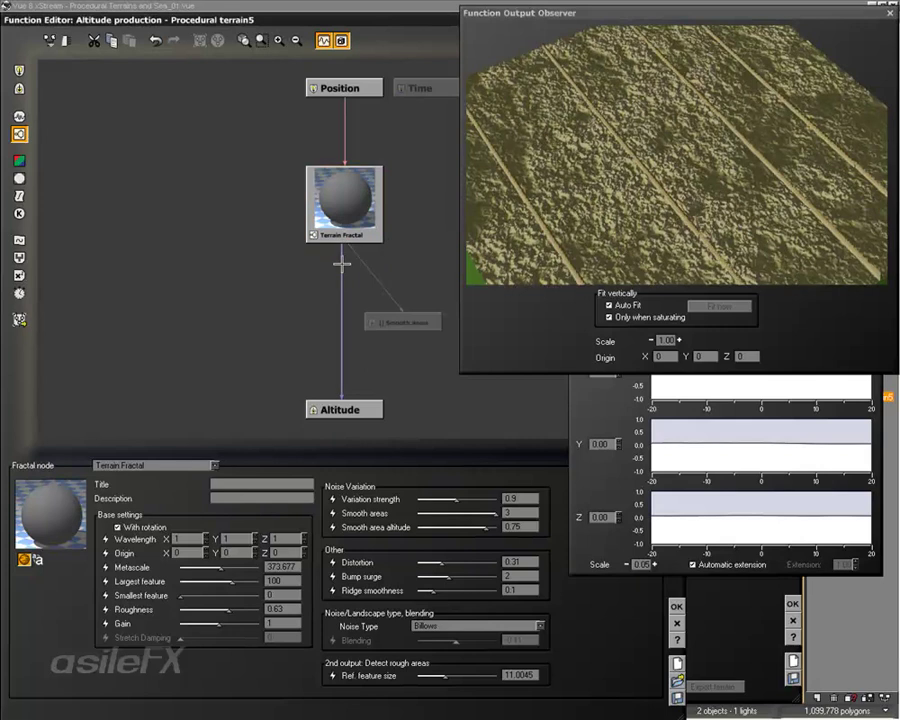
pyautogui.press('Delete')
pyautogui.moveTo(344, 398); pyautogui.dragTo(351, 244)
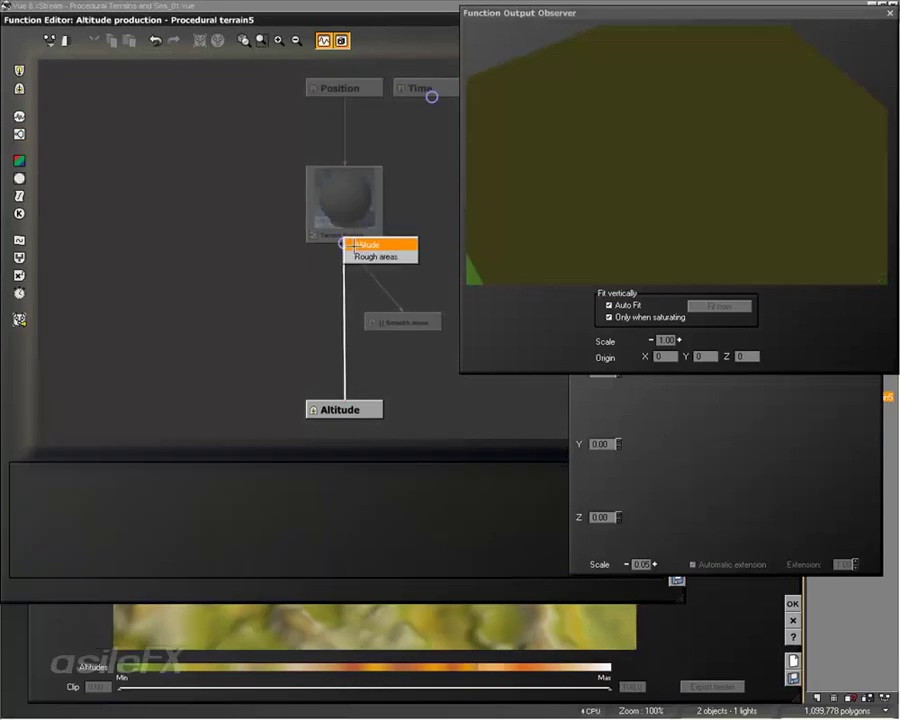
pyautogui.click(351, 244)
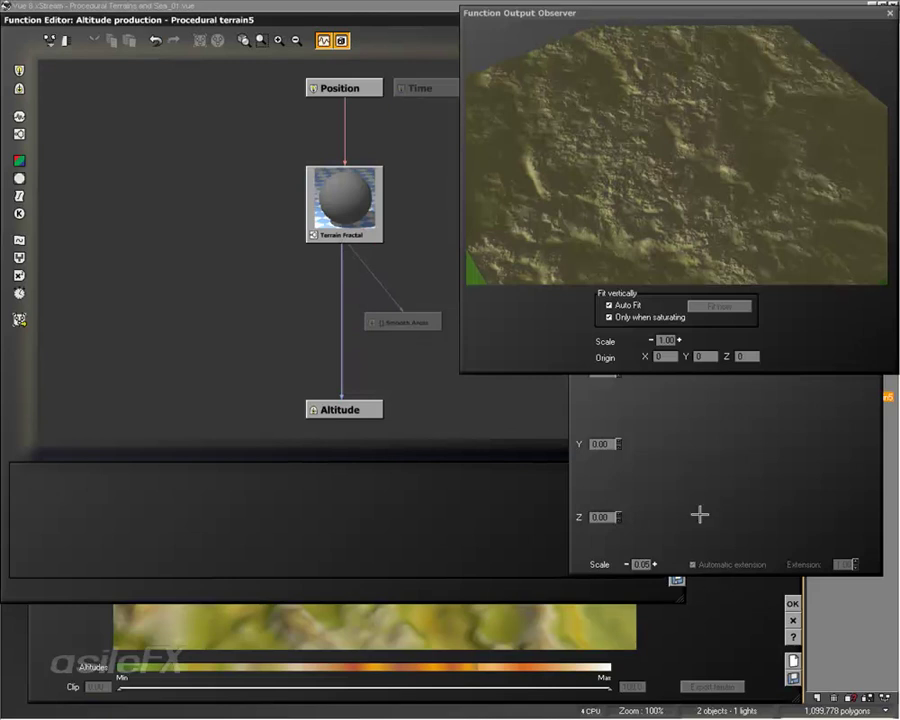
# Close the function node preview, then accept the altitude function and the terrain edits to return to the scene
pyautogui.moveTo(707, 575); pyautogui.dragTo(673, 497)
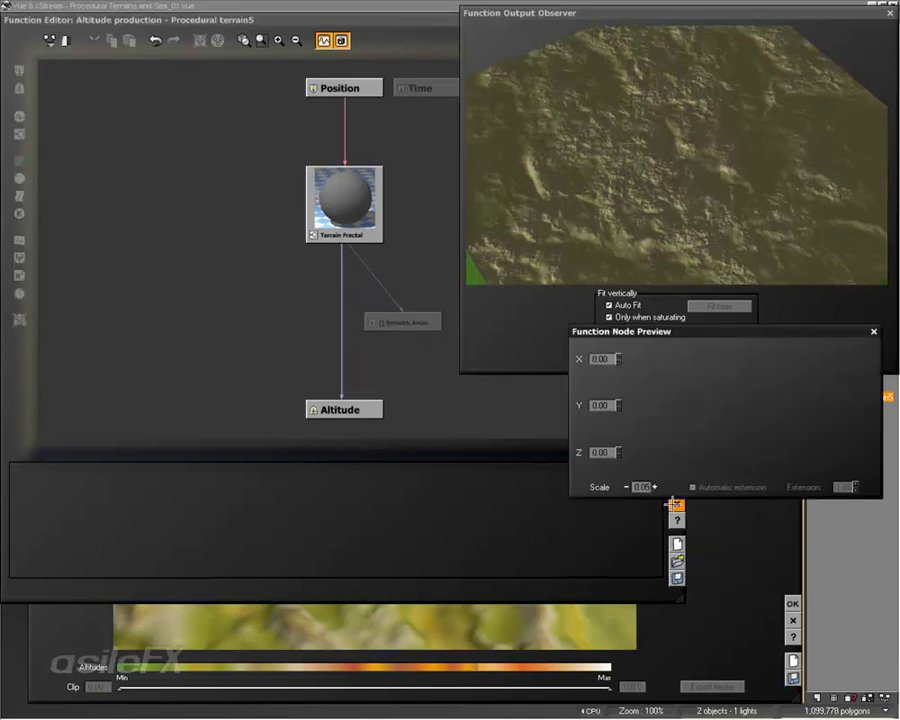
pyautogui.click(874, 331)
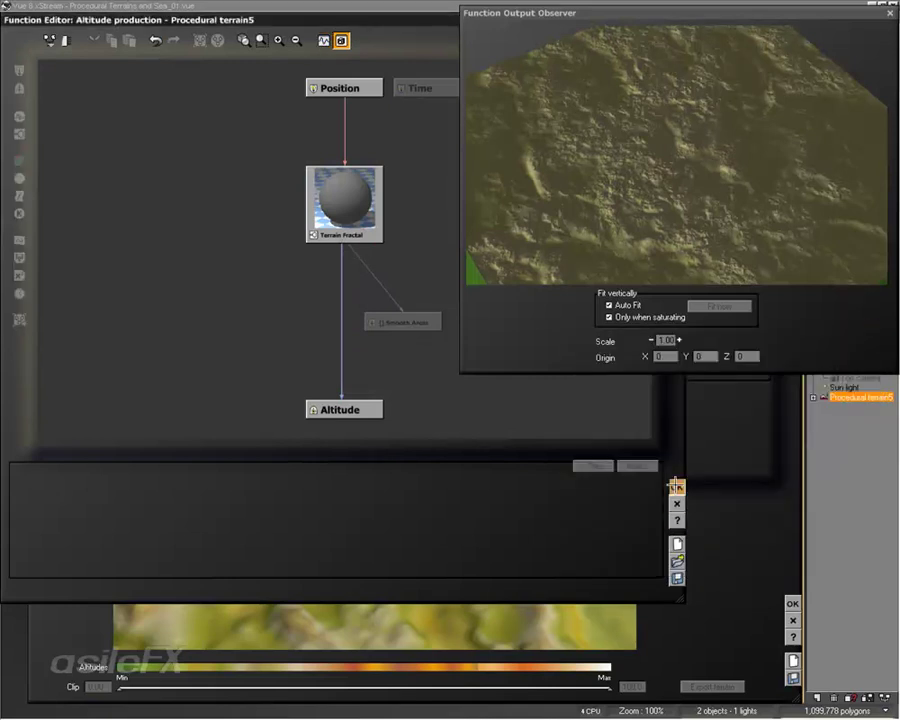
pyautogui.click(676, 486)
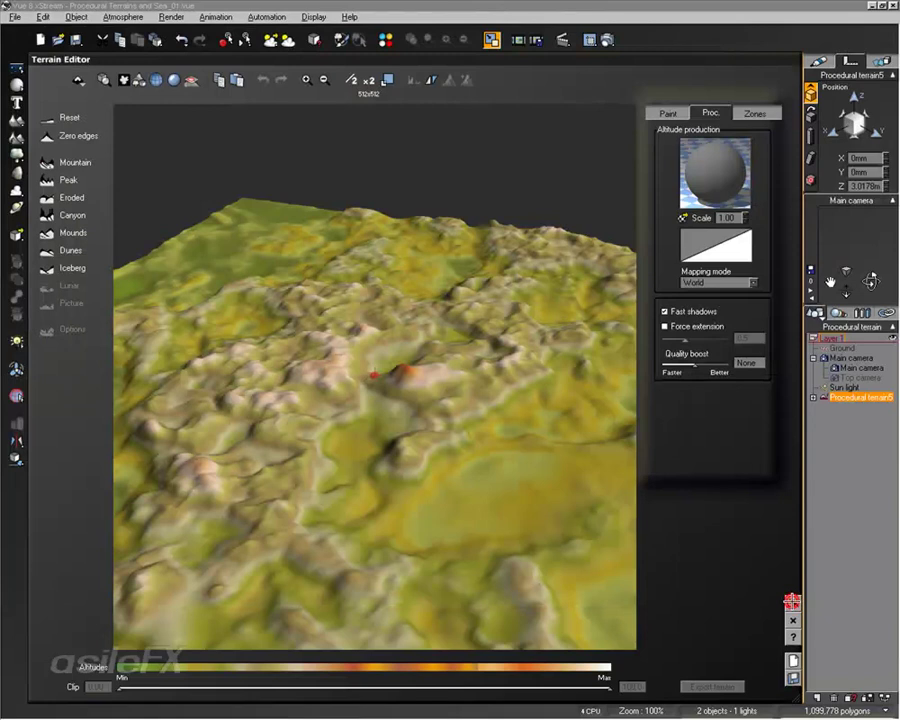
pyautogui.click(792, 601)
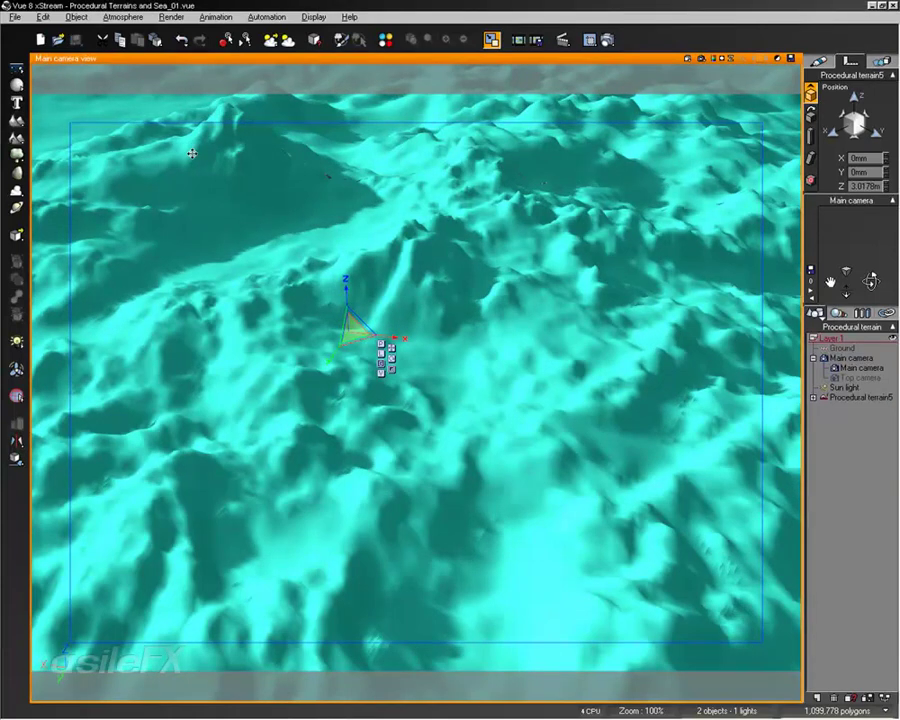
# Open the terrain's default material in the advanced material editor and close it again
pyautogui.click(815, 61)
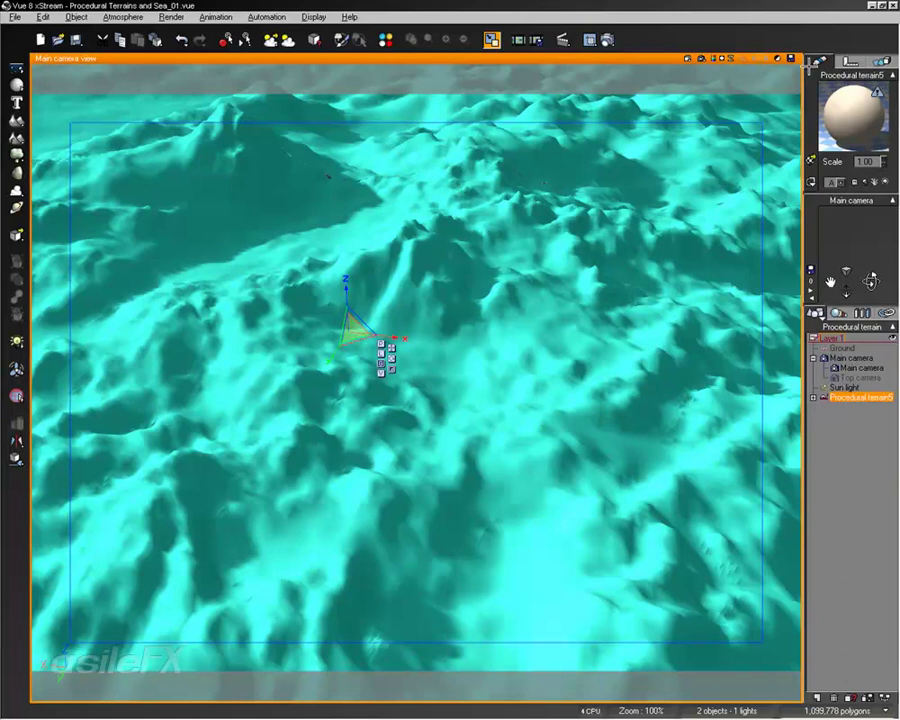
pyautogui.rightClick(851, 110)
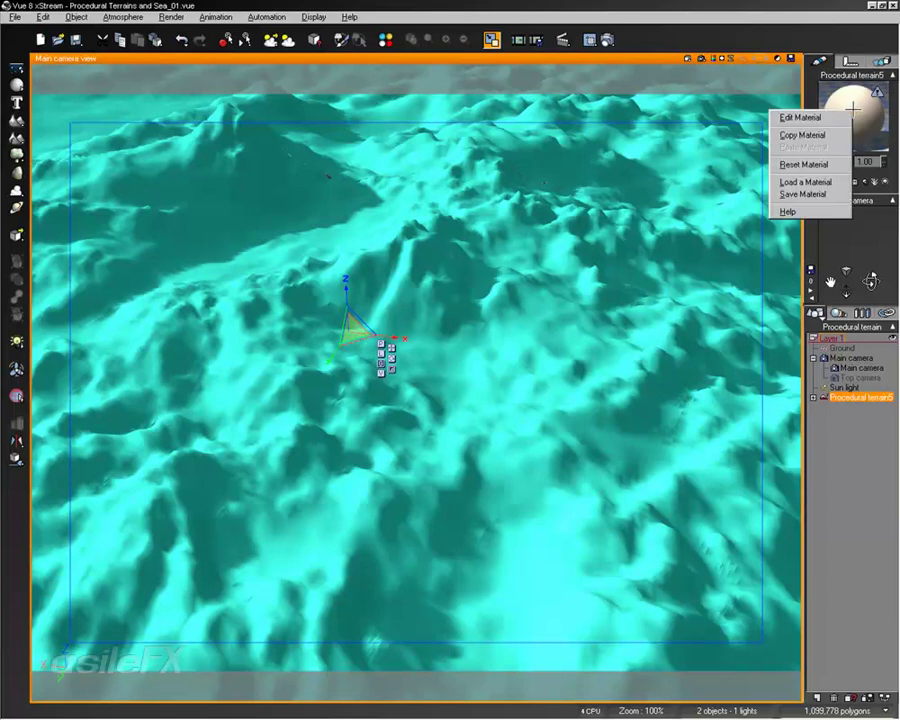
pyautogui.click(800, 117)
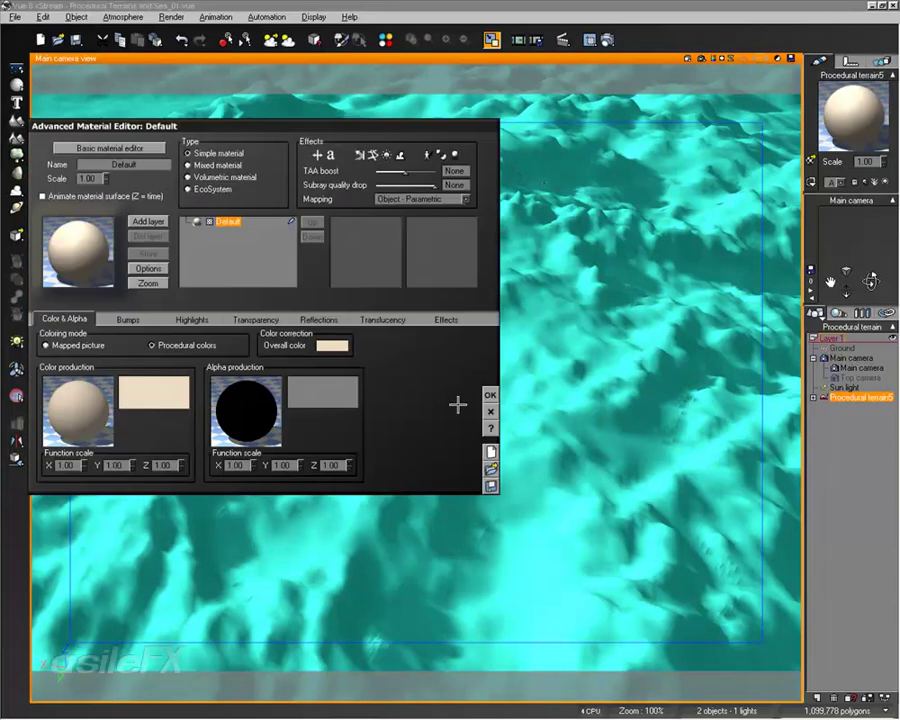
pyautogui.click(490, 394)
# Load the Simple Grass material from the Material Layers collection onto the procedural terrain
pyautogui.click(810, 160)
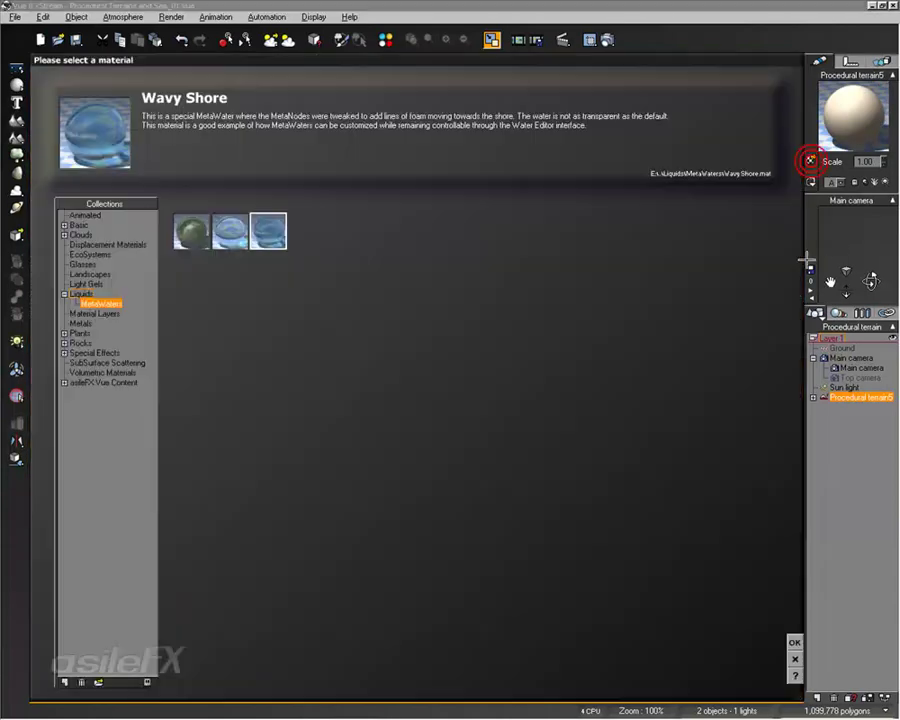
pyautogui.click(96, 274)
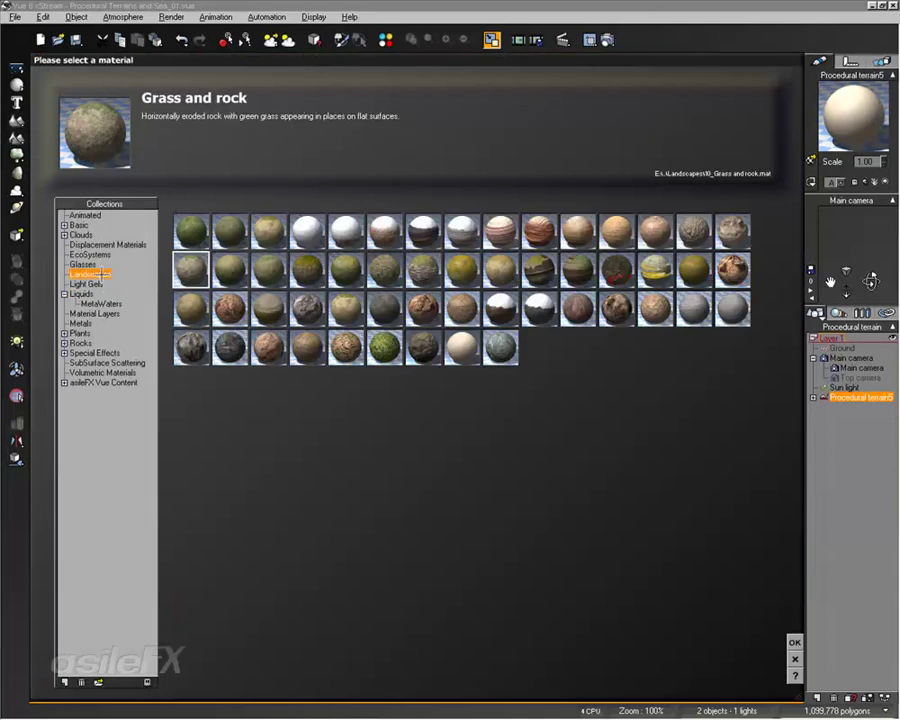
pyautogui.click(80, 323)
pyautogui.click(94, 313)
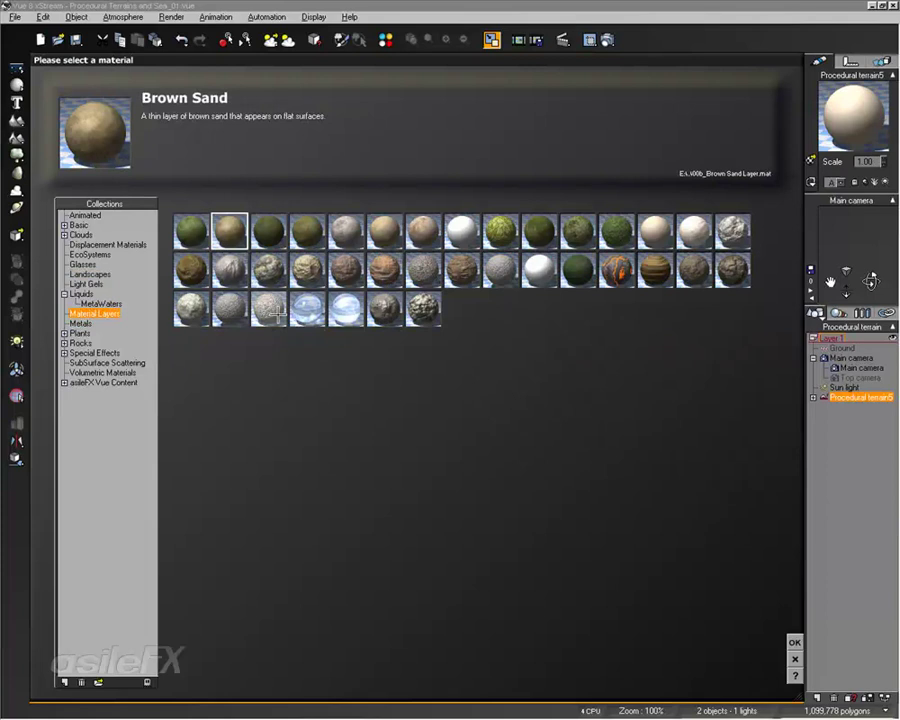
pyautogui.click(548, 233)
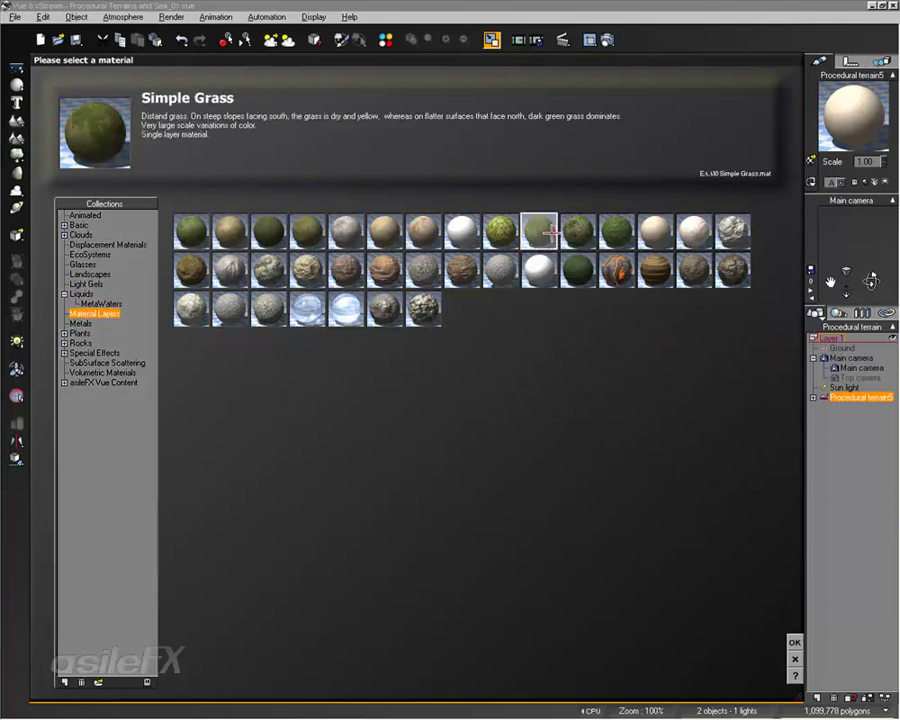
pyautogui.click(794, 642)
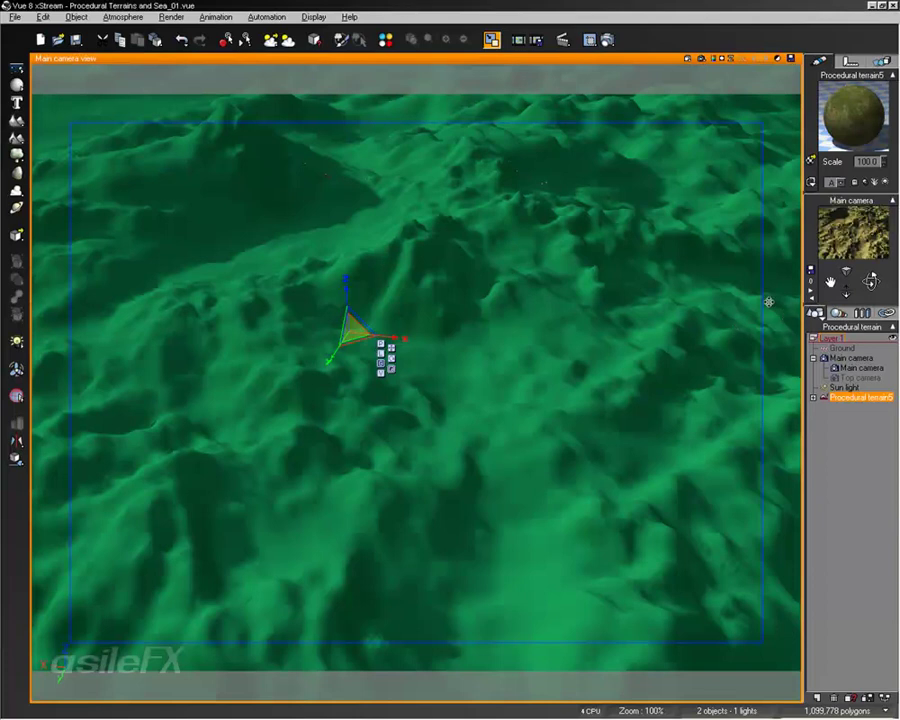
# Set the main camera preview's quality to Fast
pyautogui.rightClick(845, 231)
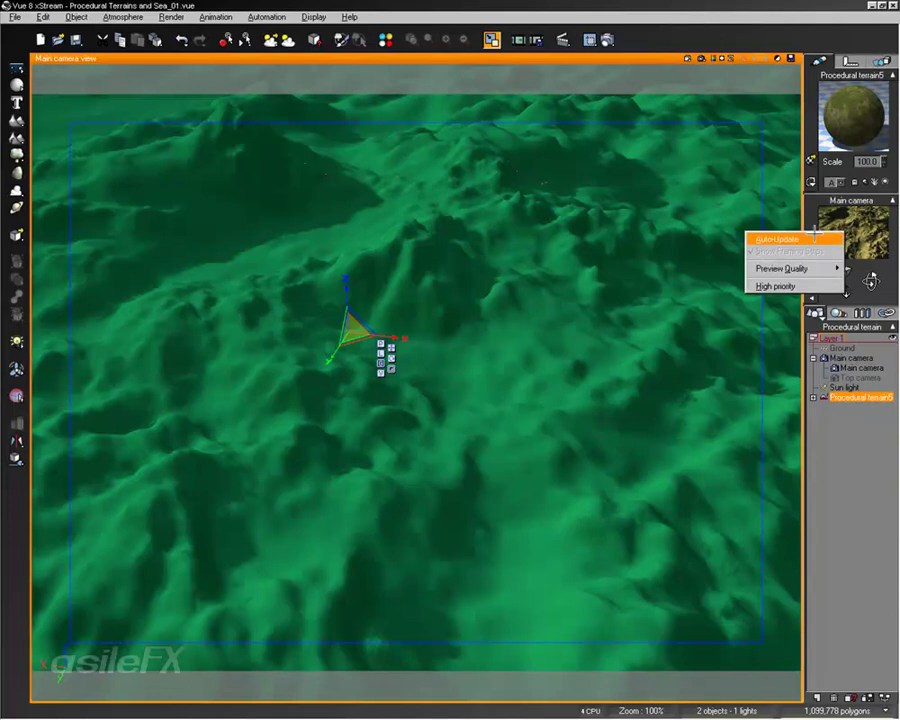
pyautogui.moveTo(802, 268)
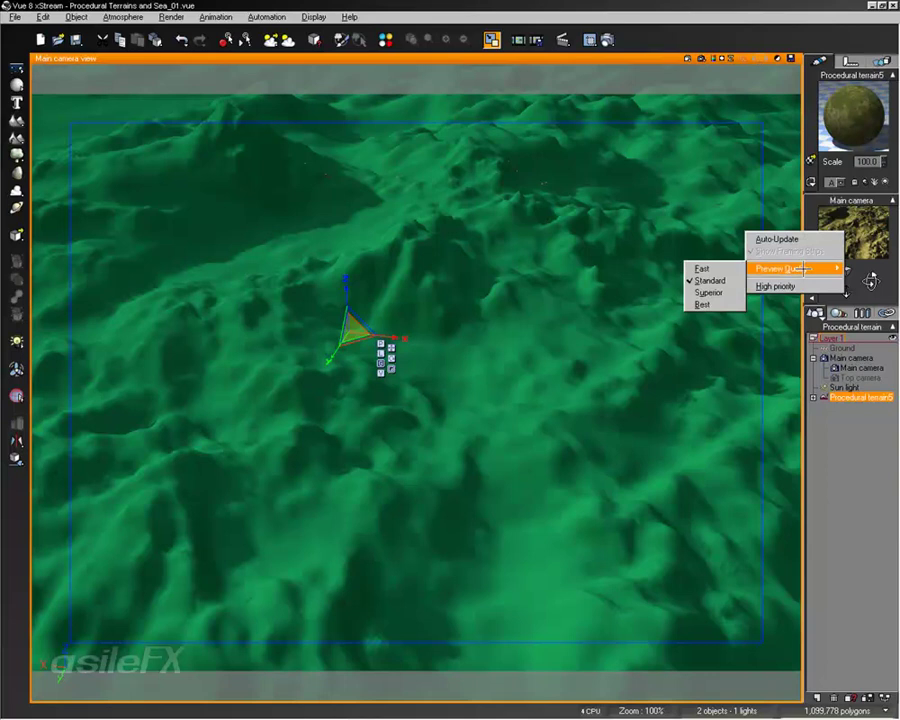
pyautogui.click(702, 267)
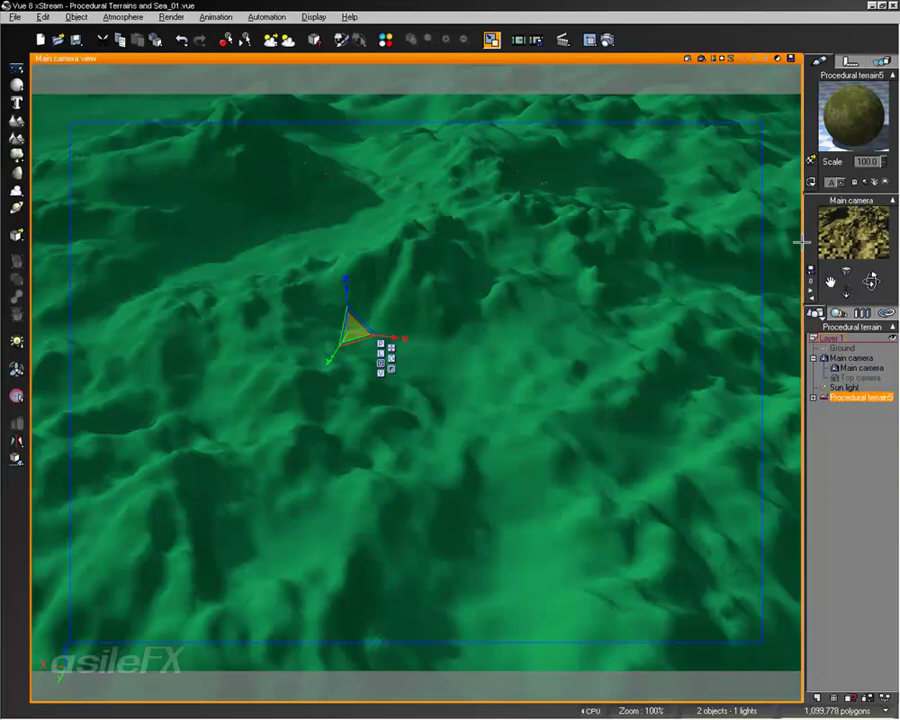
pyautogui.rightClick(750, 216)
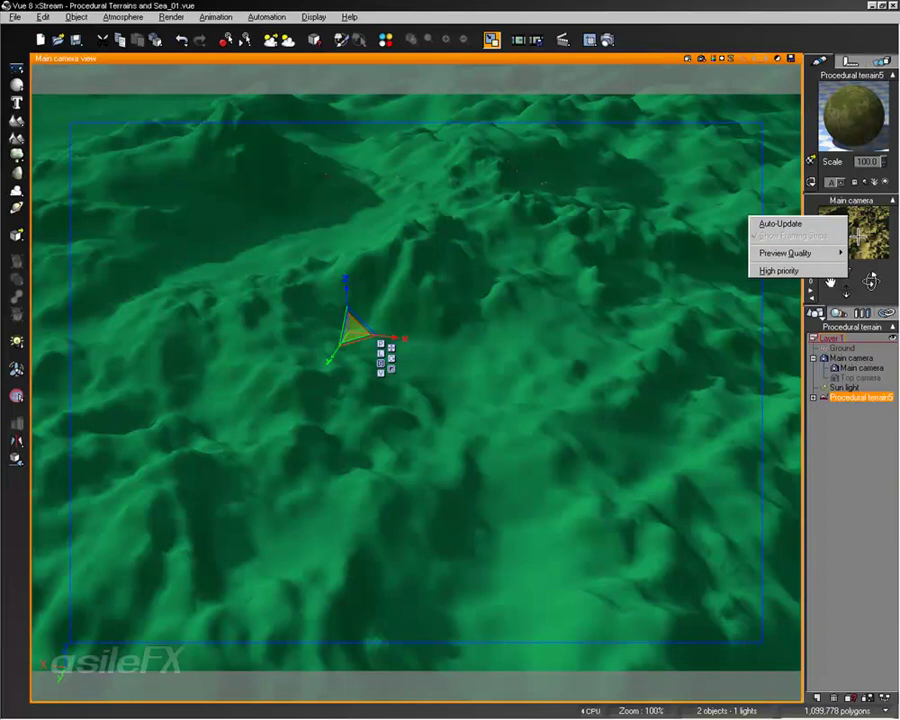
pyautogui.click(738, 181)
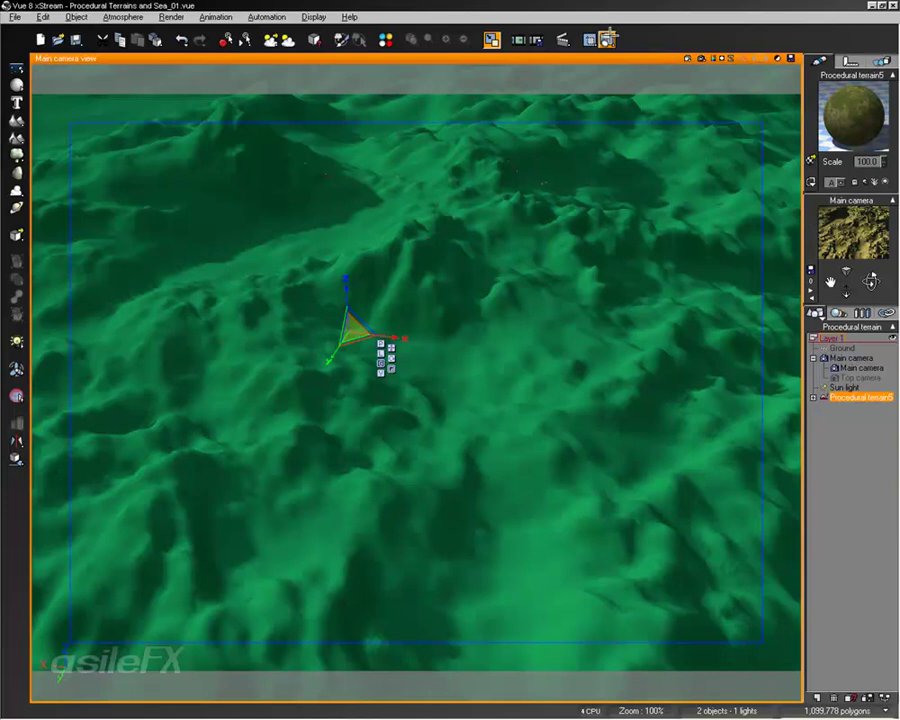
# Edit the terrain's Simple Grass material and add Large Scale Rock from the Material Layers collection as a layer above it
pyautogui.doubleClick(843, 118)
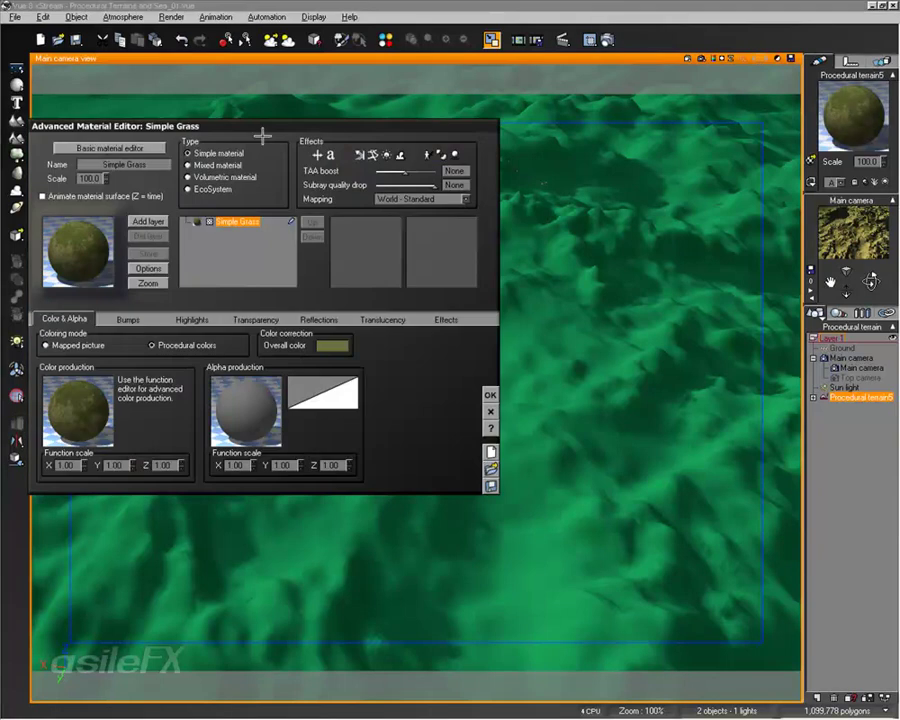
pyautogui.moveTo(262, 129); pyautogui.dragTo(264, 68)
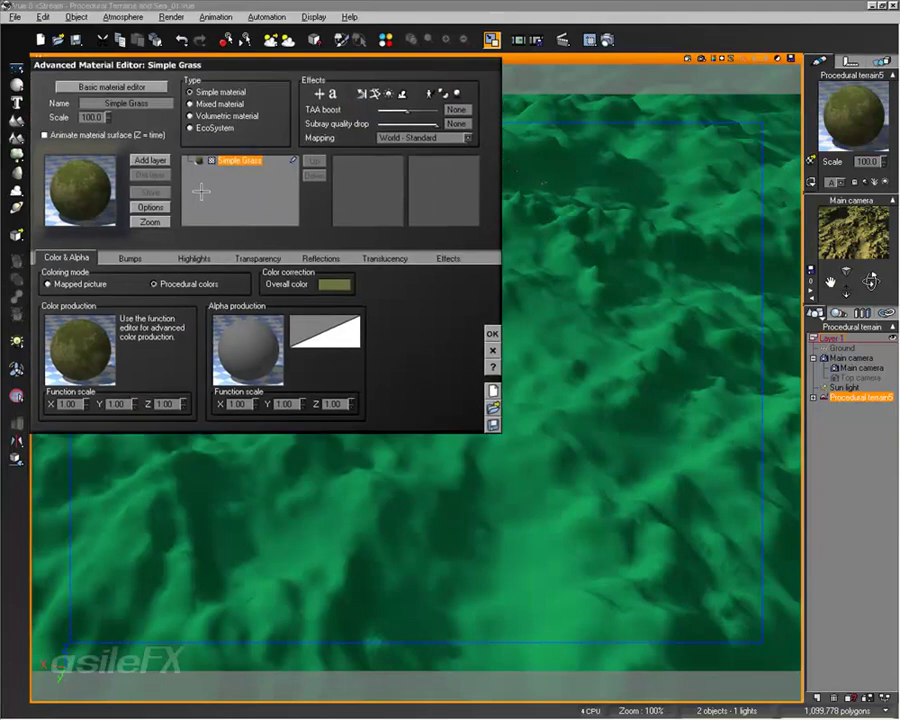
pyautogui.click(158, 157)
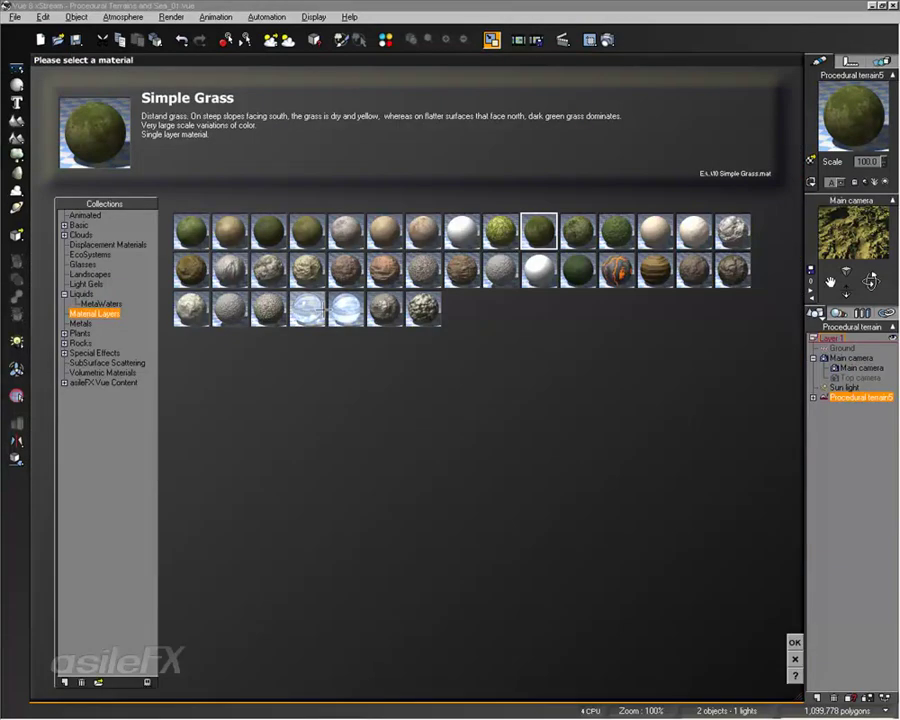
pyautogui.click(346, 230)
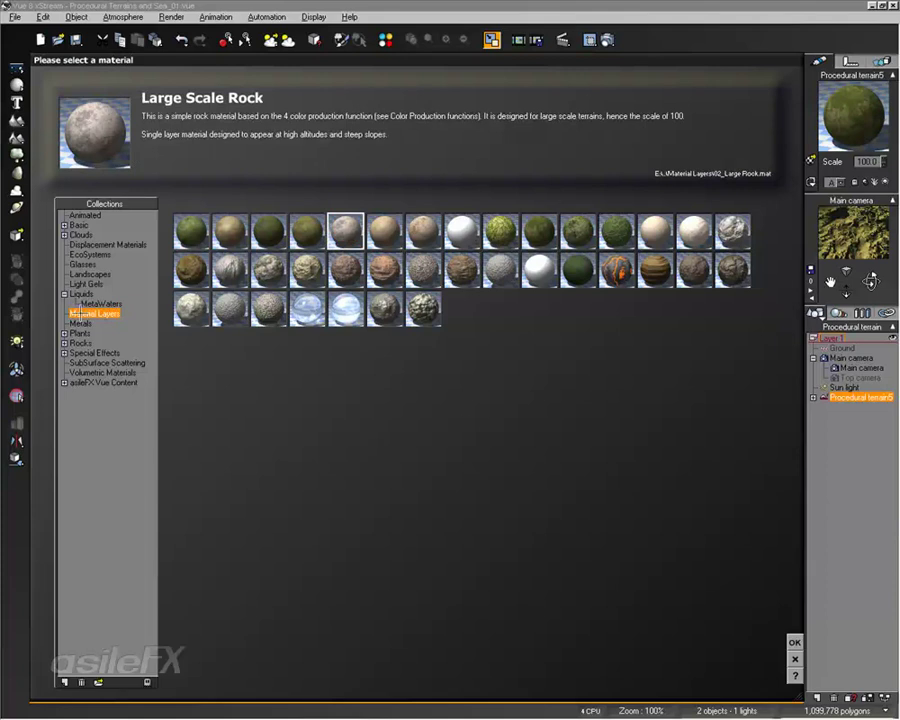
pyautogui.click(794, 643)
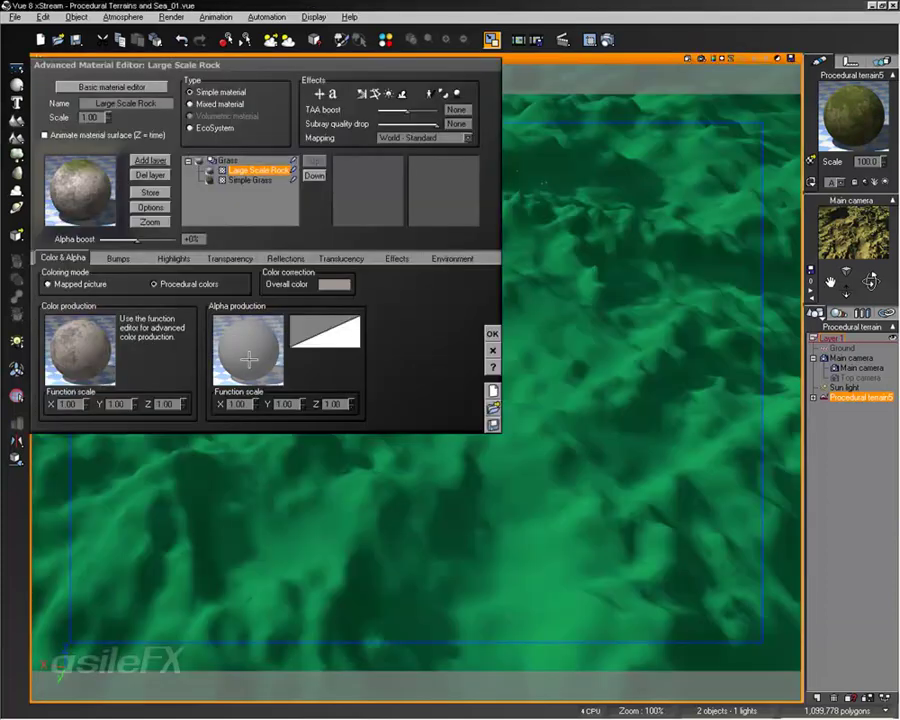
# Check the rock layer's environment constraints, then try Simple Grass as the upper layer, check its constraints, and move it back down
pyautogui.click(445, 258)
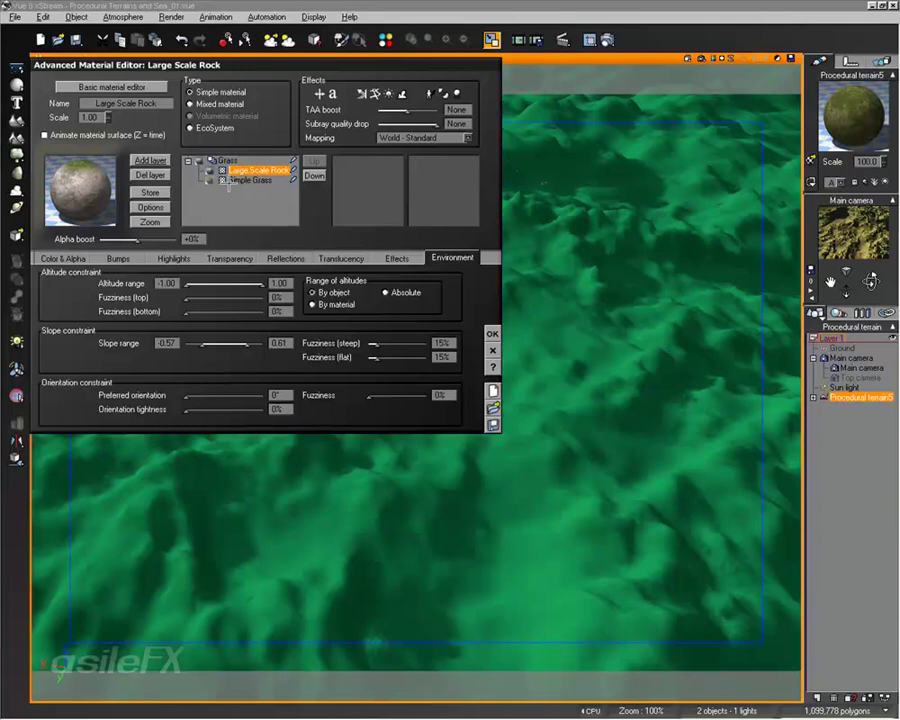
pyautogui.click(247, 180)
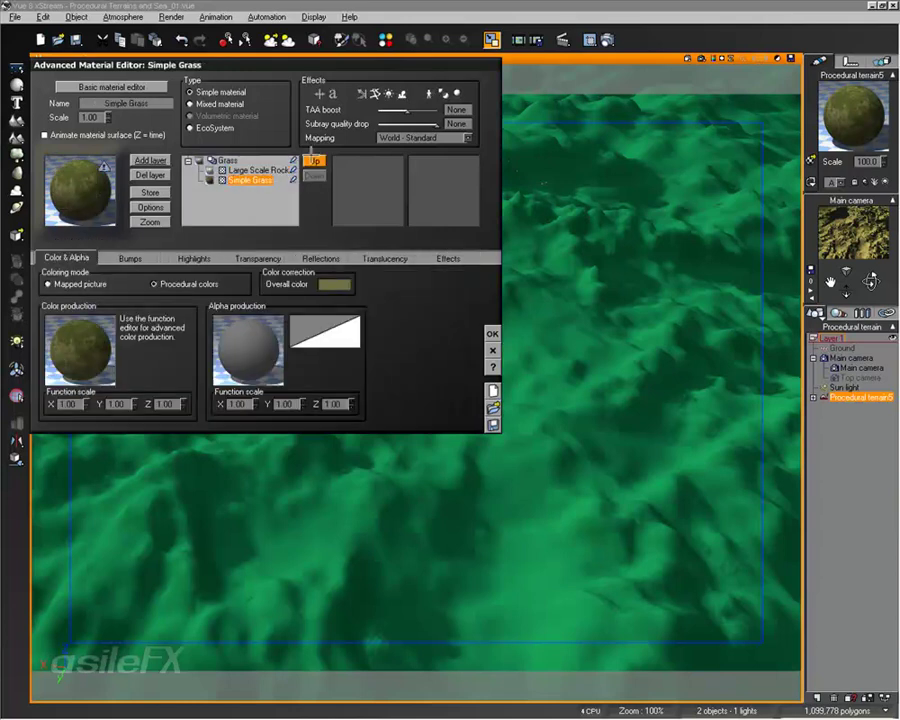
pyautogui.click(314, 160)
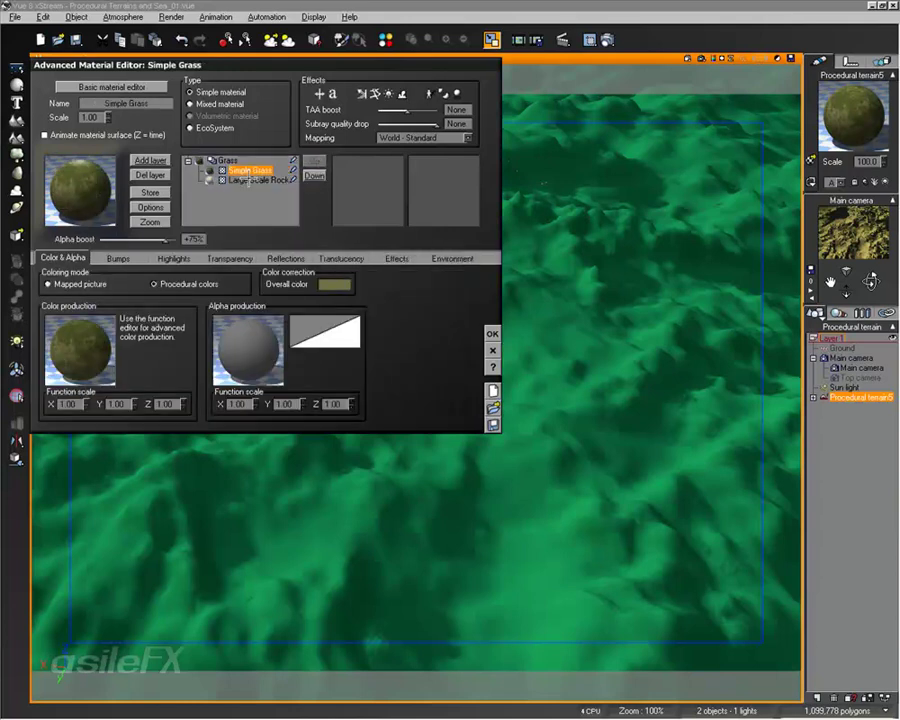
pyautogui.click(450, 257)
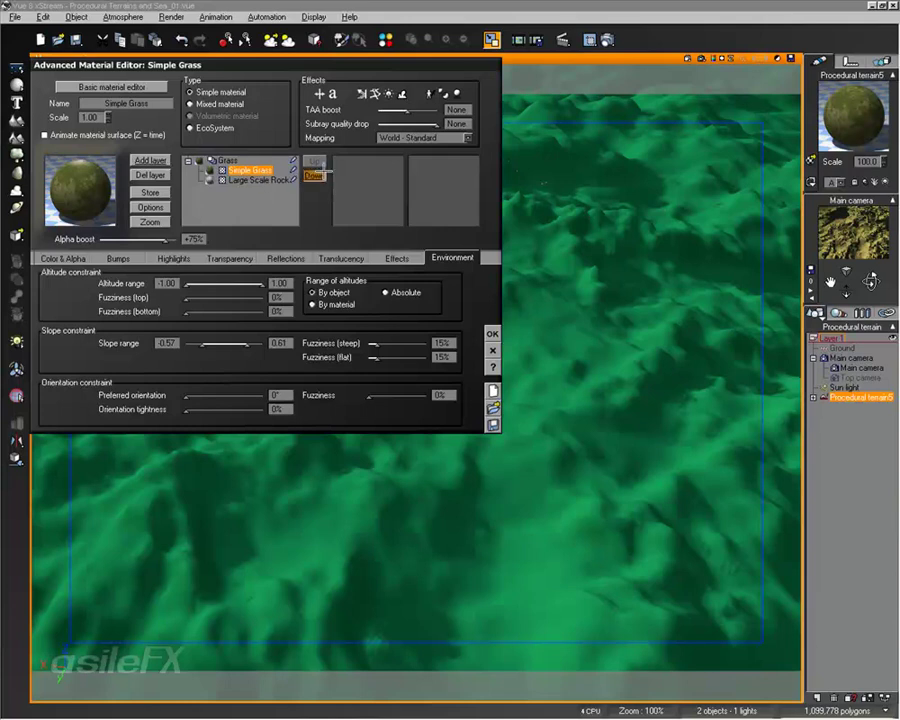
pyautogui.click(314, 175)
# Set the Large Scale Rock layer's slope range to -1.00 to 1.00 with both slope fuzziness values at 0%, and accept the material
pyautogui.click(245, 170)
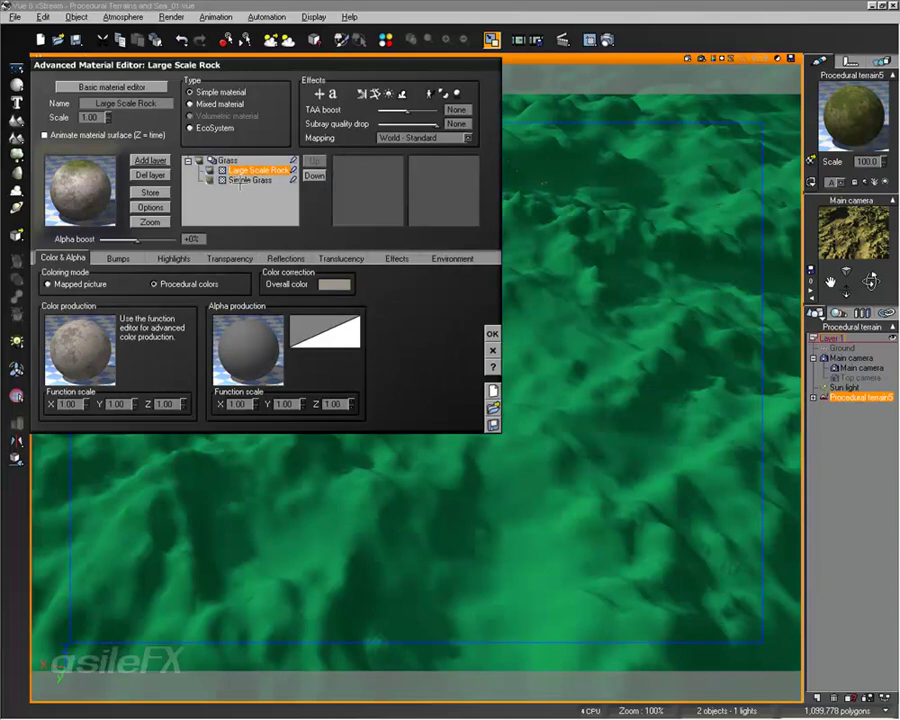
pyautogui.click(193, 238)
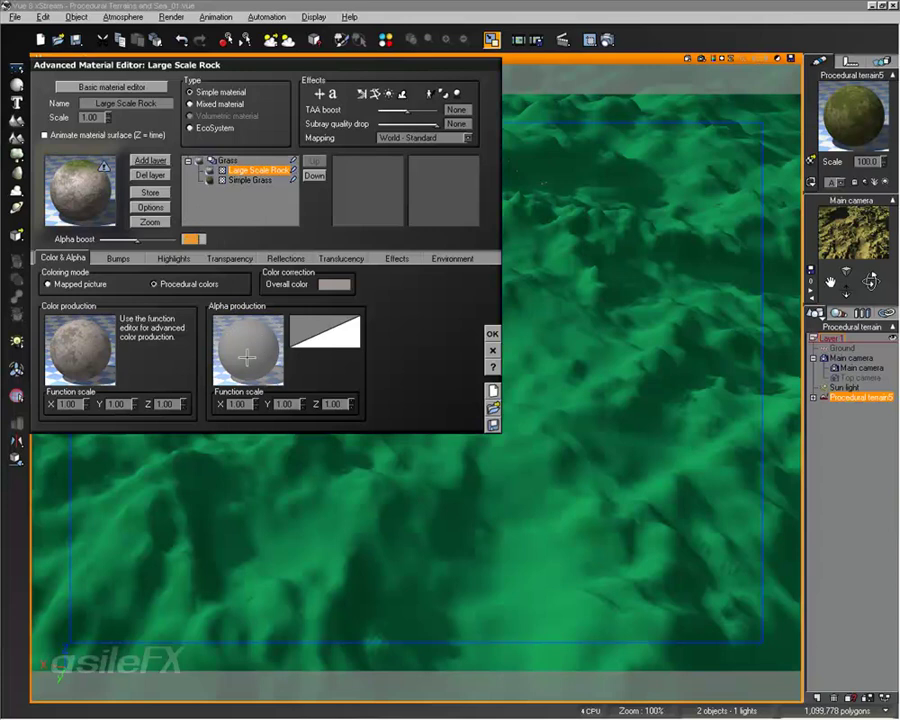
pyautogui.click(465, 259)
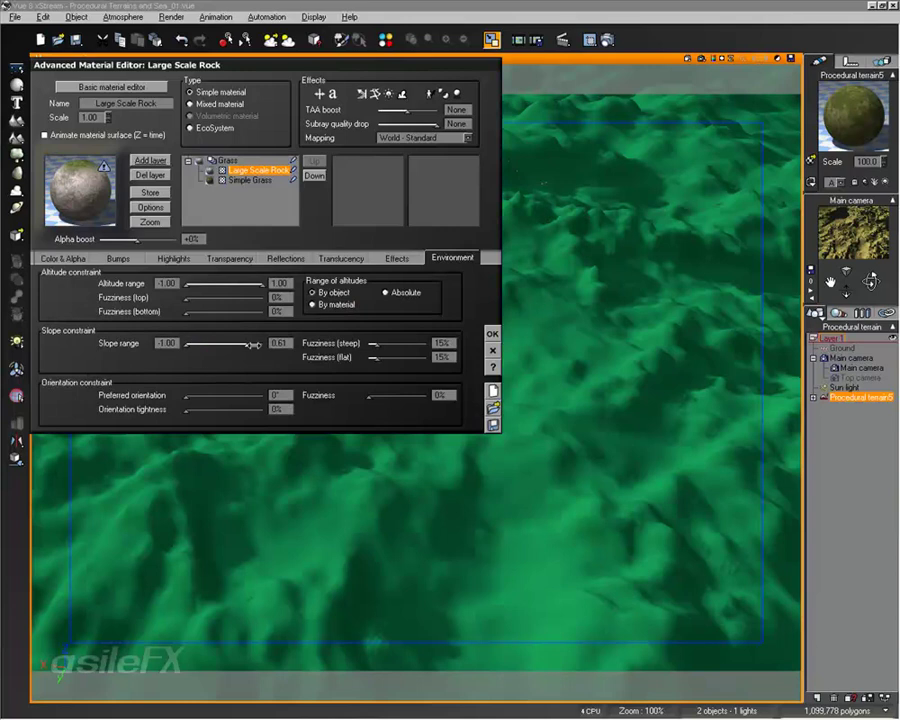
pyautogui.moveTo(209, 347); pyautogui.dragTo(257, 344)
pyautogui.moveTo(374, 343); pyautogui.dragTo(348, 357)
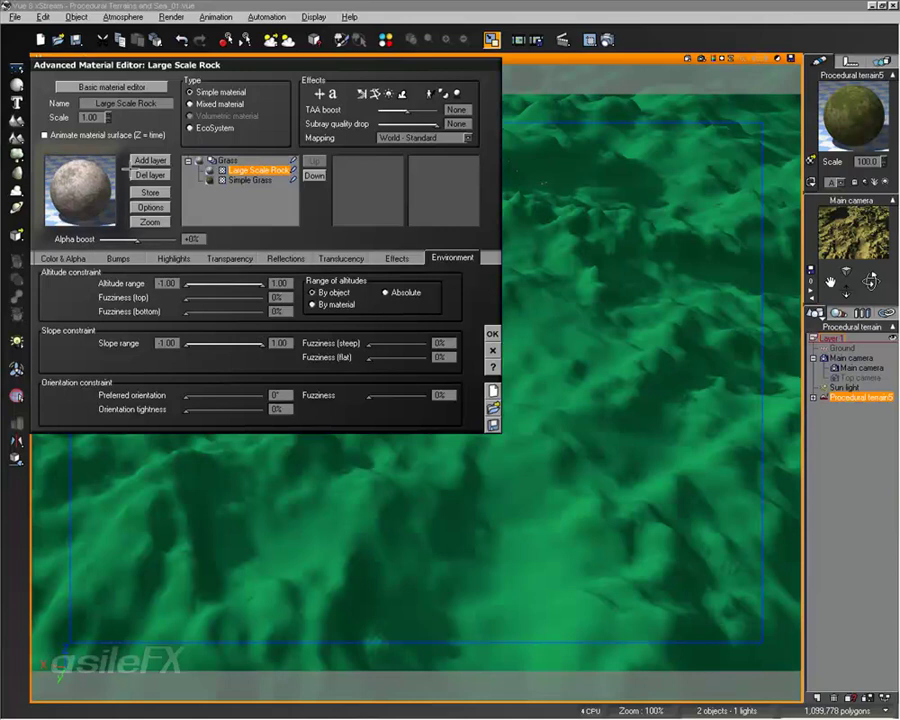
pyautogui.click(86, 257)
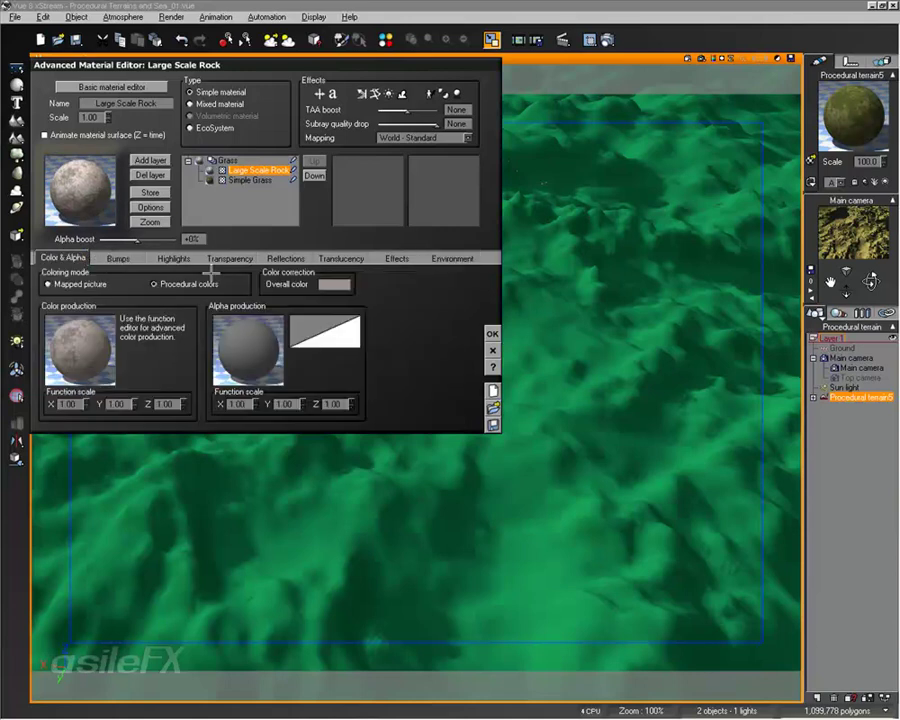
pyautogui.click(492, 333)
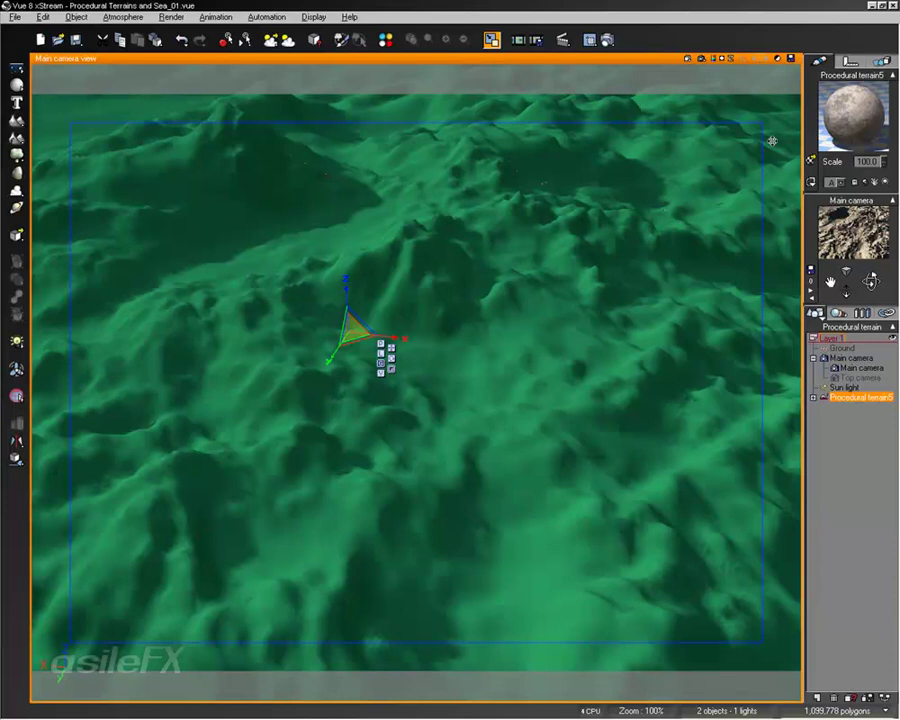
# Open the Large Scale Rock layer's alpha production function and move the color nodes aside to clear space above the Alpha output
pyautogui.doubleClick(865, 98)
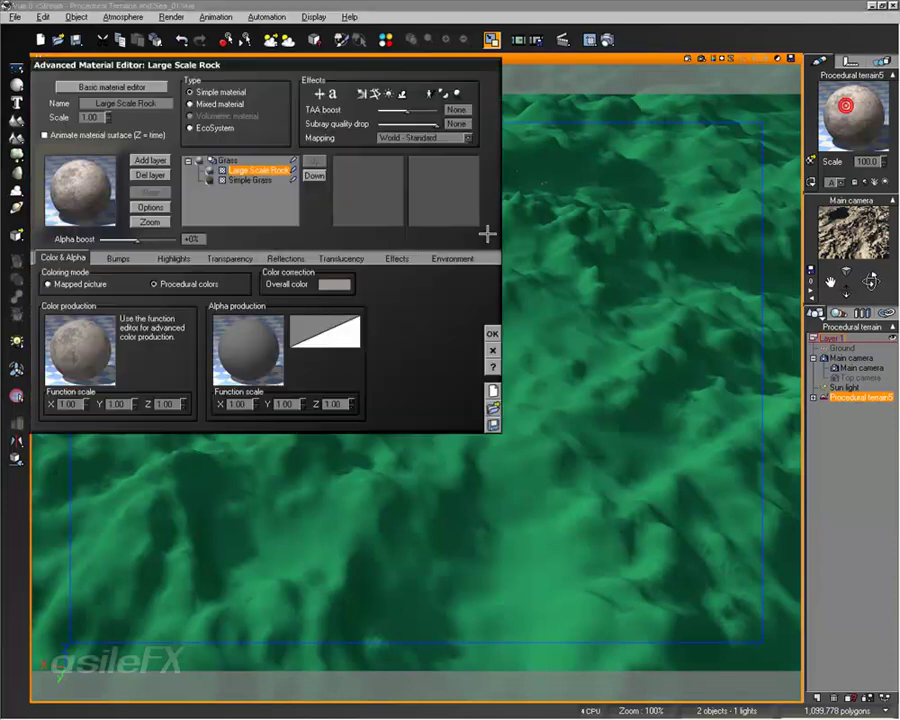
pyautogui.rightClick(258, 337)
pyautogui.click(318, 343)
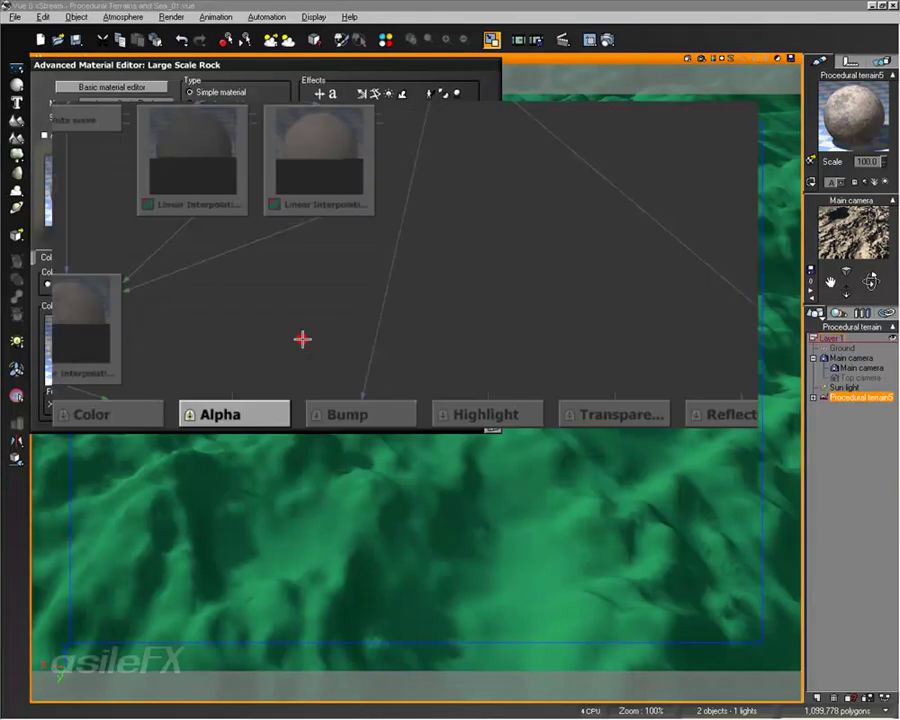
pyautogui.moveTo(356, 344); pyautogui.dragTo(242, 332)
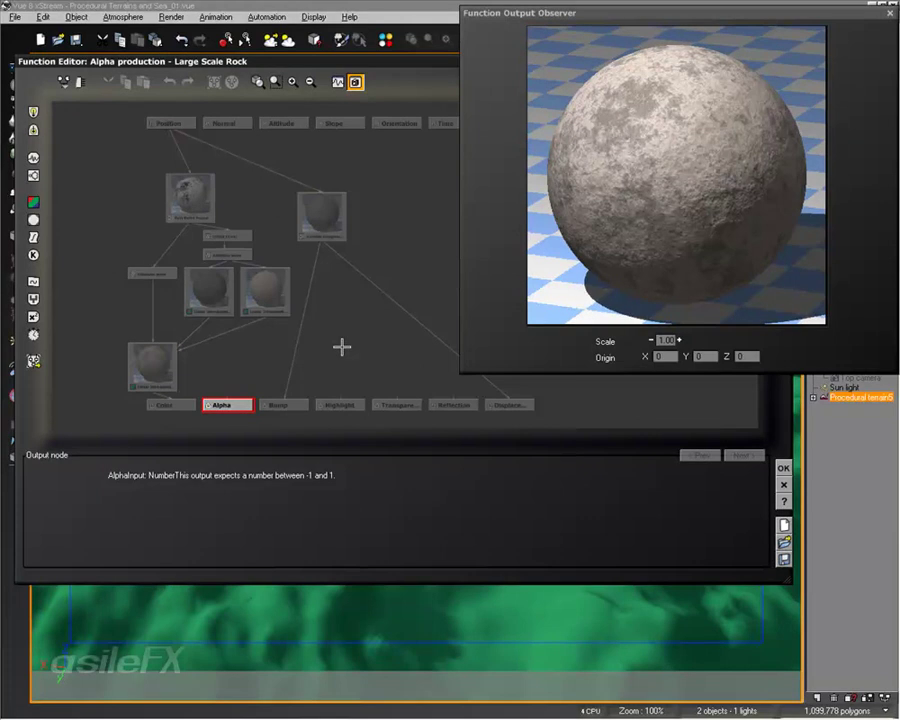
pyautogui.moveTo(114, 194); pyautogui.dragTo(284, 323)
pyautogui.hotkey('ctrl', 'g')
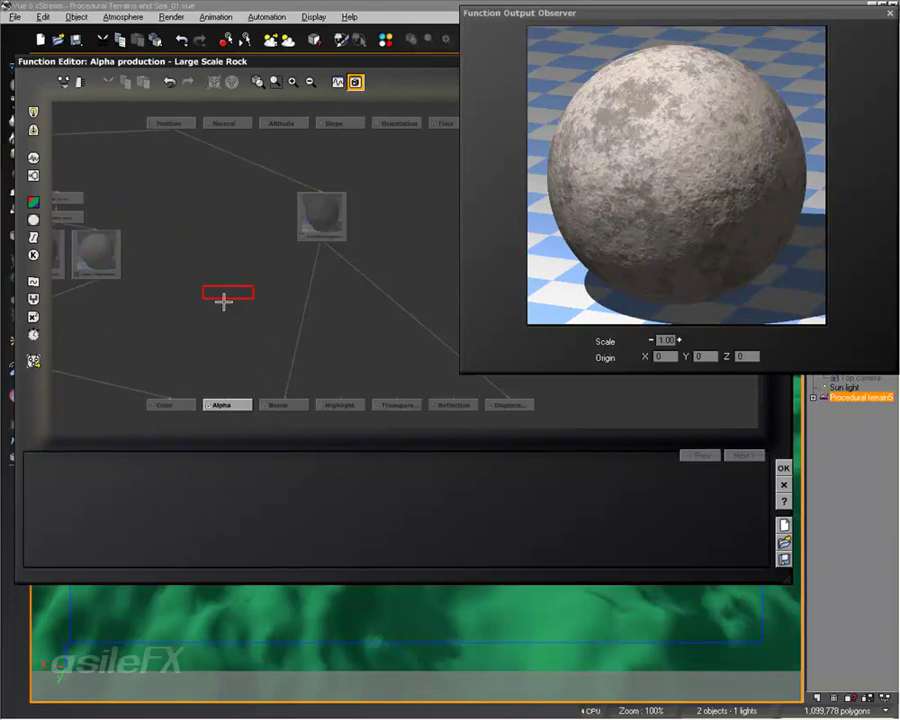
# Set the function editor's preview object to Terrain in the preview options
pyautogui.click(63, 81)
pyautogui.click(105, 158)
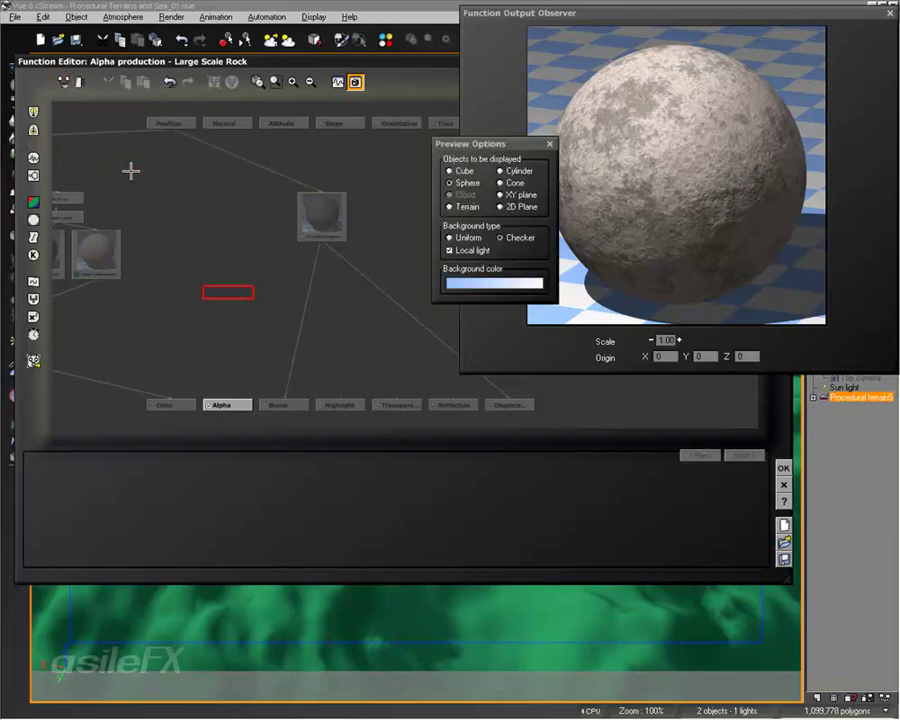
pyautogui.click(64, 81)
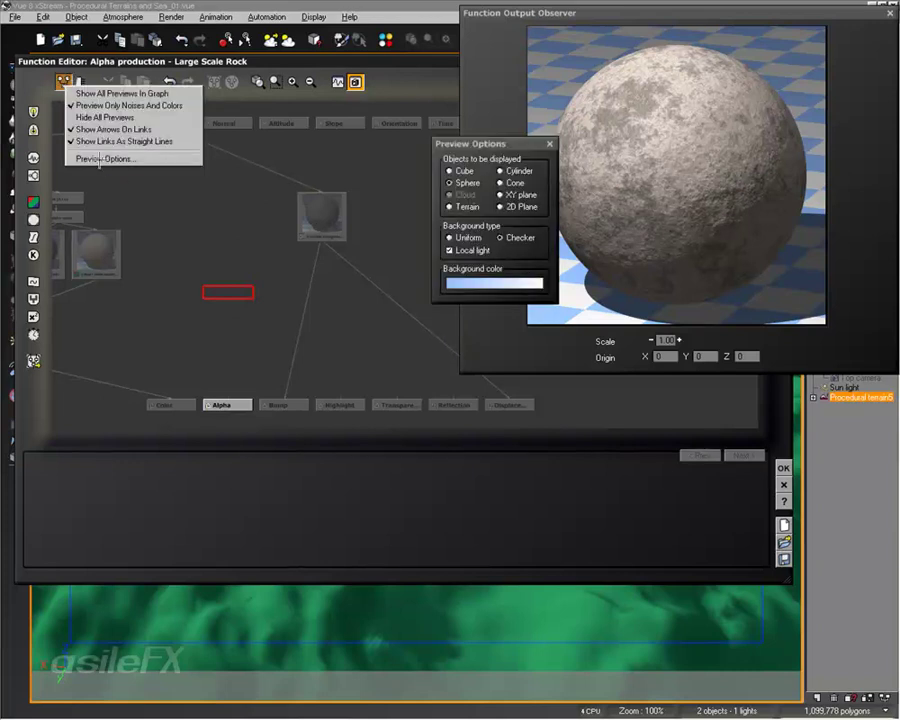
pyautogui.click(468, 207)
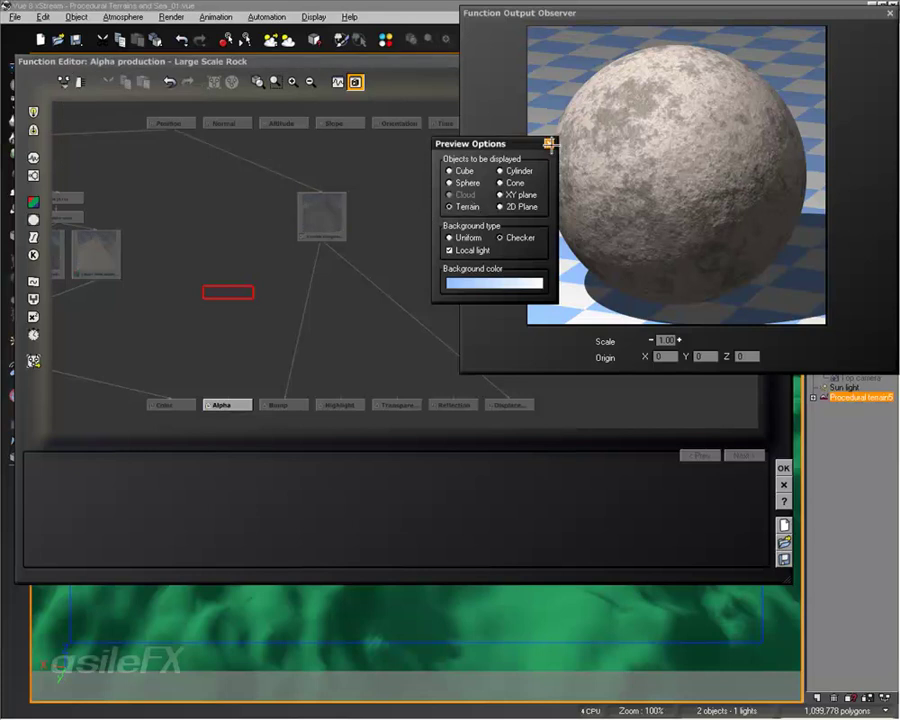
# Close the preview options and examine the Variable Roughness Fractal node's settings and its place among the function's nodes
pyautogui.click(549, 144)
pyautogui.moveTo(223, 258); pyautogui.dragTo(258, 253, button='right')
pyautogui.click(294, 82)
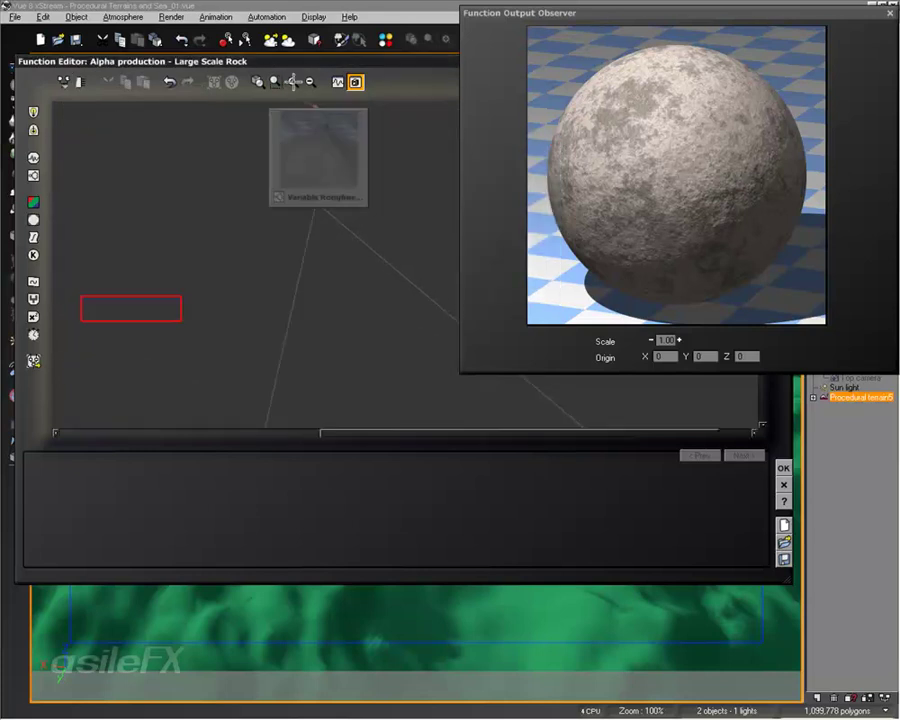
pyautogui.moveTo(319, 199); pyautogui.dragTo(302, 274, button='right')
pyautogui.click(300, 236)
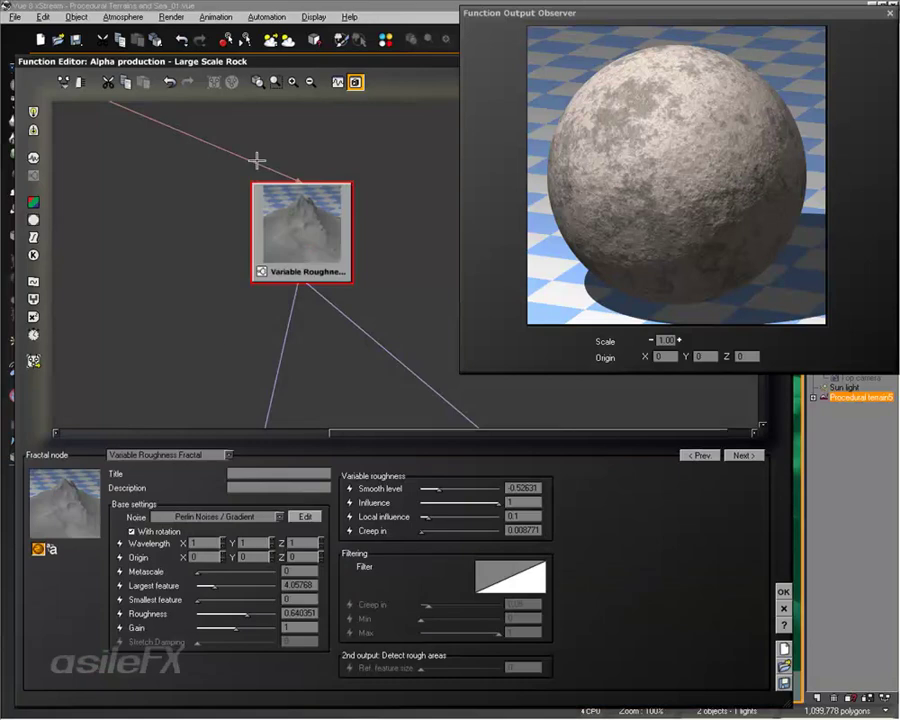
pyautogui.moveTo(198, 254); pyautogui.dragTo(545, 268, button='right')
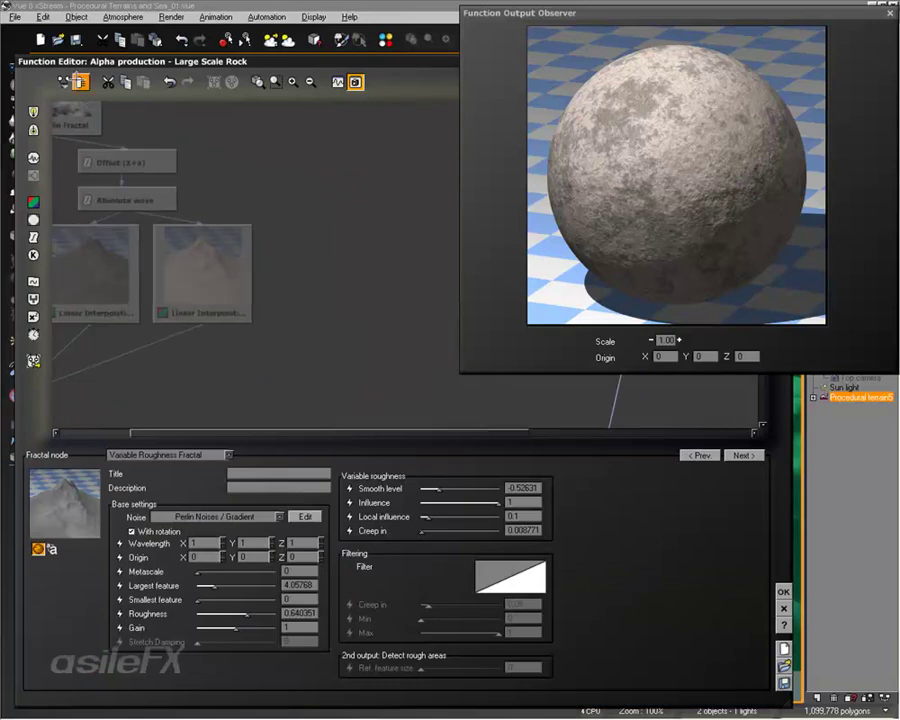
# Set the function preview's background type to Uniform and accept the Large Scale Rock alpha function
pyautogui.click(64, 82)
pyautogui.click(100, 158)
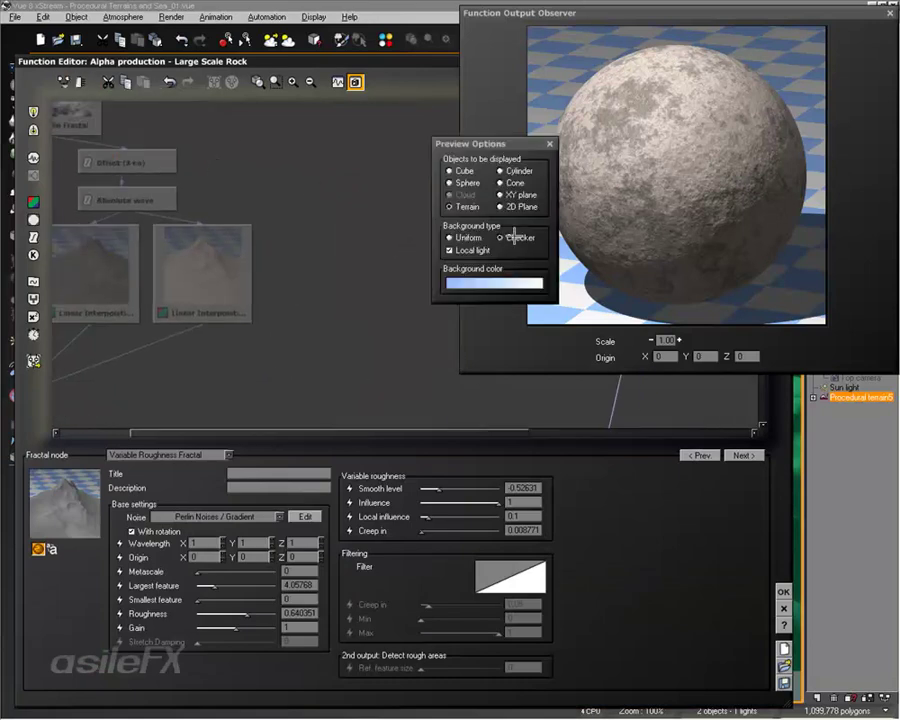
pyautogui.click(460, 239)
pyautogui.click(549, 143)
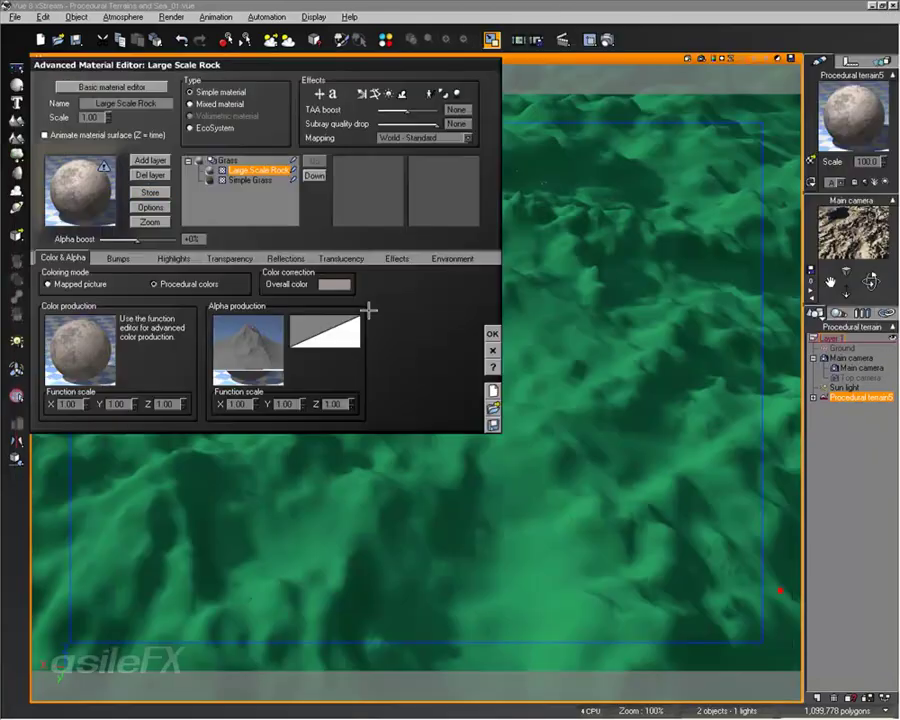
pyautogui.press('Return')
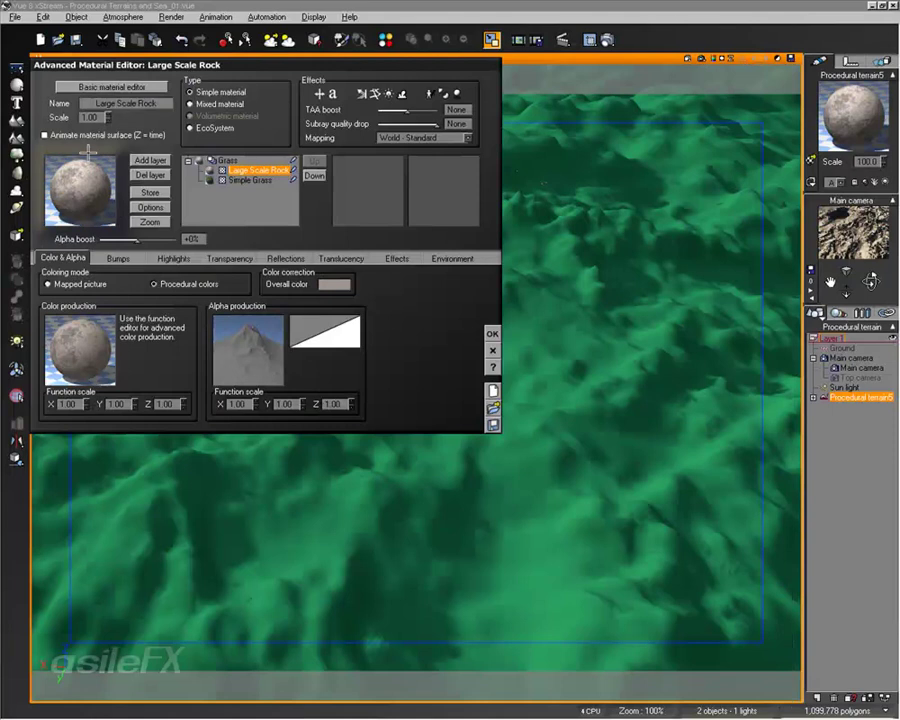
# Set the material preview's displayed object to Terrain and reopen the Large Scale Rock layer's alpha production function
pyautogui.click(152, 206)
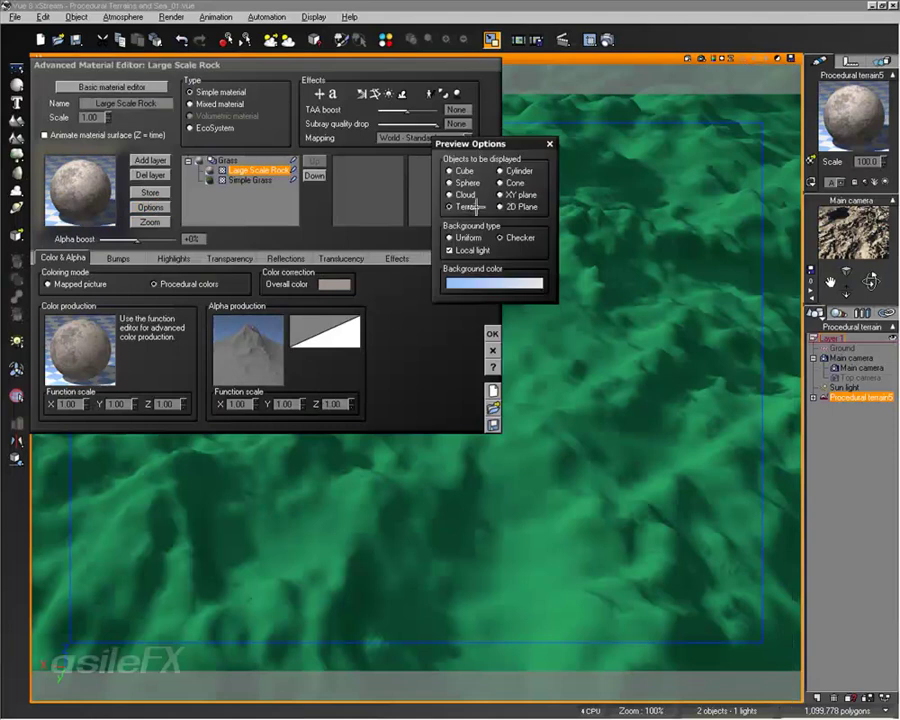
pyautogui.click(548, 142)
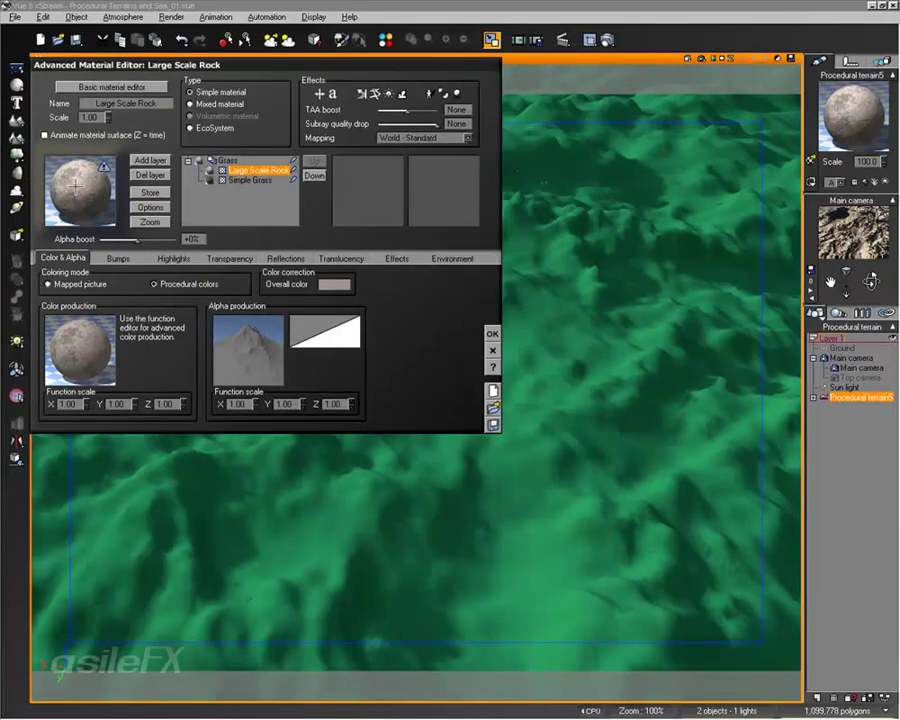
pyautogui.click(259, 349)
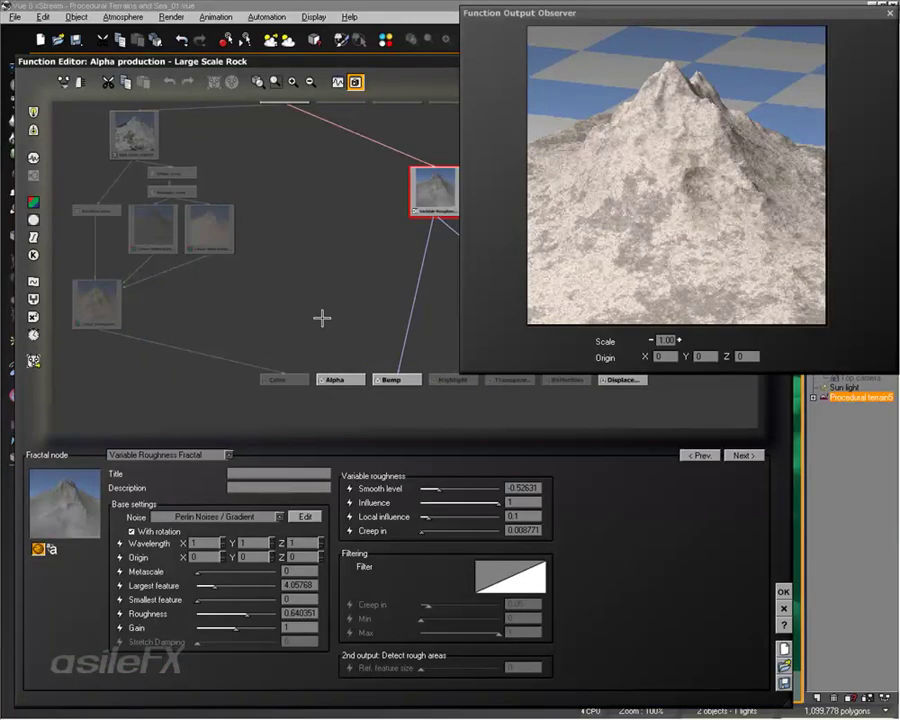
# Drive the Alpha output with a new External Dependency input node set to the [] Smooth Areas output of Procedural terrain5
pyautogui.rightClick(293, 267)
pyautogui.moveTo(370, 273)
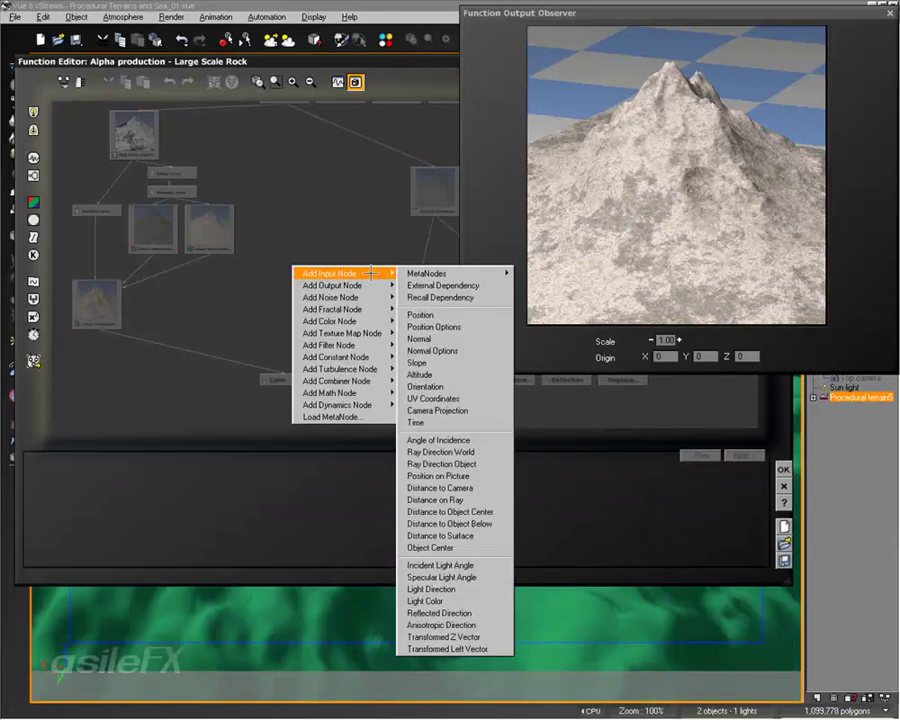
pyautogui.click(452, 284)
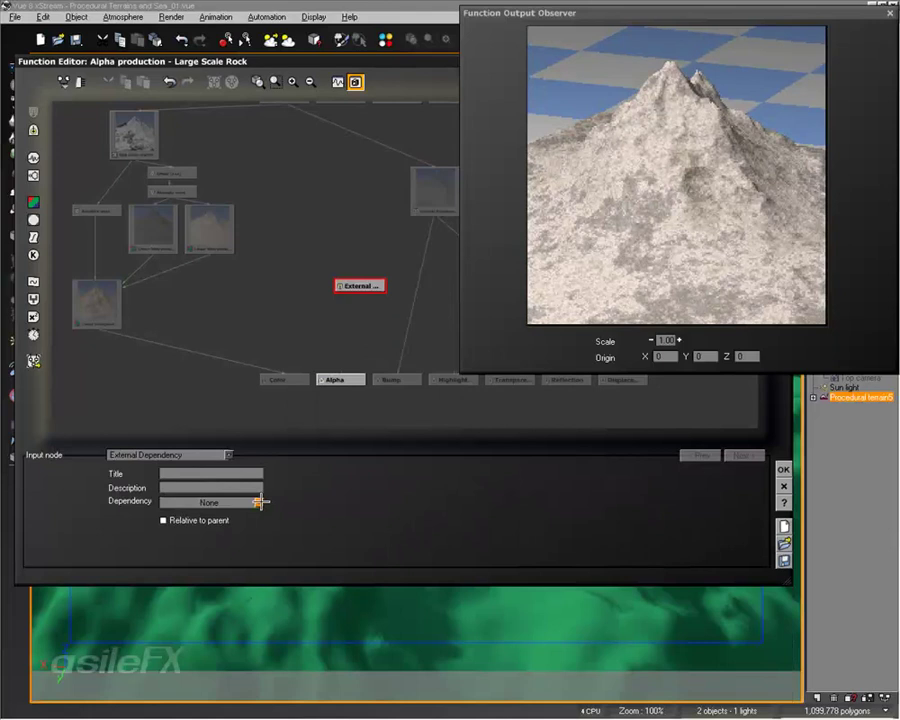
pyautogui.click(258, 502)
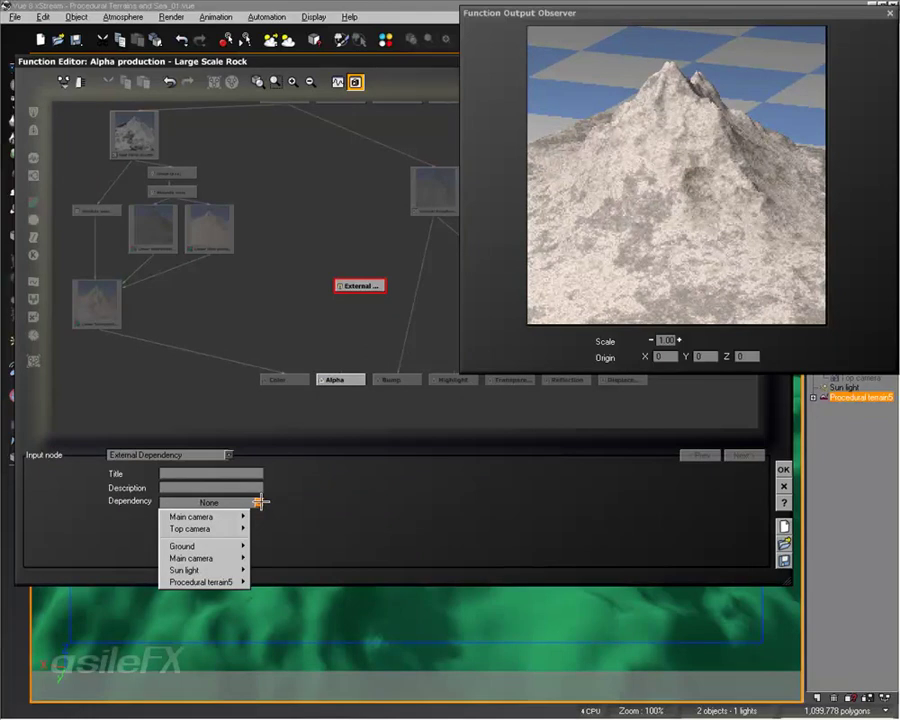
pyautogui.moveTo(218, 582)
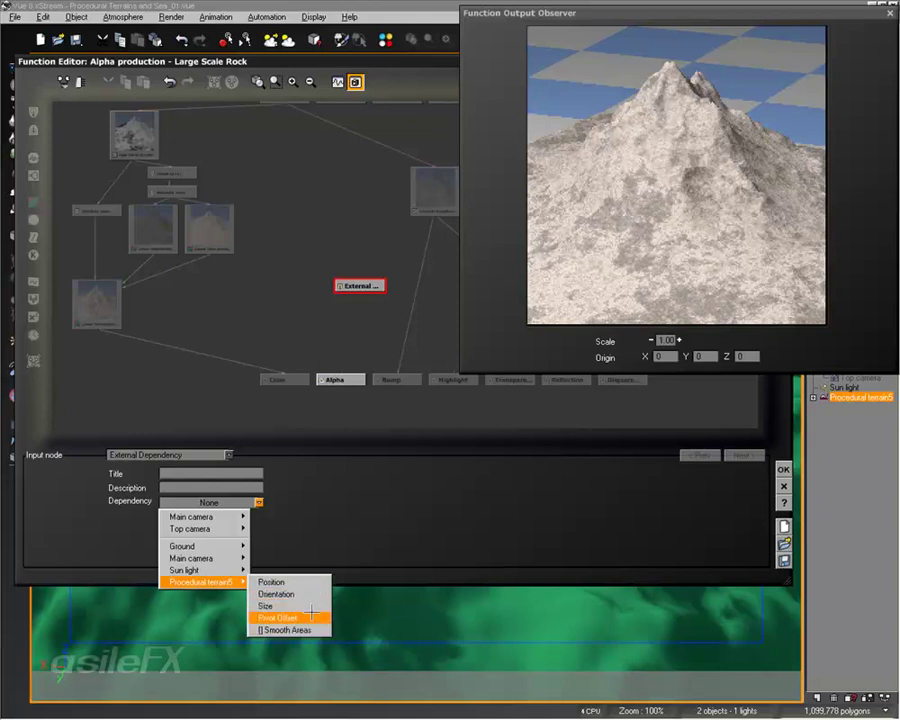
pyautogui.moveTo(222, 516)
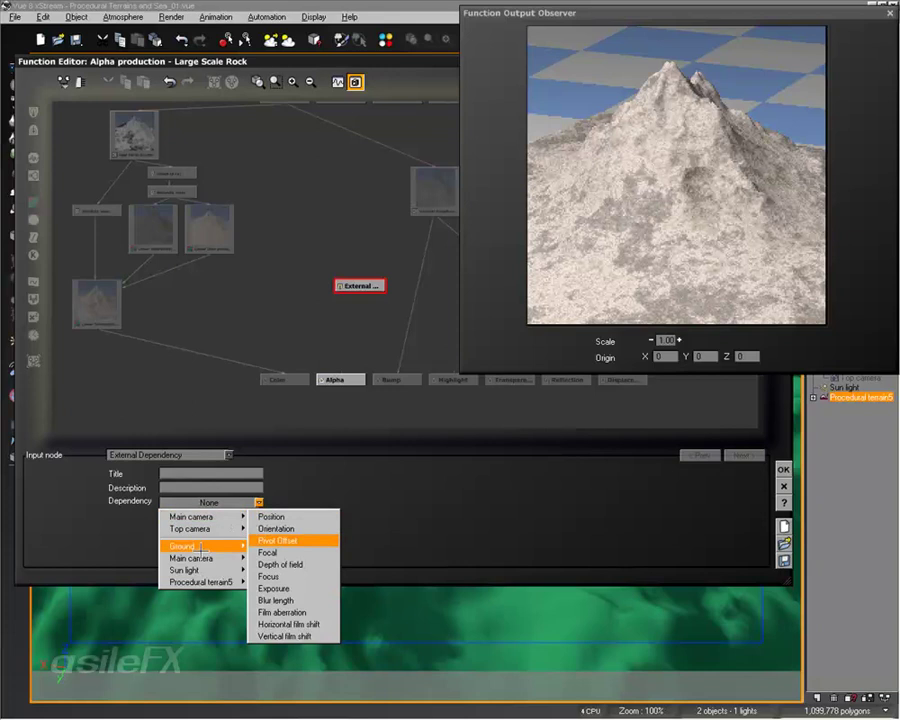
pyautogui.moveTo(203, 558)
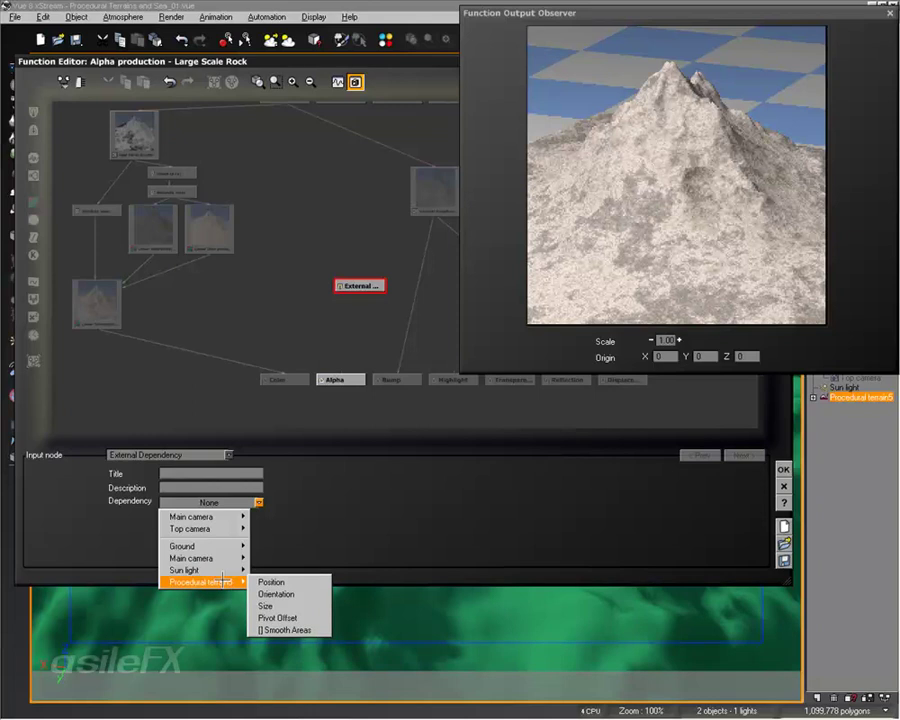
pyautogui.click(290, 629)
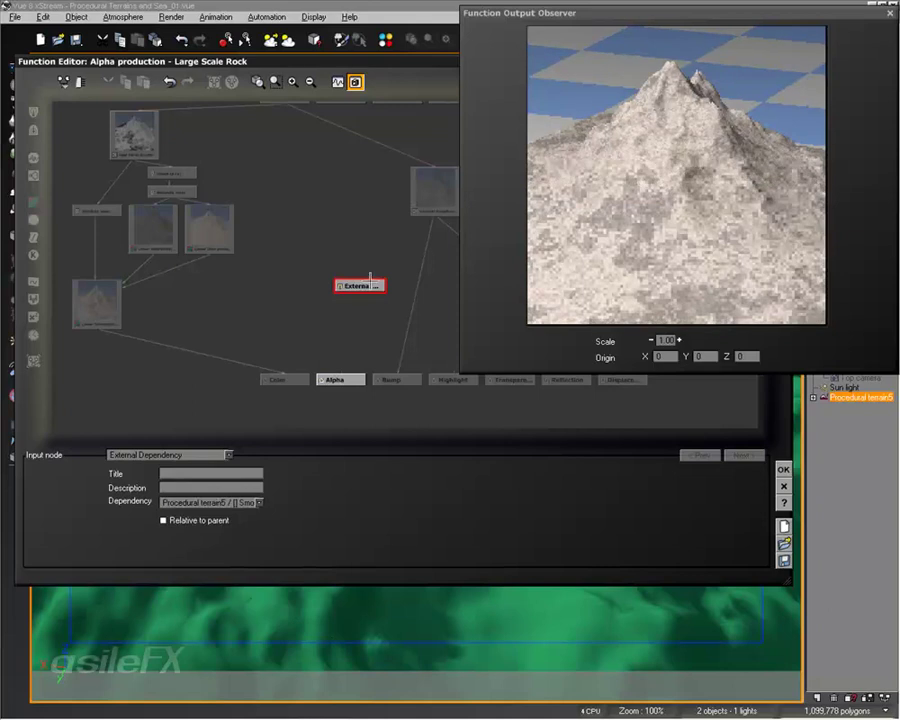
pyautogui.moveTo(352, 278); pyautogui.dragTo(334, 259)
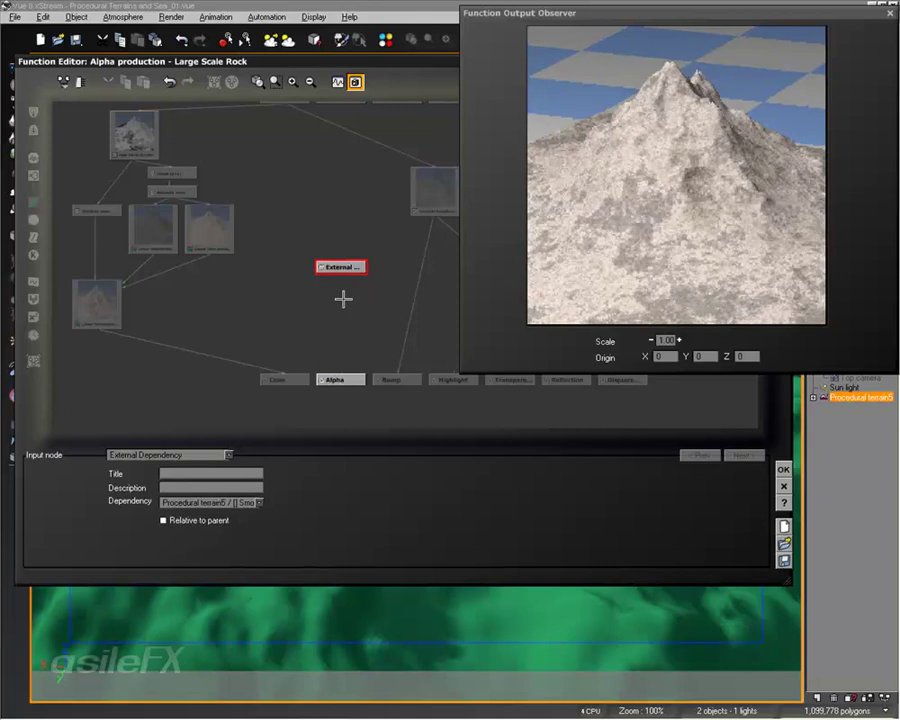
pyautogui.click(338, 377)
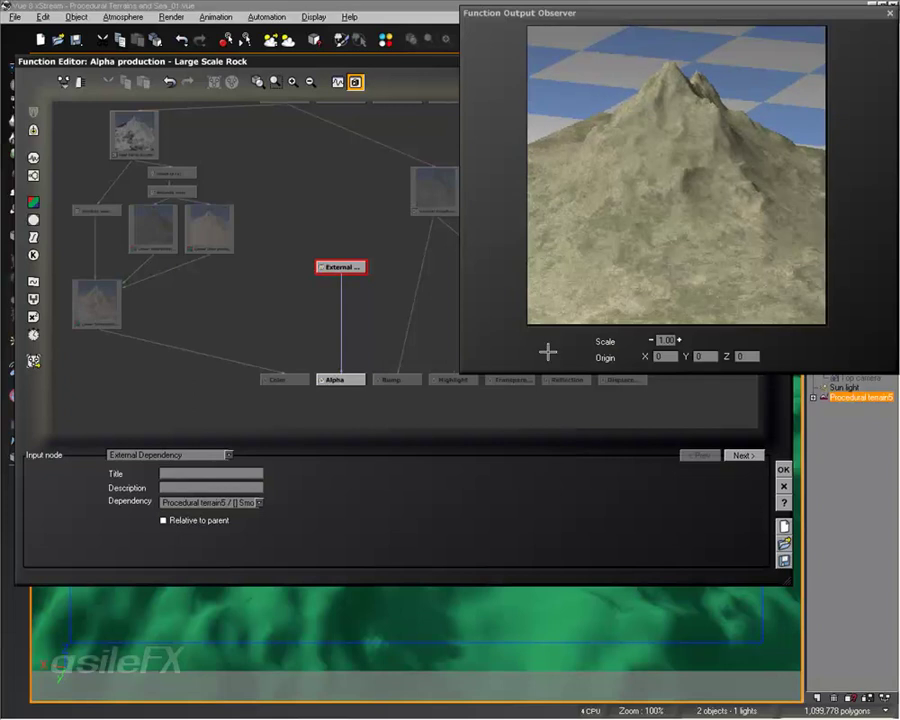
# Examine the values on the External Dependency to Alpha link in an enlarged function node preview spanning -2500 to 2500
pyautogui.click(341, 304)
pyautogui.click(337, 82)
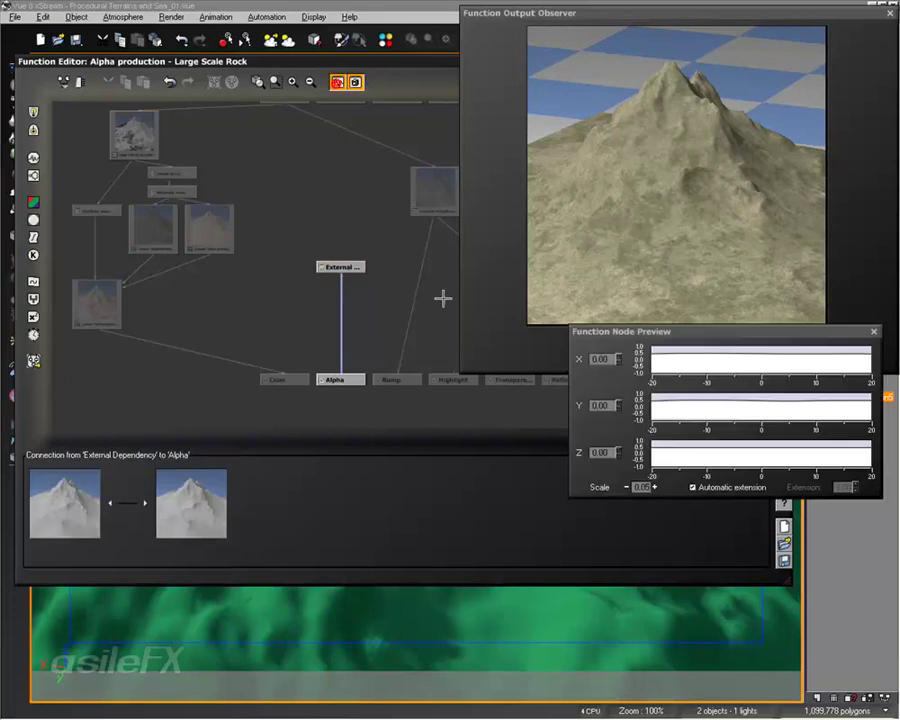
pyautogui.click(627, 486)
pyautogui.click(627, 486)
pyautogui.click(627, 486)
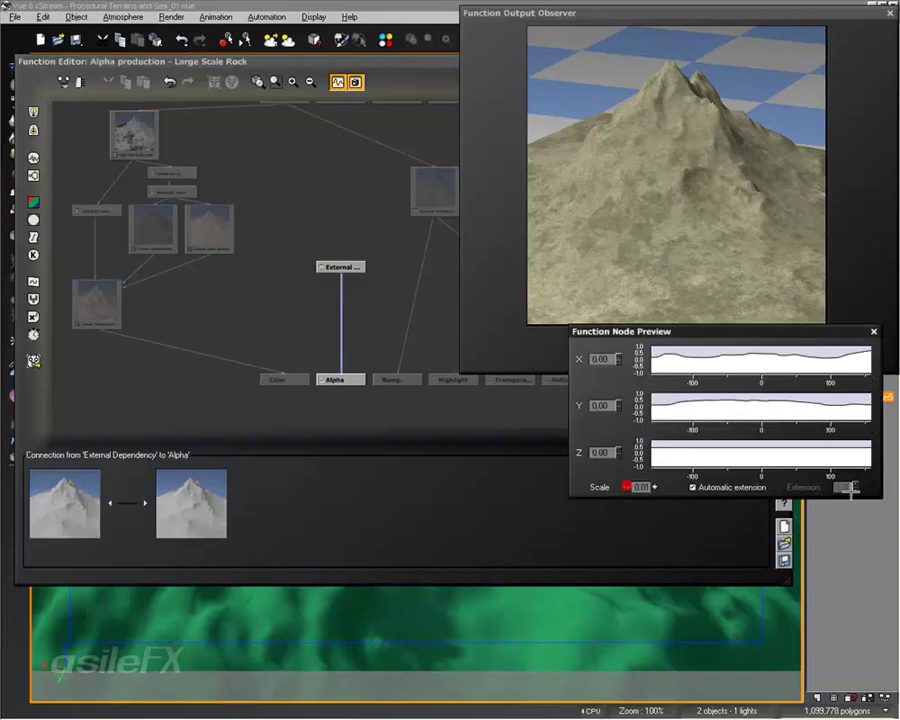
pyautogui.moveTo(872, 492); pyautogui.dragTo(874, 616)
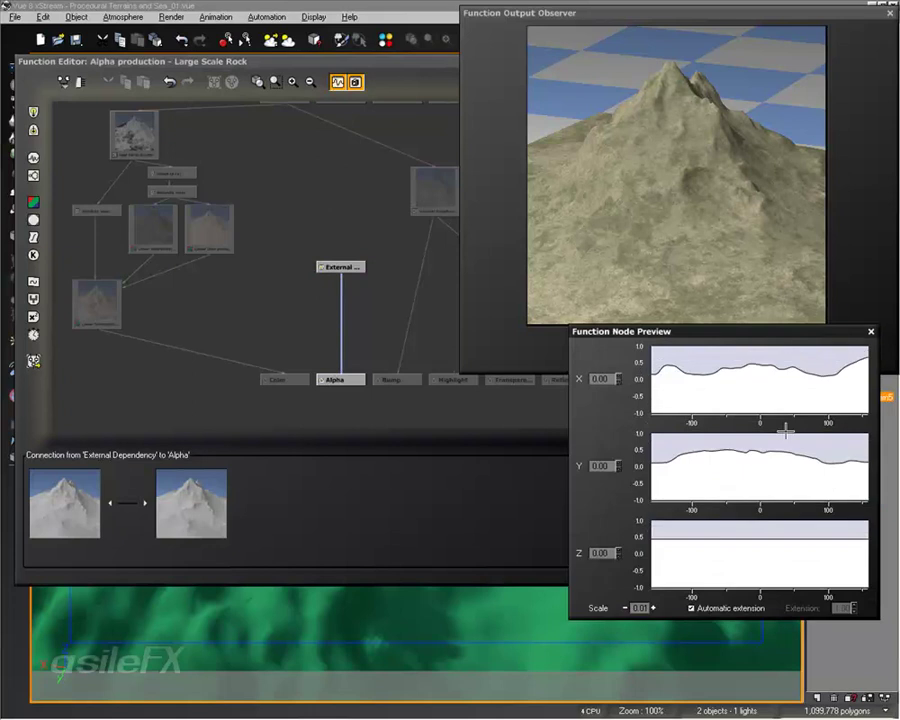
pyautogui.moveTo(748, 338); pyautogui.dragTo(736, 339)
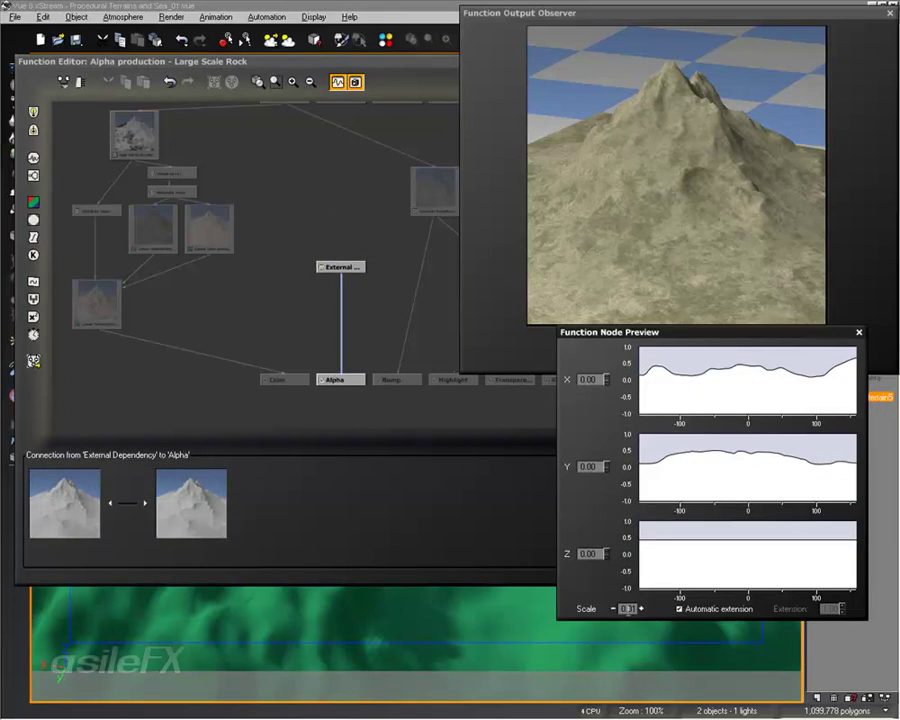
pyautogui.click(613, 608)
pyautogui.click(613, 608)
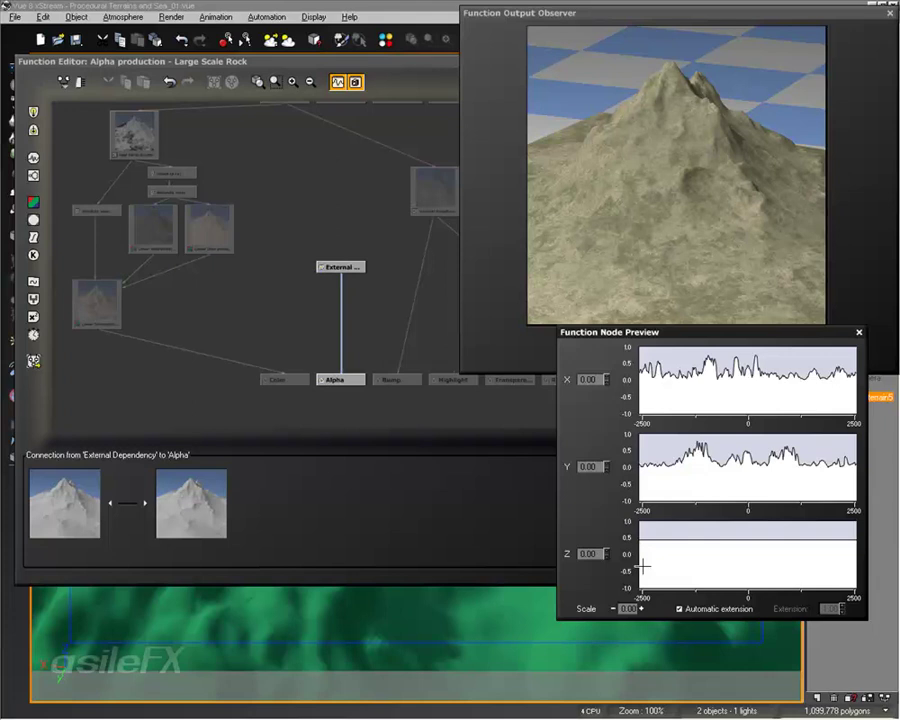
# Insert a Filter node on the link between the External Dependency node and the Alpha output
pyautogui.click(342, 310)
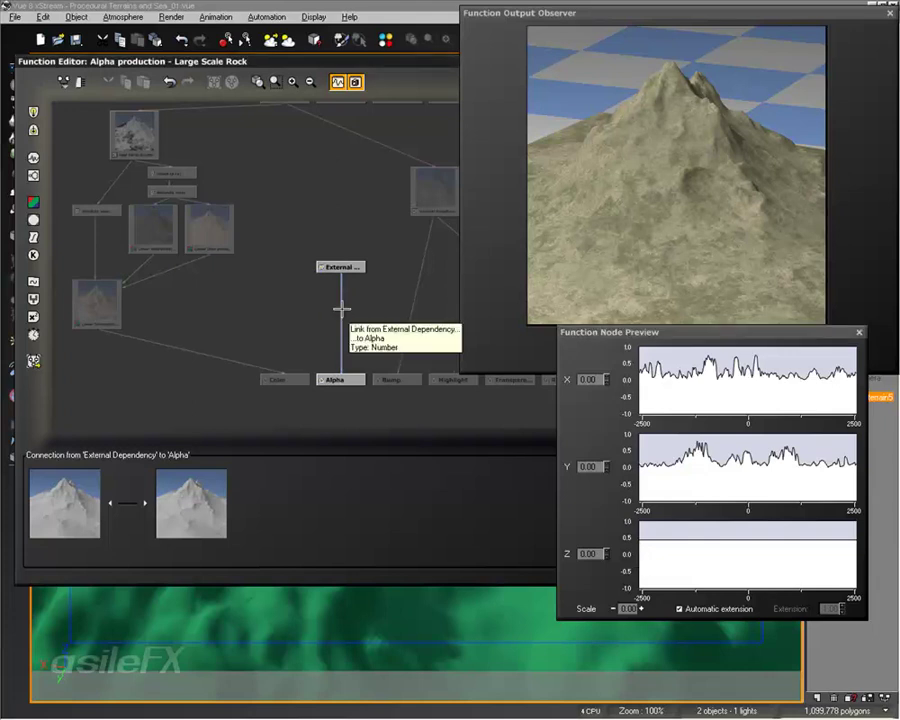
pyautogui.click(34, 237)
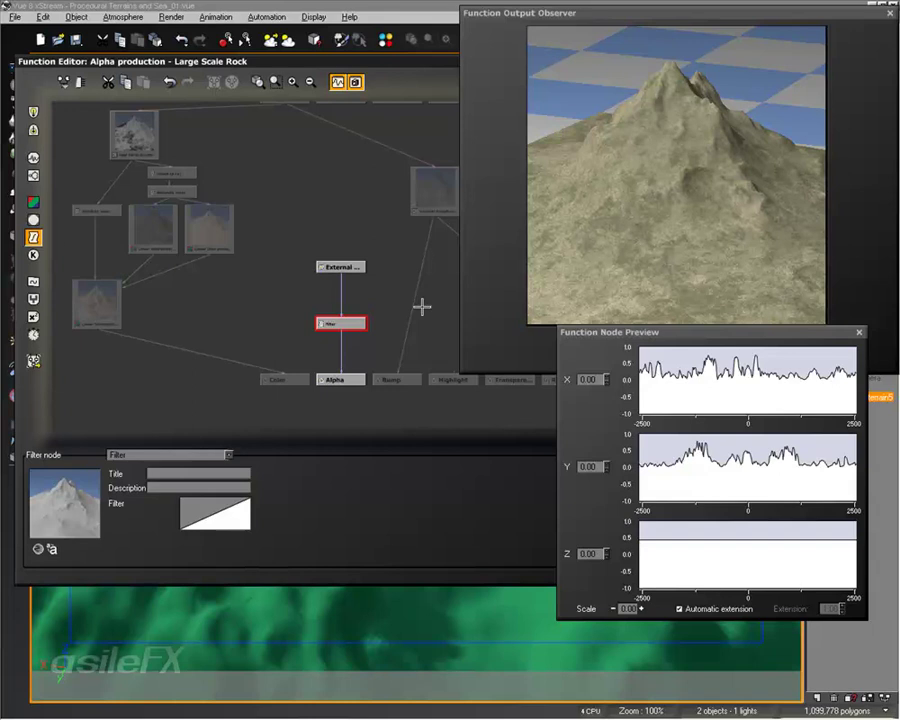
# Delete the Filter node between the External Dependency and the Alpha output
pyautogui.click(341, 288)
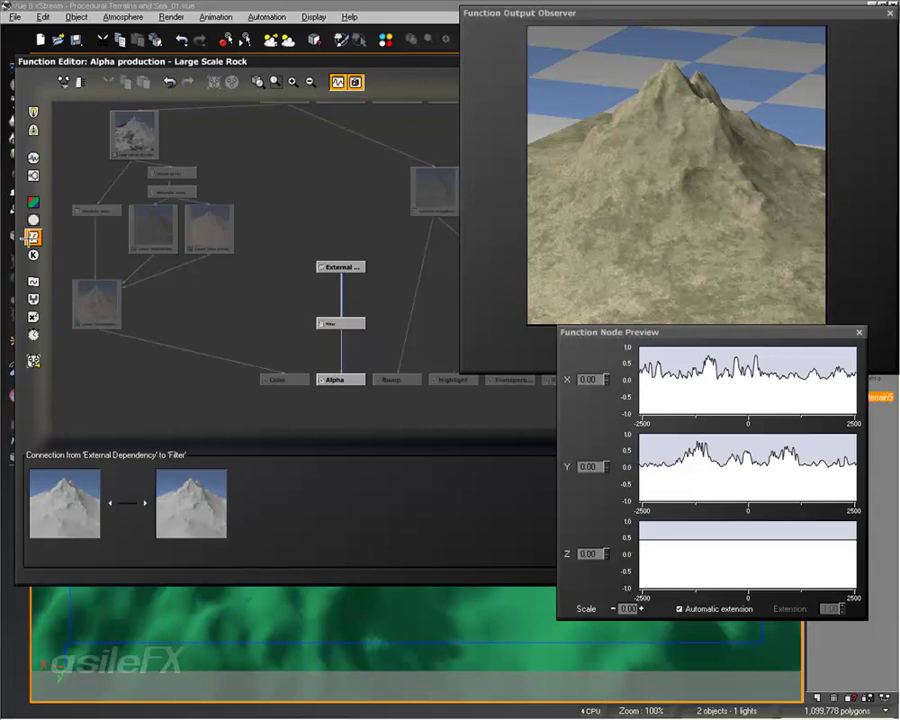
pyautogui.click(346, 325)
pyautogui.press('Delete')
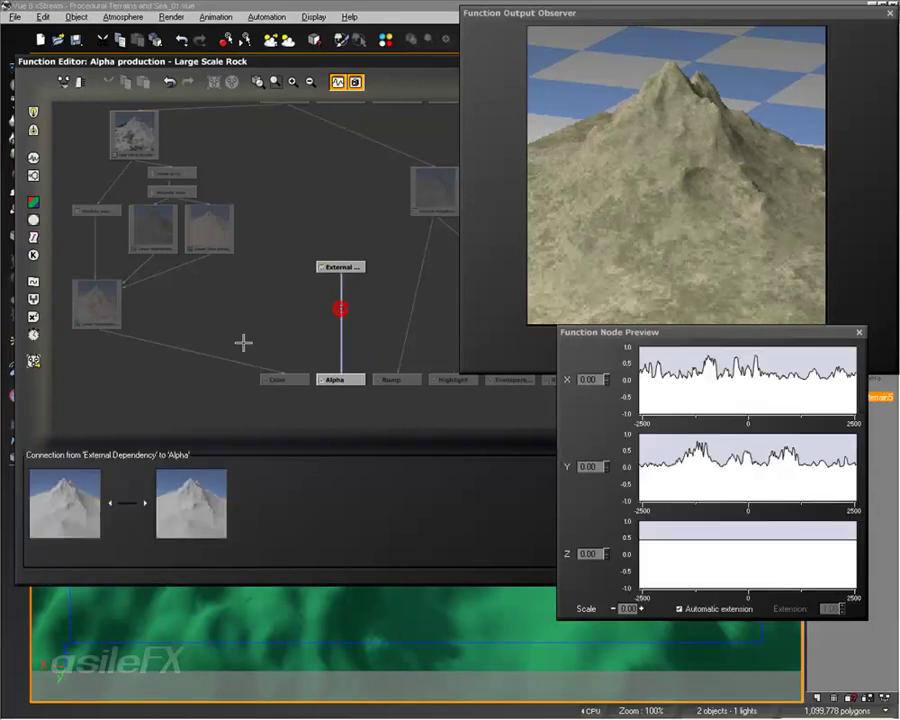
# Insert an Offset (X+a) filter node with an offset of about -0.47 before the Alpha output, placed directly below the External Dependency
pyautogui.click(33, 237)
pyautogui.click(175, 454)
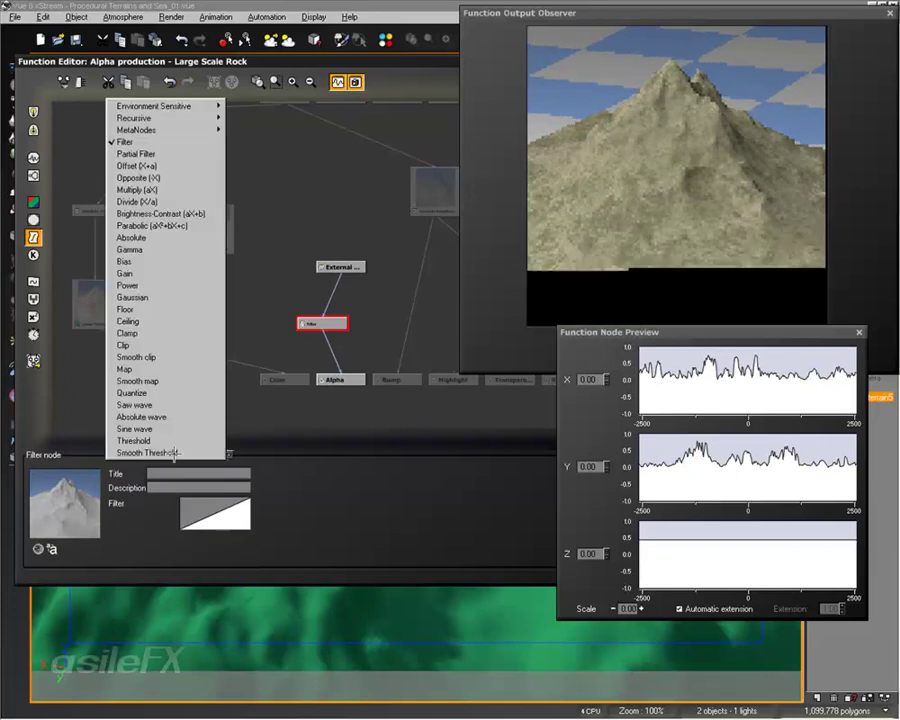
pyautogui.click(209, 167)
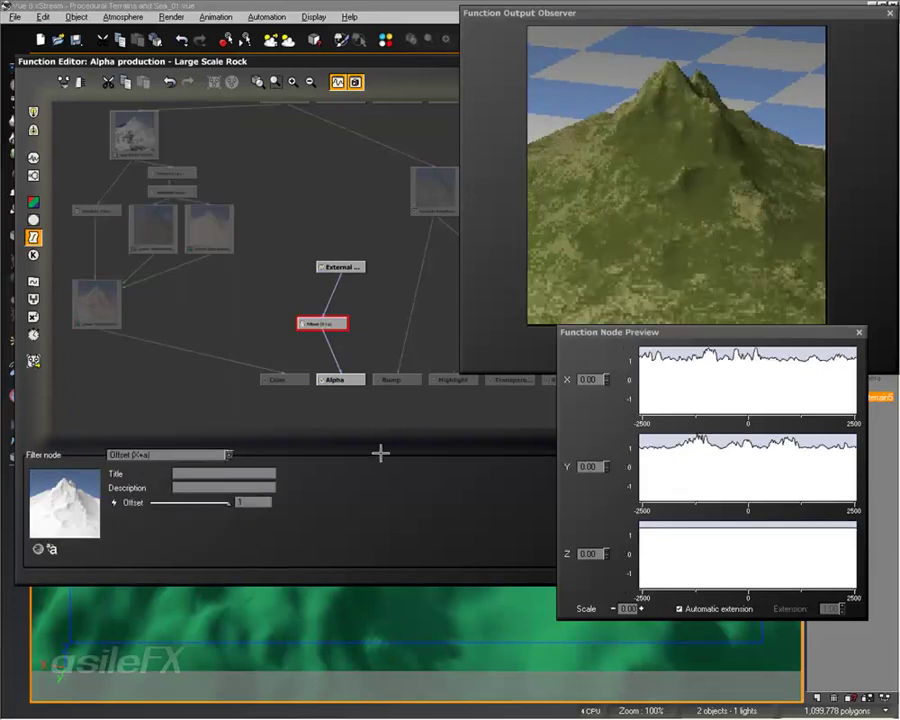
pyautogui.moveTo(228, 502); pyautogui.dragTo(173, 502)
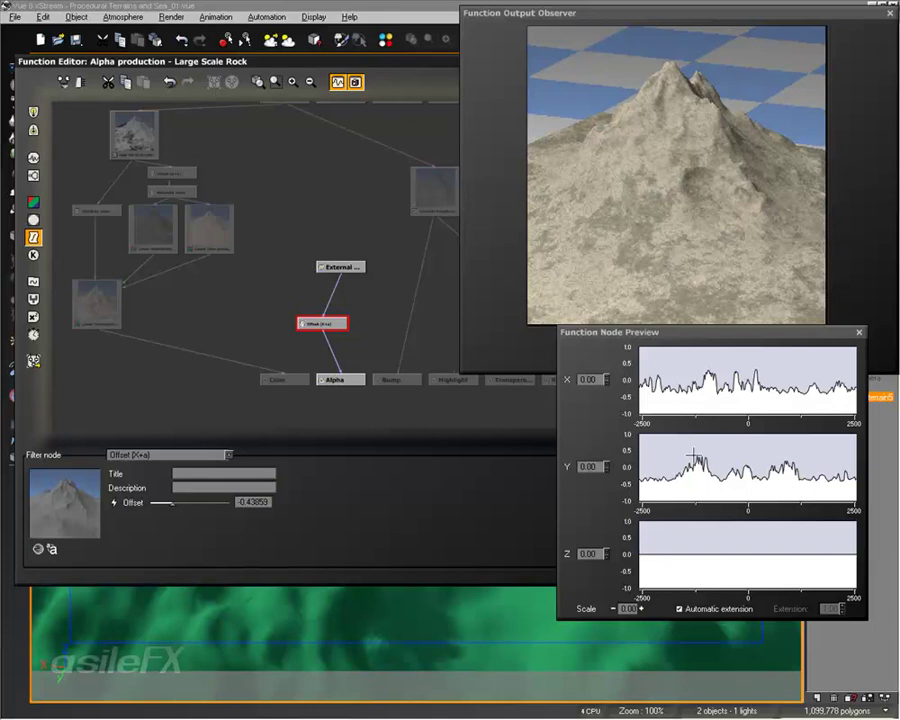
pyautogui.moveTo(201, 504); pyautogui.dragTo(199, 505)
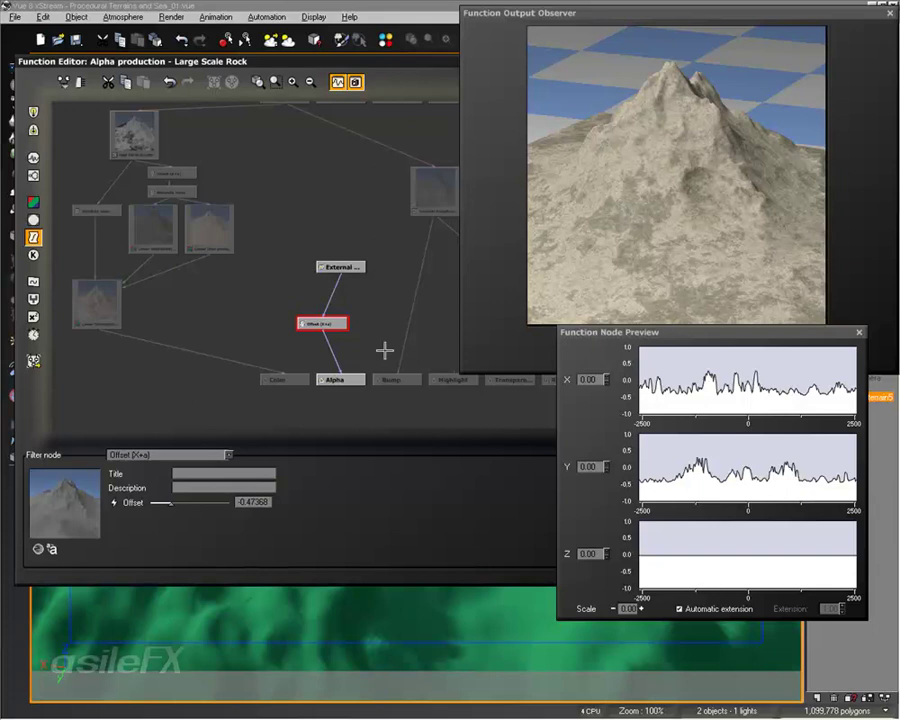
pyautogui.moveTo(332, 324); pyautogui.dragTo(350, 288)
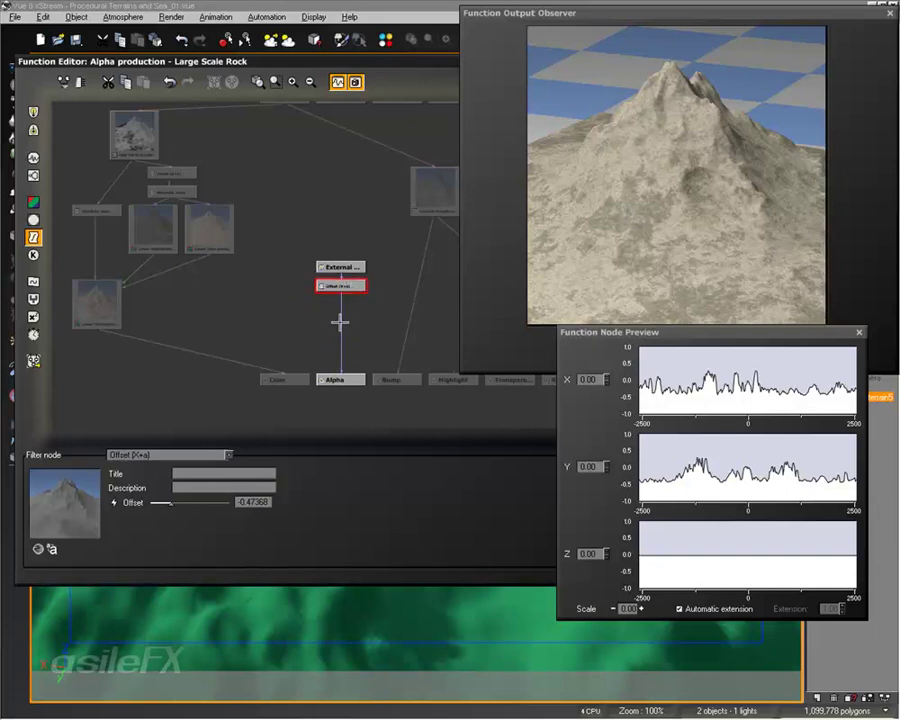
# Insert a Gain filter node between the Offset node and the Alpha output, with a gain of about 0.82
pyautogui.click(341, 322)
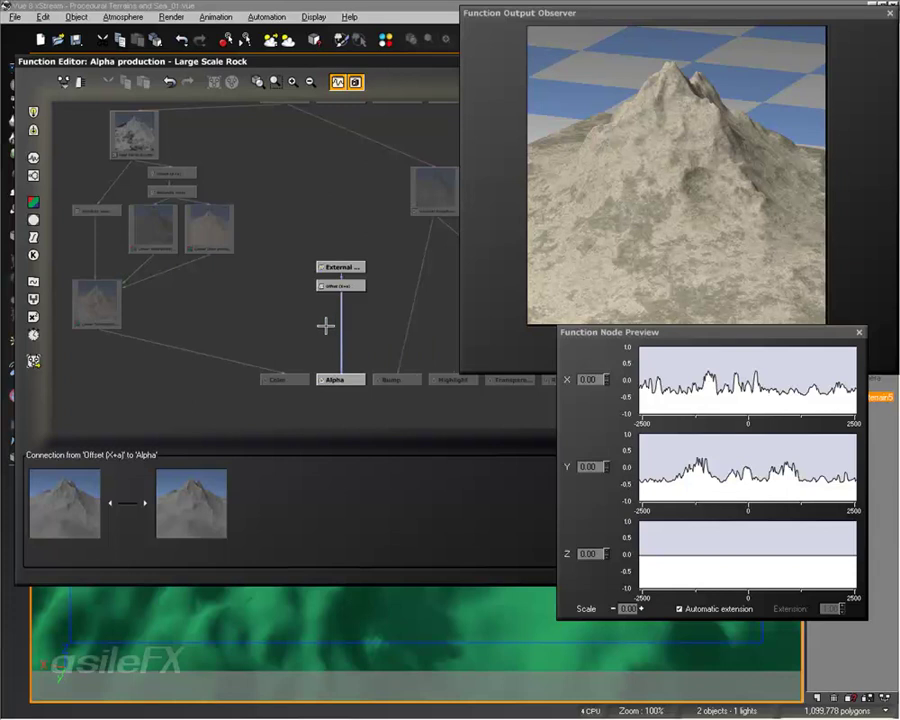
pyautogui.click(33, 237)
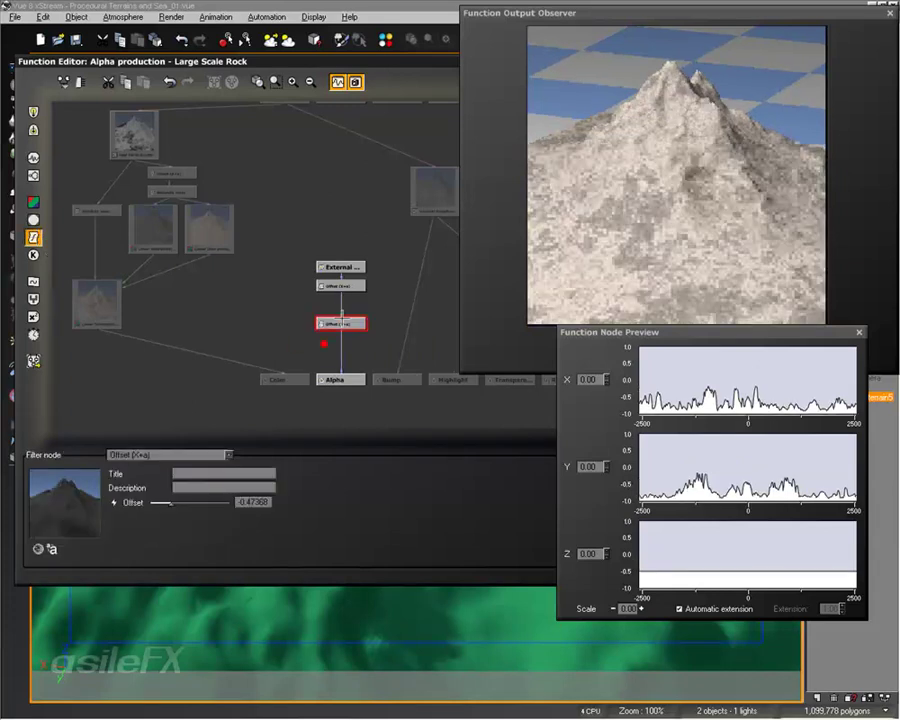
pyautogui.click(193, 454)
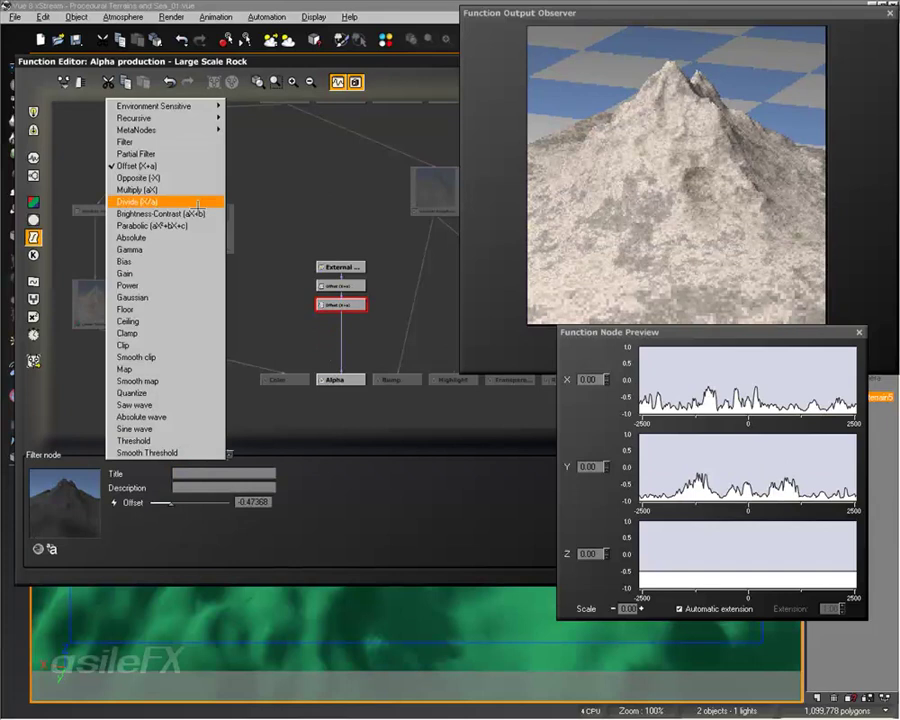
pyautogui.click(175, 273)
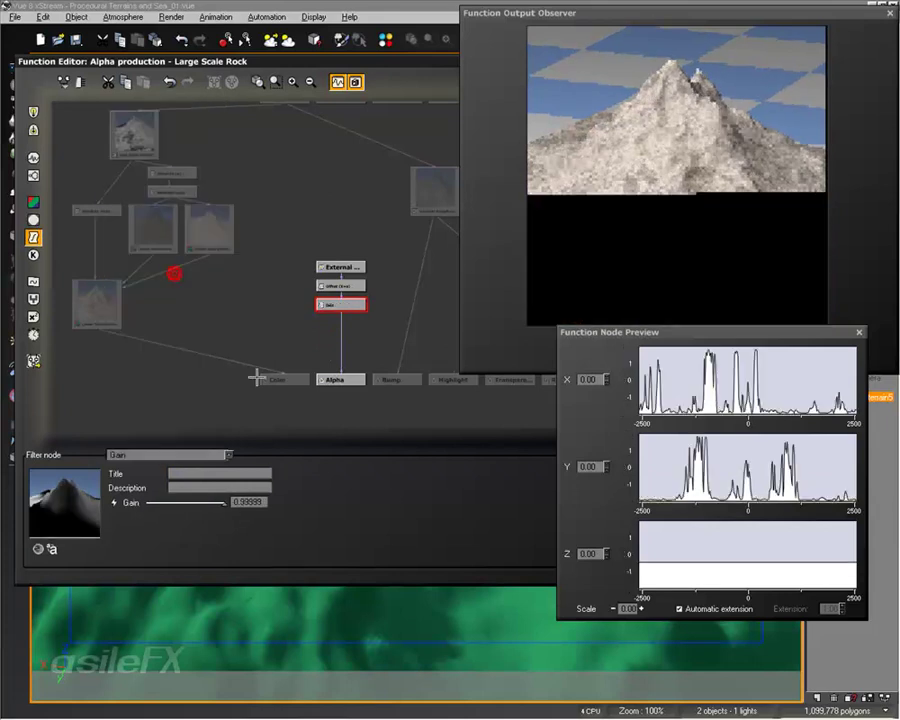
pyautogui.click(218, 502)
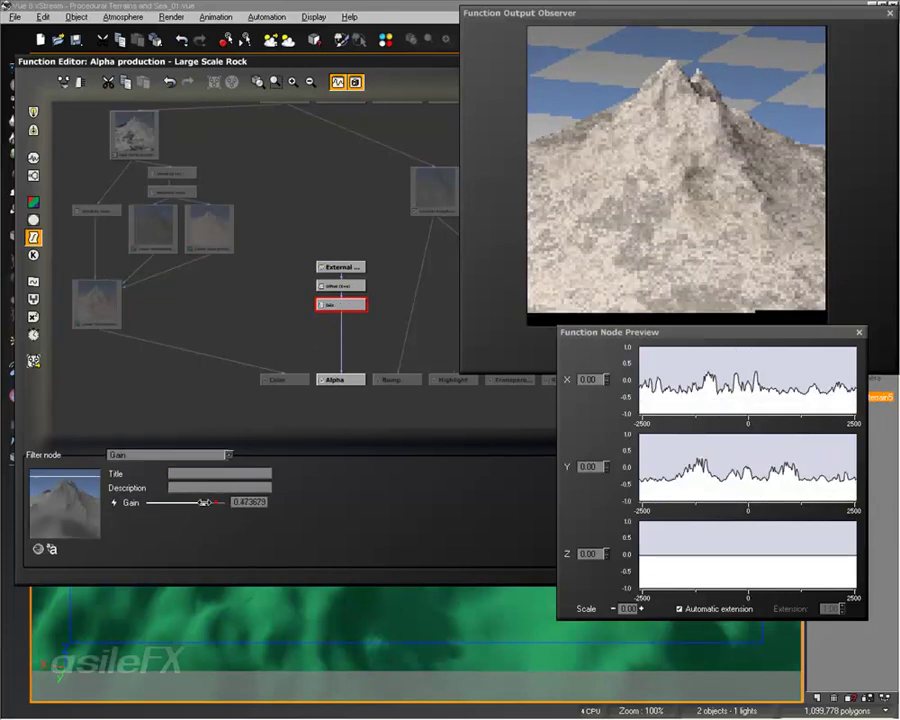
pyautogui.moveTo(218, 502); pyautogui.dragTo(218, 502)
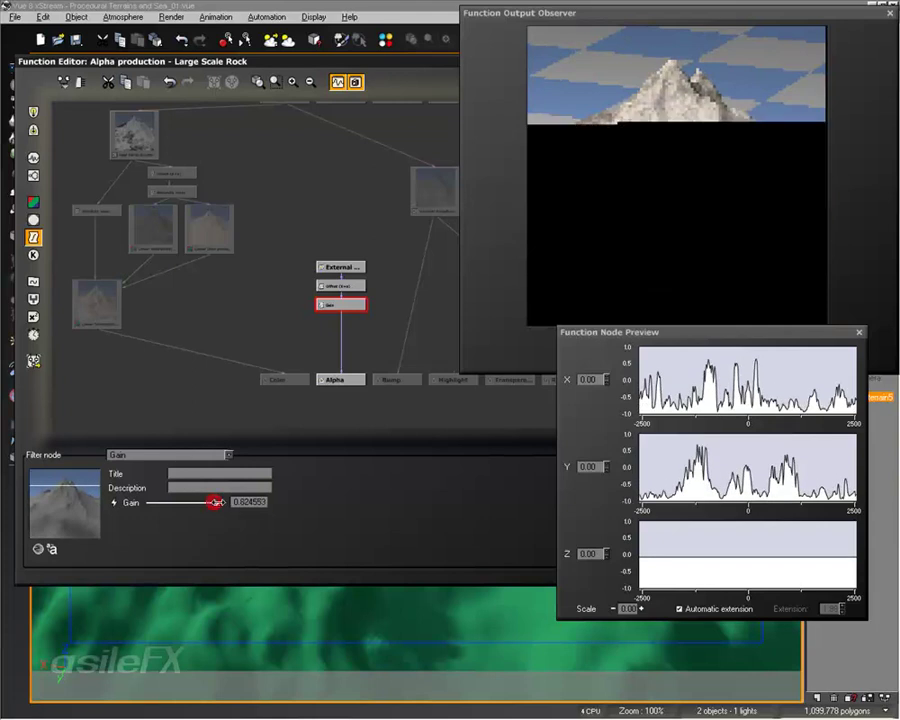
# Raise the Offset node's offset to about -0.42 and check the Gain node's output curves
pyautogui.click(340, 286)
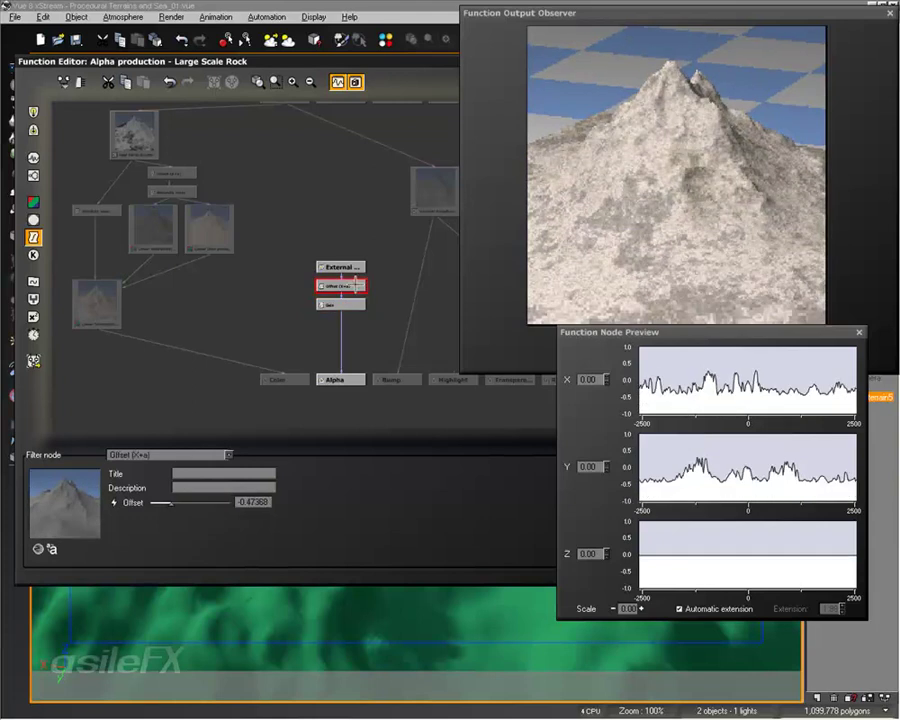
pyautogui.click(178, 501)
pyautogui.moveTo(178, 501); pyautogui.dragTo(176, 502)
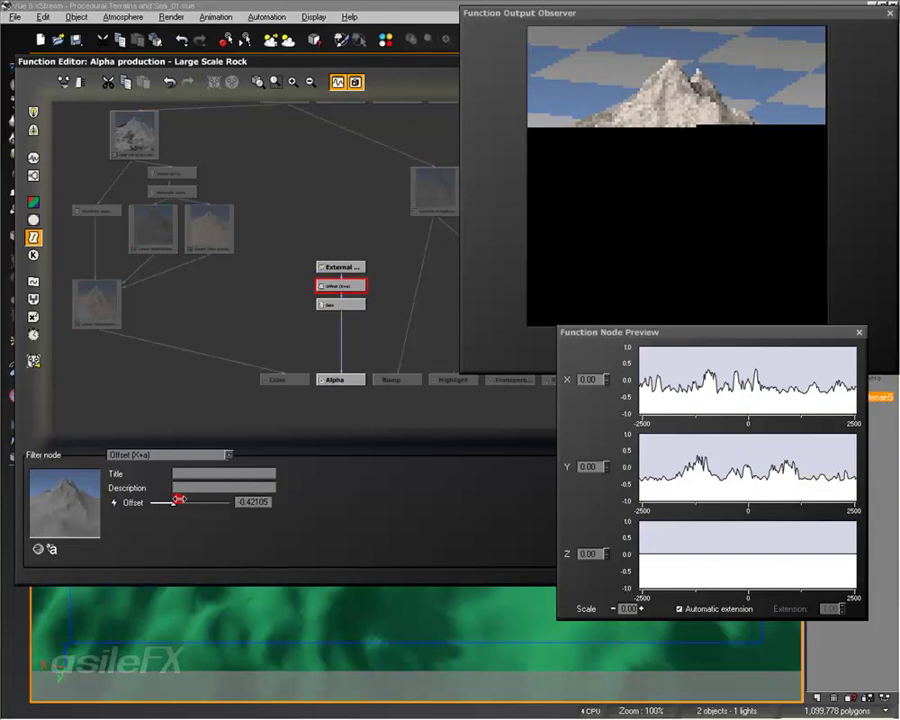
pyautogui.click(340, 304)
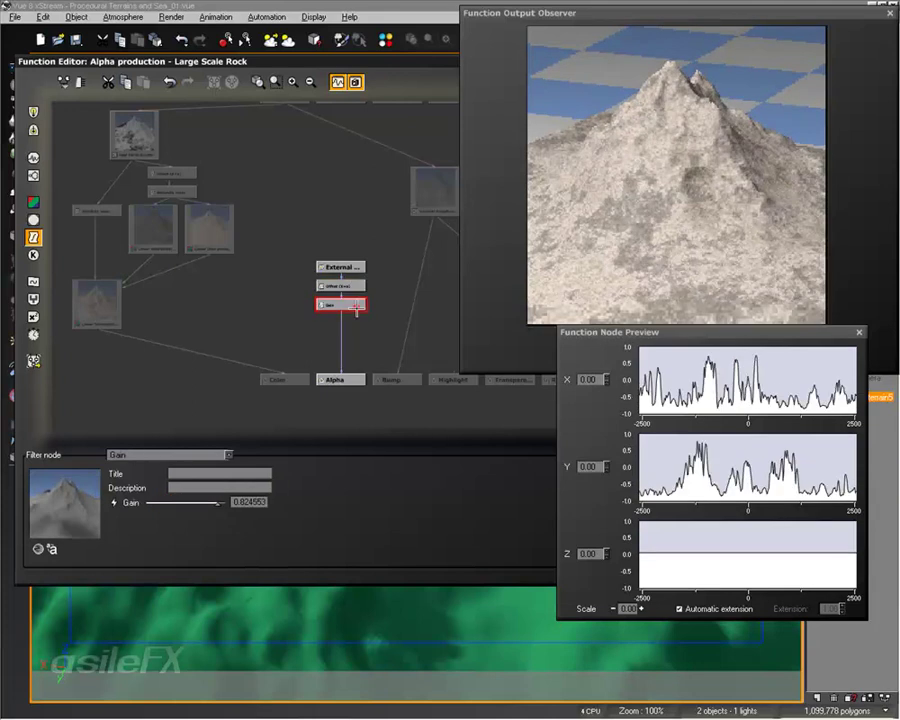
# Accept the alpha function and material changes, and stop the main camera test render partway
pyautogui.moveTo(687, 332); pyautogui.dragTo(390, 360)
pyautogui.click(779, 471)
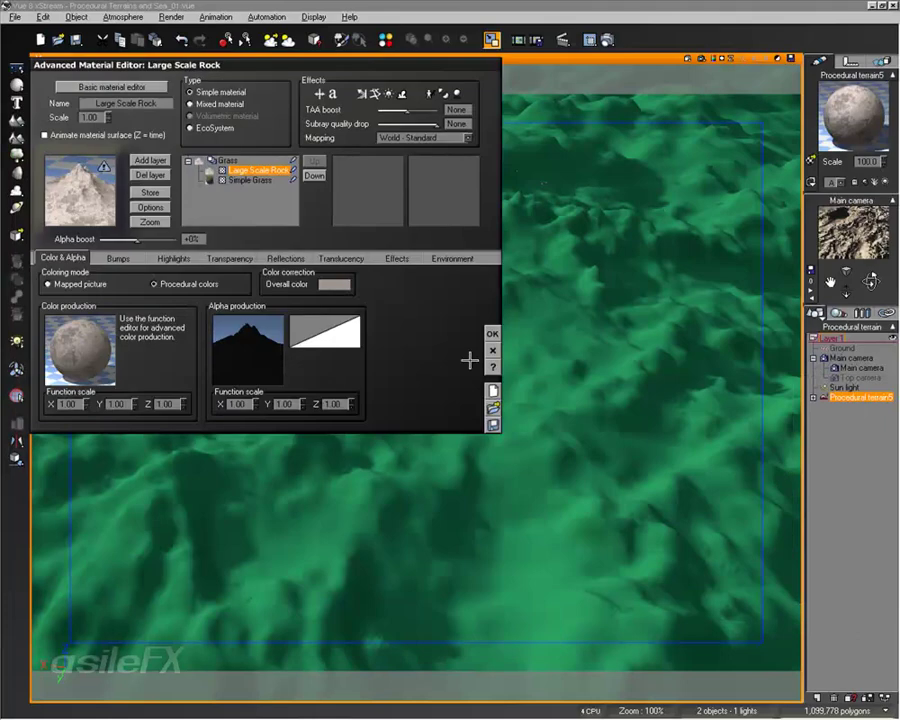
pyautogui.click(492, 333)
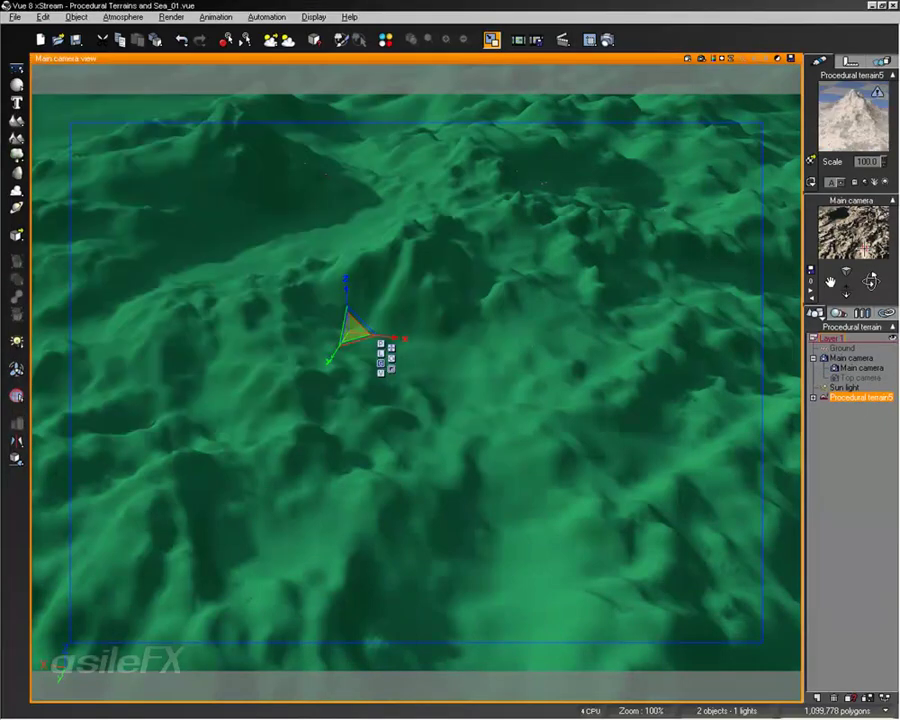
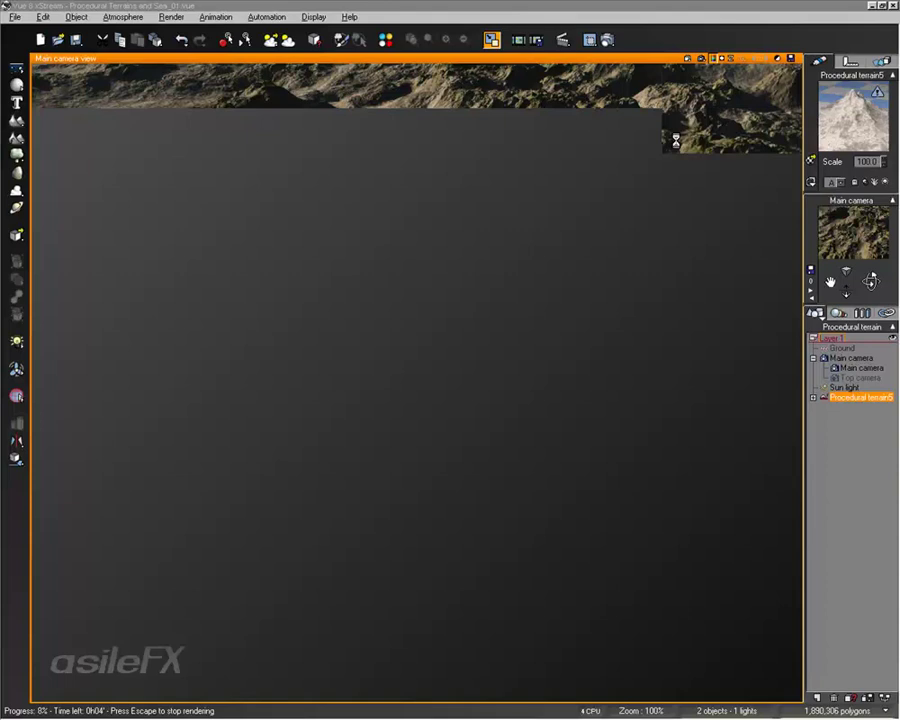
pyautogui.press('Escape')
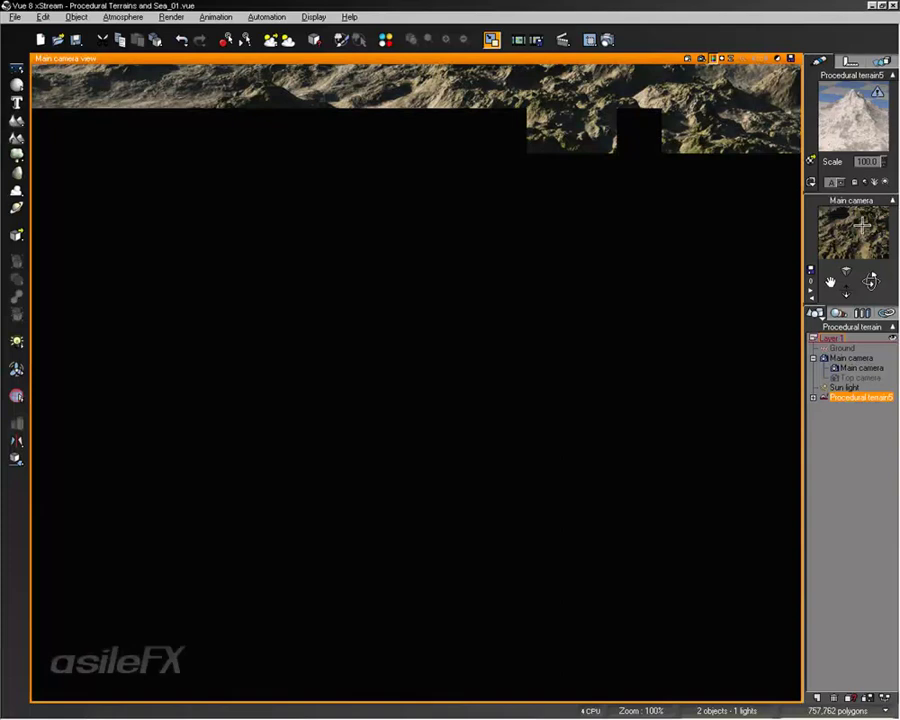
# Reopen the Large Scale Rock alpha function, close the function node preview and insert an Opposite (-X) filter node between Gain and Alpha
pyautogui.doubleClick(866, 141)
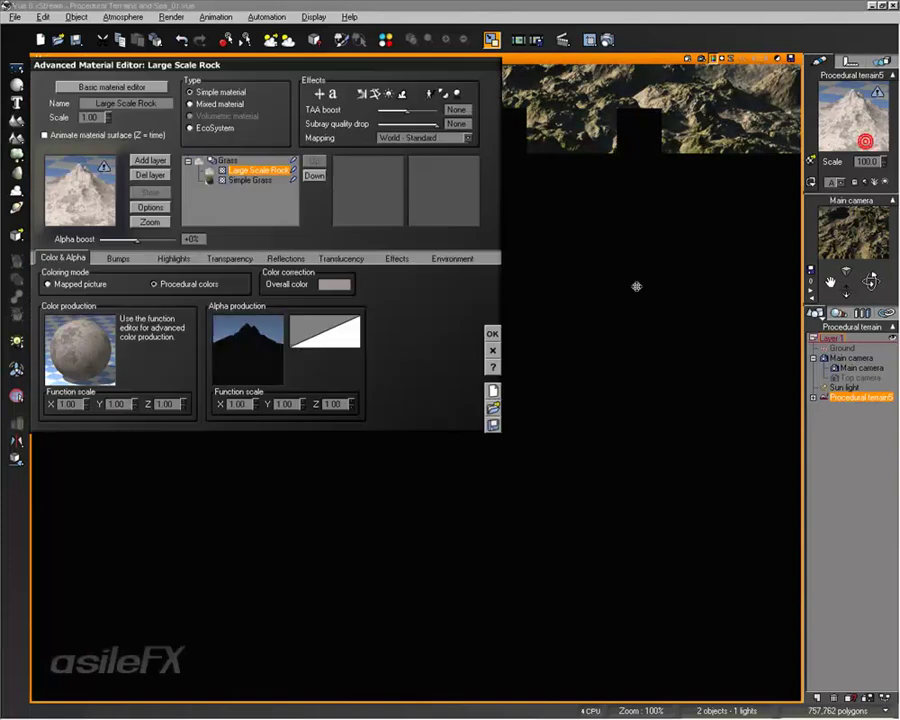
pyautogui.rightClick(263, 346)
pyautogui.click(281, 352)
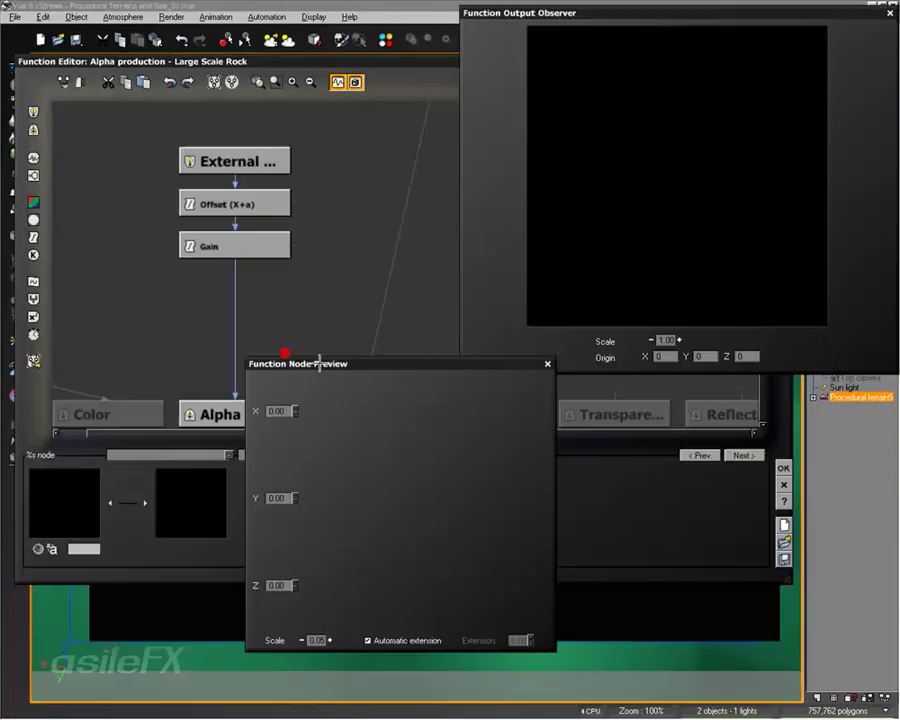
pyautogui.click(546, 363)
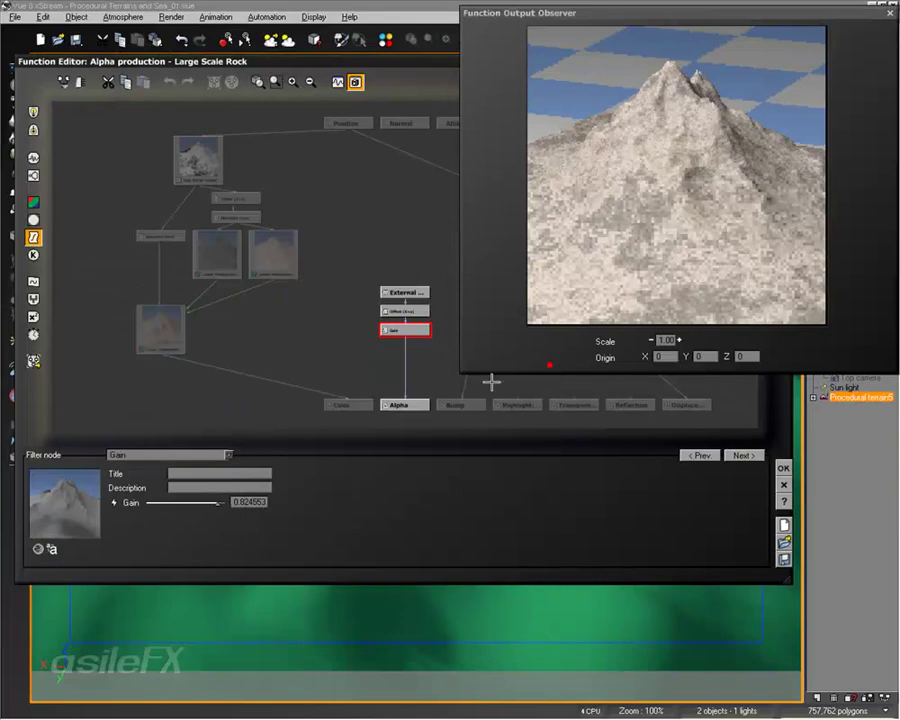
pyautogui.click(405, 360)
pyautogui.click(33, 237)
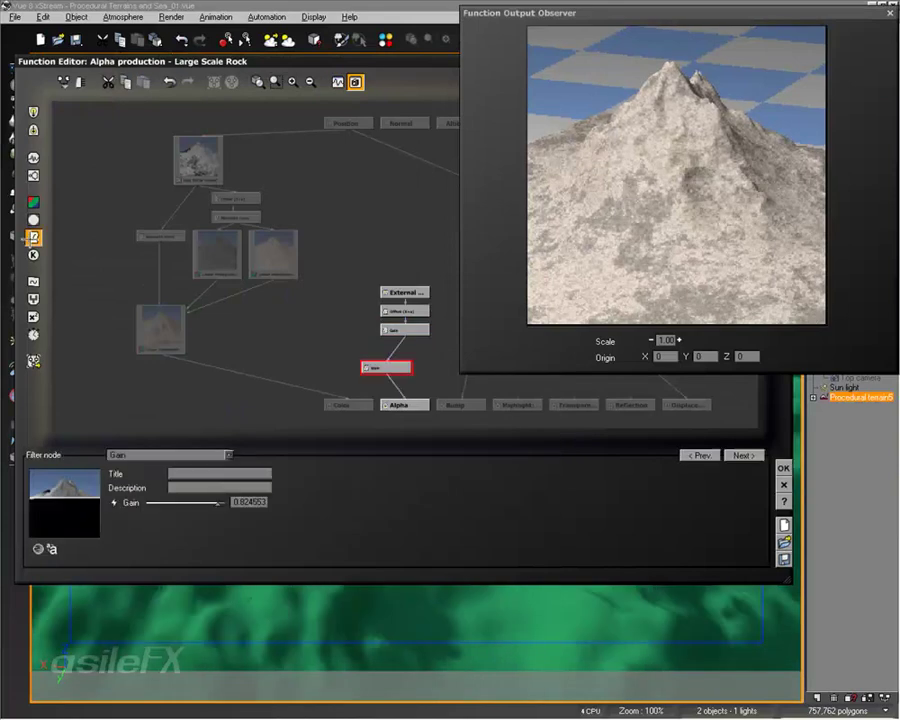
pyautogui.click(226, 454)
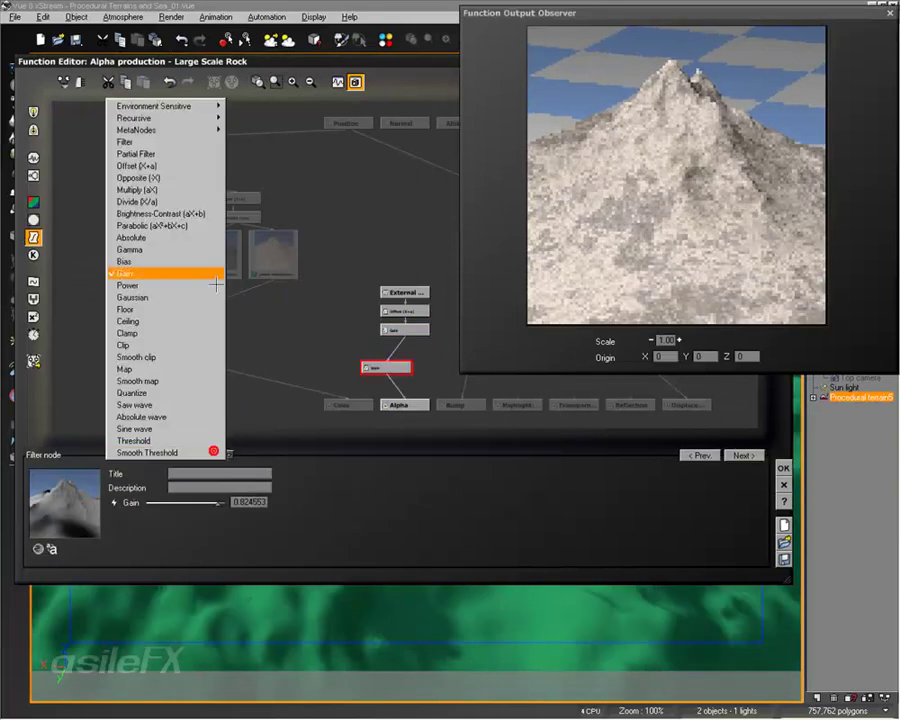
pyautogui.click(150, 177)
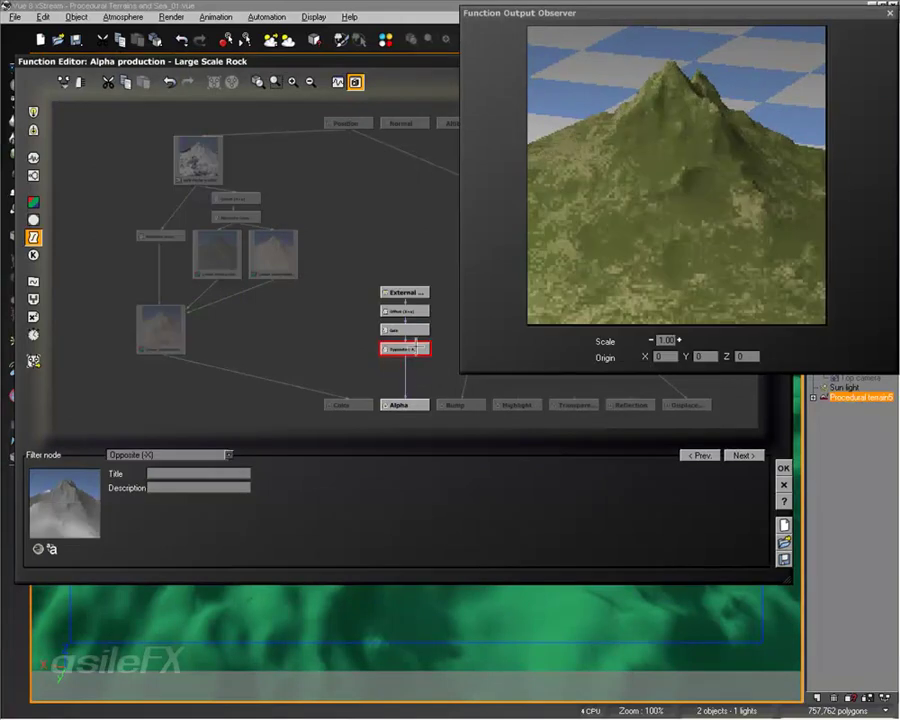
# Accept the inverted alpha function and the material, and render the main camera view
pyautogui.click(783, 467)
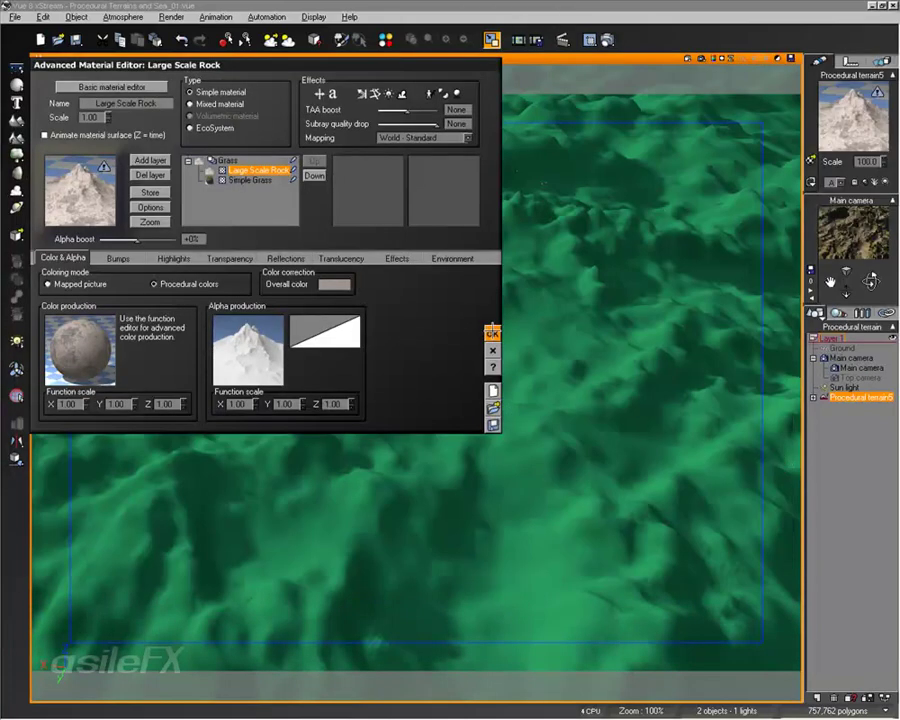
pyautogui.click(492, 333)
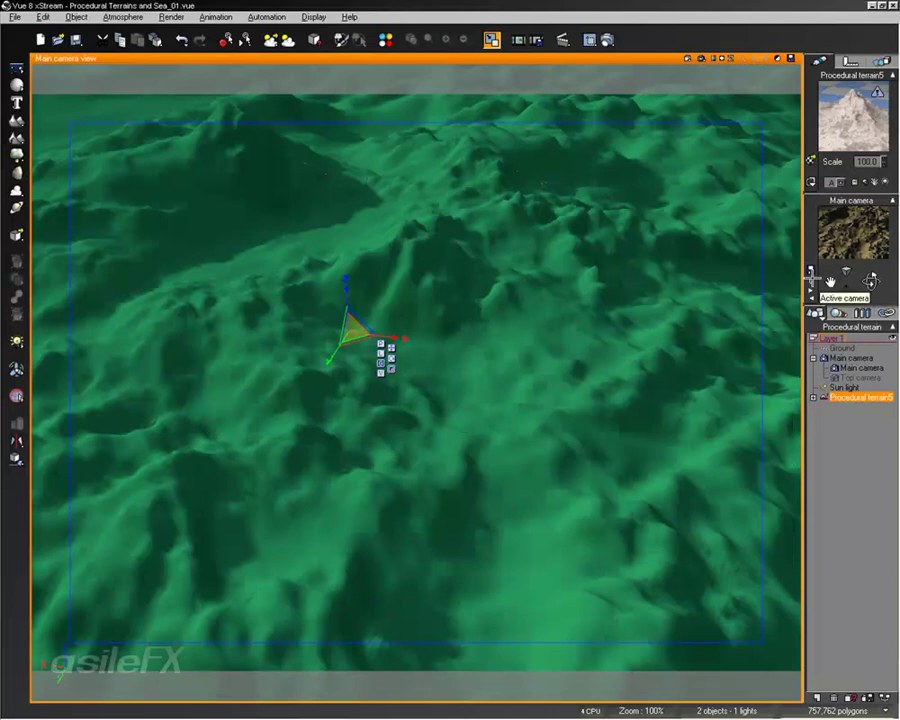
pyautogui.click(700, 58)
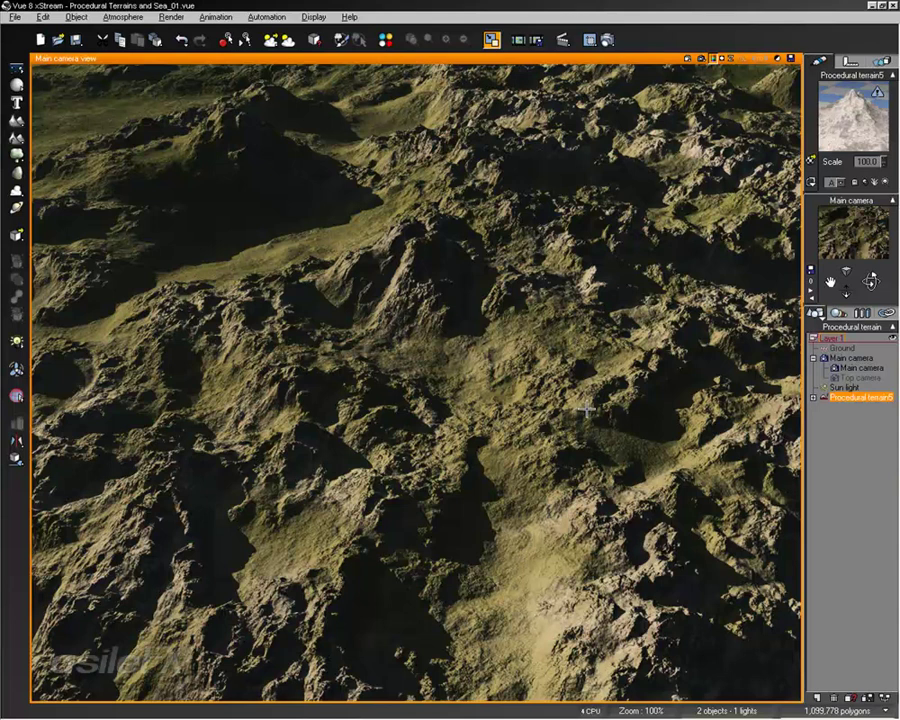
# Reopen the terrain material and set the Large Scale Rock layer's alpha boost to +18%, refreshing the camera preview between adjustments
pyautogui.doubleClick(843, 116)
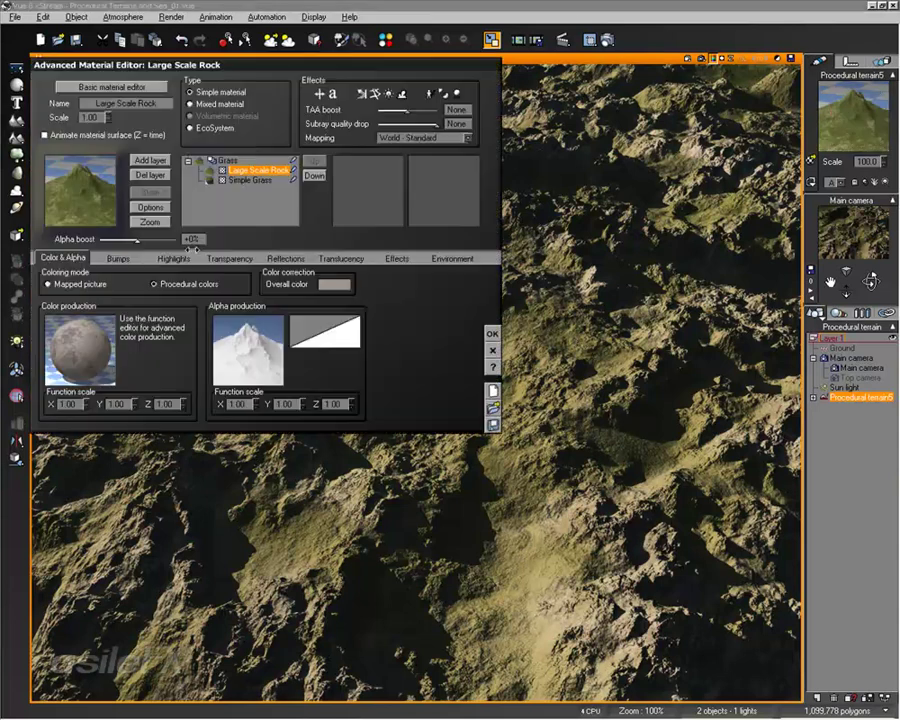
pyautogui.moveTo(143, 240); pyautogui.dragTo(165, 240)
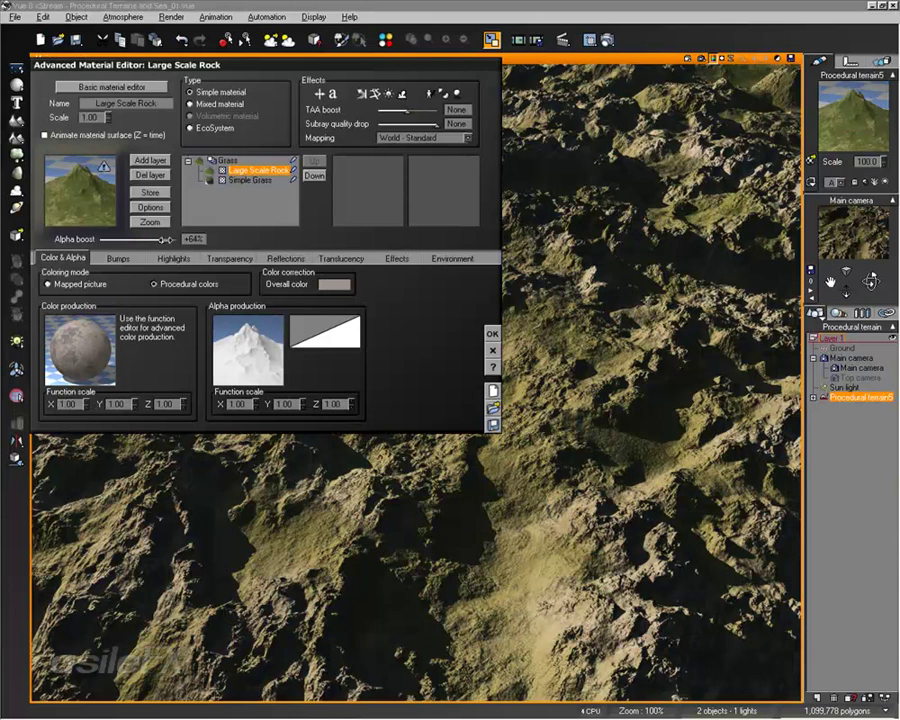
pyautogui.click(837, 236)
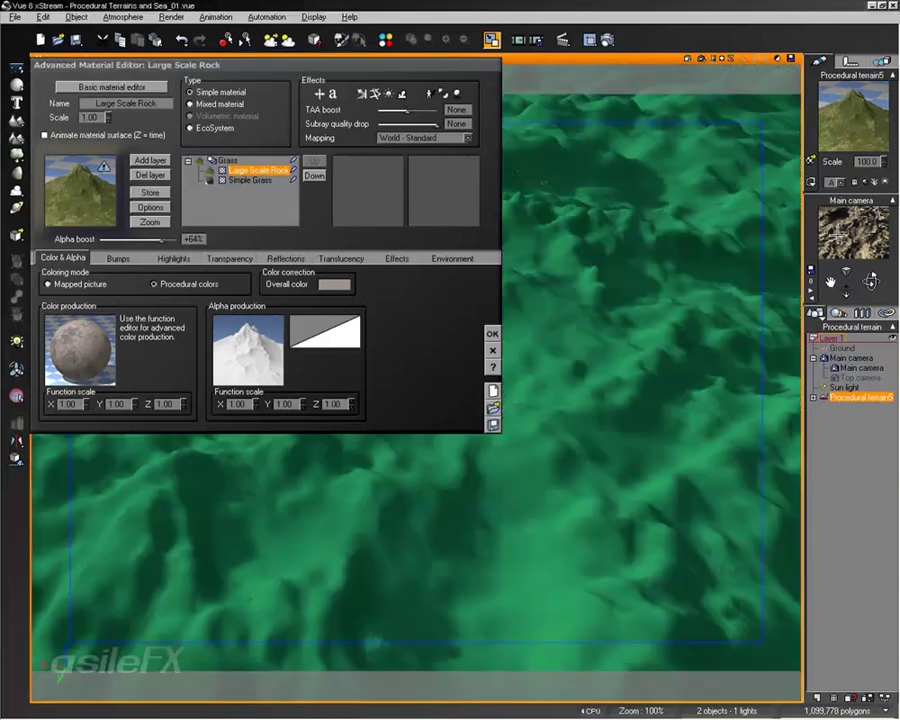
pyautogui.moveTo(161, 240); pyautogui.dragTo(166, 240)
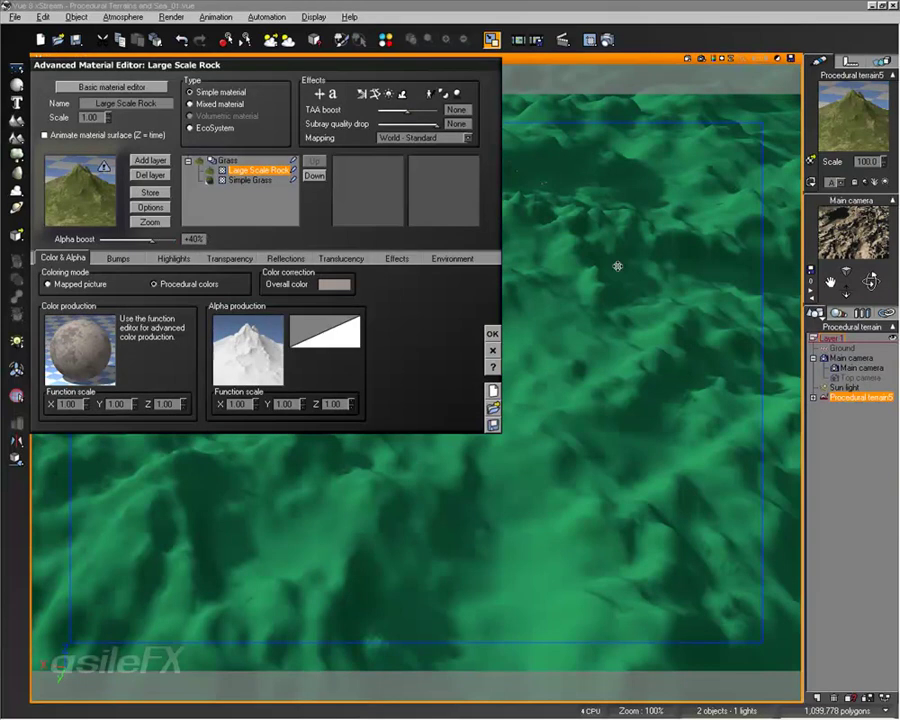
pyautogui.click(843, 236)
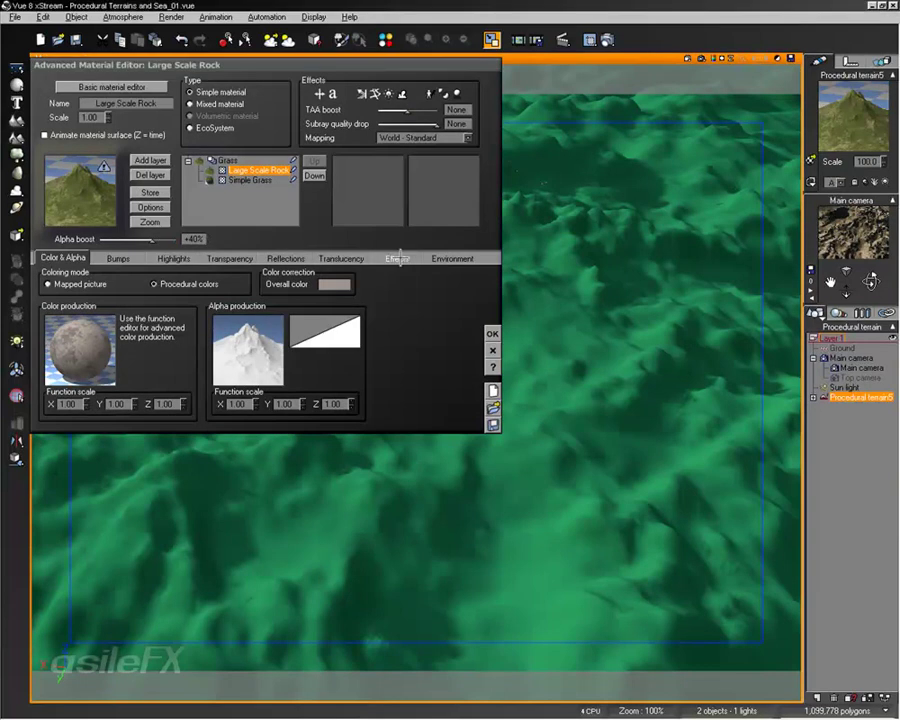
pyautogui.moveTo(152, 240); pyautogui.dragTo(148, 240)
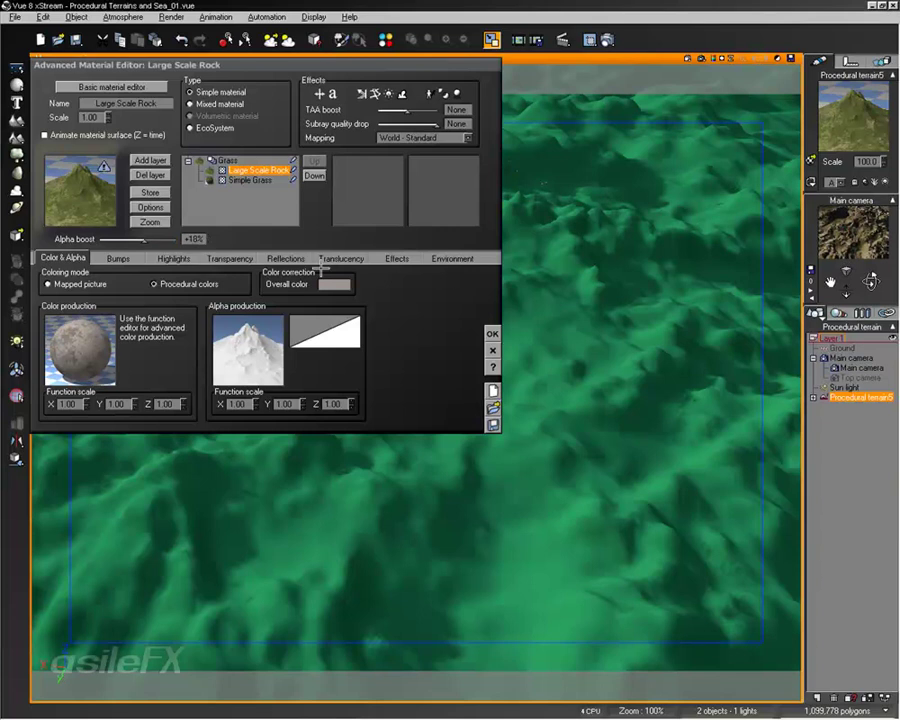
# Reset the Large Scale Rock layer's alpha boost to 0 and open its alpha function for editing
pyautogui.click(209, 242)
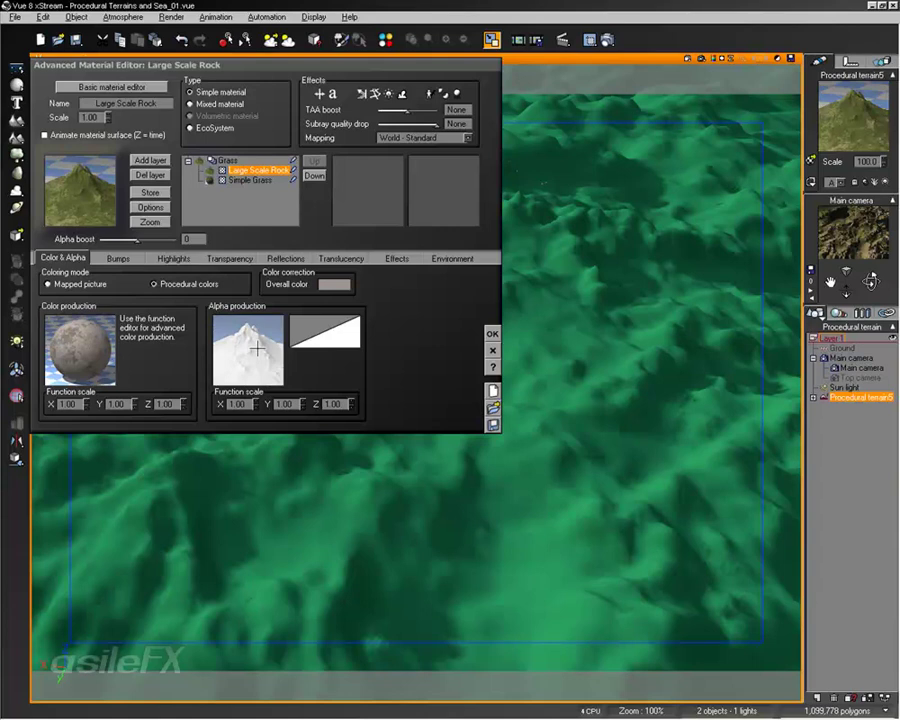
pyautogui.rightClick(288, 337)
pyautogui.click(302, 346)
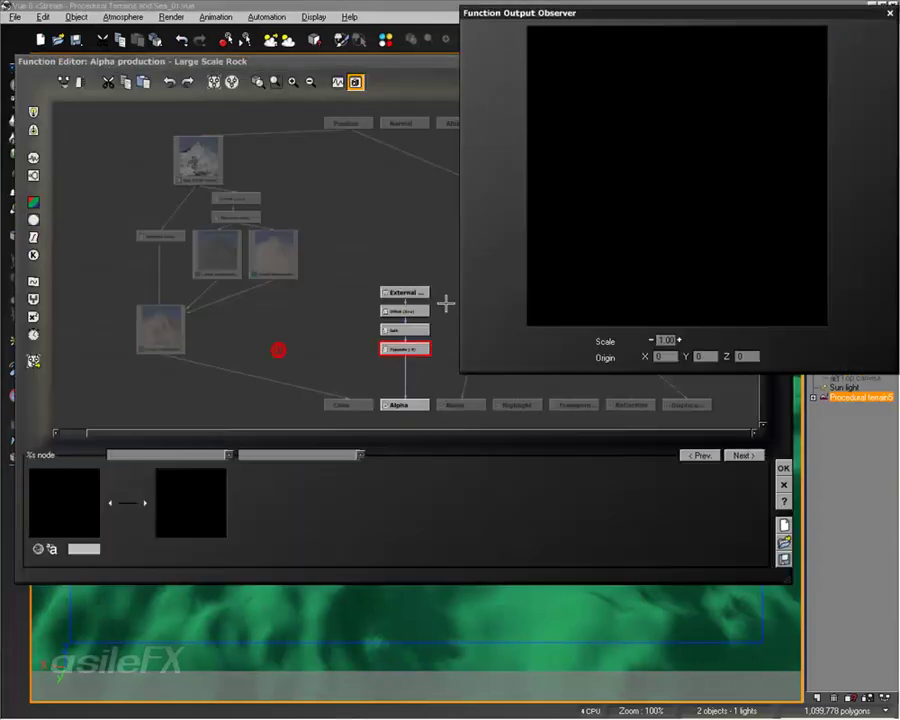
# Try a Brightness-Contrast filter node between Opposite and Alpha, with its contrast at about 3.22
pyautogui.click(407, 367)
pyautogui.click(33, 237)
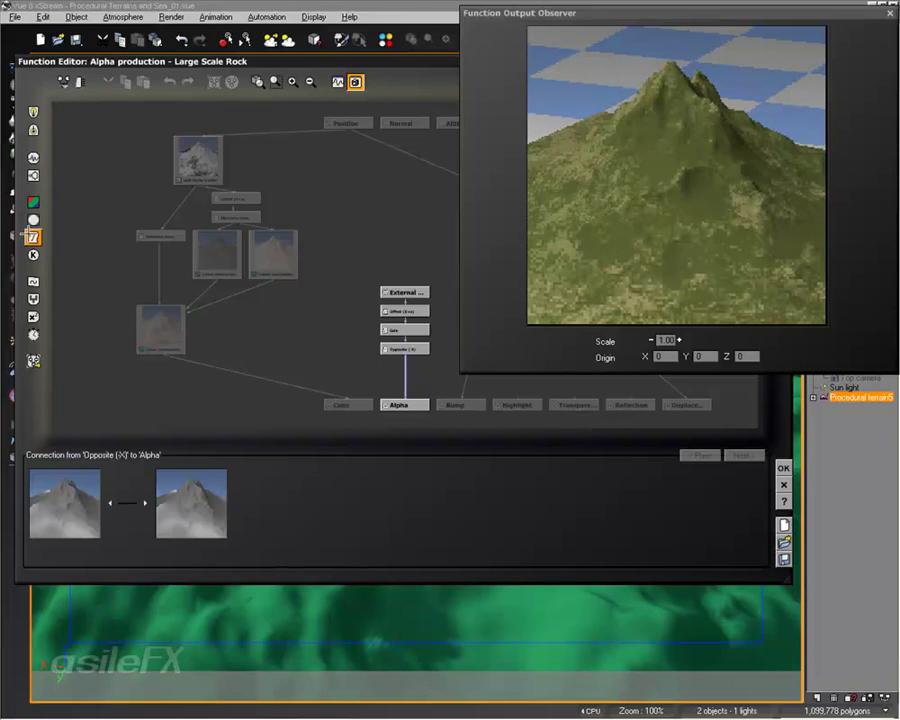
pyautogui.click(226, 455)
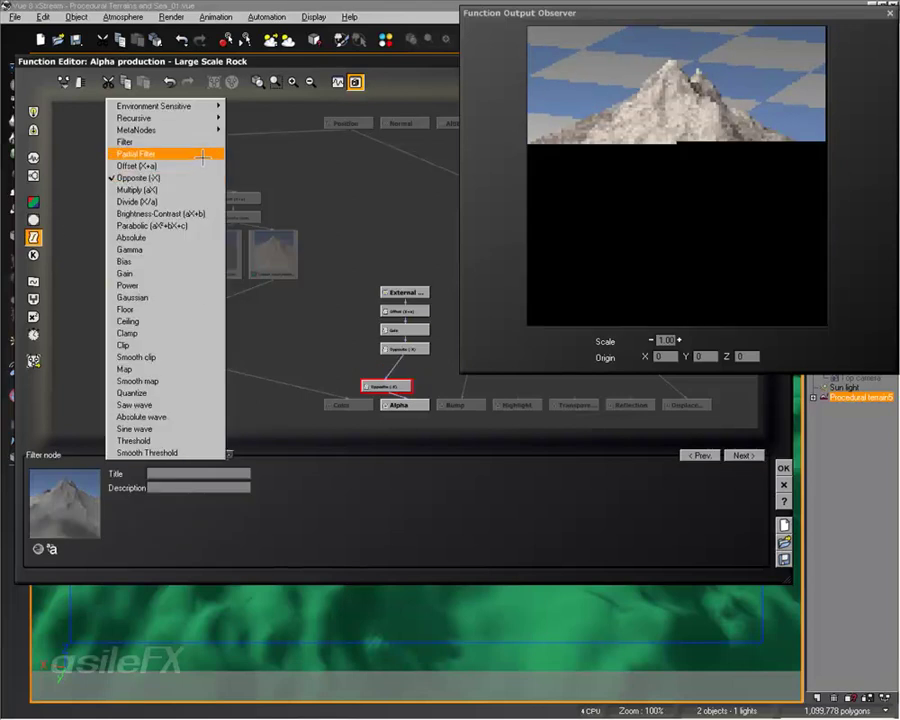
pyautogui.click(196, 214)
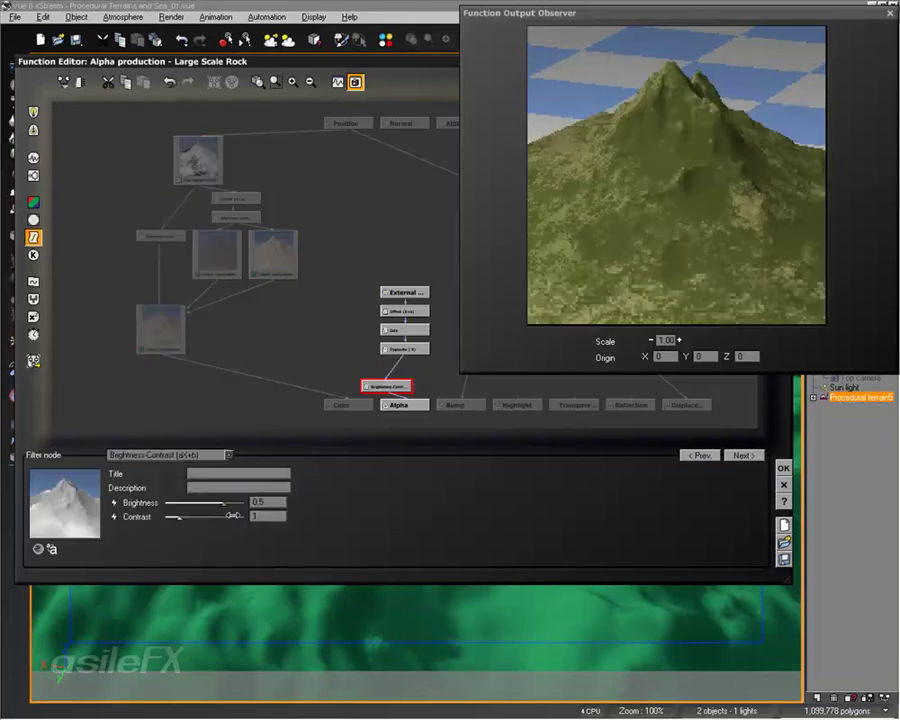
pyautogui.moveTo(202, 514); pyautogui.dragTo(209, 514)
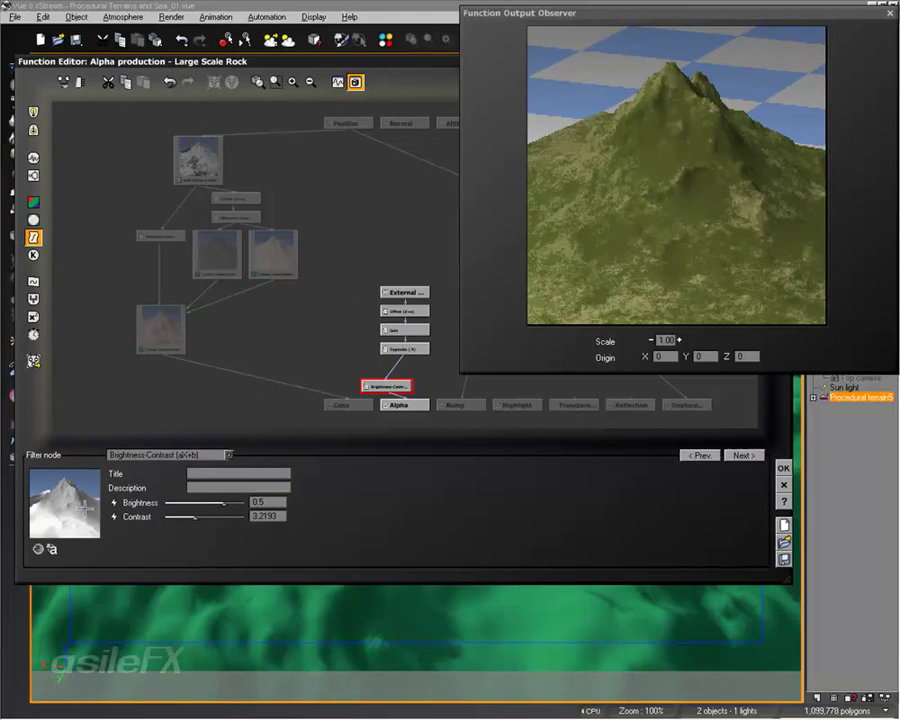
# Try Smooth Threshold as the new filter's type with a transition of about 0.62, showing its curves in the zoomed-out function node preview
pyautogui.click(200, 455)
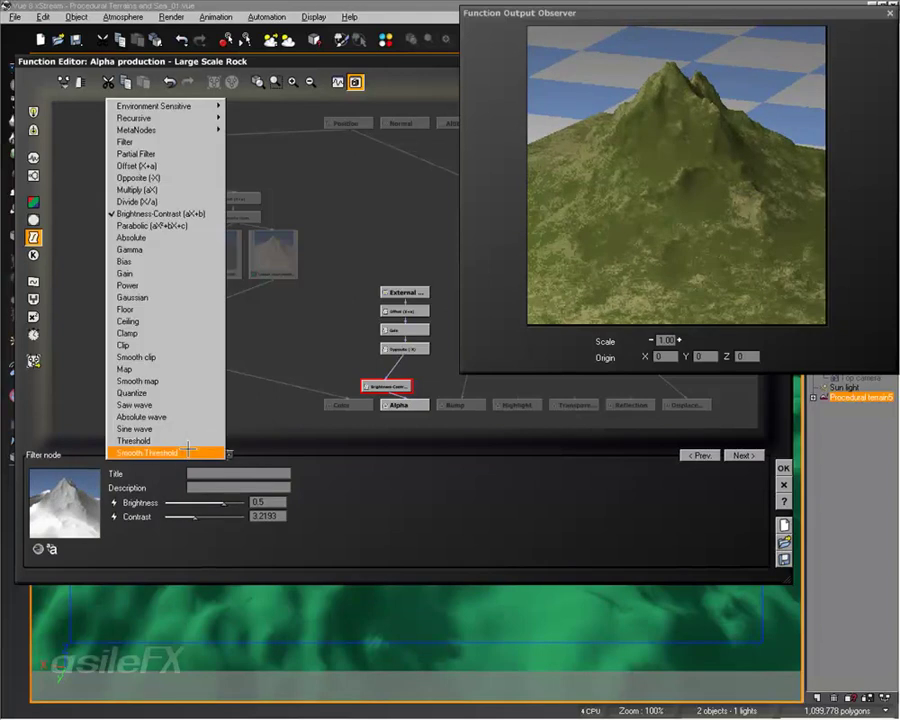
pyautogui.click(187, 451)
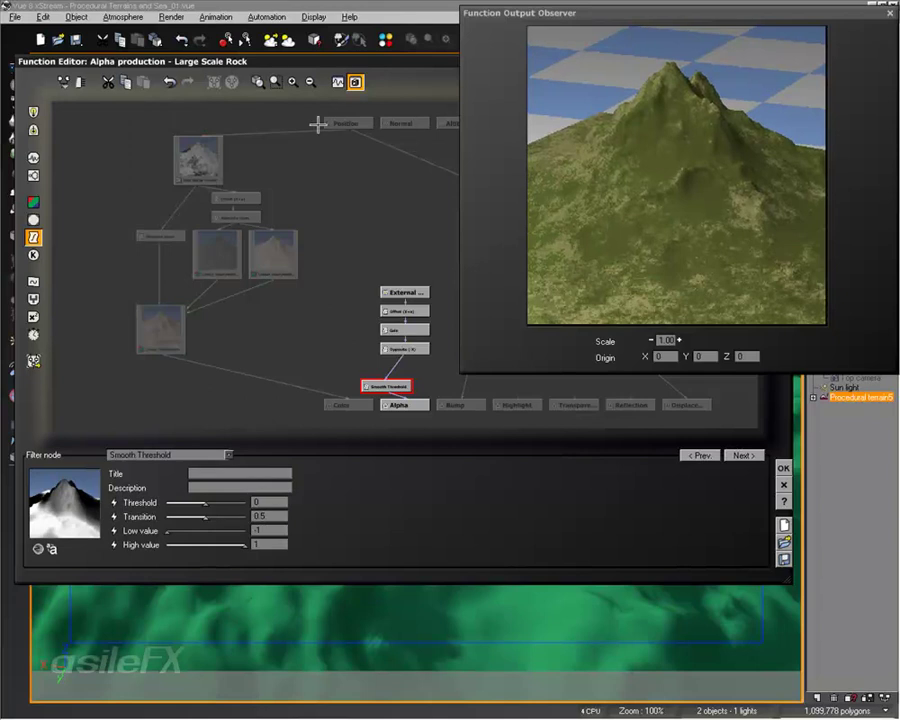
pyautogui.click(335, 82)
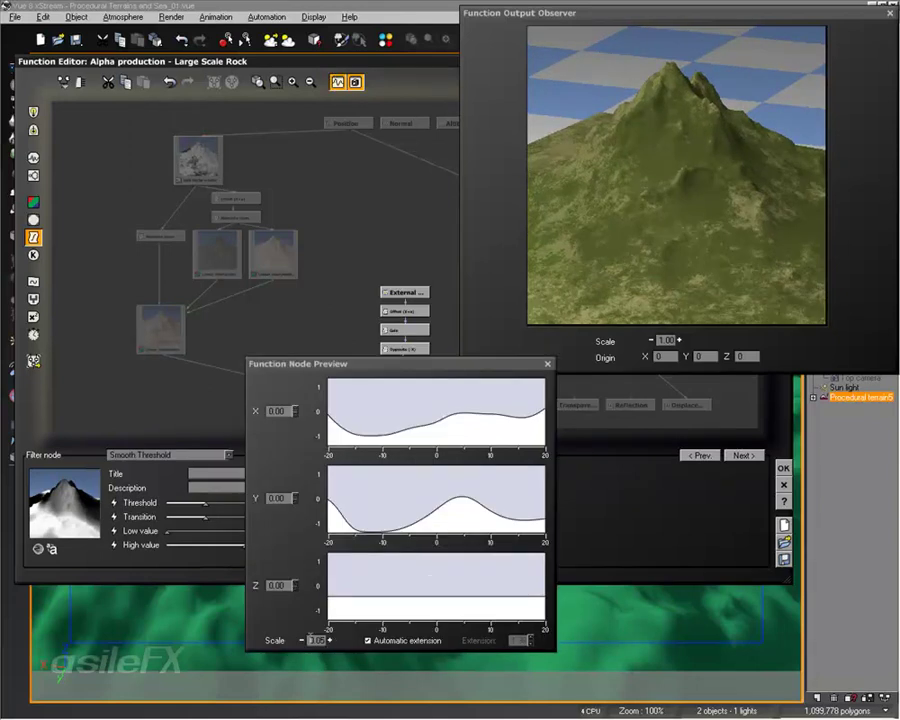
pyautogui.moveTo(322, 640); pyautogui.dragTo(322, 624)
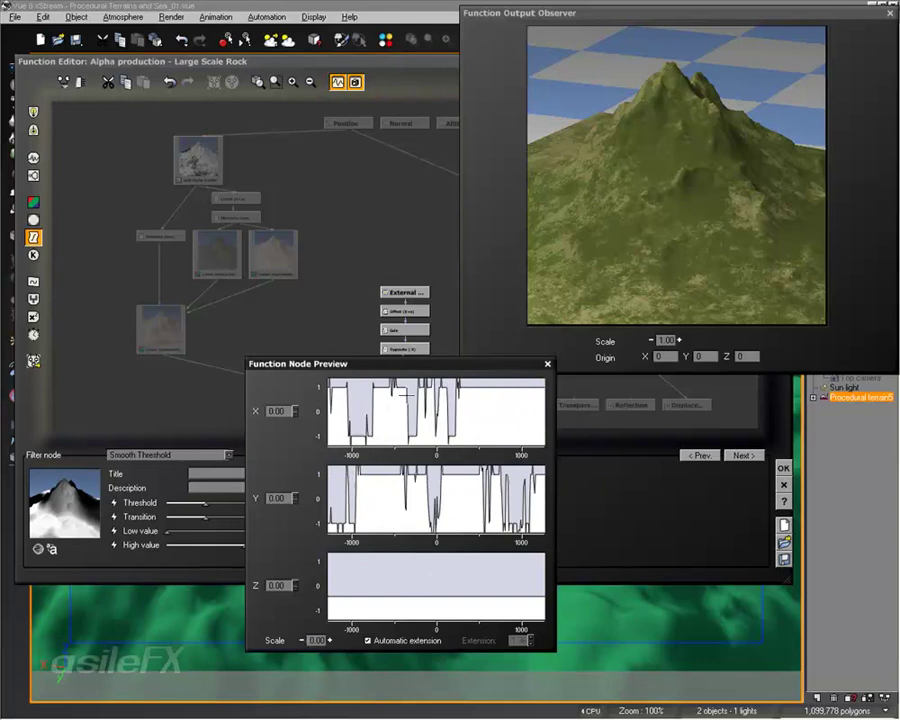
pyautogui.moveTo(421, 364); pyautogui.dragTo(637, 356)
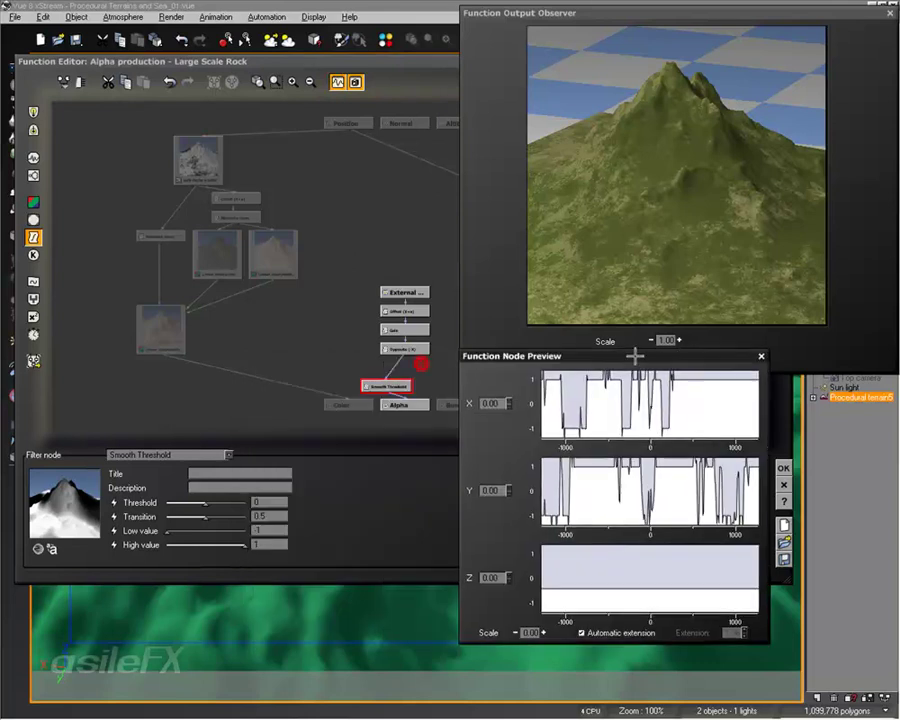
pyautogui.moveTo(205, 516)
pyautogui.mouseDown()
pyautogui.moveTo(192, 514)
pyautogui.moveTo(240, 514)
pyautogui.moveTo(160, 514)
pyautogui.moveTo(215, 516)
pyautogui.mouseUp()
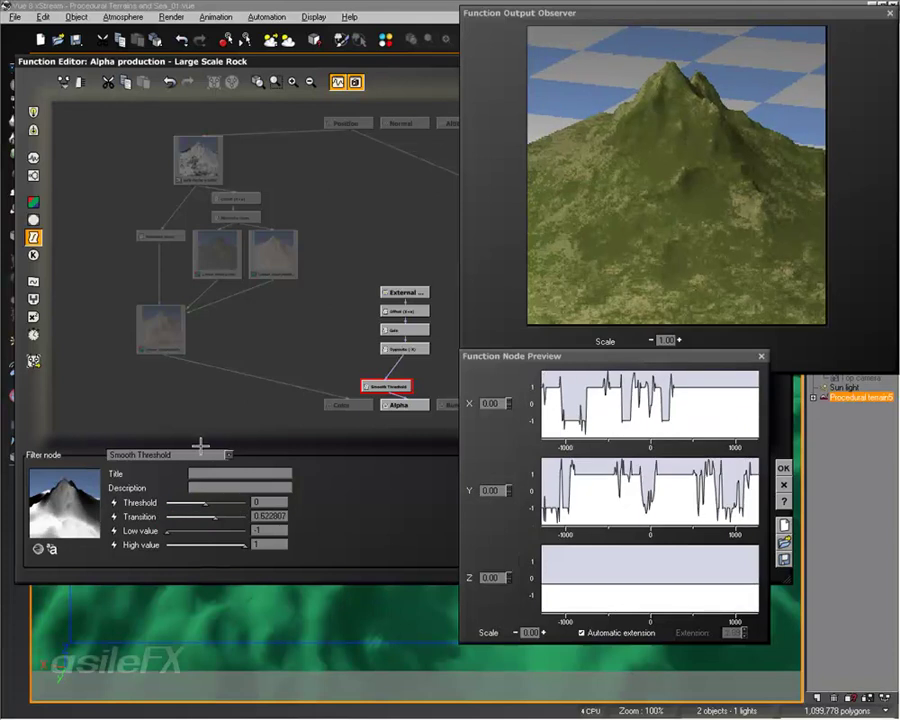
# Try Brightness-Contrast again with brightness at about -0.11 and contrast at 6.5, and delete the extra filter node
pyautogui.click(200, 454)
pyautogui.click(203, 213)
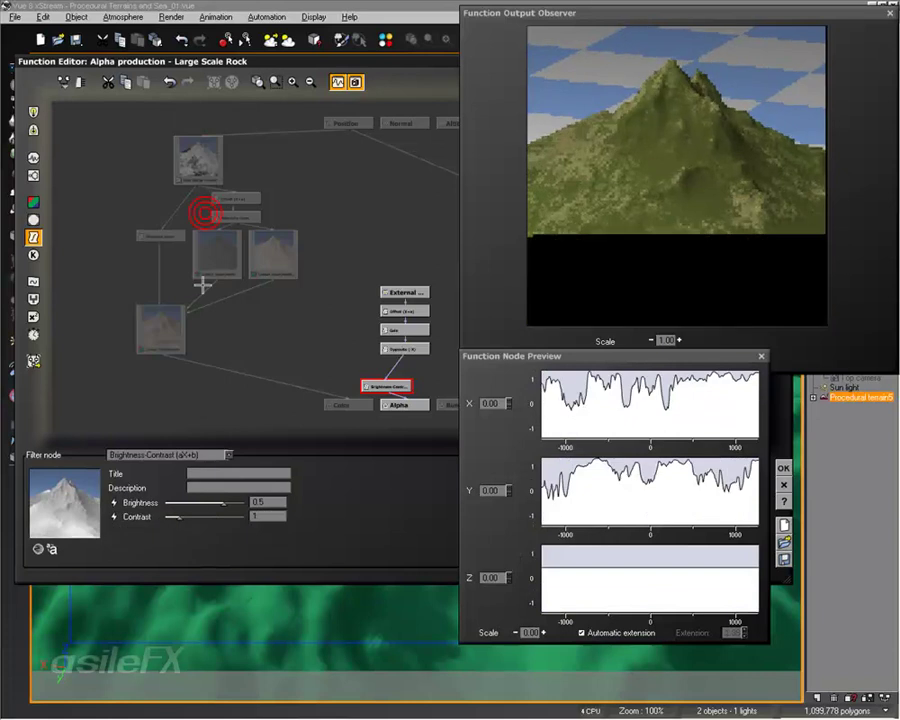
pyautogui.moveTo(176, 516); pyautogui.dragTo(200, 504)
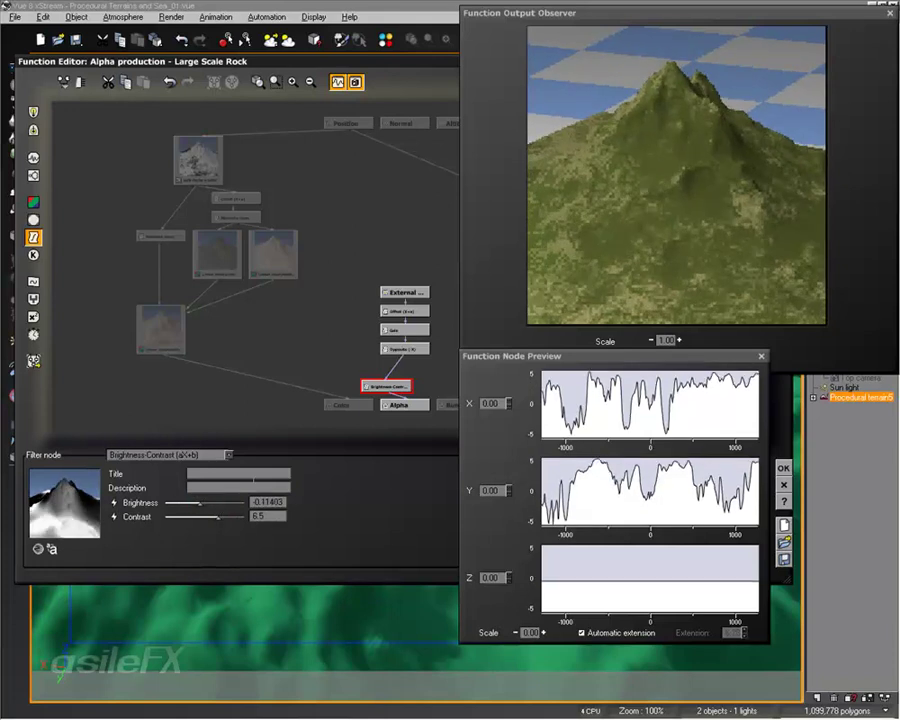
pyautogui.press('Delete')
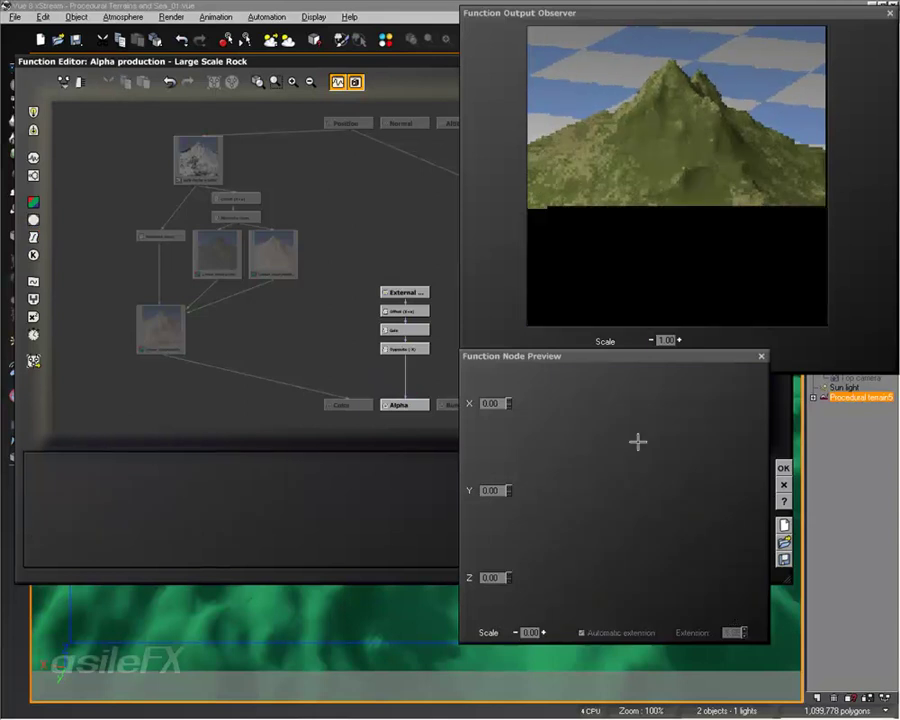
# Close the function node preview and accept the alpha function and the terrain material
pyautogui.click(761, 356)
pyautogui.click(783, 467)
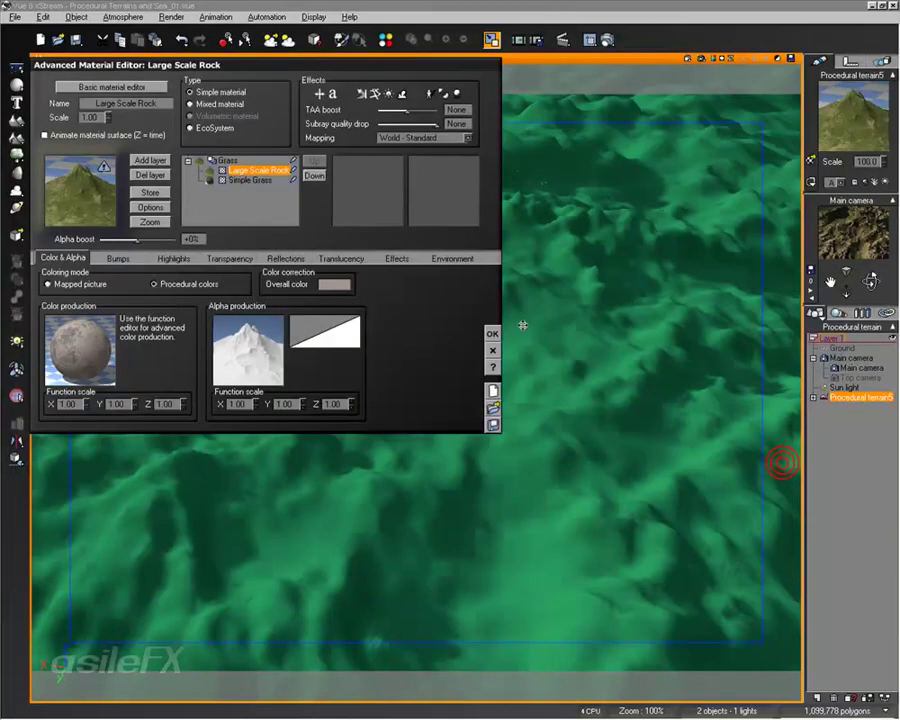
pyautogui.click(492, 334)
# Set the atmosphere's sun azimuth to about 223.13° and pitch to about 41.67°, set the light balance to 43%, and accept
pyautogui.click(123, 17)
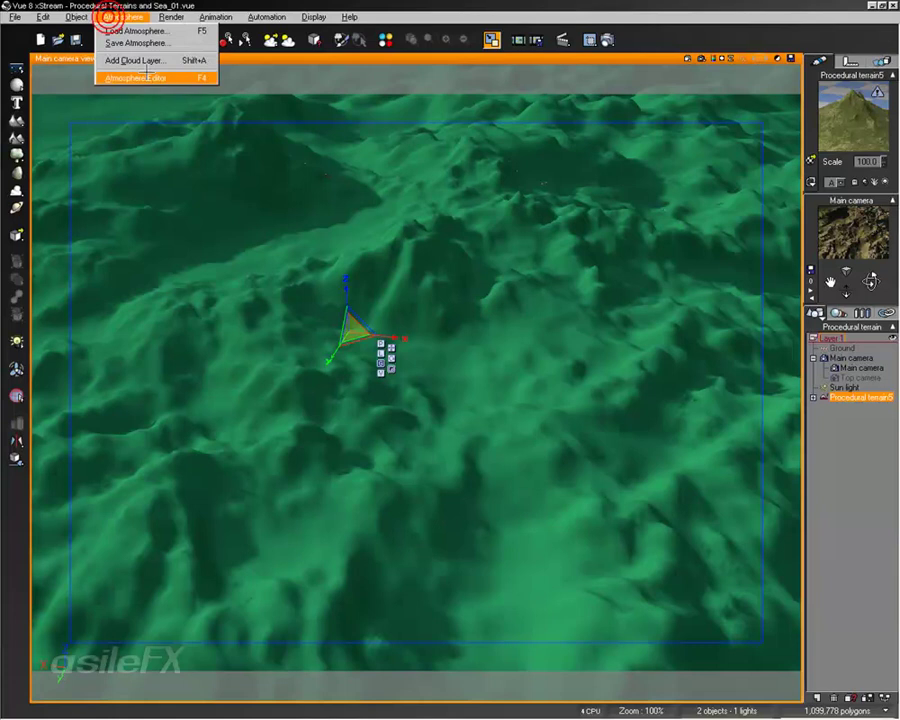
pyautogui.click(123, 17)
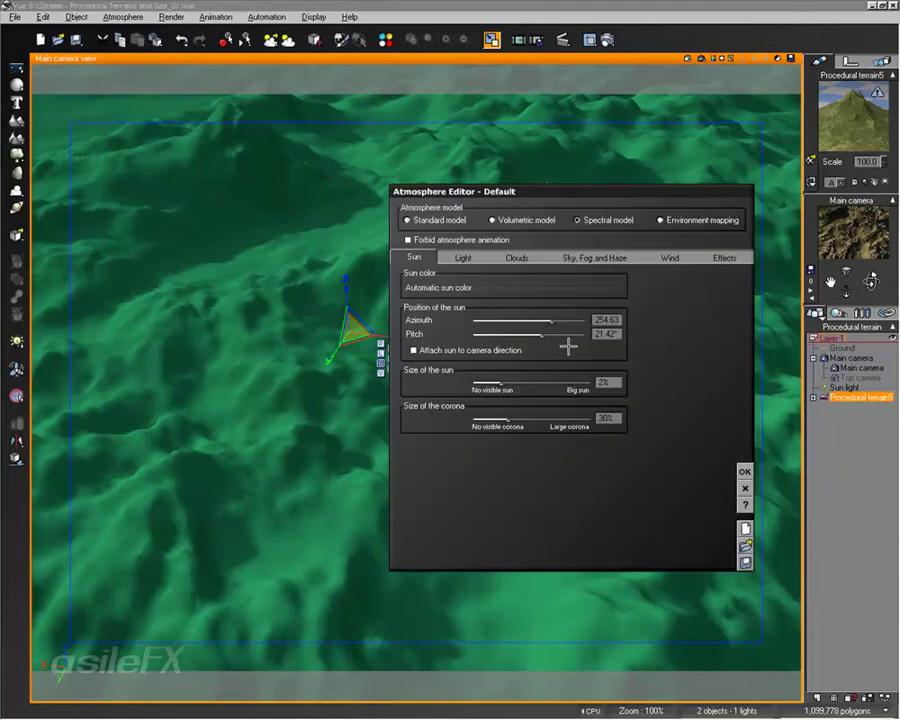
pyautogui.moveTo(545, 337); pyautogui.dragTo(561, 343)
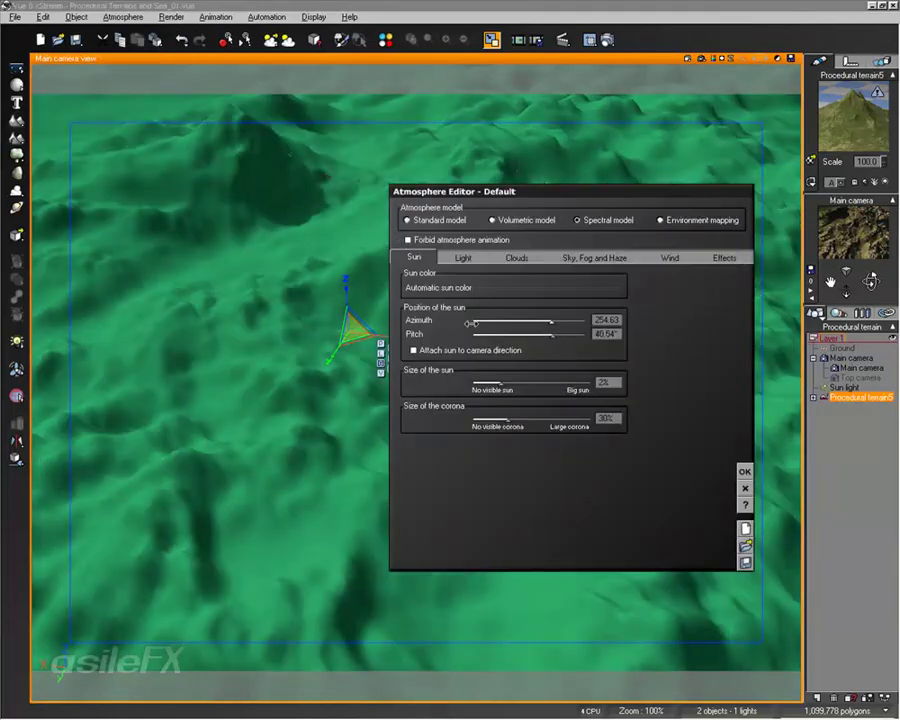
pyautogui.click(123, 17)
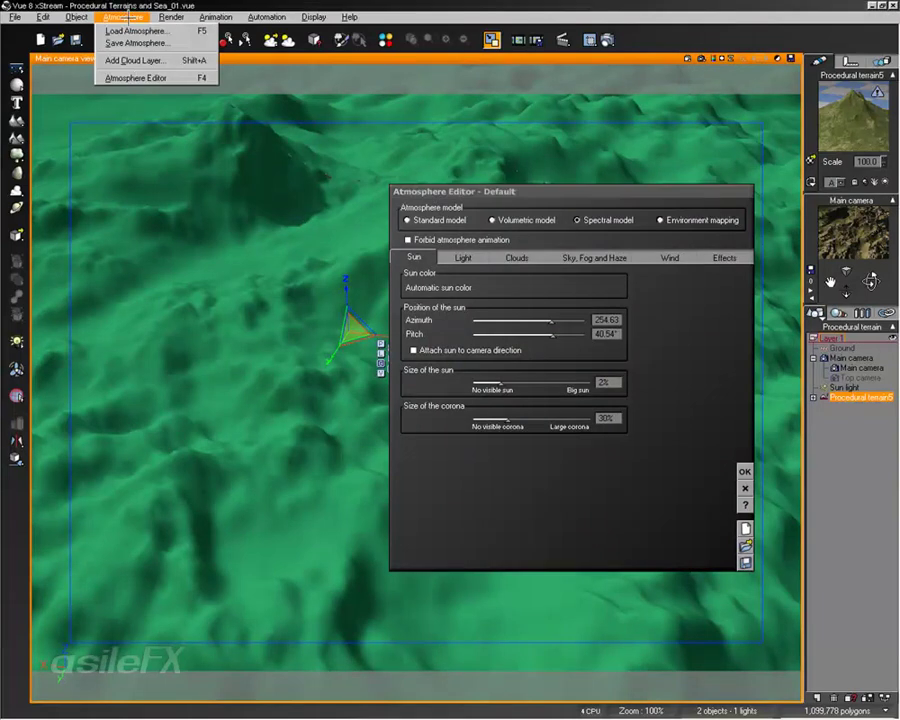
pyautogui.click(565, 195)
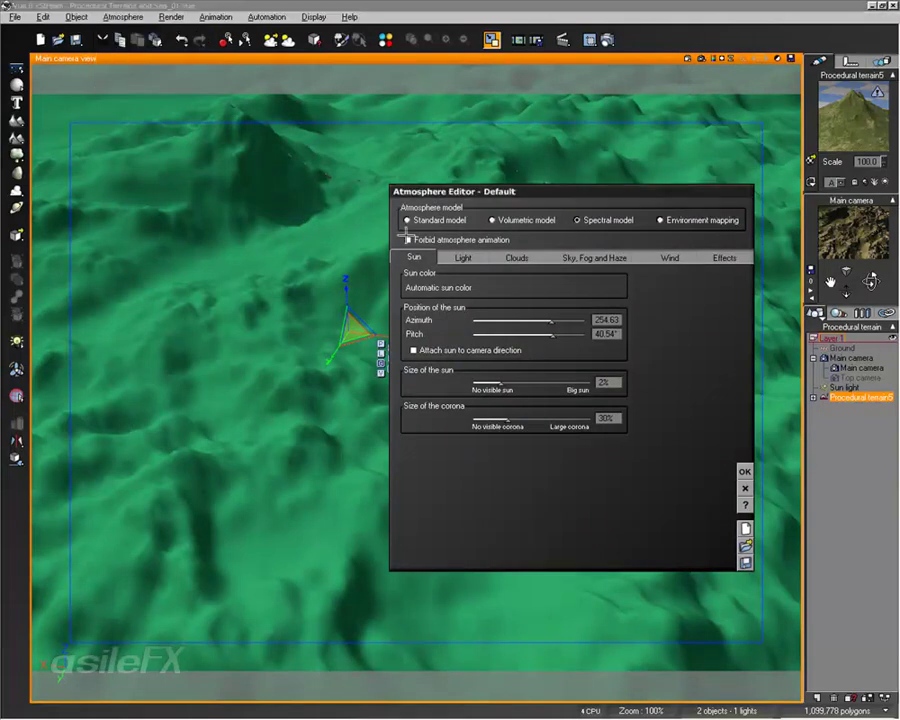
pyautogui.moveTo(563, 338); pyautogui.dragTo(539, 319)
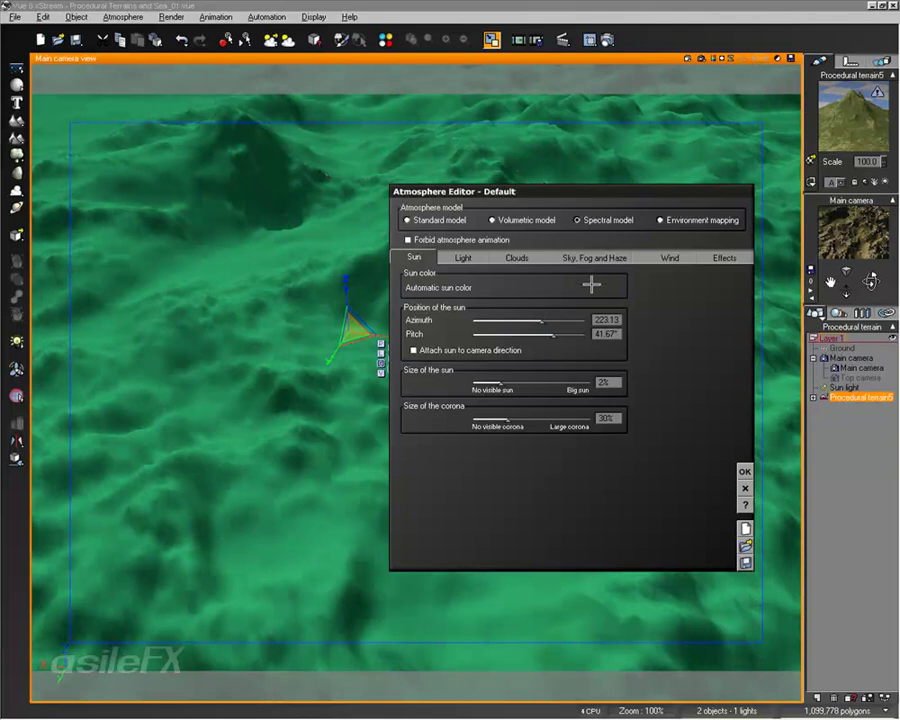
pyautogui.click(463, 257)
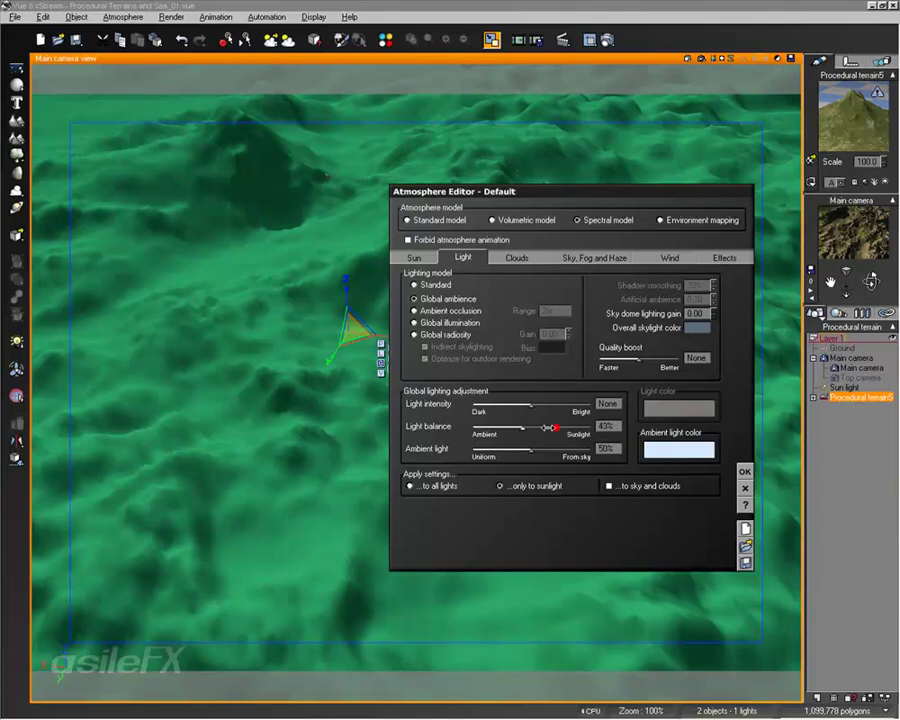
pyautogui.press('Return')
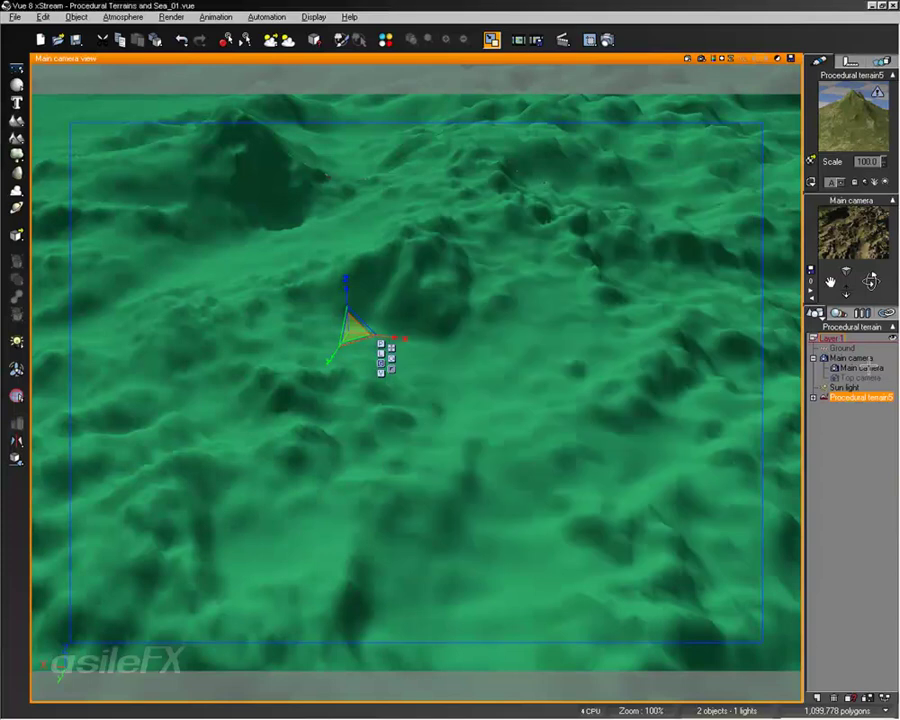
# Set the sun light's shadow density to 81% and accept the light settings
pyautogui.doubleClick(845, 387)
pyautogui.moveTo(139, 102); pyautogui.dragTo(118, 101)
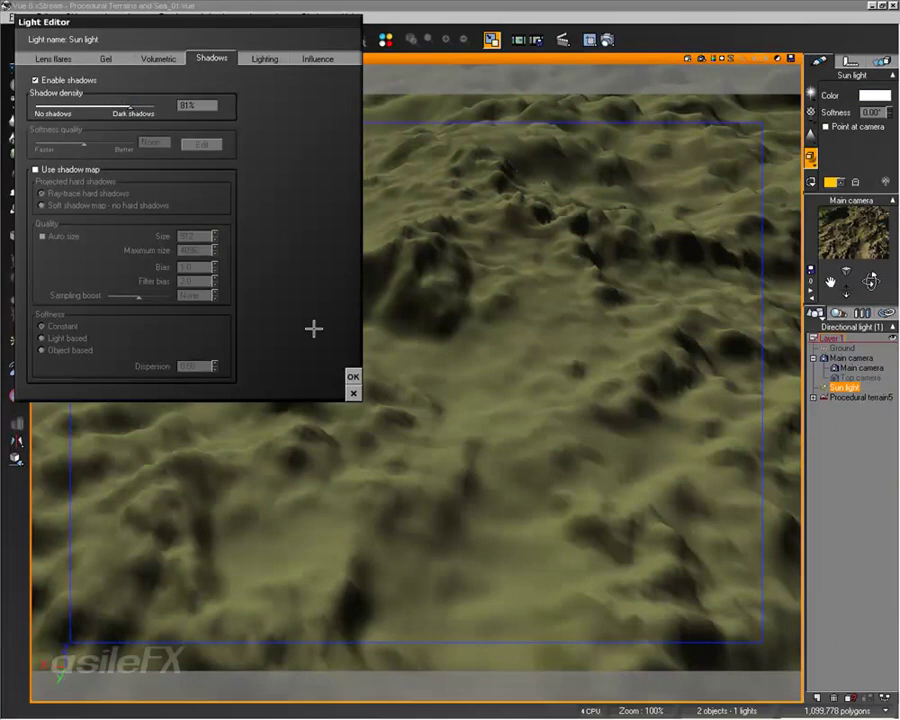
pyautogui.click(353, 376)
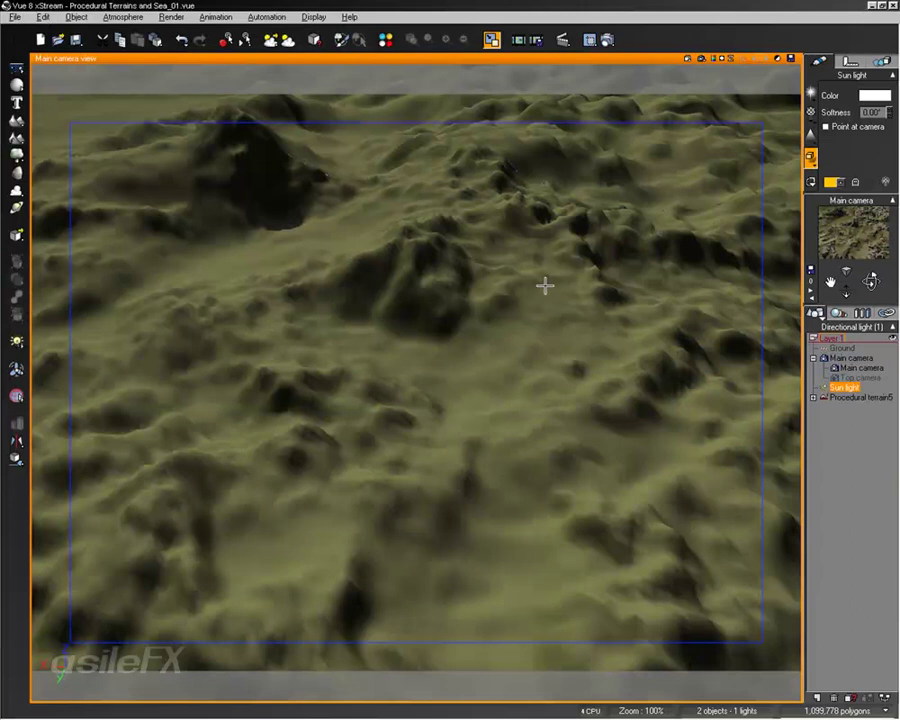
# Set the atmosphere's light balance to 58%, lower the sun's pitch slightly, and accept the atmosphere settings
pyautogui.click(118, 17)
pyautogui.click(108, 54)
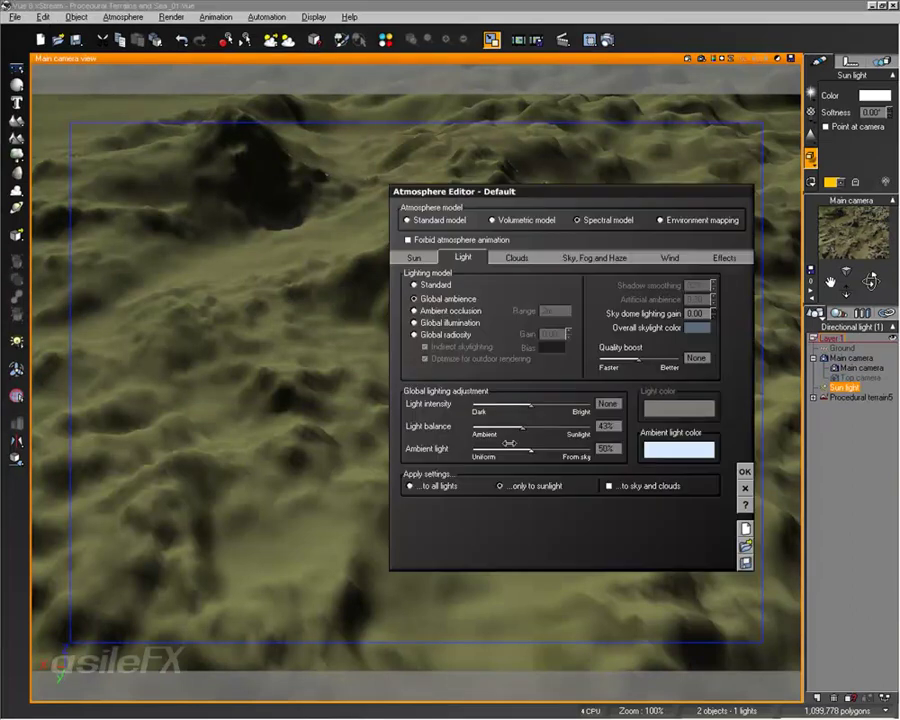
pyautogui.moveTo(513, 425); pyautogui.dragTo(540, 426)
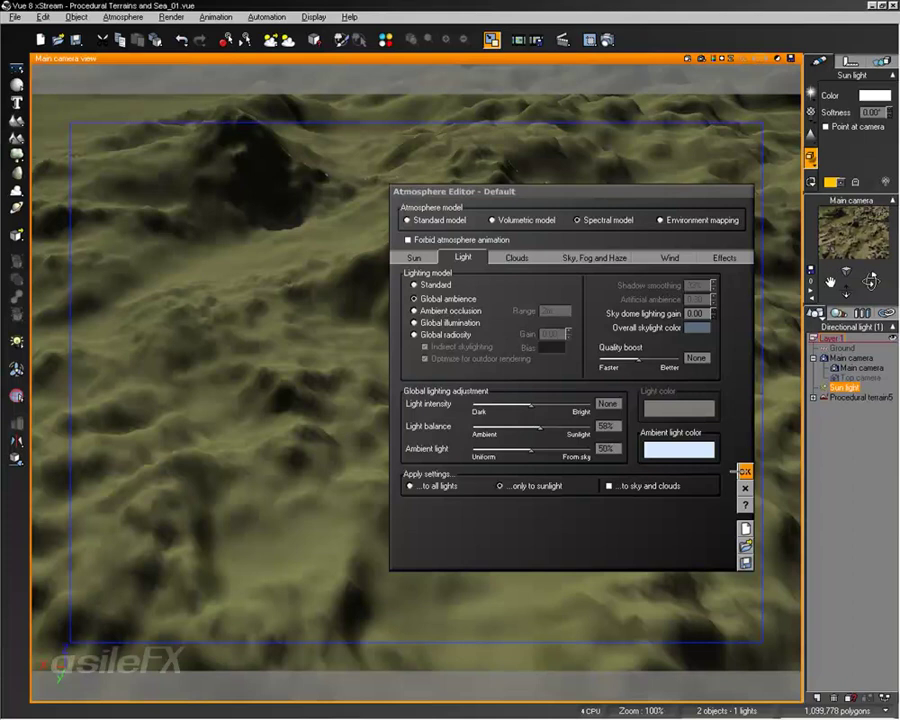
pyautogui.click(415, 258)
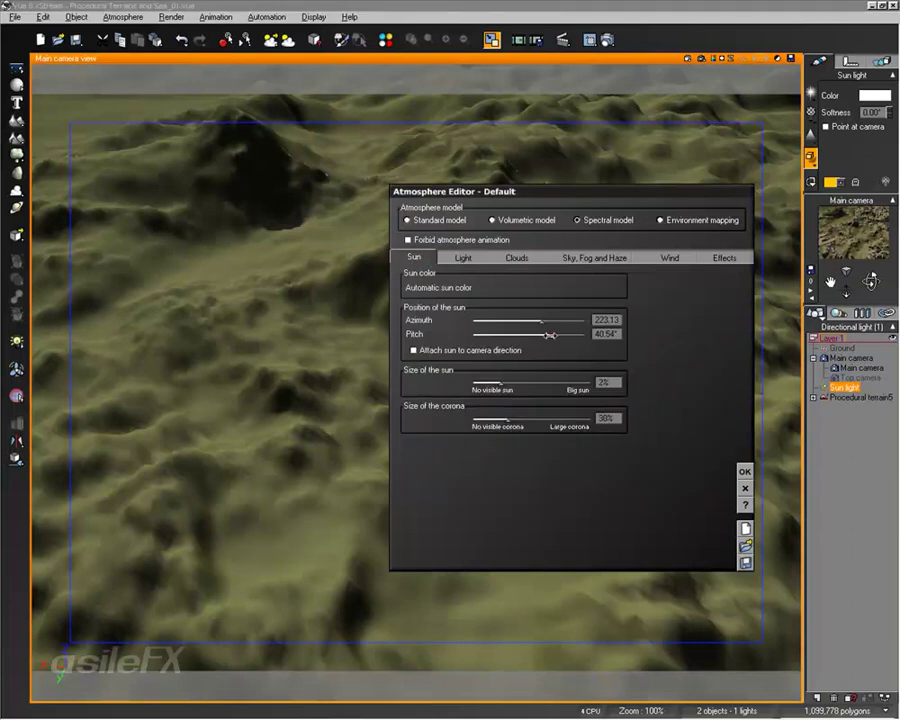
pyautogui.moveTo(549, 335); pyautogui.dragTo(548, 330)
pyautogui.click(744, 471)
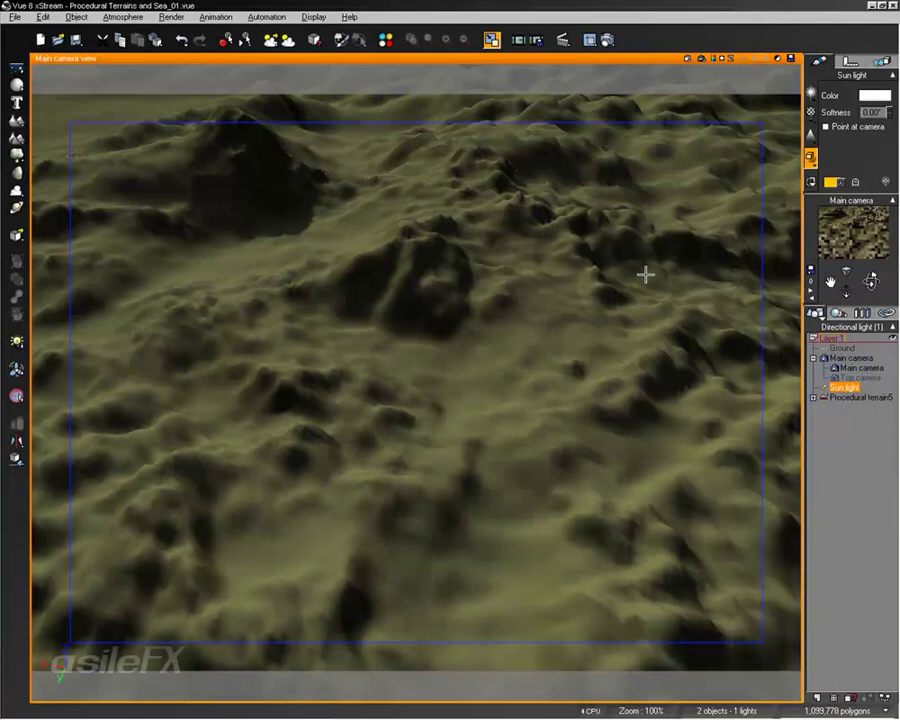
# Reframe the main camera to look over the terrain from another side at closer range, and deselect the sun light
pyautogui.moveTo(558, 344)
pyautogui.mouseDown()
pyautogui.moveTo(420, 356)
pyautogui.moveTo(369, 398)
pyautogui.moveTo(362, 318)
pyautogui.mouseUp()
pyautogui.scroll(-3, 364, 374)
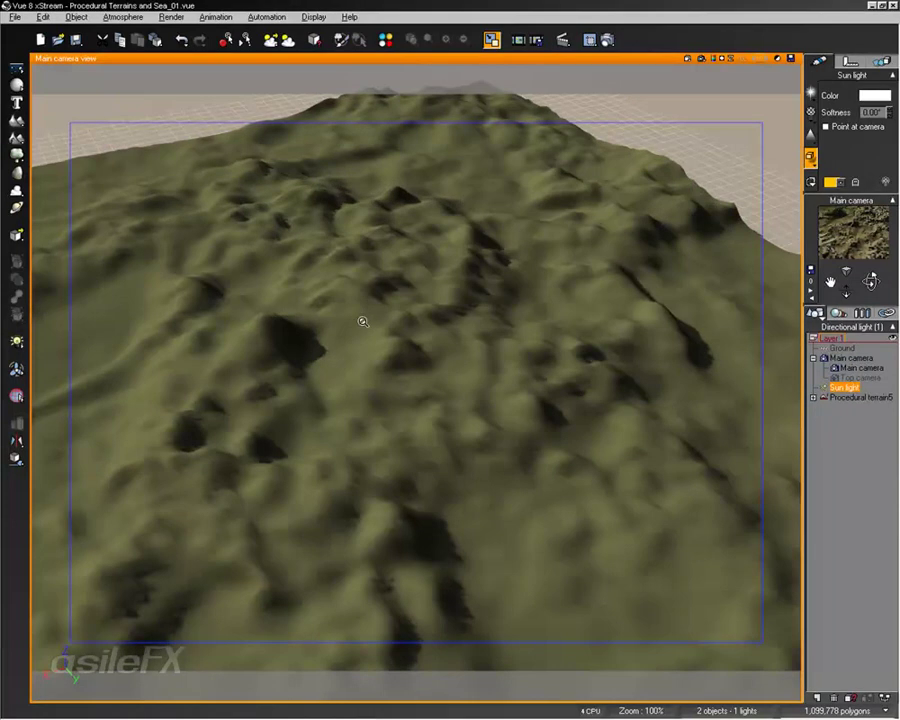
pyautogui.scroll(-2, 363, 321)
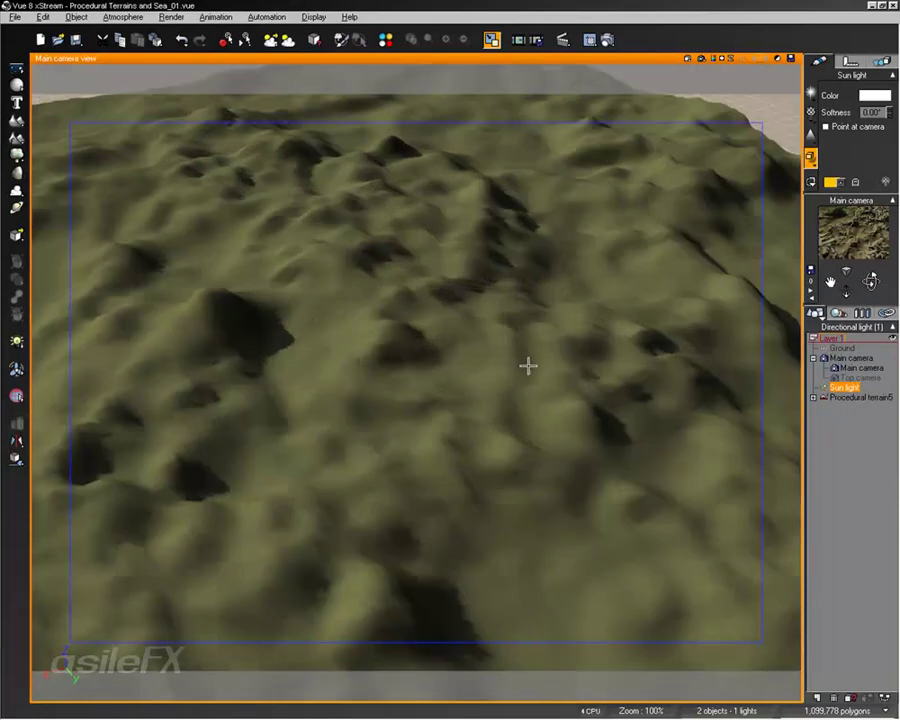
pyautogui.moveTo(440, 354); pyautogui.dragTo(618, 291)
pyautogui.click(618, 291)
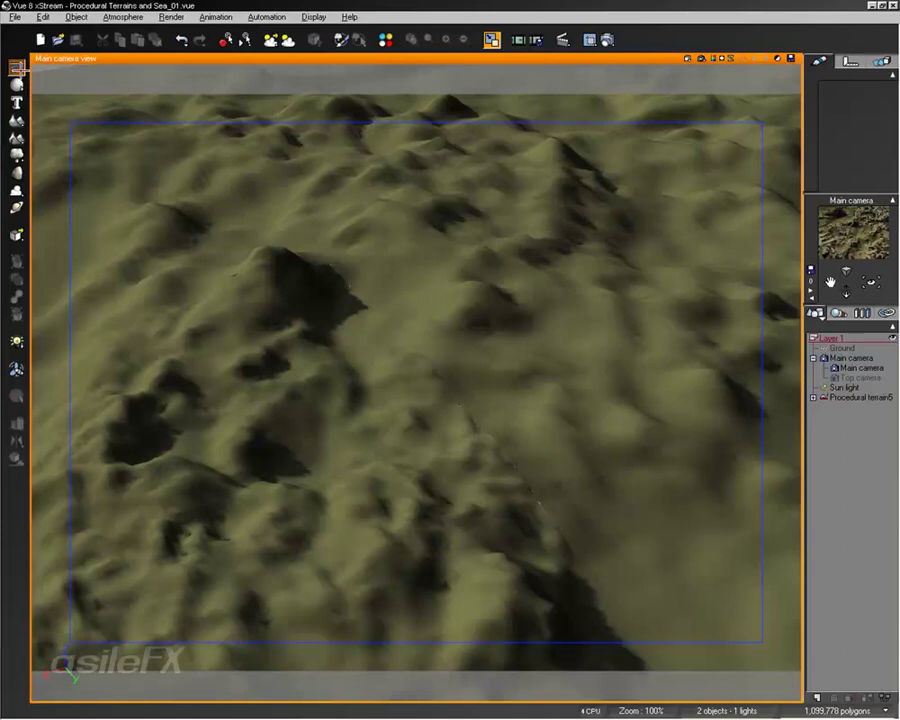
# Examine the cloud layer settings in the Atmosphere Editor and leave it without changing anything
pyautogui.moveTo(16, 68)
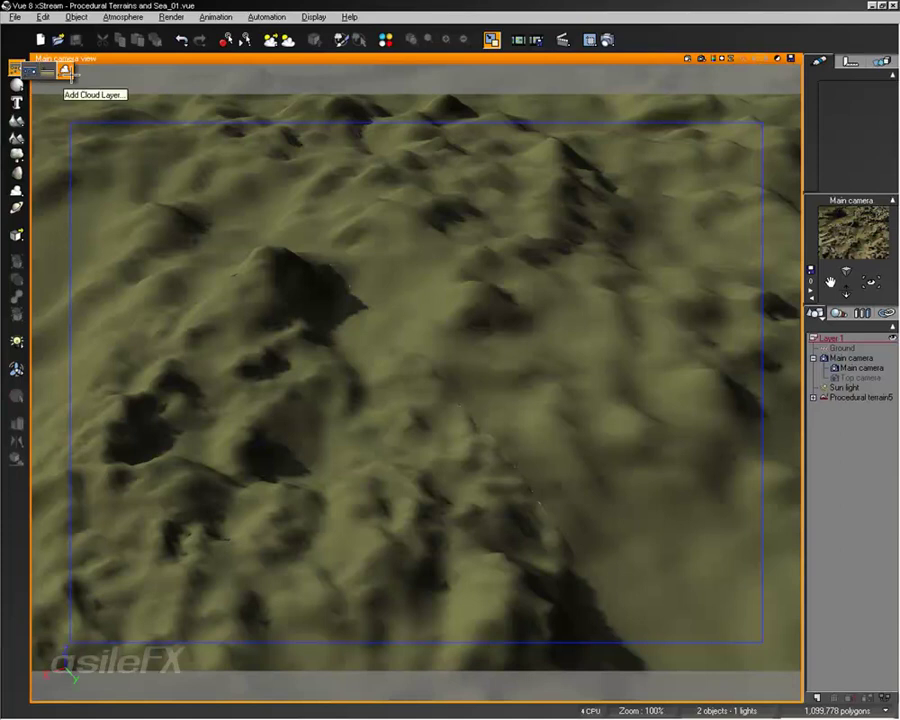
pyautogui.click(66, 72)
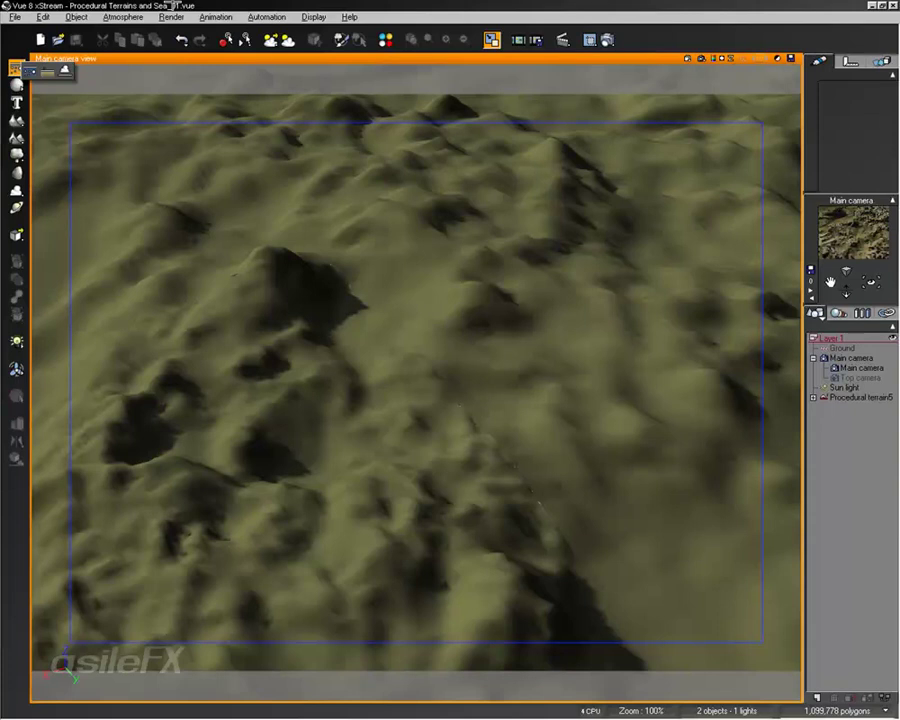
pyautogui.click(123, 17)
pyautogui.click(138, 76)
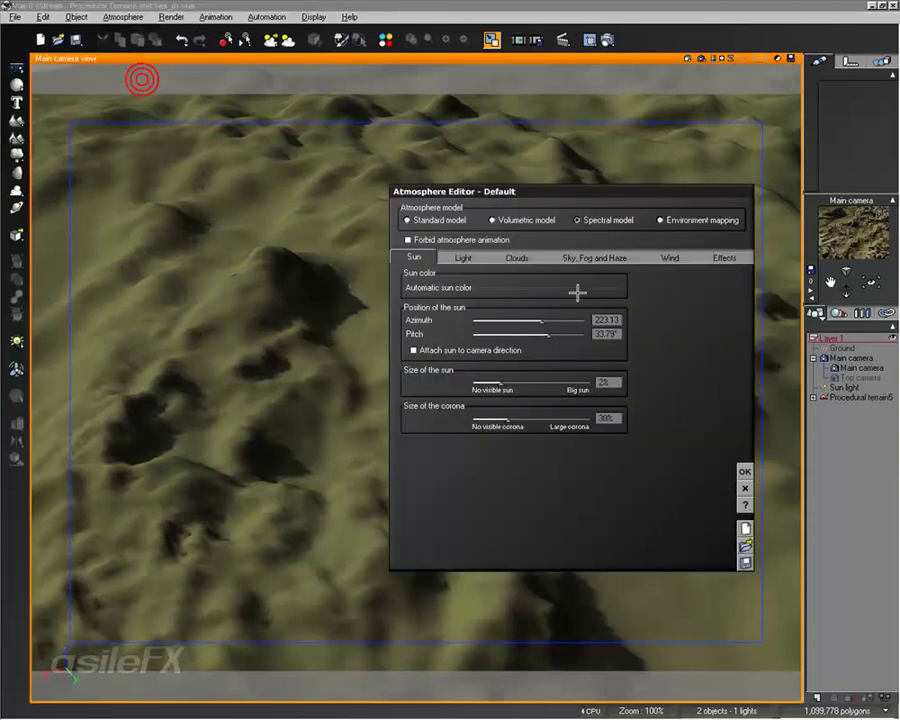
pyautogui.click(536, 257)
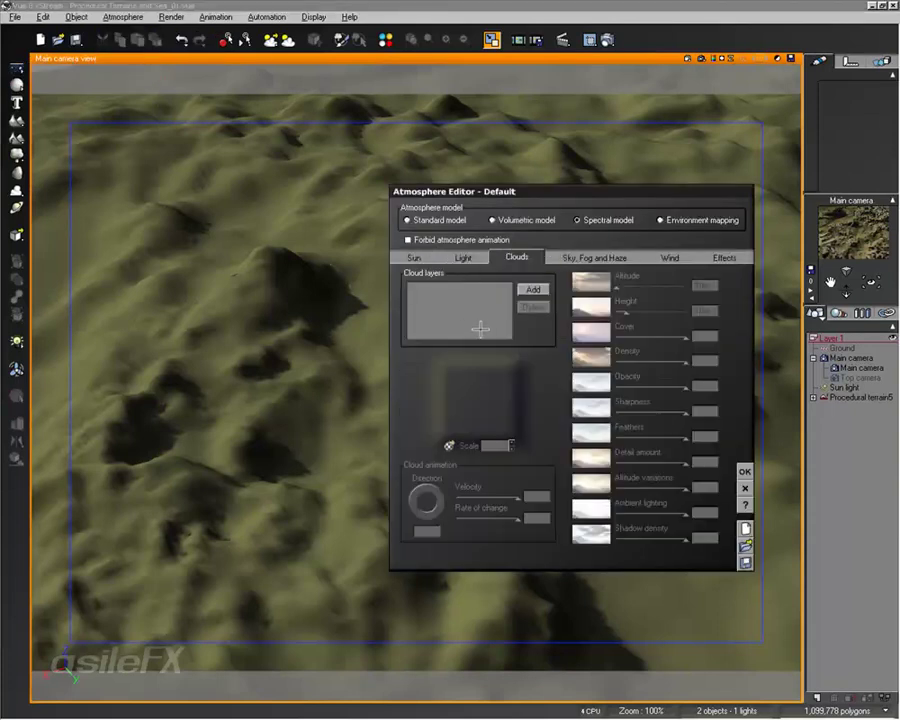
pyautogui.click(744, 488)
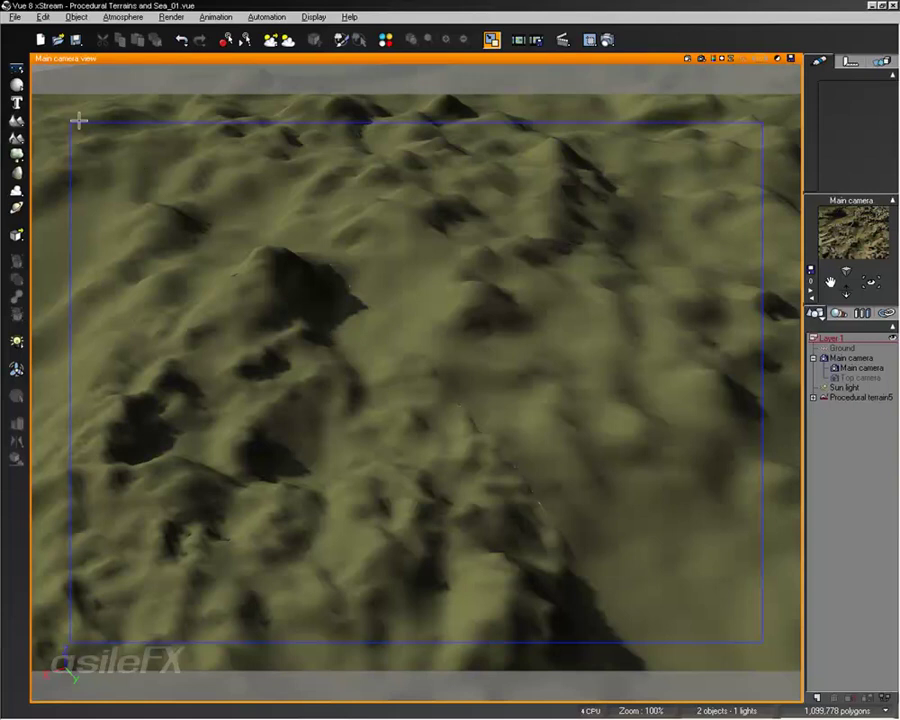
# Add an infinite sea plane to the terrain scene
pyautogui.click(16, 67)
pyautogui.click(33, 72)
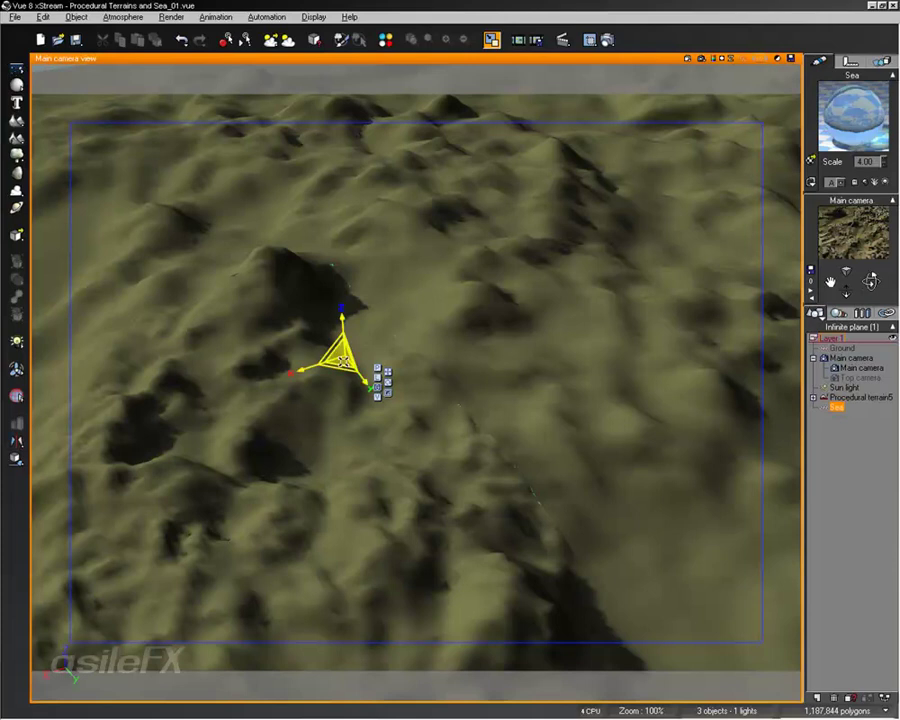
pyautogui.moveTo(606, 366); pyautogui.dragTo(593, 456, button='right')
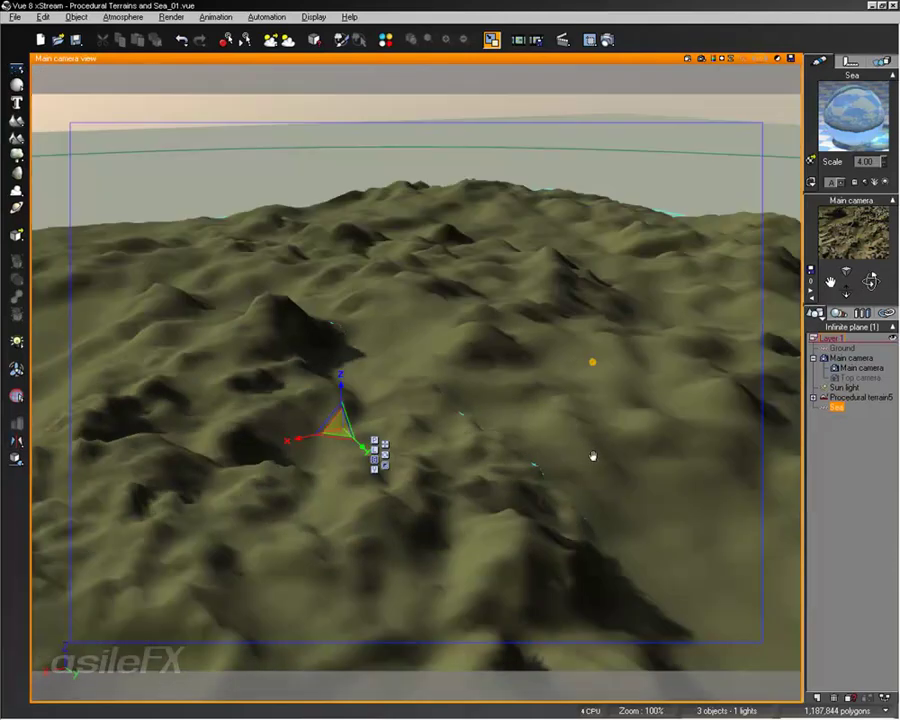
pyautogui.scroll(-5, 593, 456)
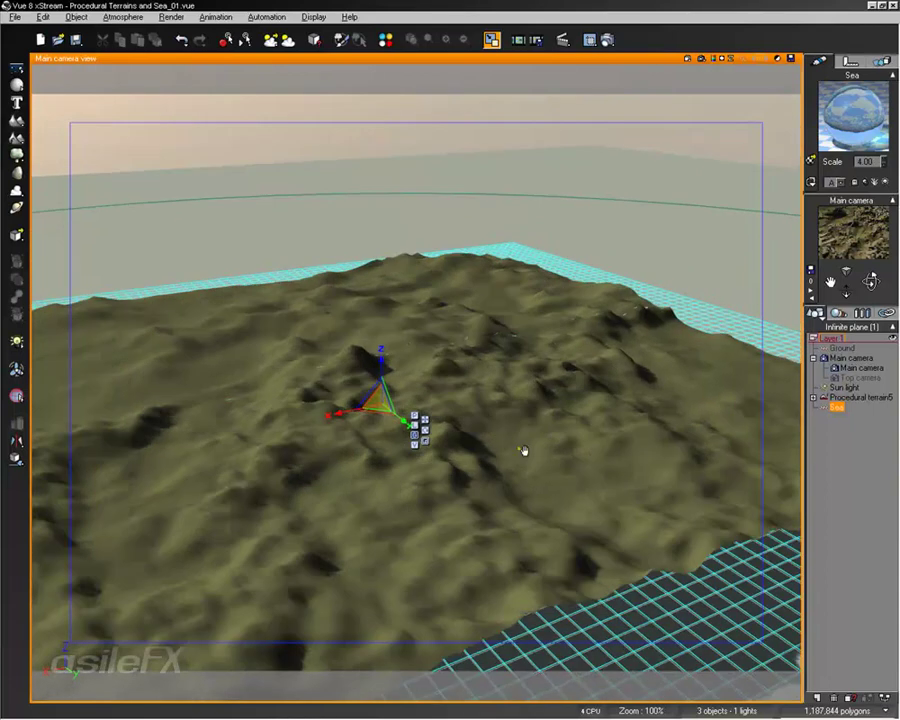
pyautogui.moveTo(524, 451); pyautogui.dragTo(768, 288, button='middle')
pyautogui.moveTo(503, 431); pyautogui.dragTo(490, 467, button='right')
pyautogui.scroll(-5, 492, 543)
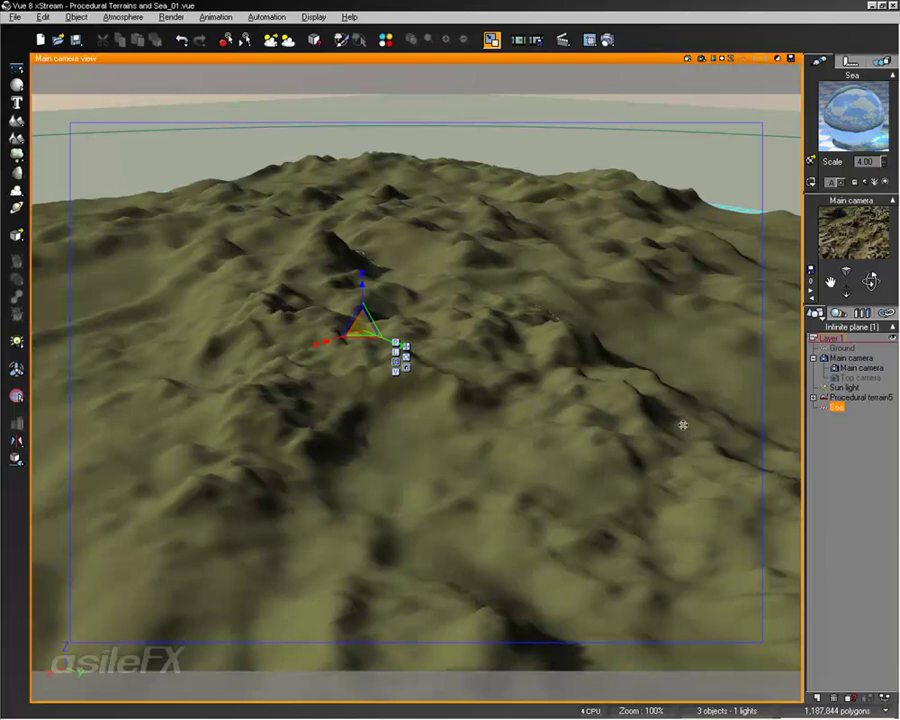
# Set the sea's Z position to 0 mm and deselect it
pyautogui.click(852, 62)
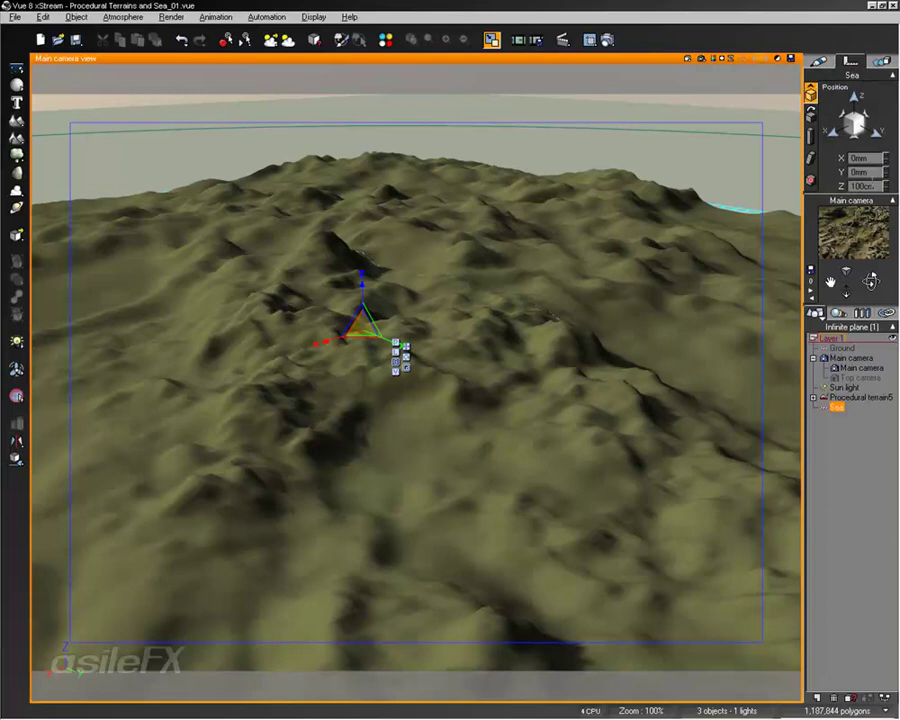
pyautogui.click(866, 186)
pyautogui.write('2')
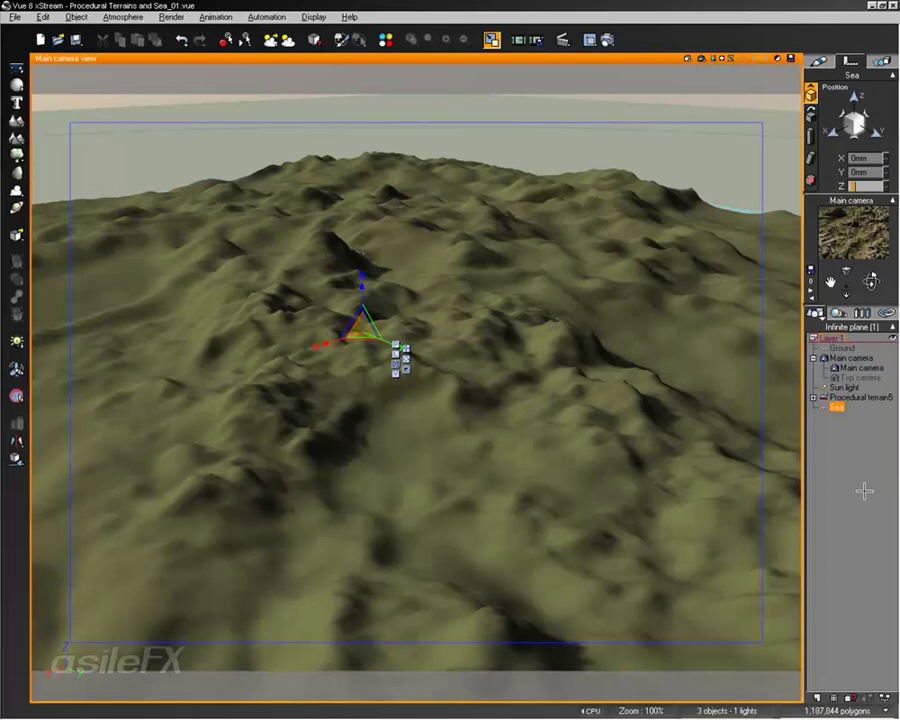
pyautogui.click(860, 424)
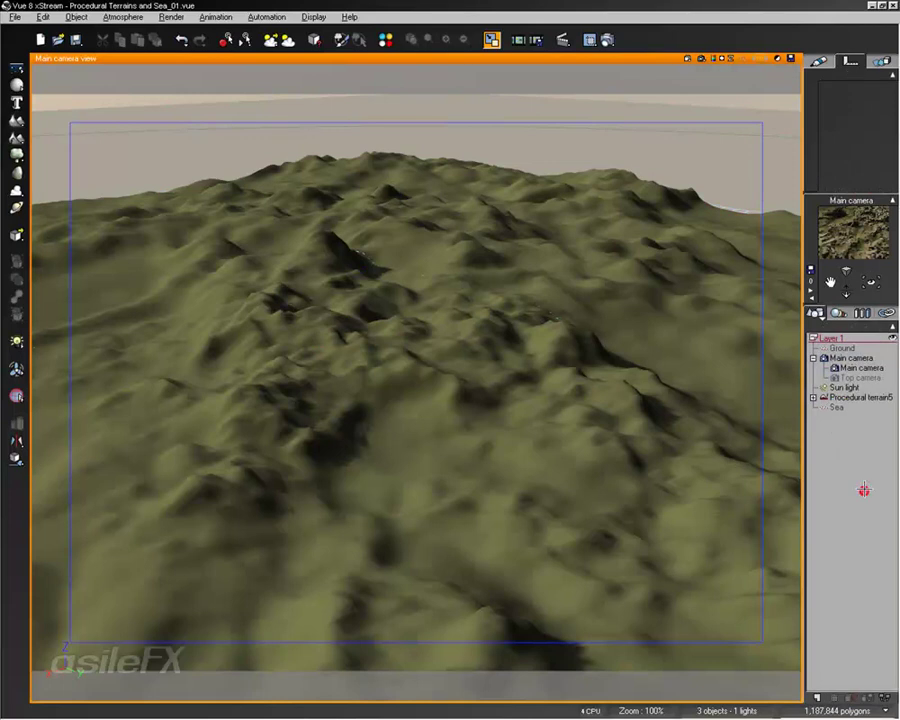
# Lower the procedural terrain into the water to a Z position of about -28.16 m
pyautogui.click(858, 397)
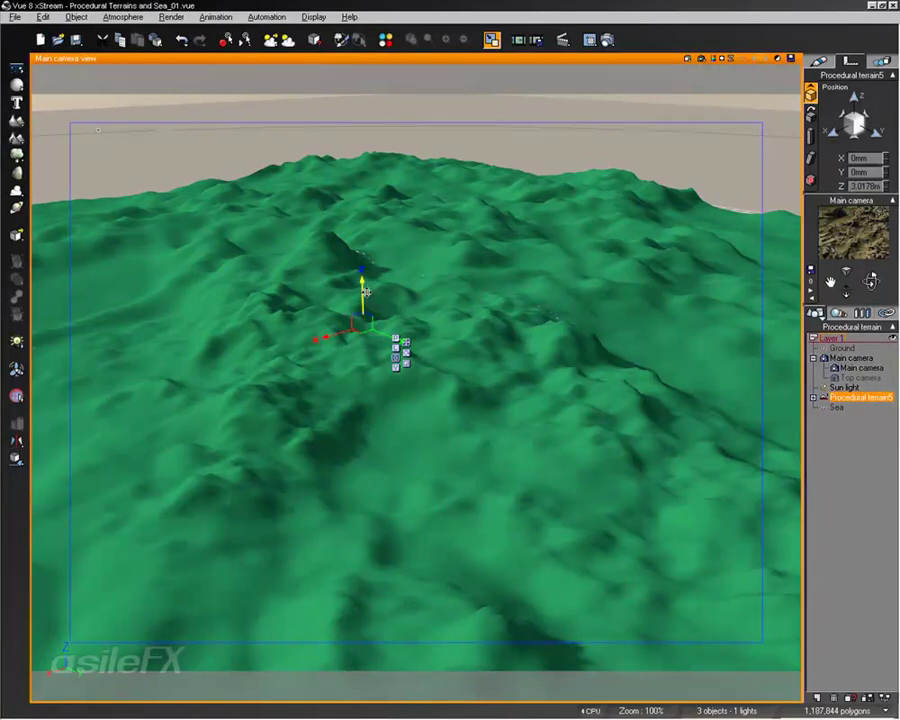
pyautogui.moveTo(364, 305); pyautogui.dragTo(368, 353)
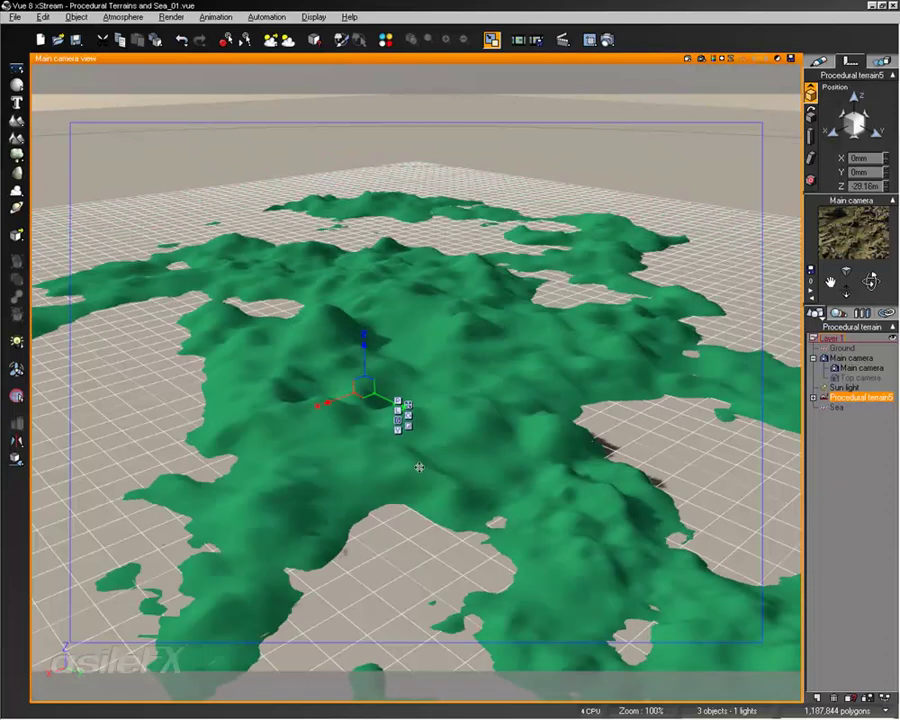
pyautogui.moveTo(511, 434); pyautogui.dragTo(518, 267, button='right')
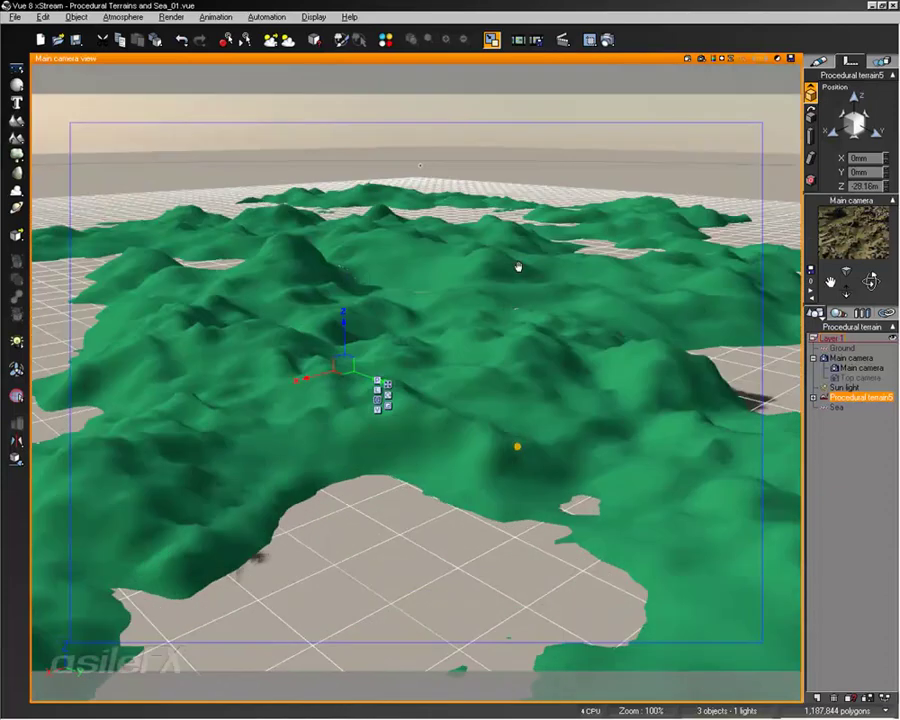
# Lower the ground plane to a Z position of about -36.11 m and deselect it
pyautogui.click(843, 347)
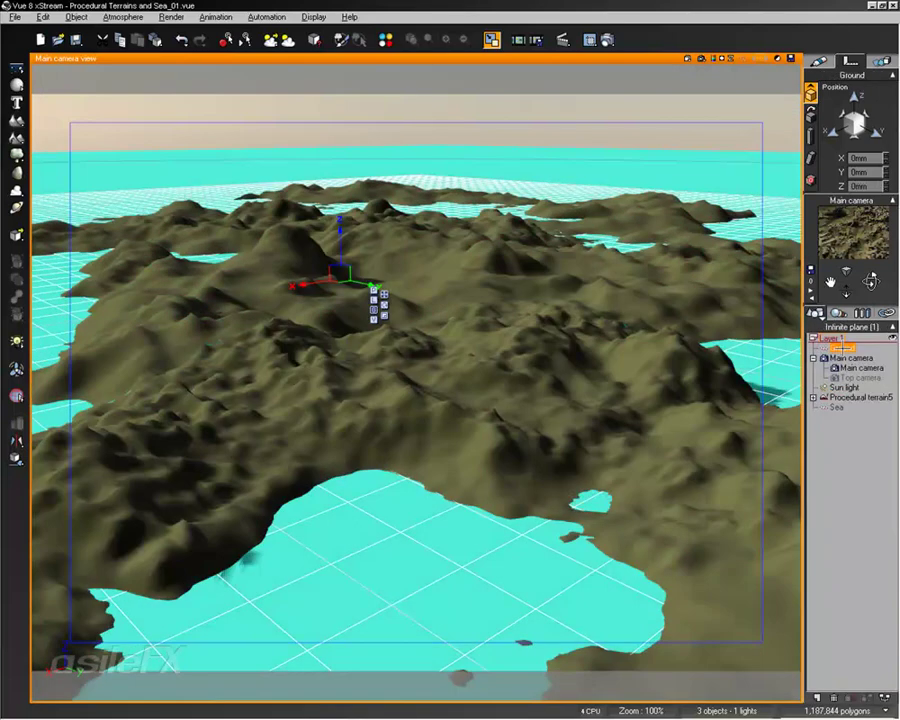
pyautogui.moveTo(343, 232); pyautogui.dragTo(345, 344)
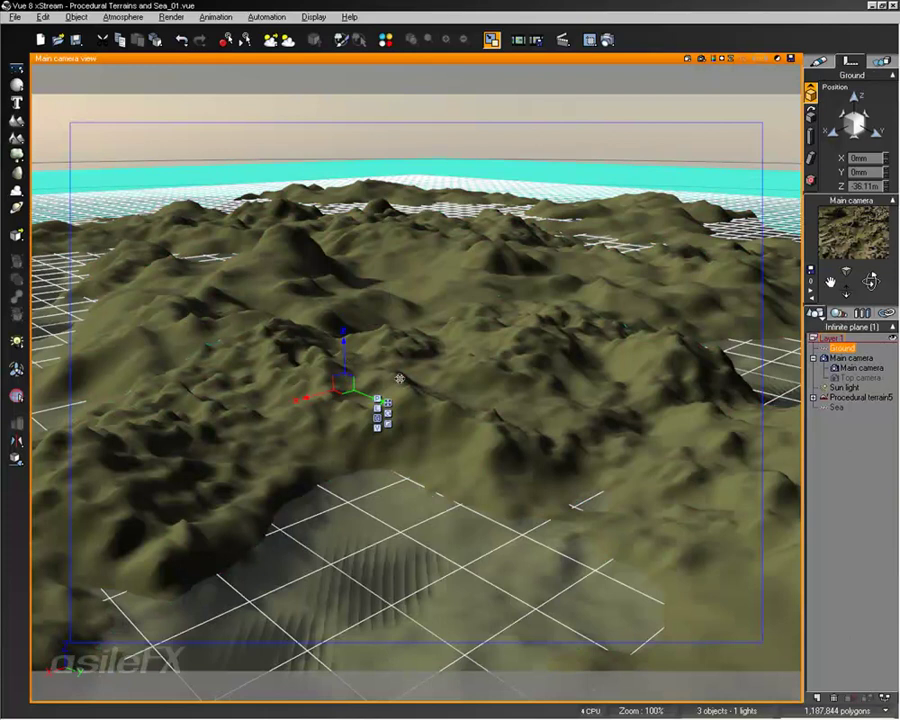
pyautogui.click(850, 496)
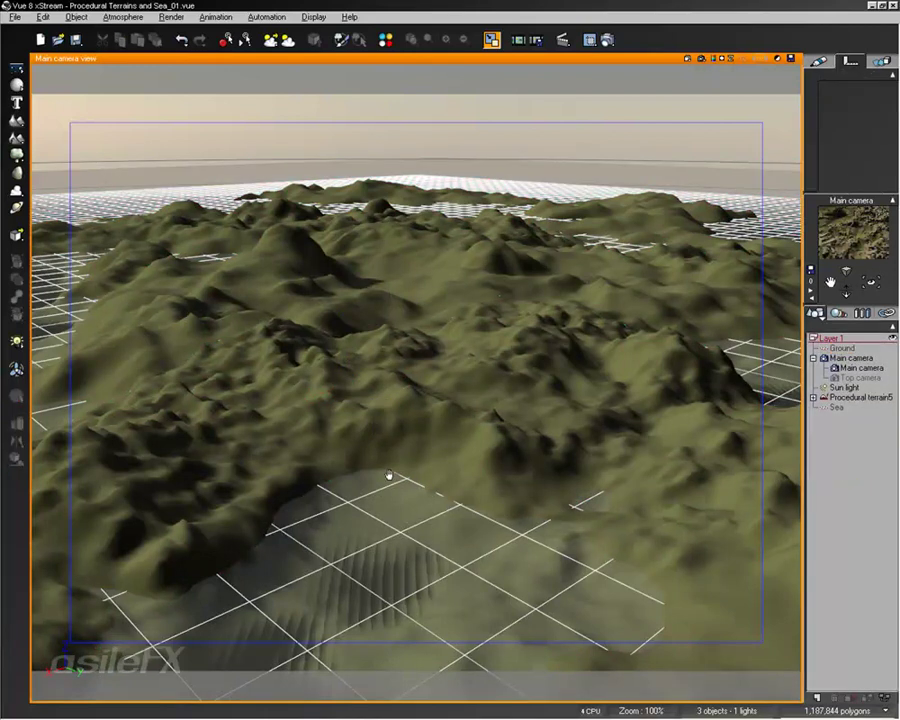
# Lower the procedural terrain further to a Z position of about -30.66 m and deselect it
pyautogui.moveTo(389, 473); pyautogui.dragTo(403, 318, button='right')
pyautogui.moveTo(408, 503)
pyautogui.mouseDown(button='right')
pyautogui.moveTo(436, 372)
pyautogui.moveTo(446, 528)
pyautogui.moveTo(482, 382)
pyautogui.moveTo(515, 320)
pyautogui.mouseUp(button='right')
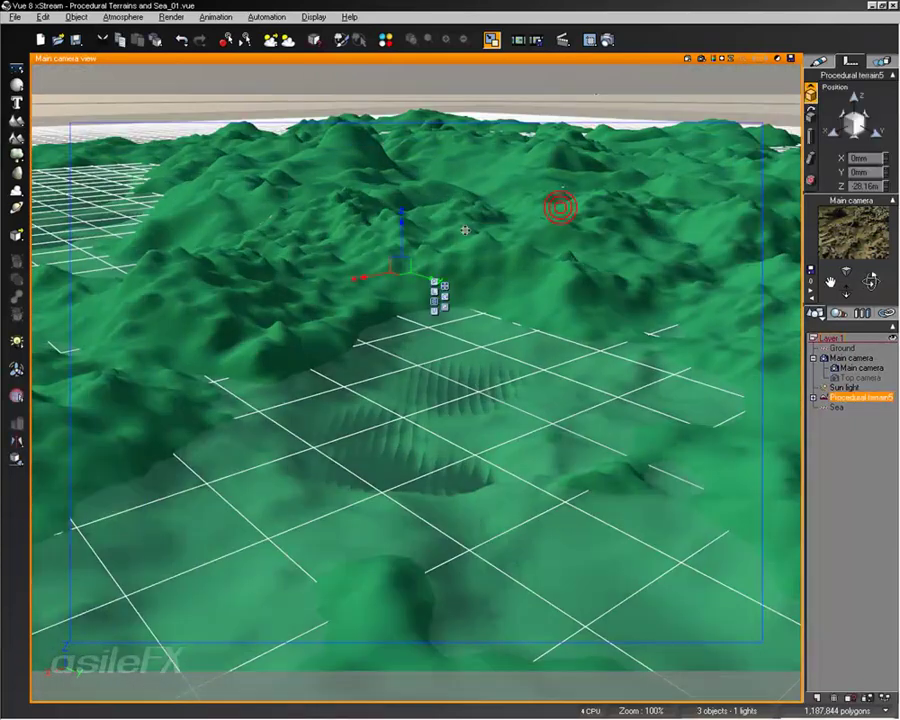
pyautogui.moveTo(402, 233); pyautogui.dragTo(404, 238)
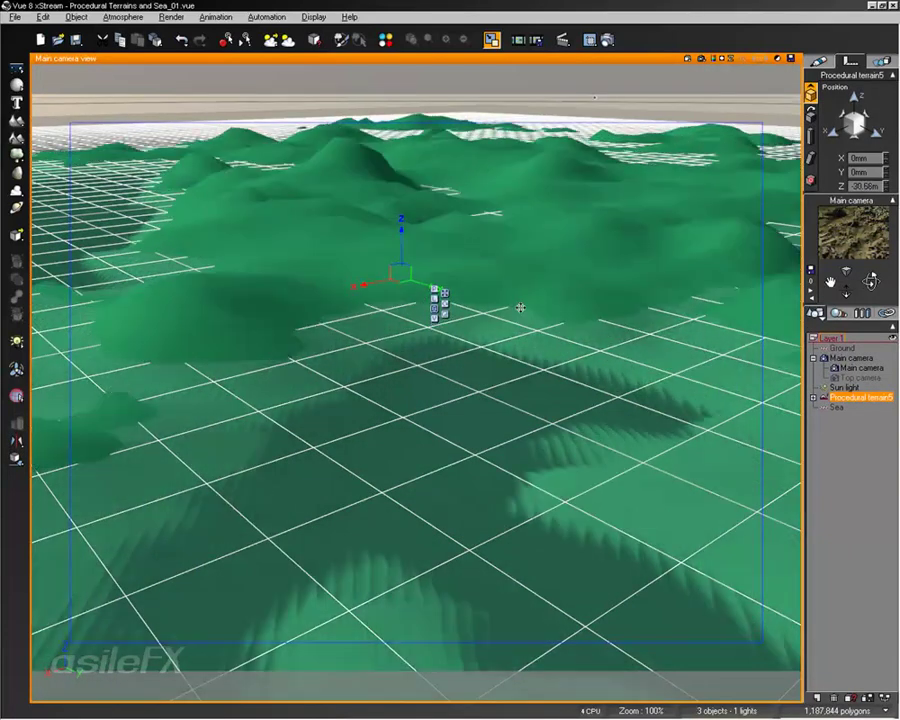
pyautogui.click(786, 402)
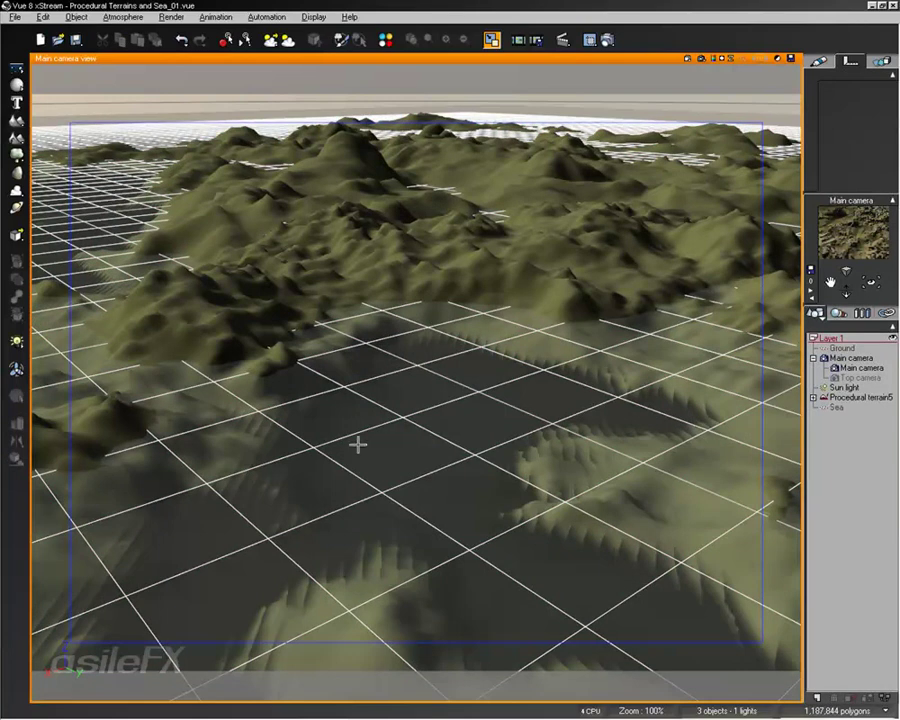
# Try other display colors on the sea, finishing with solid blue, and deselect it
pyautogui.click(838, 408)
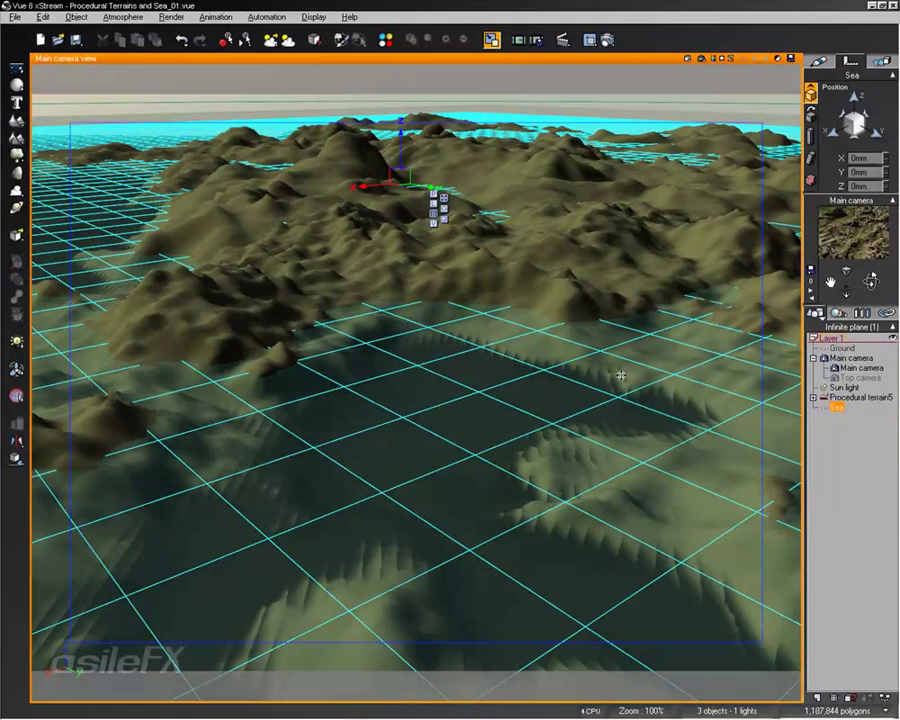
pyautogui.click(820, 56)
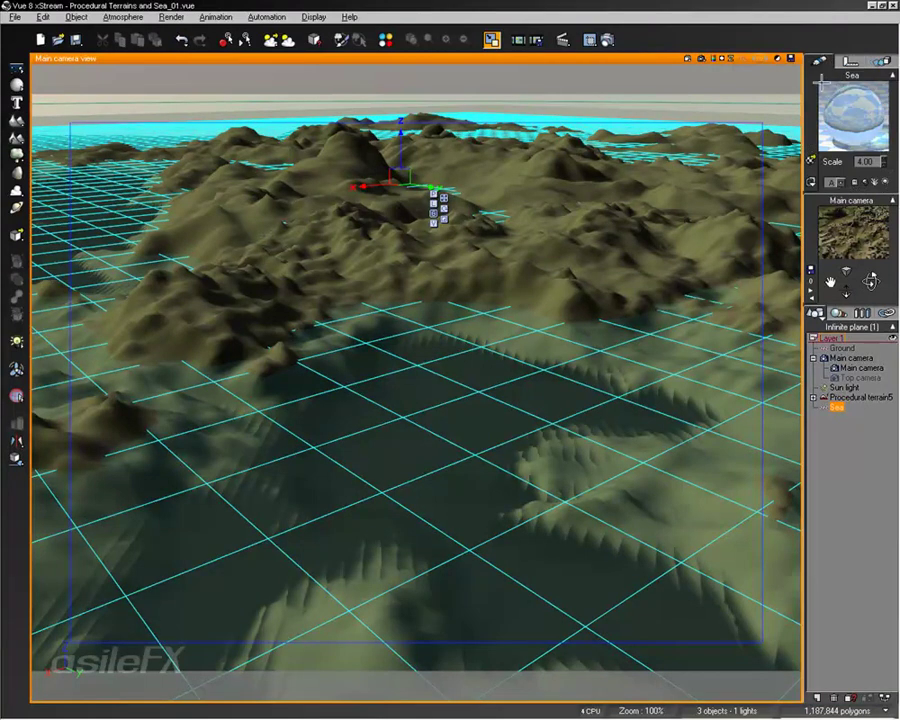
pyautogui.click(840, 182)
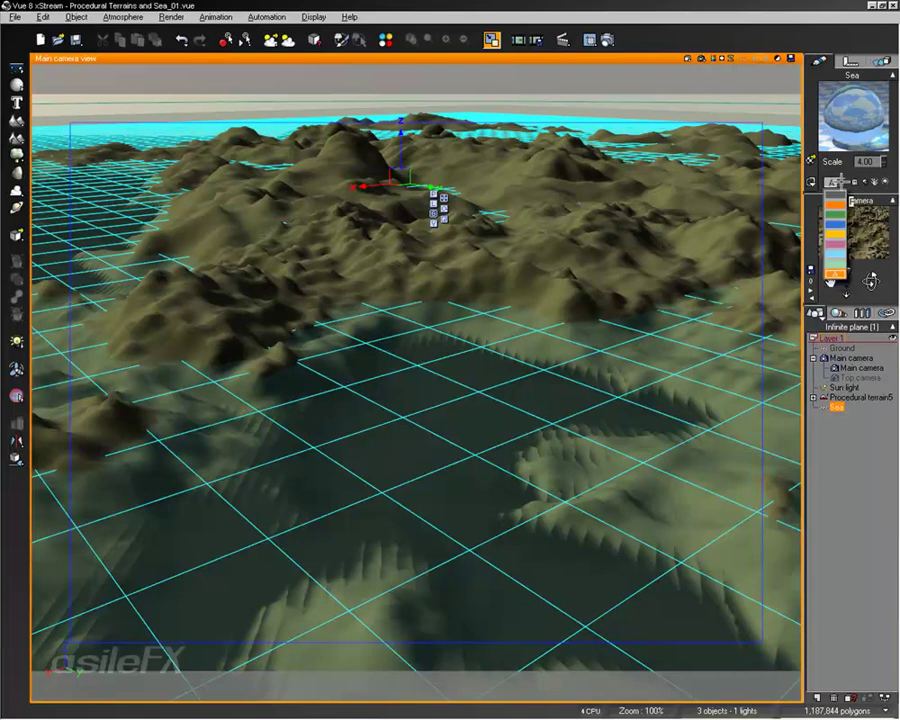
pyautogui.click(835, 253)
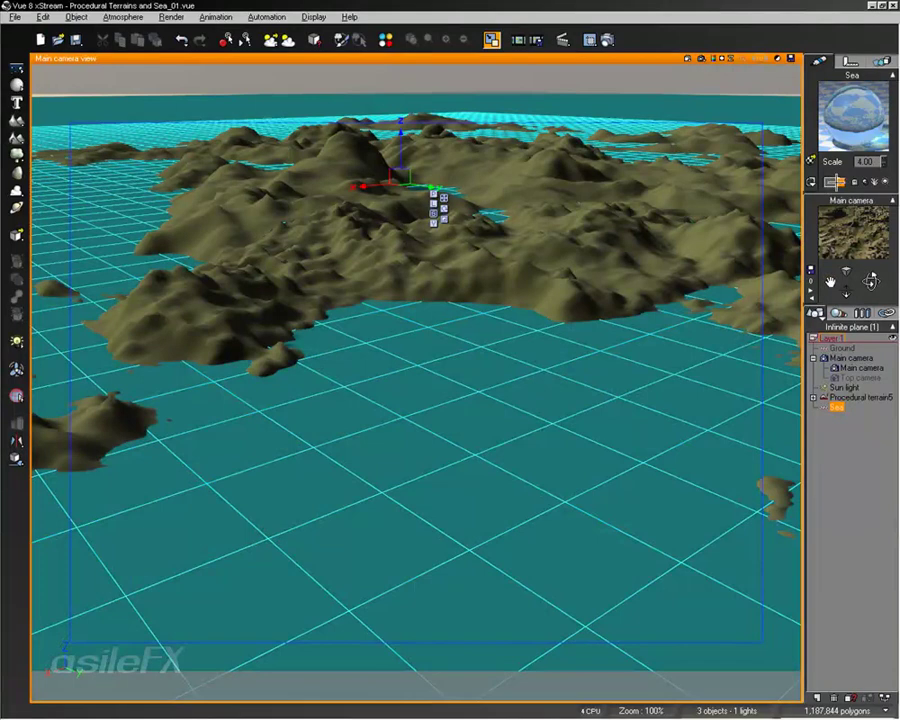
pyautogui.click(840, 182)
pyautogui.click(835, 300)
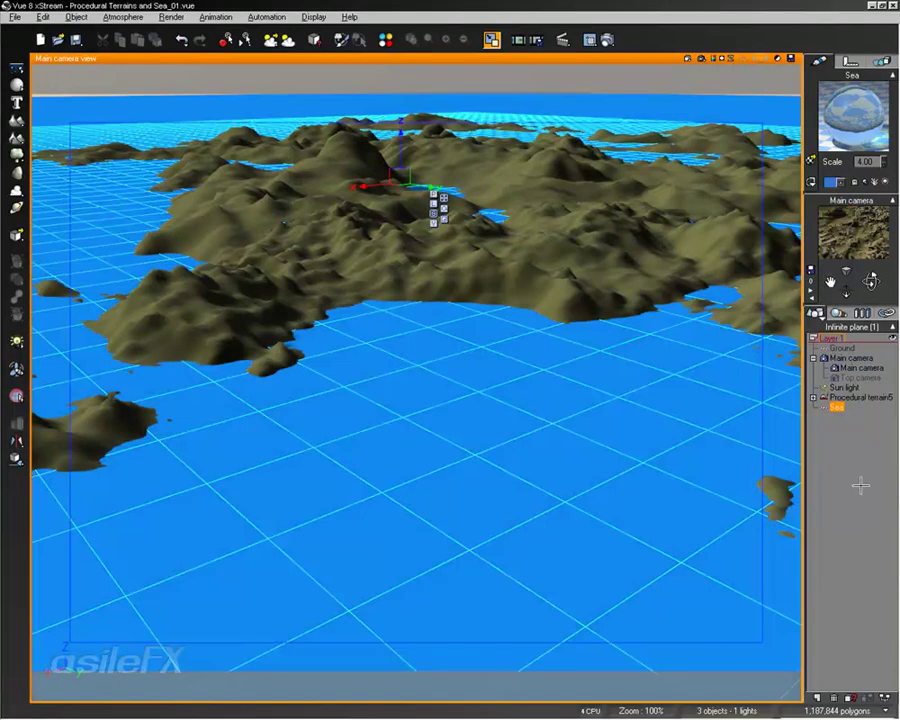
pyautogui.click(860, 487)
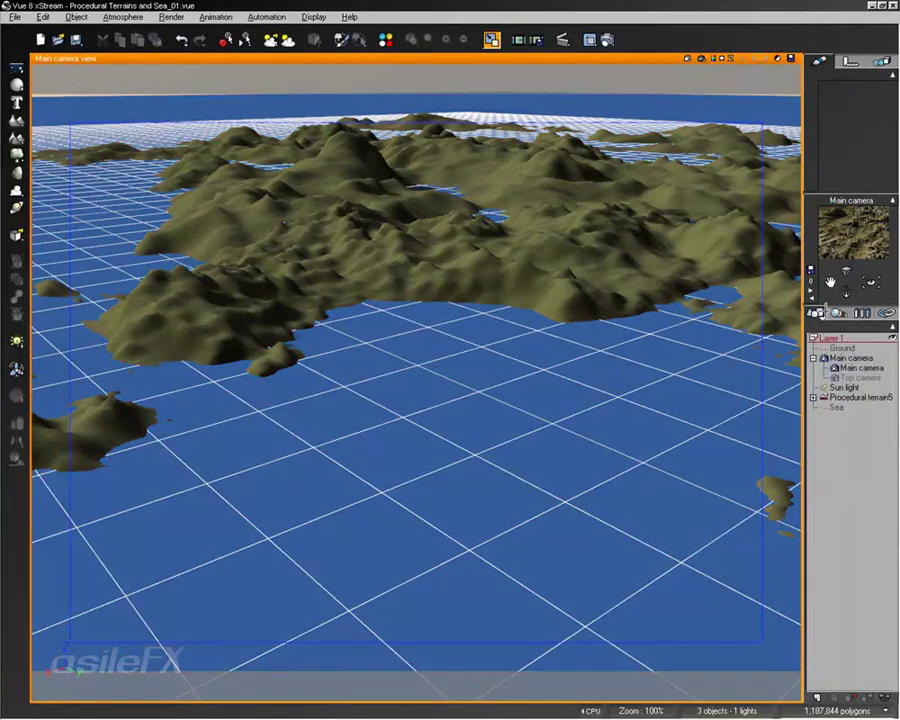
# Return the sea's display color to automatic and deselect it
pyautogui.click(838, 407)
pyautogui.click(838, 182)
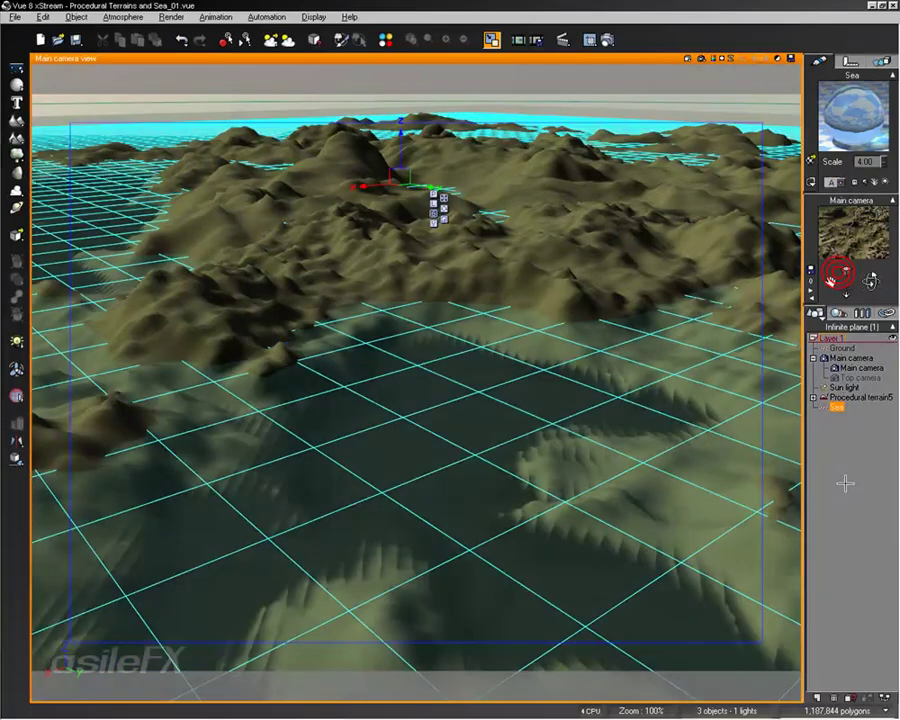
pyautogui.click(833, 194)
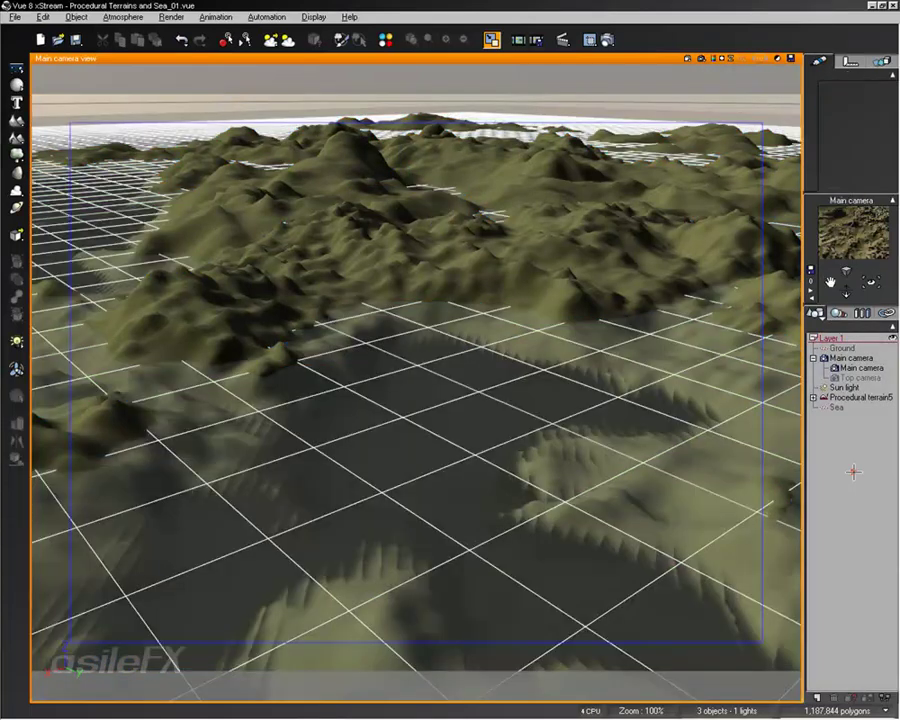
# Examine the Default water layer of the sea's animated Foam material and close the material editor
pyautogui.click(836, 407)
pyautogui.doubleClick(848, 140)
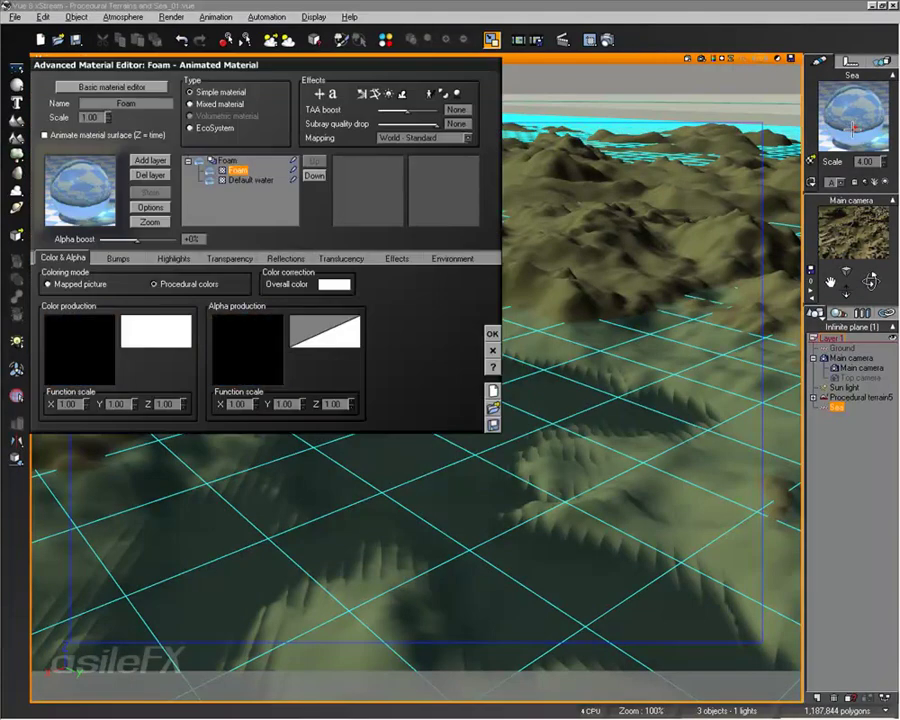
pyautogui.click(253, 180)
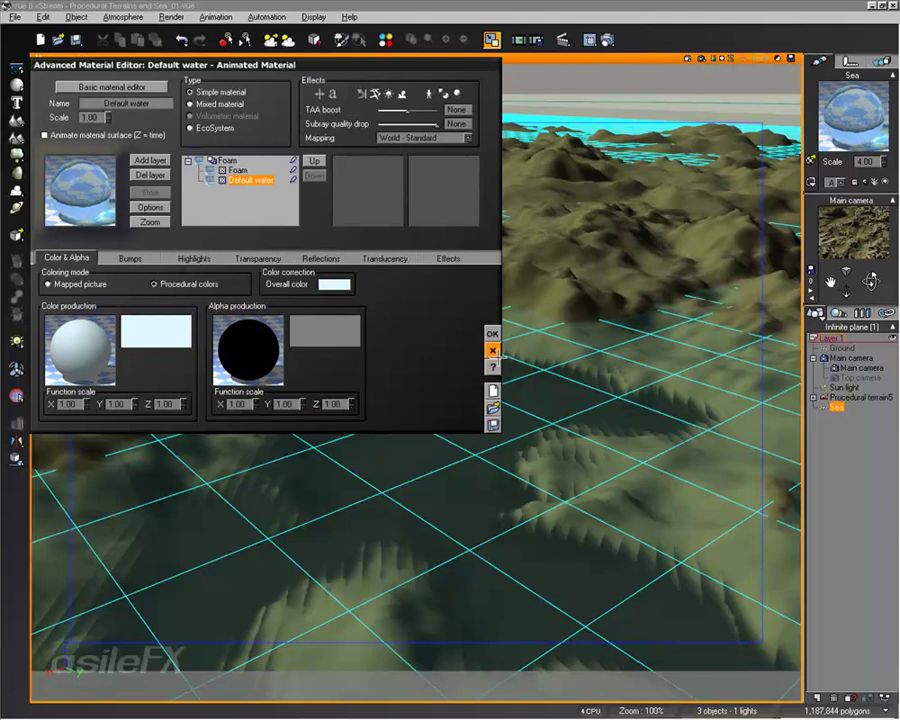
pyautogui.press('Return')
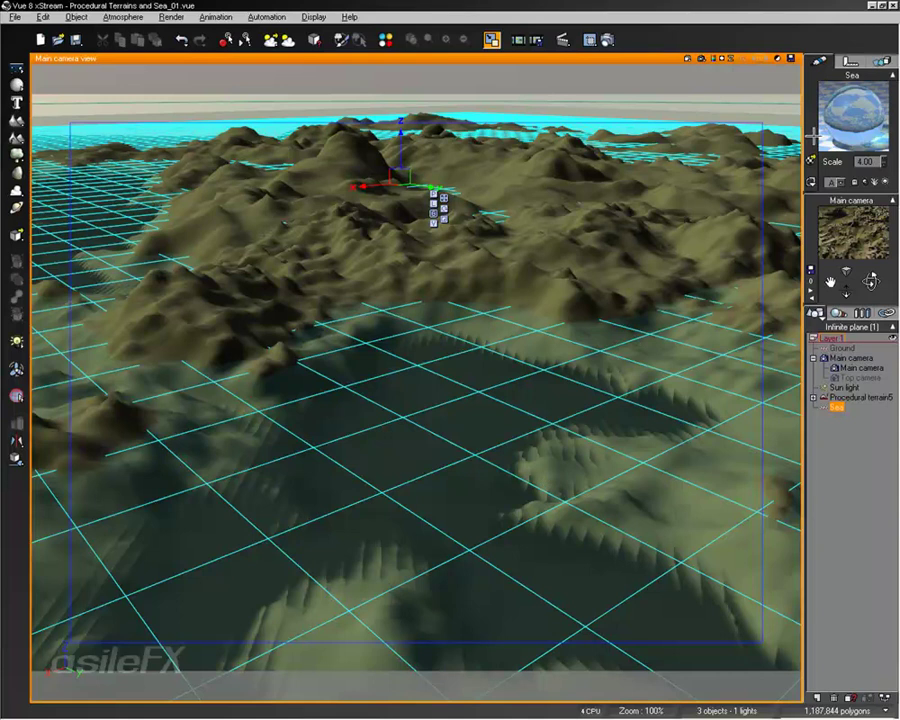
# Try raising the sea's surface altitude to 1.4545 m and return it to 0 mm
pyautogui.rightClick(321, 79)
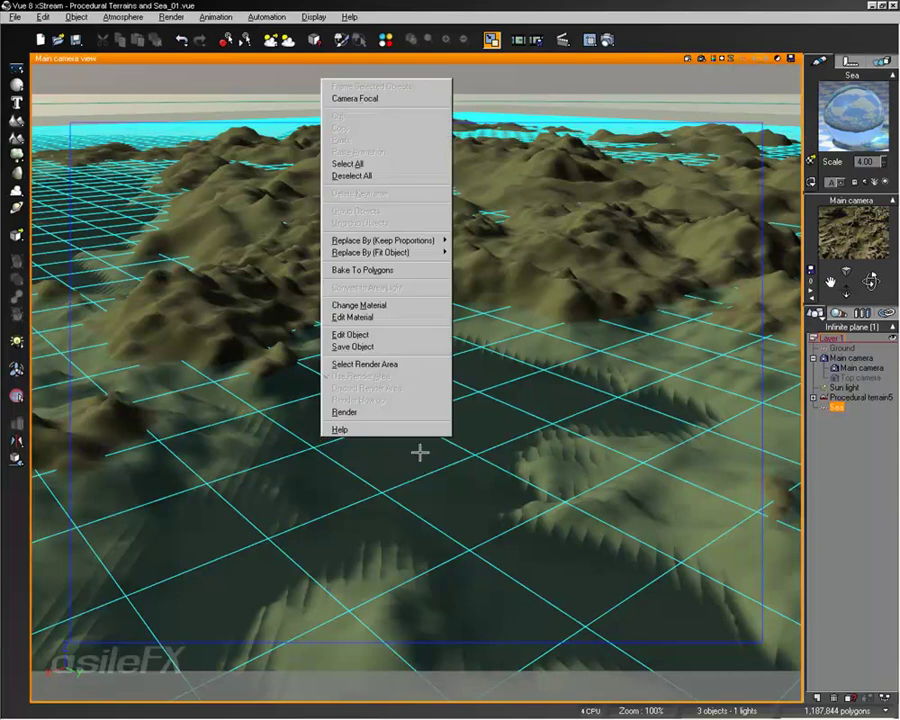
pyautogui.click(352, 334)
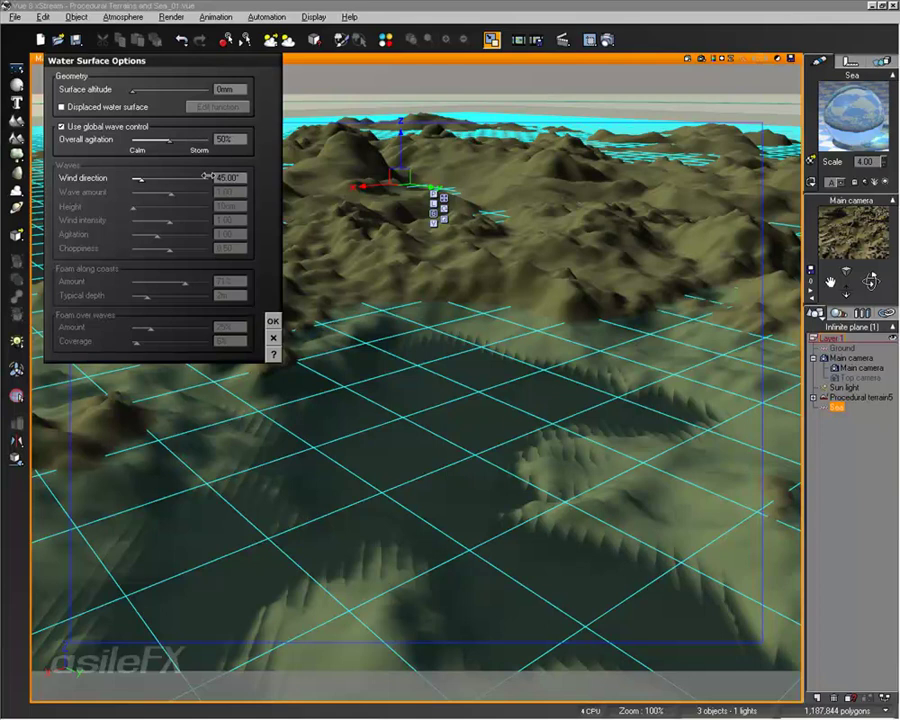
pyautogui.click(849, 62)
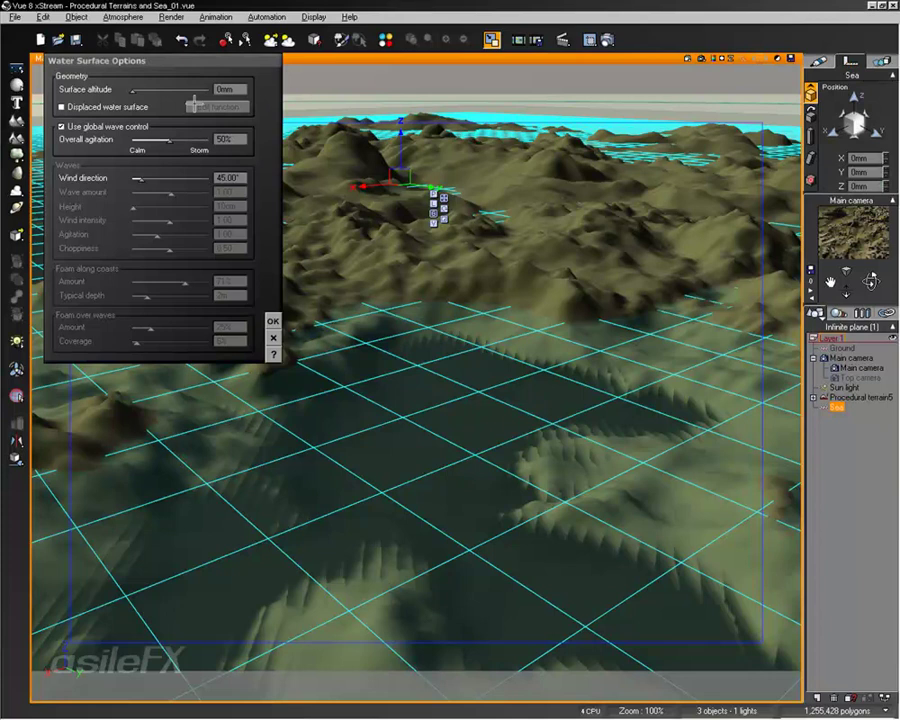
pyautogui.moveTo(133, 89); pyautogui.dragTo(275, 199)
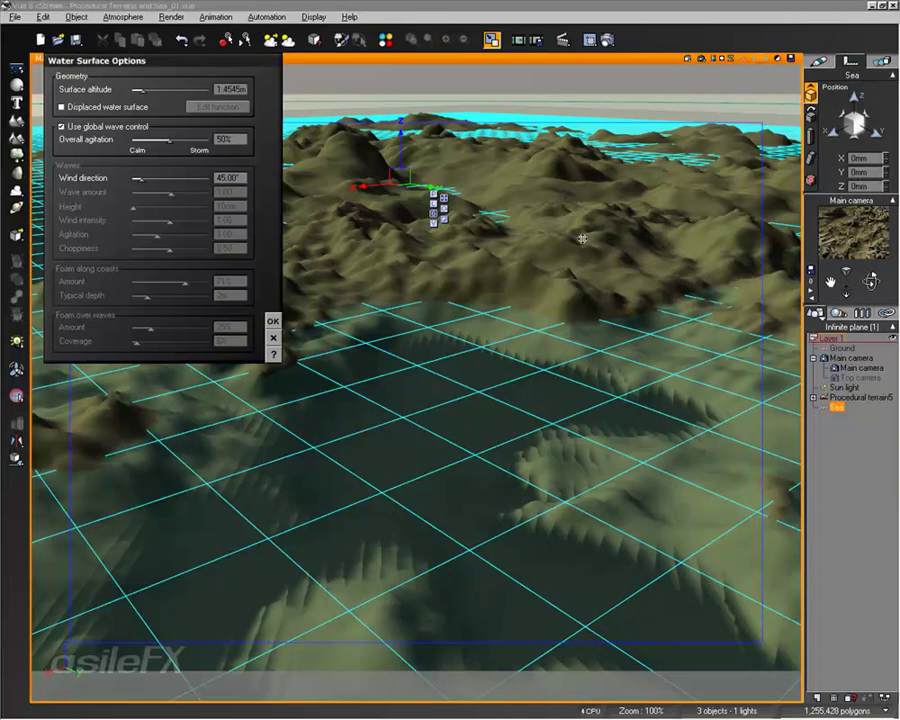
pyautogui.click(281, 322)
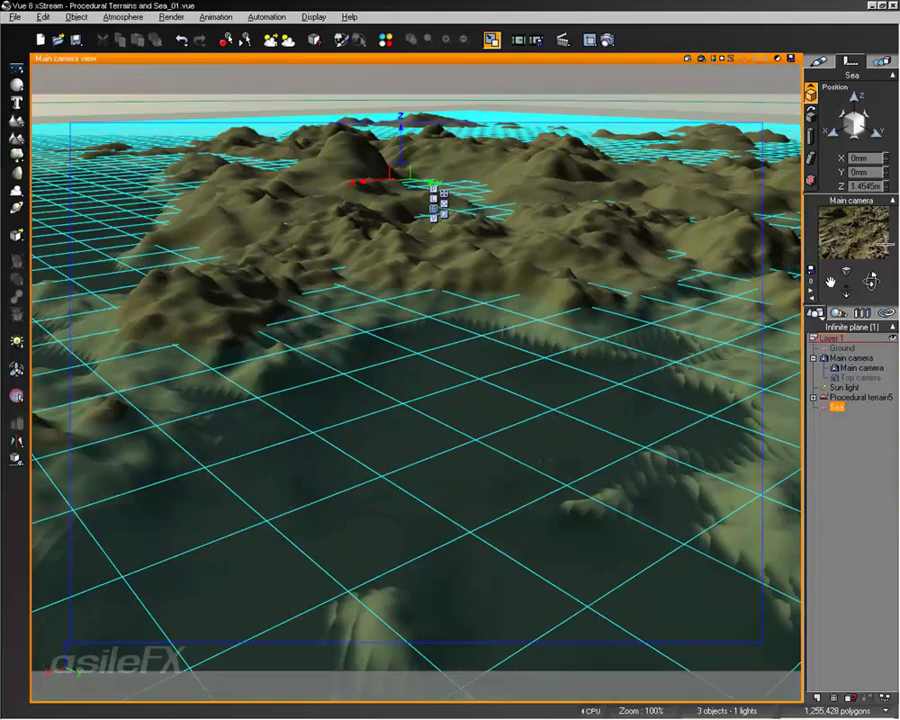
pyautogui.rightClick(596, 368)
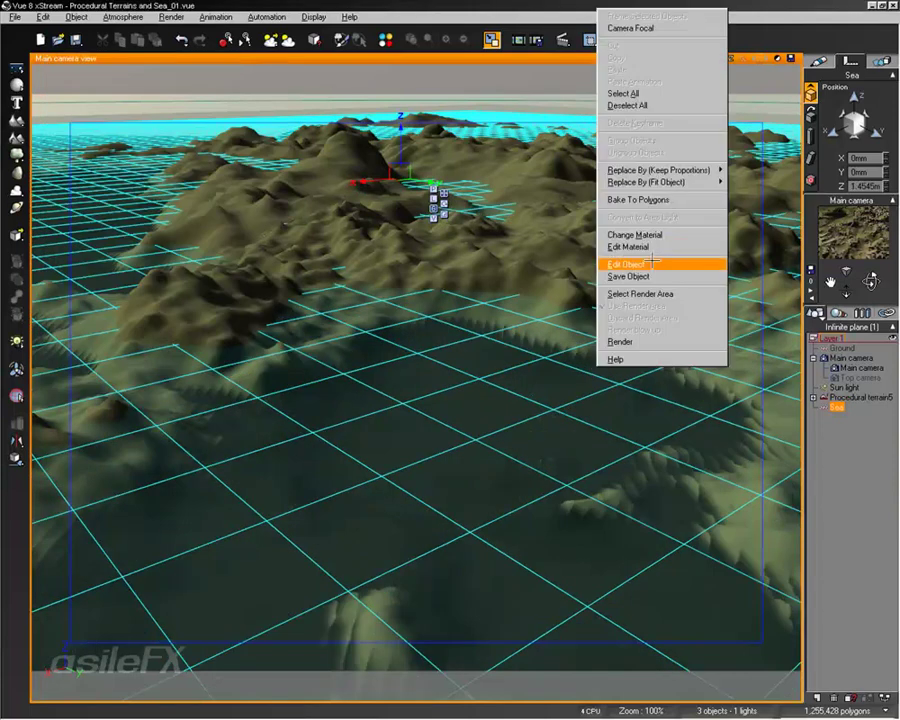
pyautogui.click(640, 316)
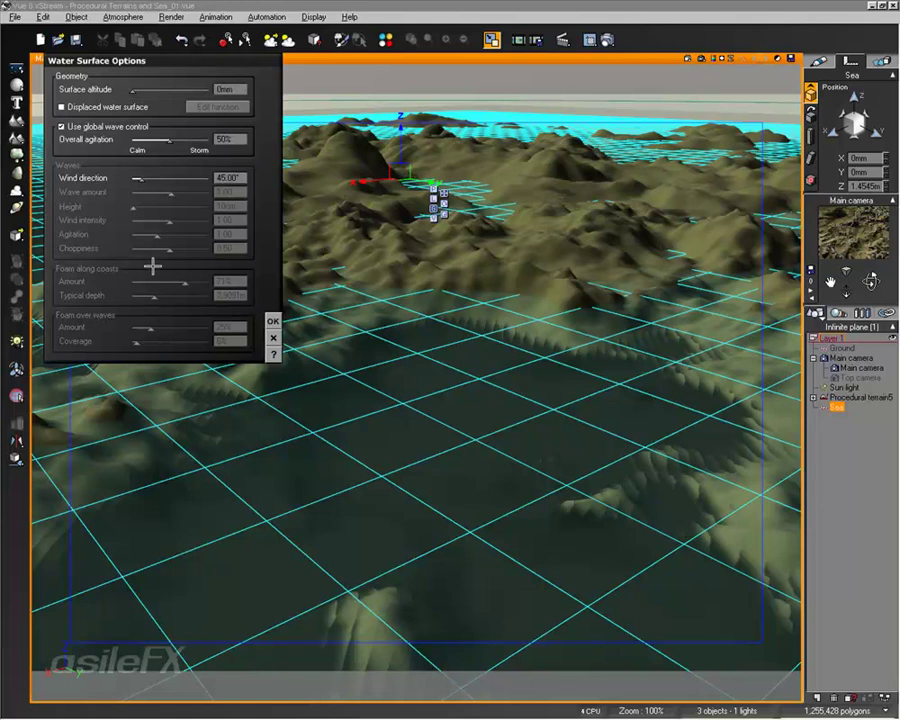
pyautogui.click(274, 337)
# Switch the sea's global wave control off and back on, enable Displaced water surface, and check the sea in the view
pyautogui.rightClick(412, 378)
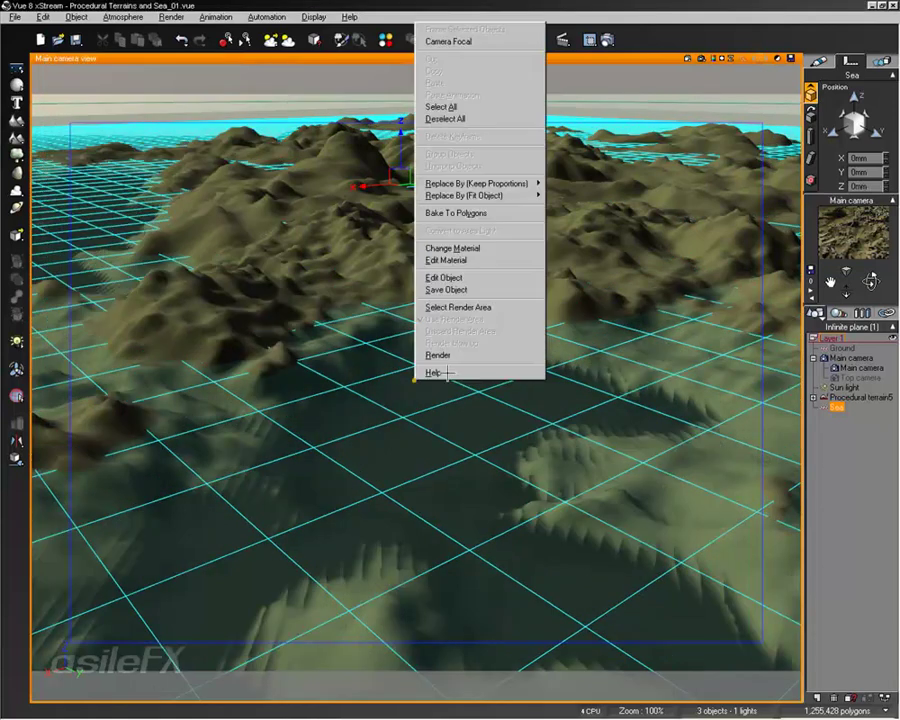
pyautogui.click(470, 278)
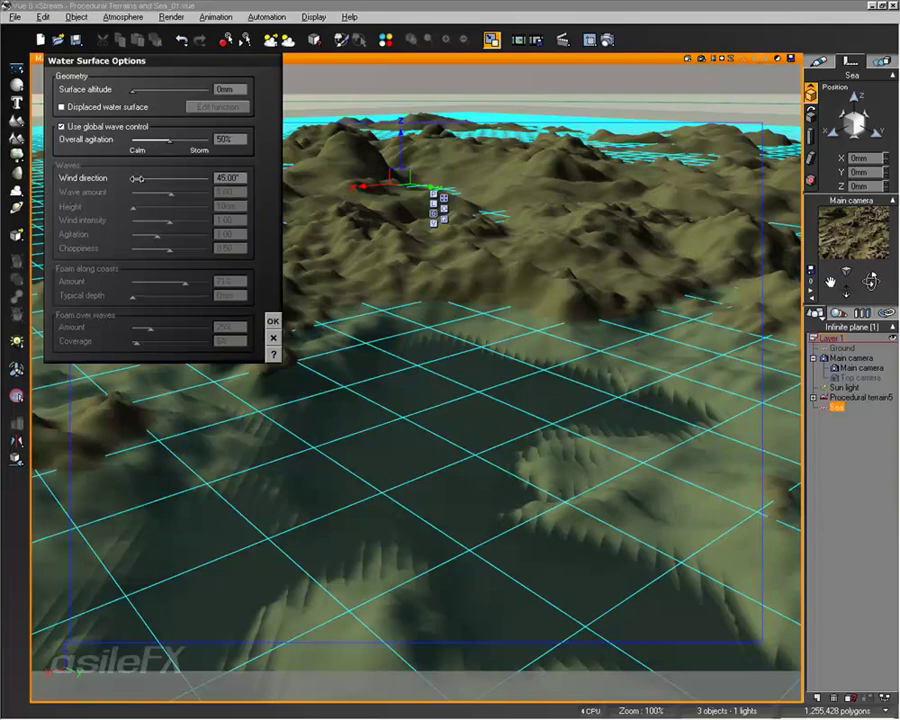
pyautogui.click(95, 127)
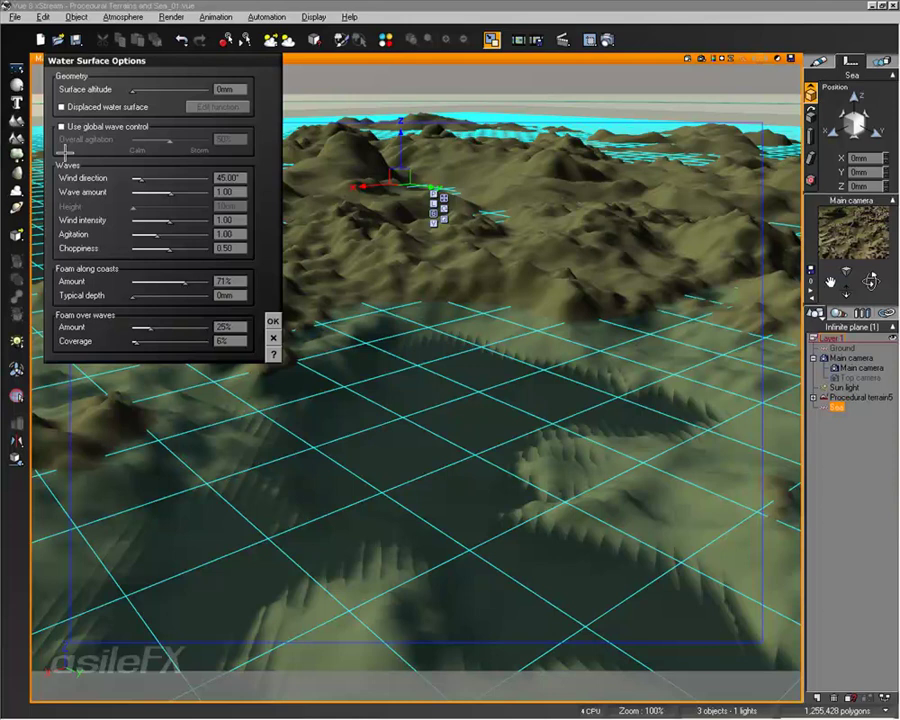
pyautogui.click(86, 123)
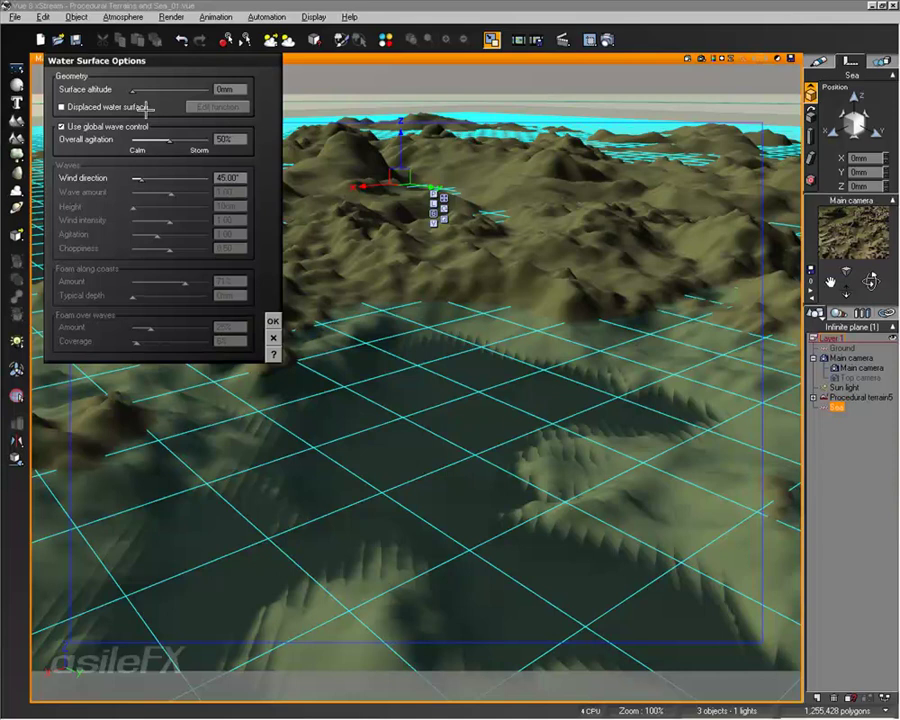
pyautogui.click(140, 106)
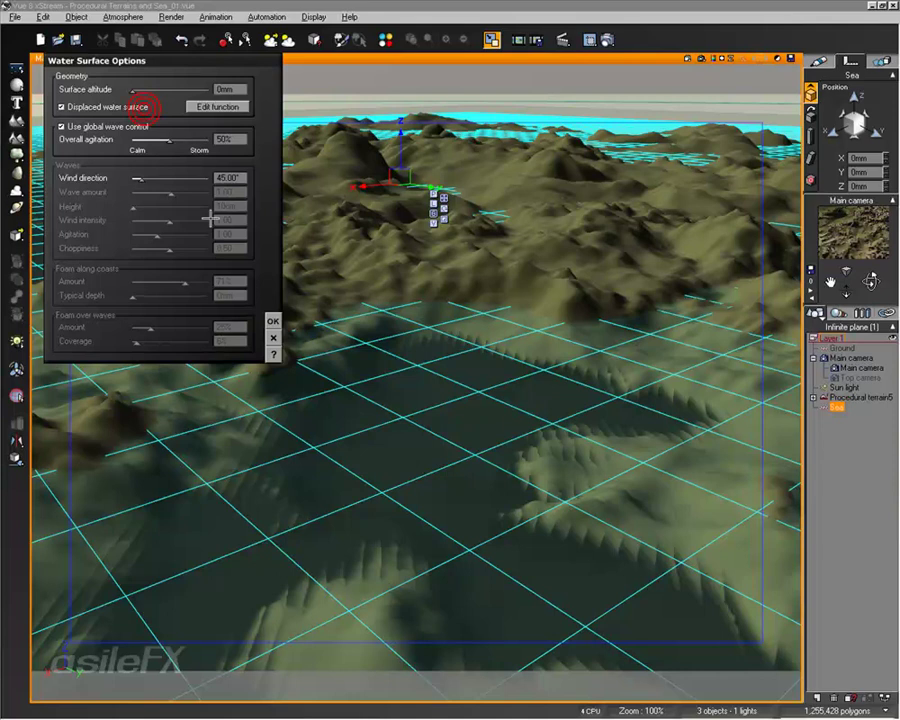
pyautogui.click(272, 321)
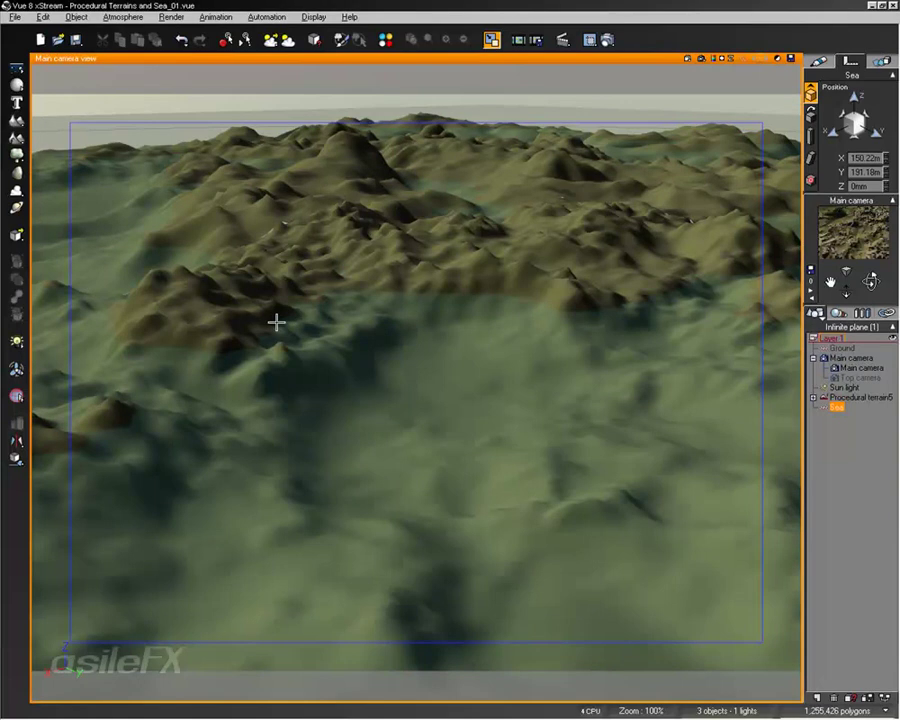
pyautogui.click(404, 376)
pyautogui.click(845, 445)
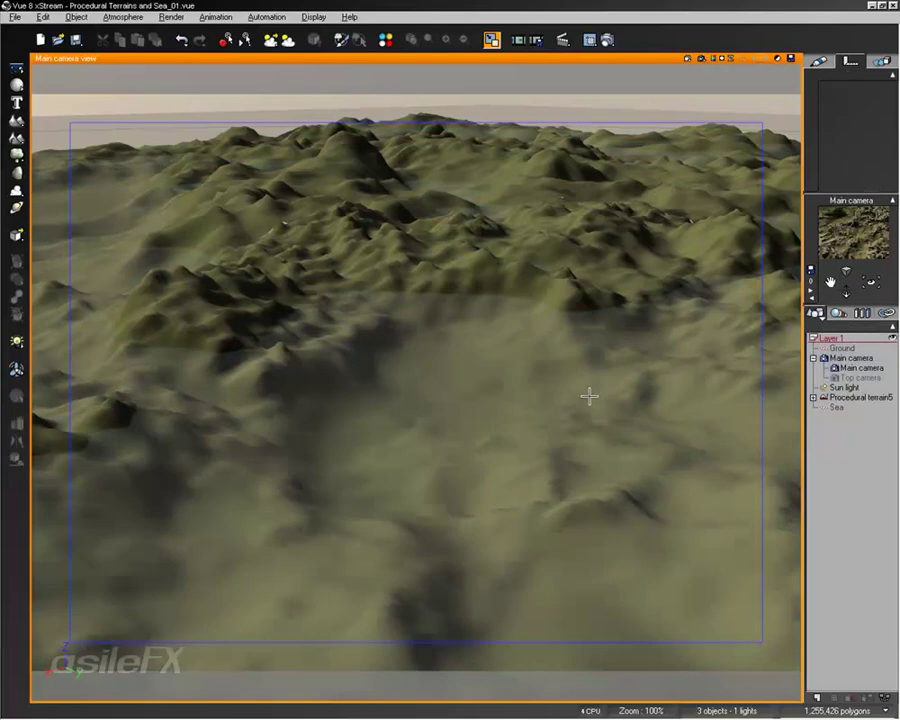
pyautogui.moveTo(590, 392); pyautogui.dragTo(627, 400, button='middle')
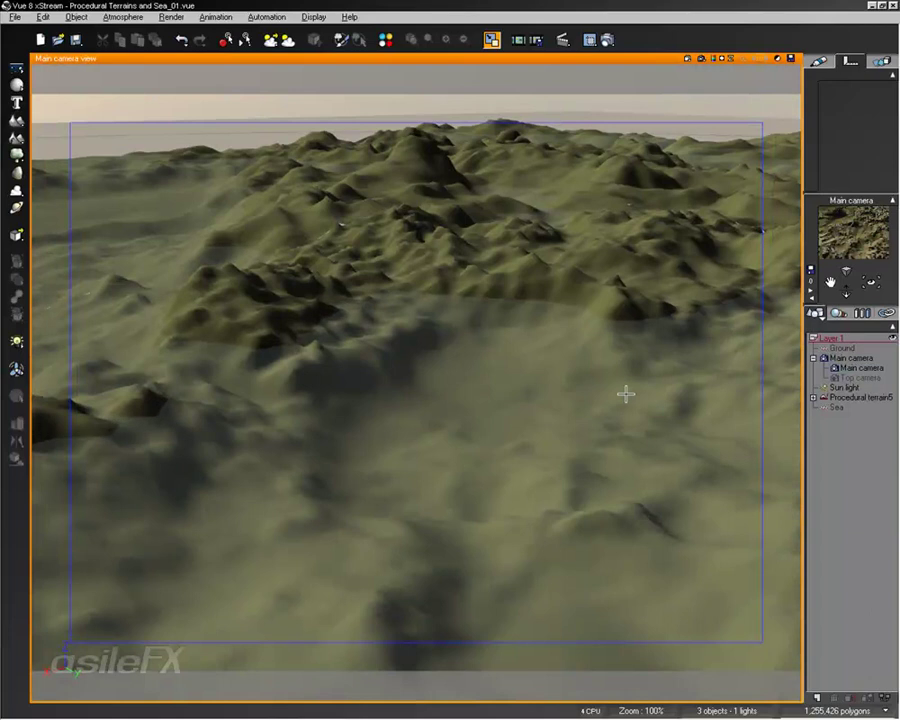
pyautogui.click(837, 406)
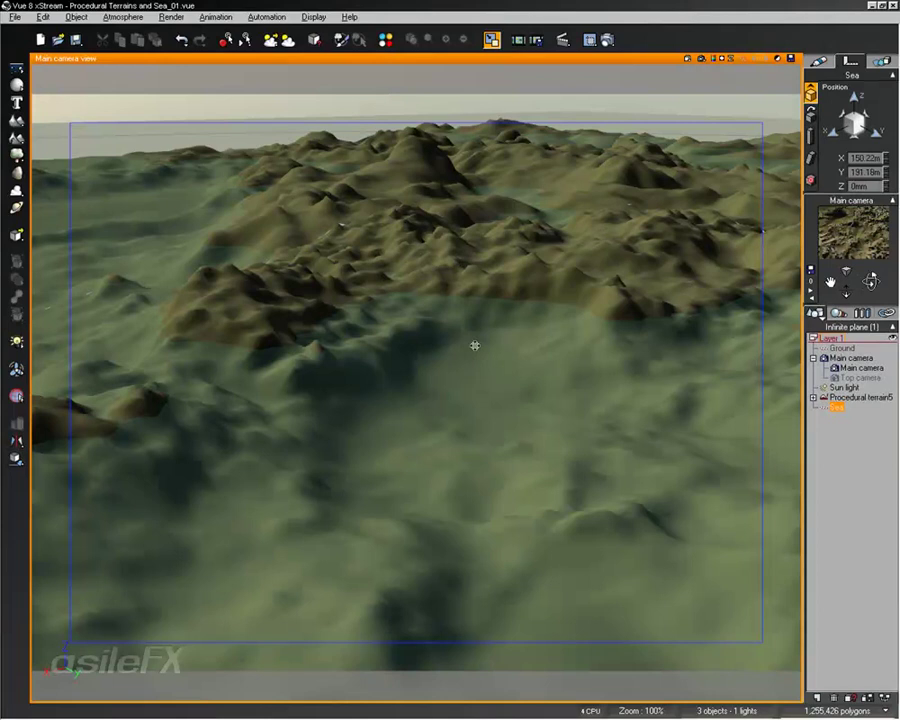
pyautogui.rightClick(474, 345)
pyautogui.click(520, 624)
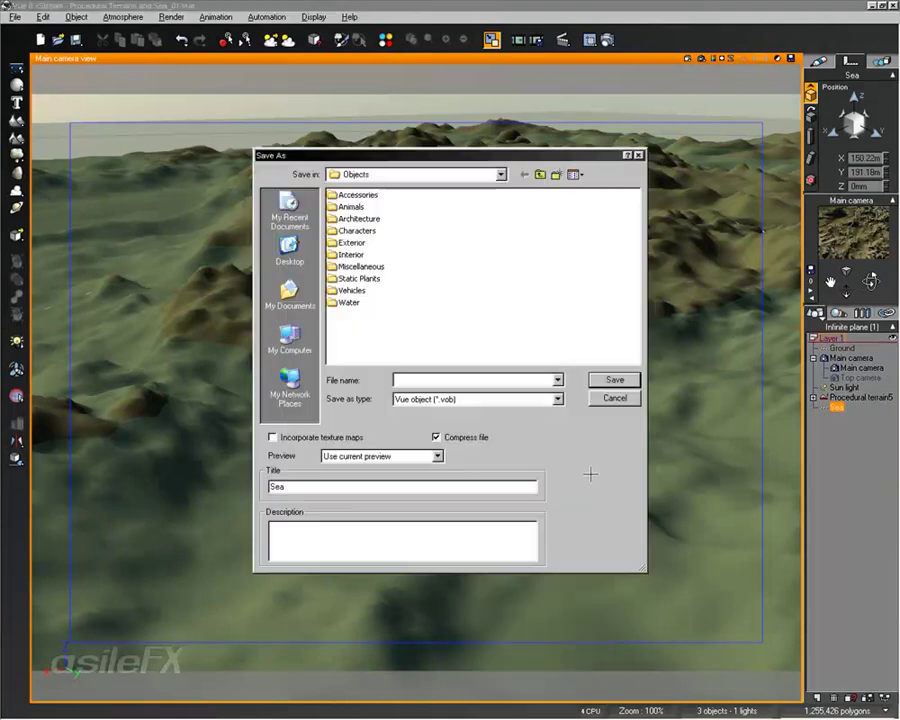
pyautogui.press('Escape')
# Open the sea's displacement function and examine the Waves node with its Small Wave Rotation settings
pyautogui.rightClick(583, 652)
pyautogui.click(621, 316)
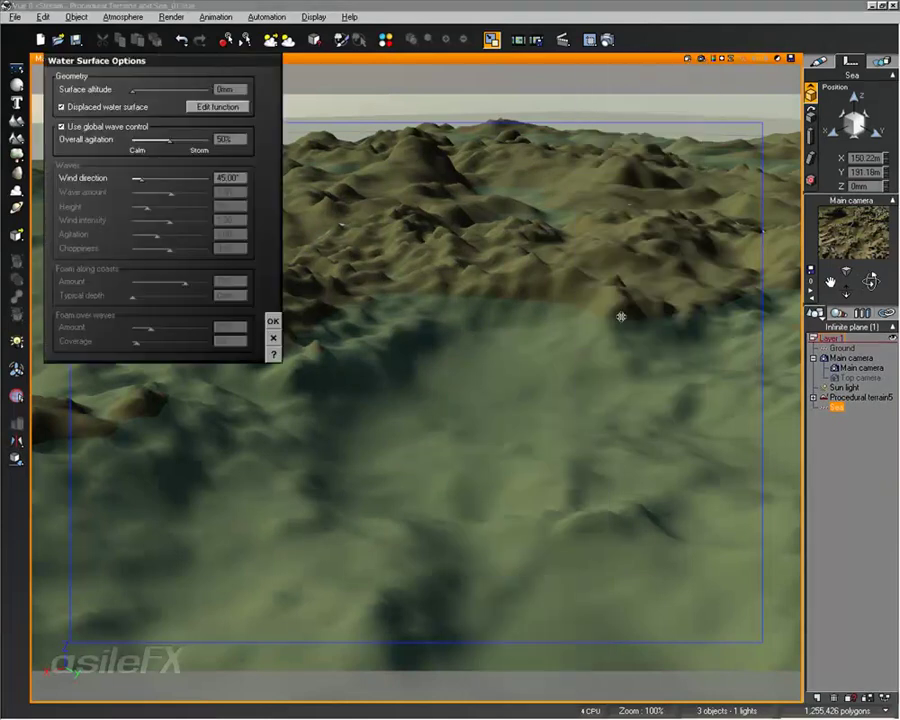
pyautogui.click(214, 106)
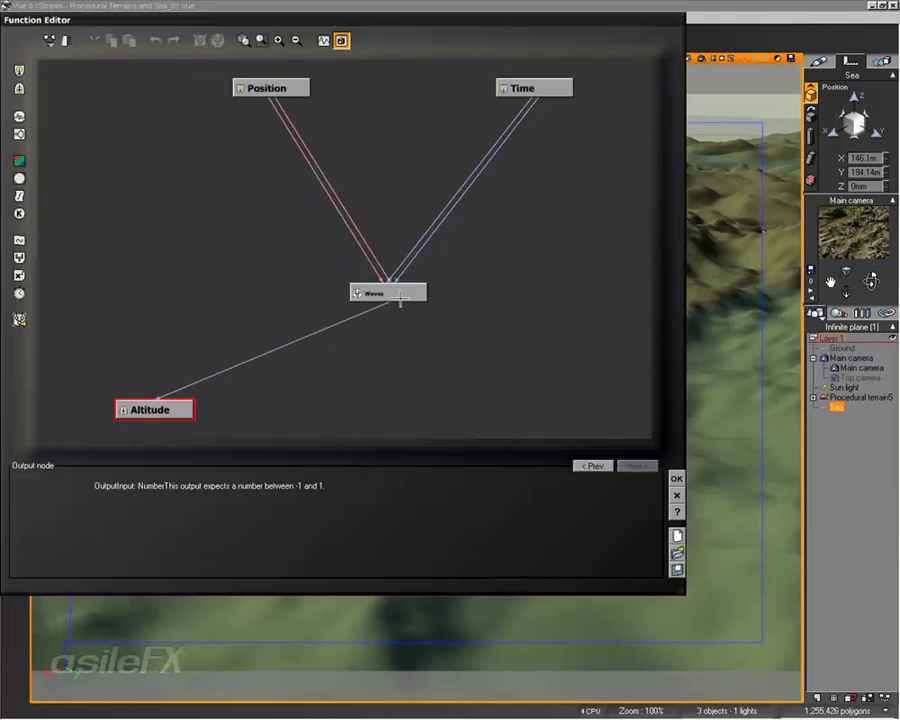
pyautogui.click(400, 297)
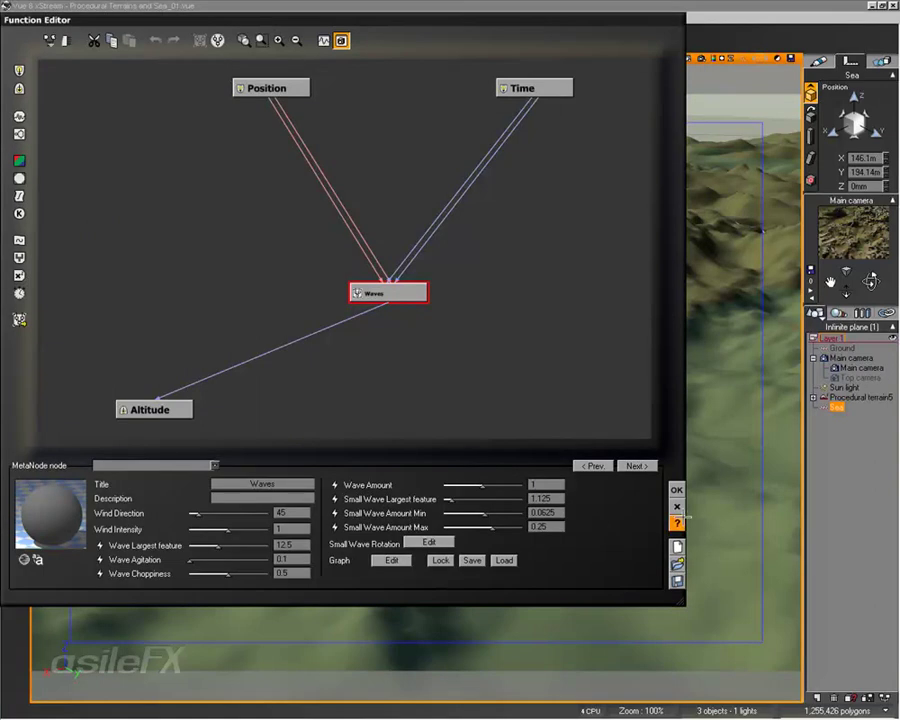
pyautogui.click(428, 541)
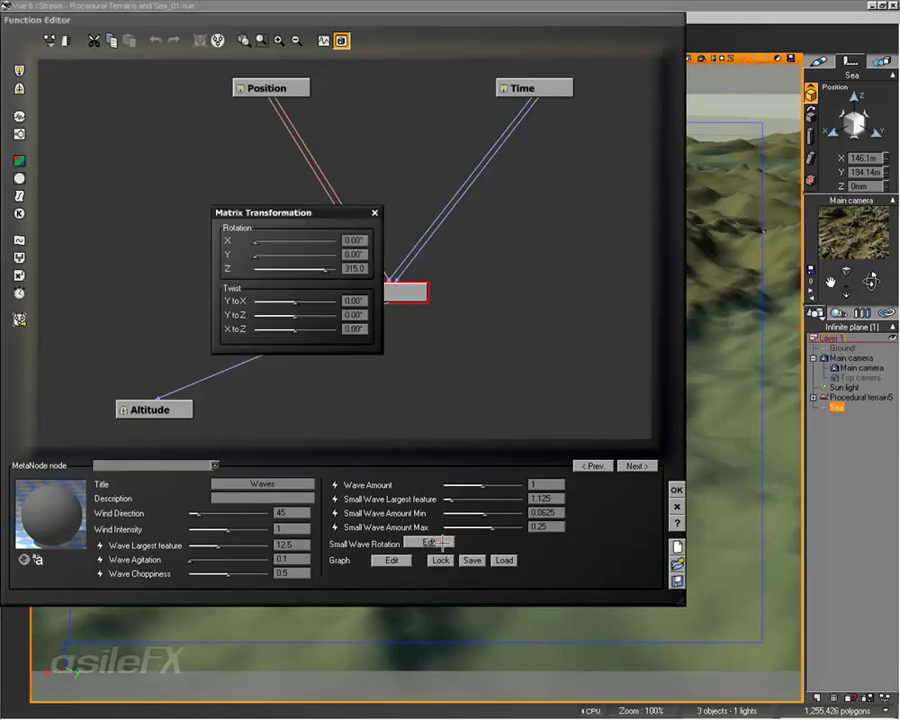
pyautogui.click(374, 212)
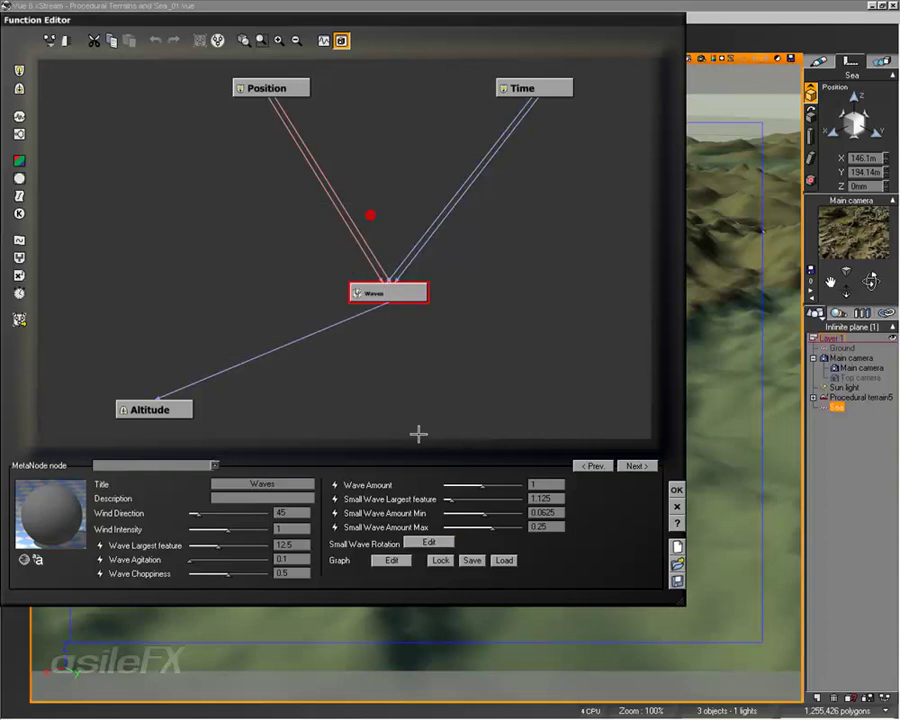
# Examine the Open Ocean, Simple Fractal and Gradient nodes inside the Waves graph and close both function editors without changes
pyautogui.click(389, 561)
pyautogui.moveTo(400, 302); pyautogui.dragTo(361, 310, button='right')
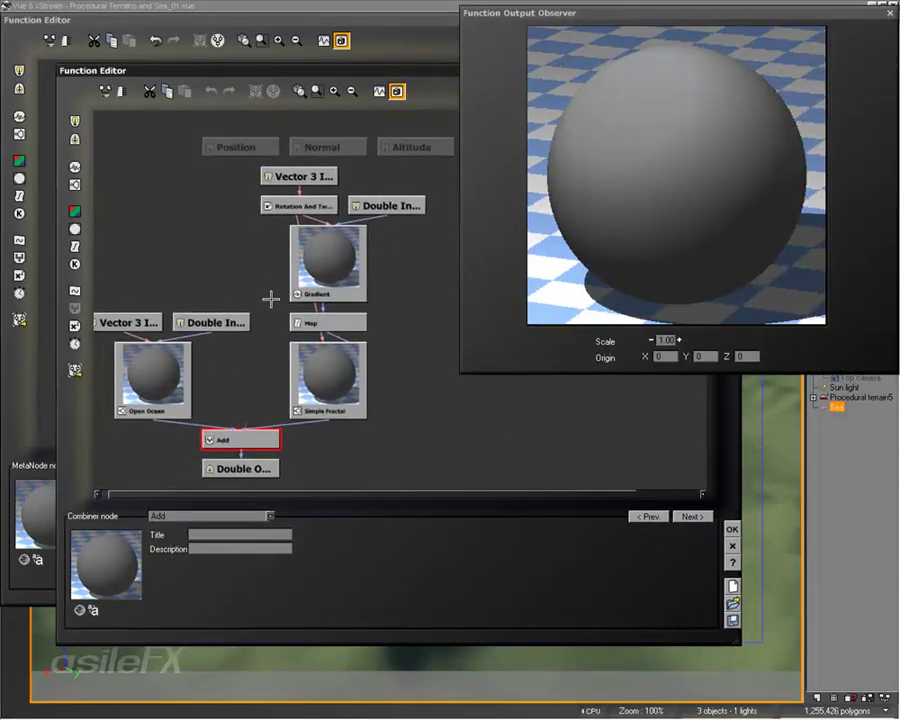
pyautogui.click(165, 375)
pyautogui.click(313, 384)
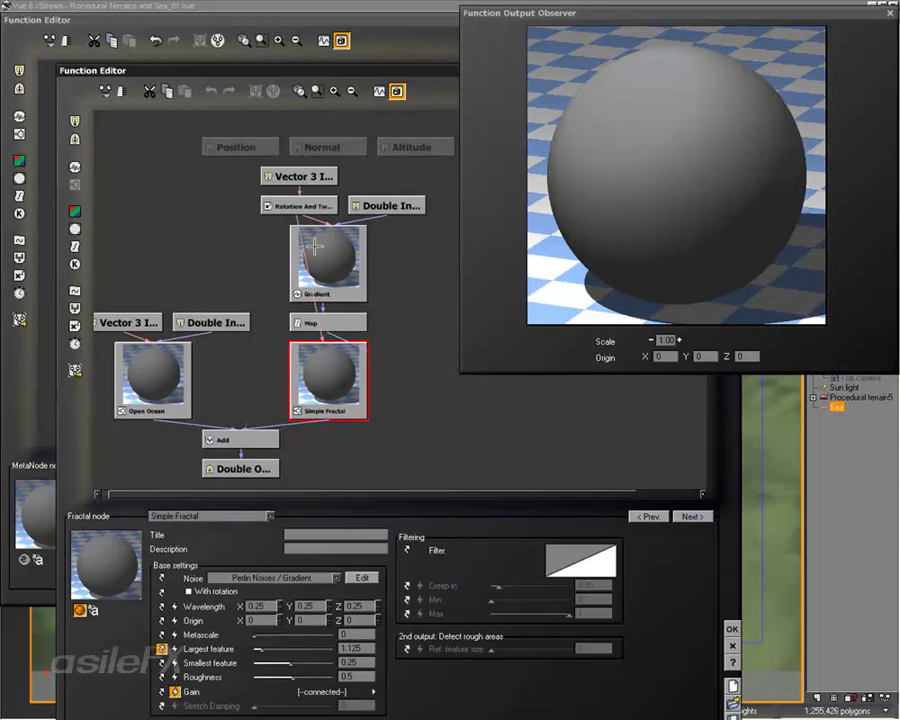
pyautogui.click(315, 261)
pyautogui.click(158, 386)
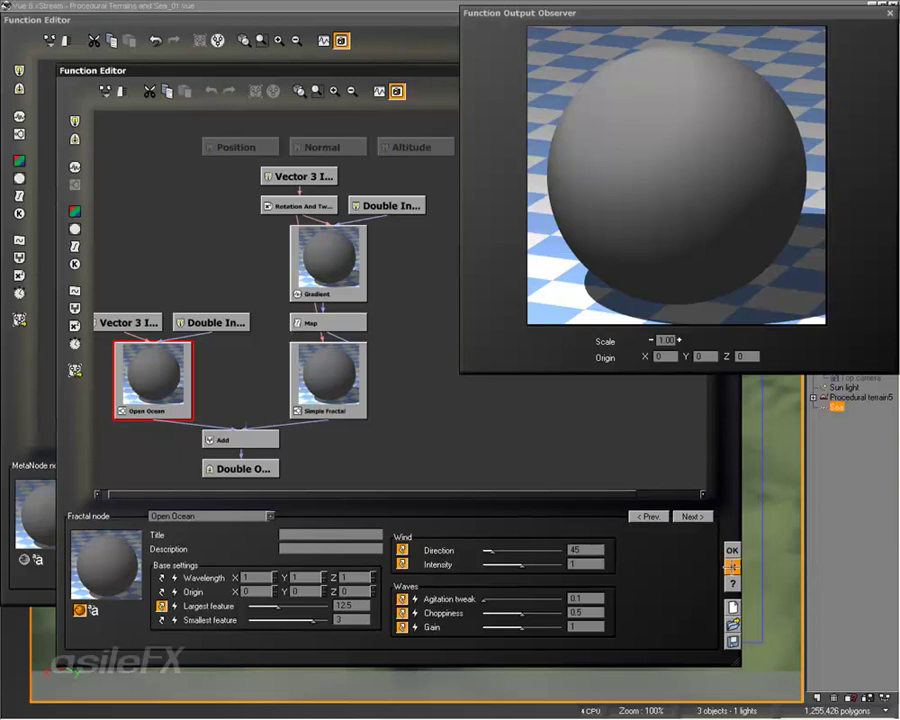
pyautogui.click(731, 566)
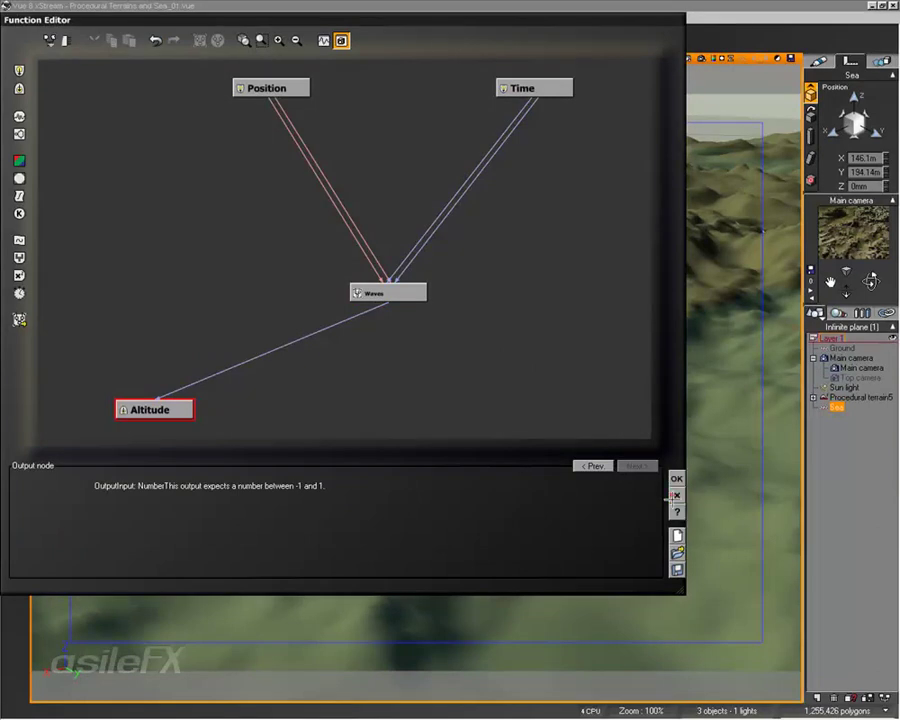
pyautogui.click(676, 496)
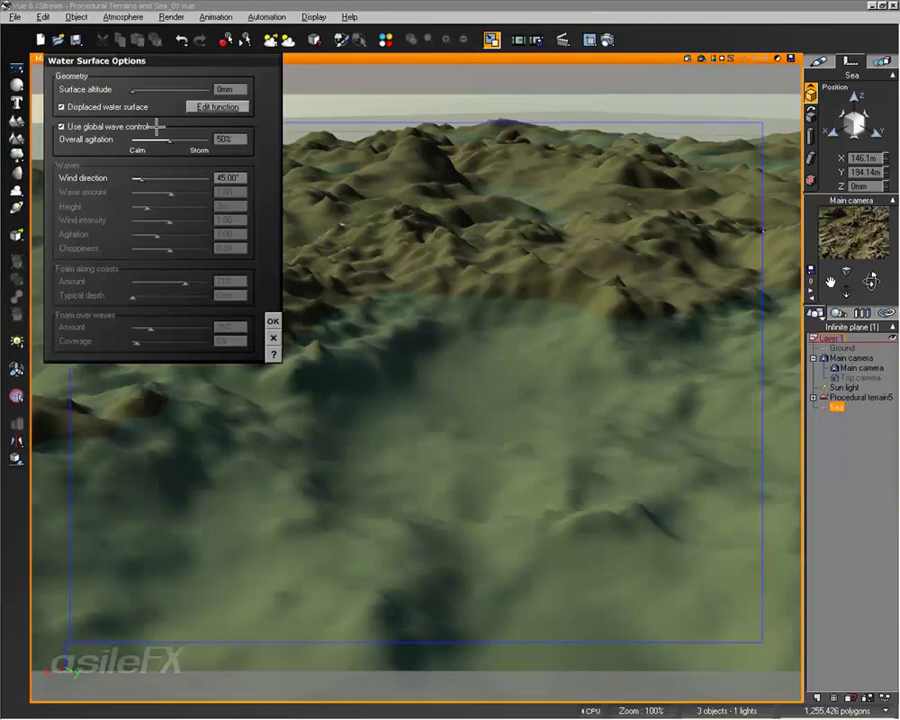
# Disable Displaced water surface for the sea, accept the water surface options, and deselect the sea
pyautogui.click(68, 106)
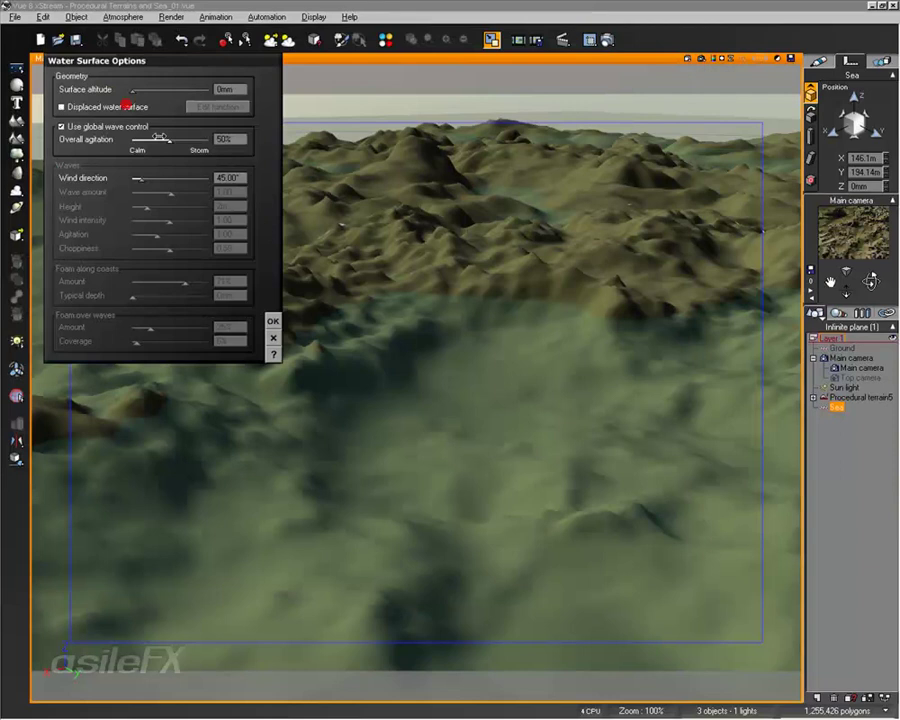
pyautogui.click(273, 320)
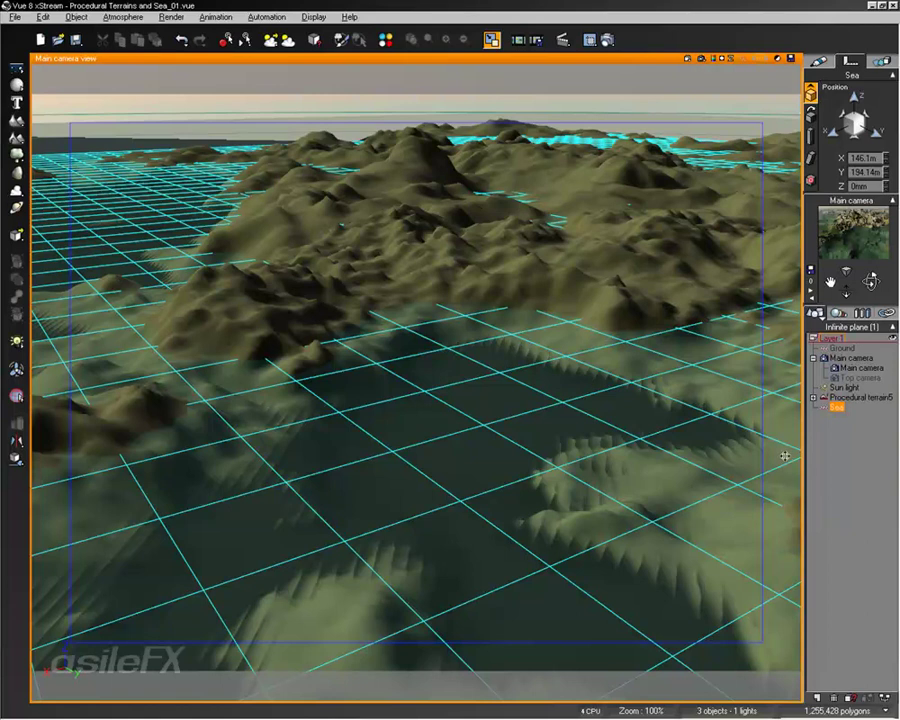
pyautogui.click(608, 112)
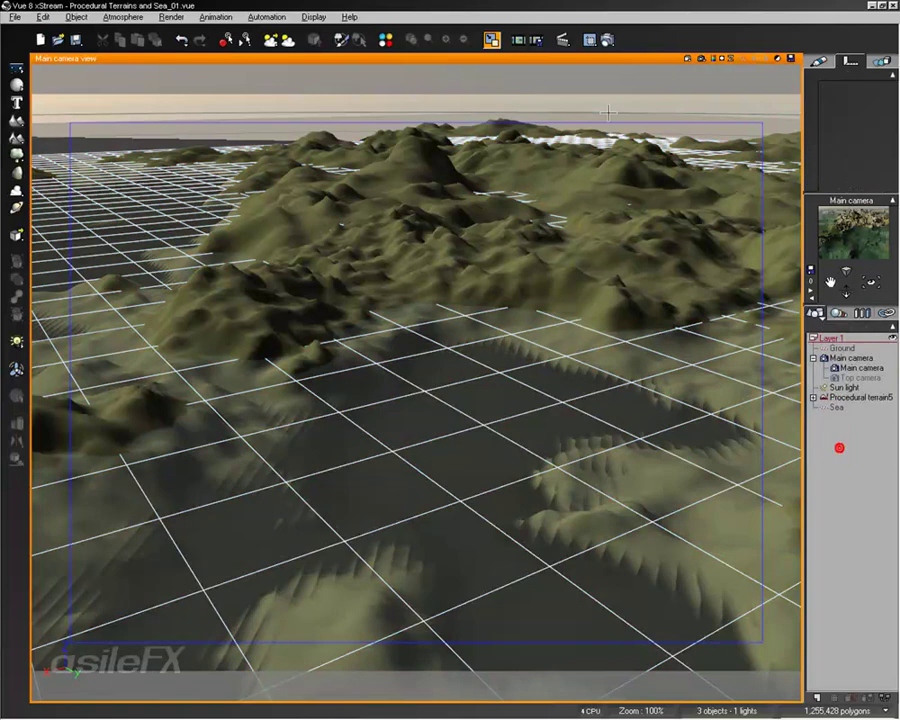
# Render the coastal scene in the main camera view, stop the render early, and dismiss the image
pyautogui.click(698, 58)
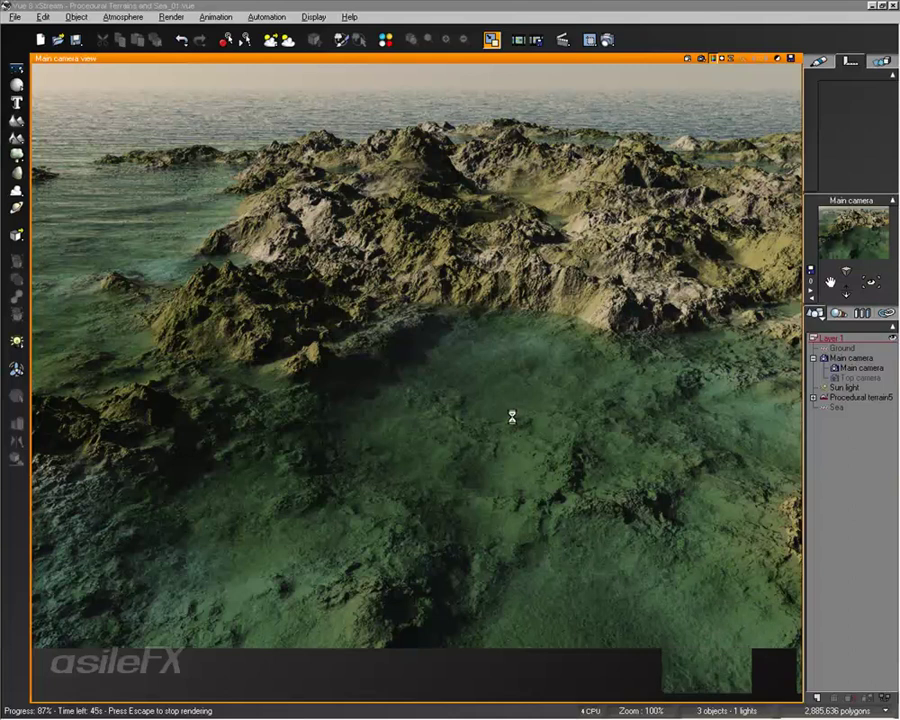
pyautogui.press('Escape')
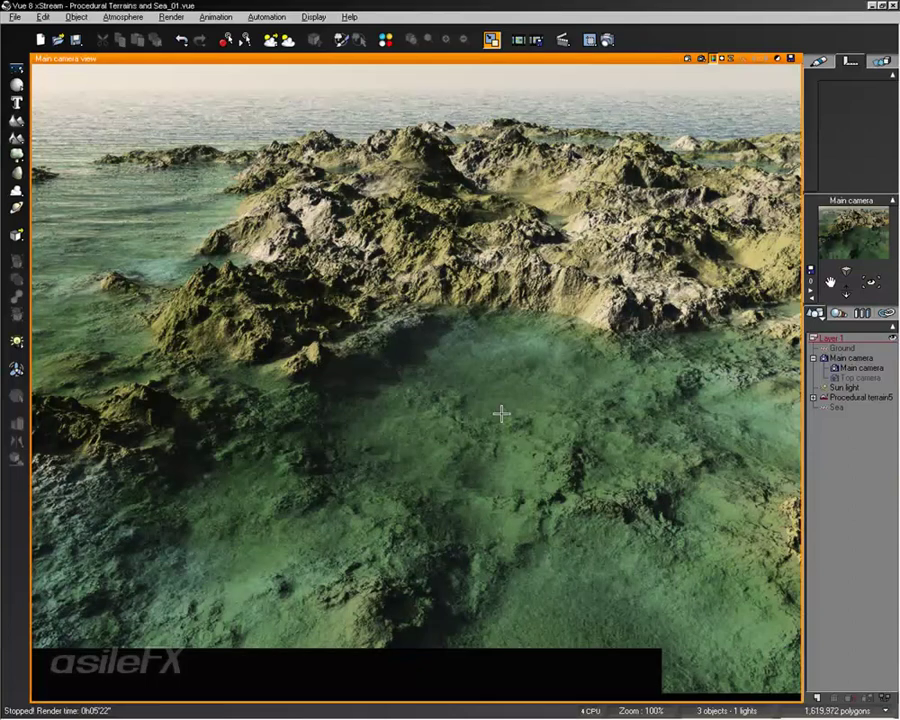
pyautogui.click(500, 413)
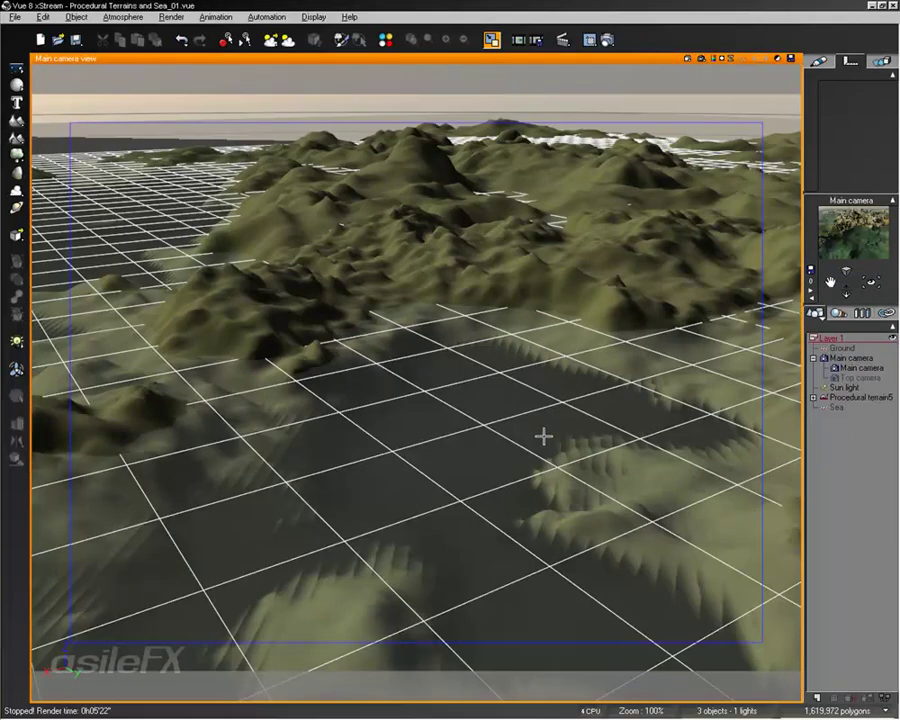
# Select the procedural terrain in the main camera view and open it for editing in the Terrain Editor
pyautogui.scroll(-5, 540, 438)
pyautogui.scroll(-3, 540, 438)
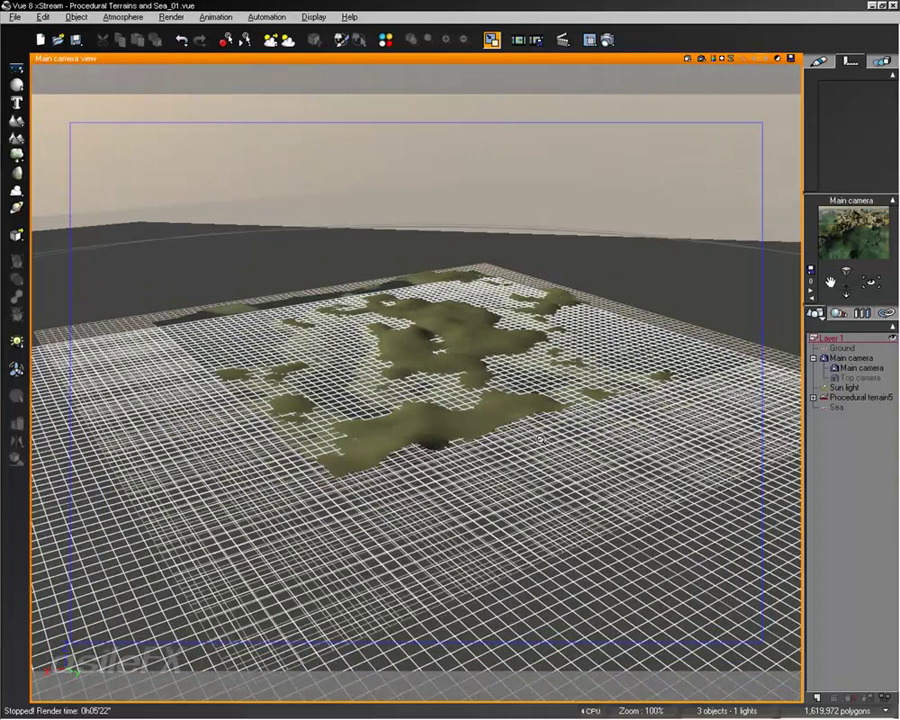
pyautogui.scroll(2, 540, 438)
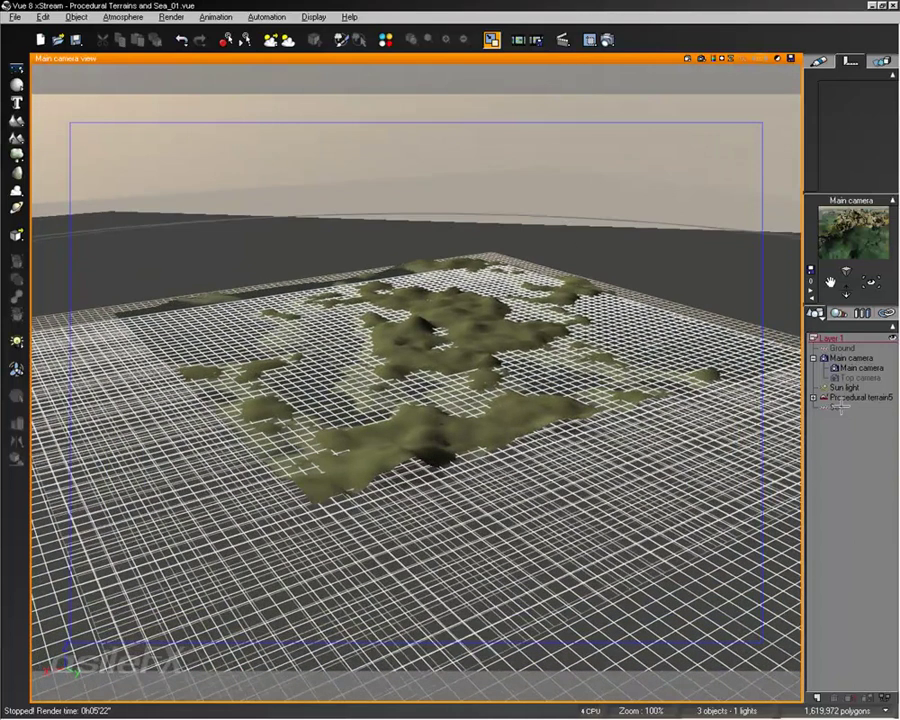
pyautogui.click(590, 281)
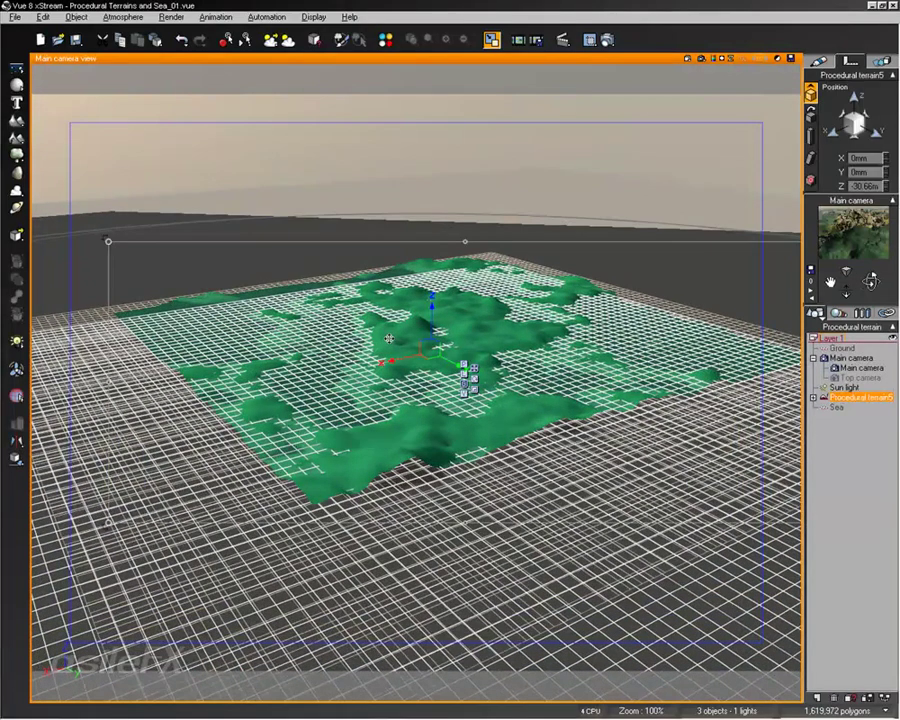
pyautogui.rightClick(396, 325)
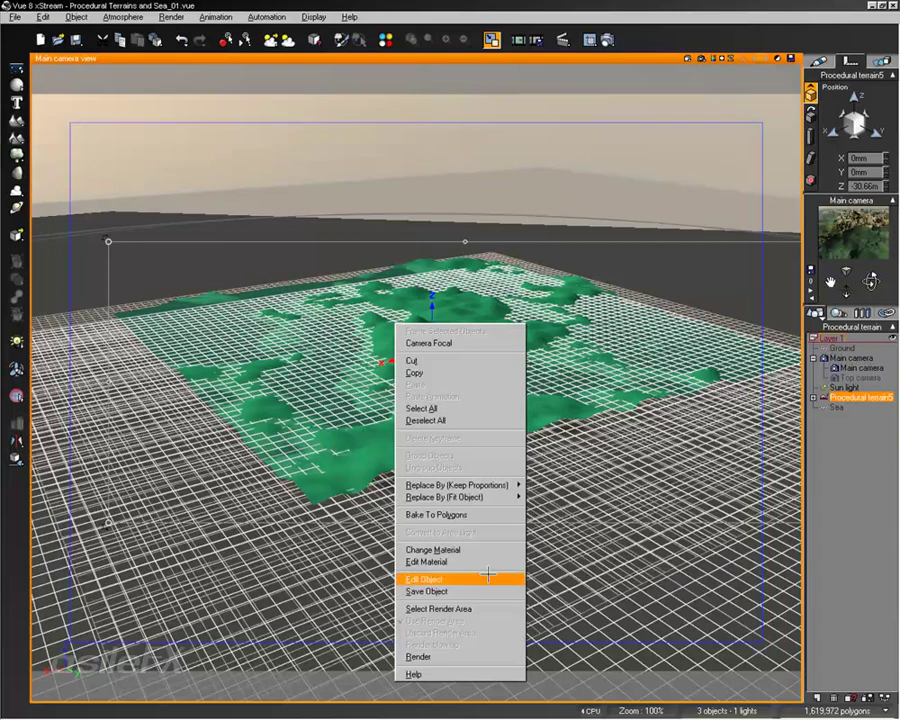
pyautogui.click(486, 577)
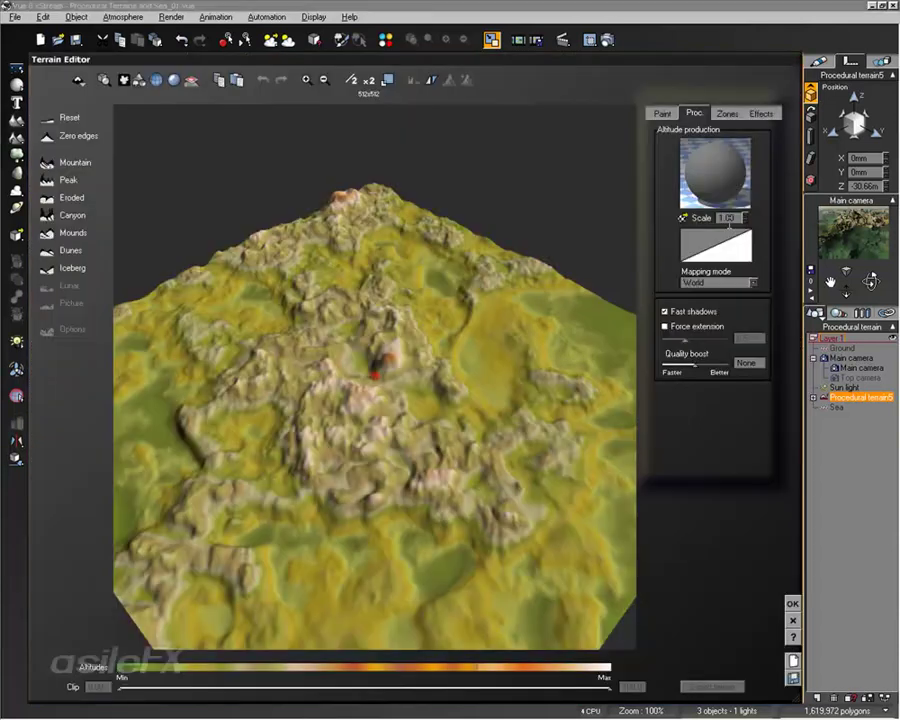
pyautogui.moveTo(375, 374); pyautogui.dragTo(468, 368)
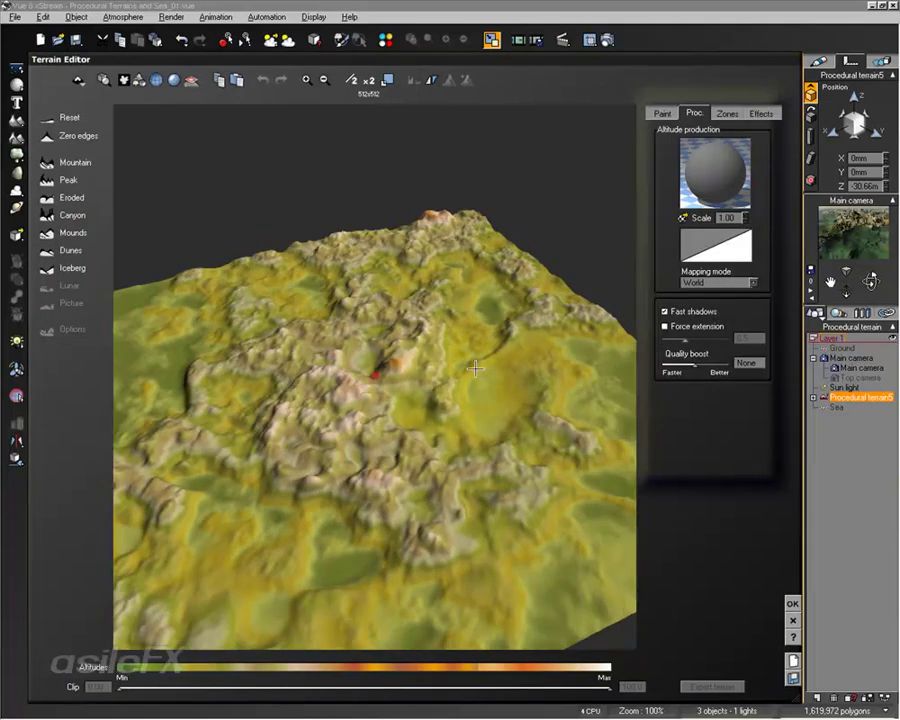
# Set the Terrain Fractal's wavelength to 10 in X, Y and Z in the altitude production function, accepting both editors
pyautogui.rightClick(712, 175)
pyautogui.click(725, 241)
pyautogui.click(339, 197)
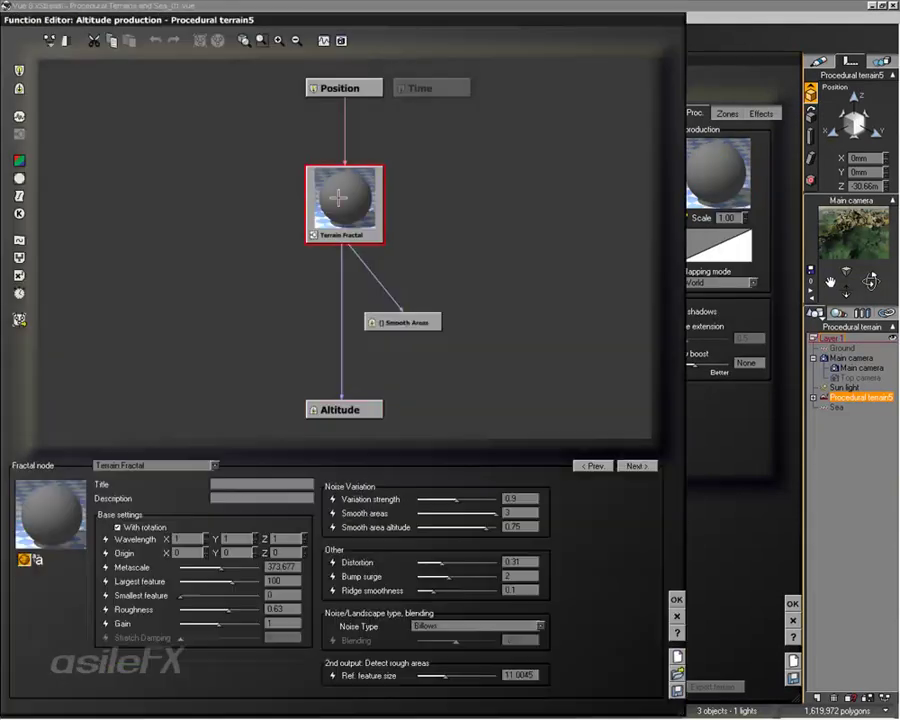
pyautogui.doubleClick(188, 539)
pyautogui.write('10')
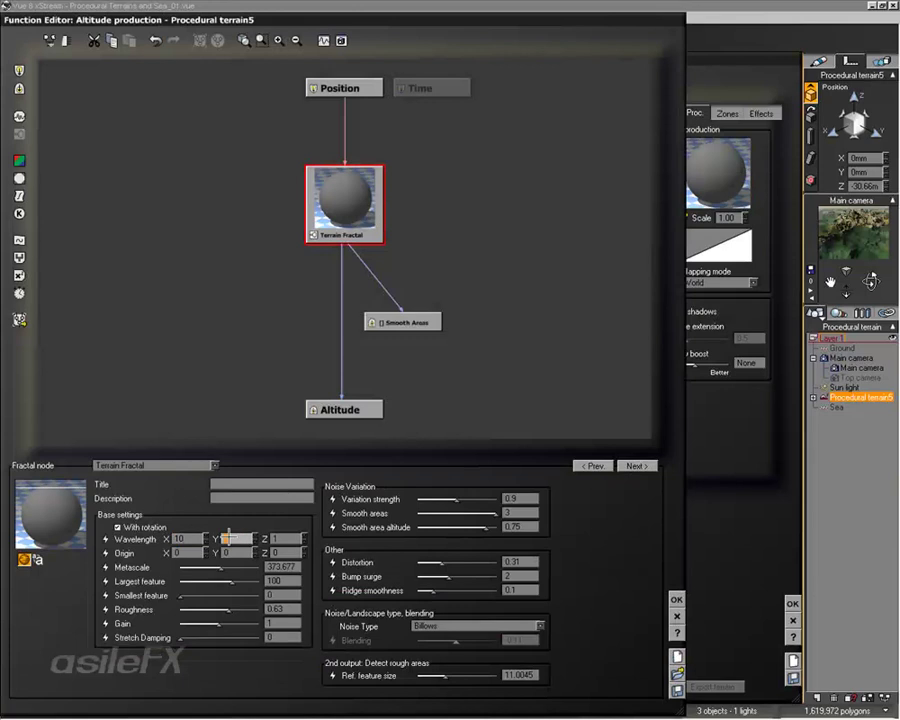
pyautogui.doubleClick(238, 539)
pyautogui.write('10')
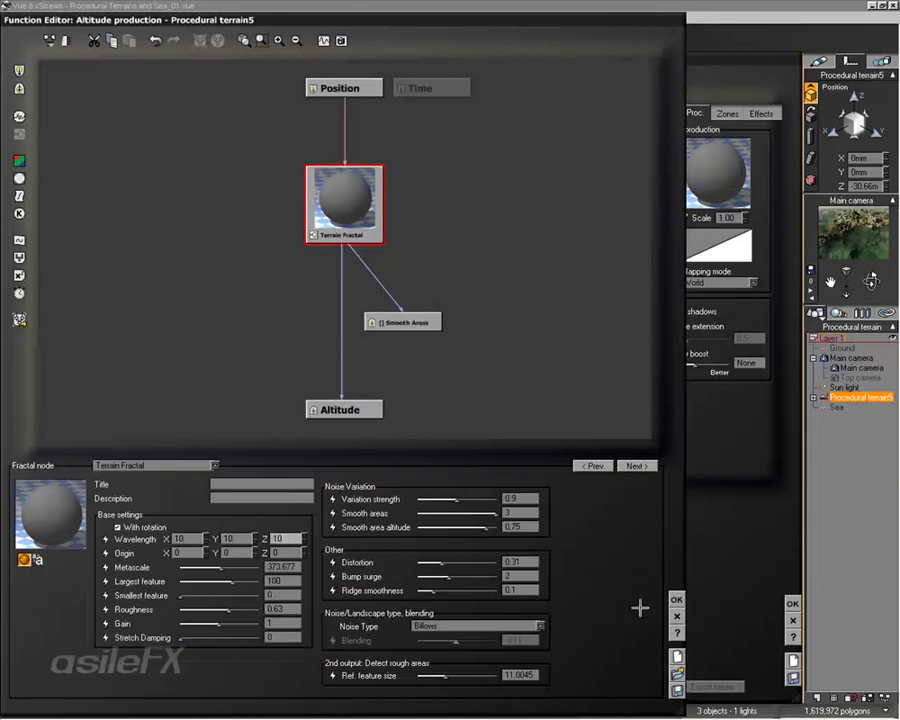
pyautogui.write('10')
pyautogui.press('Return')
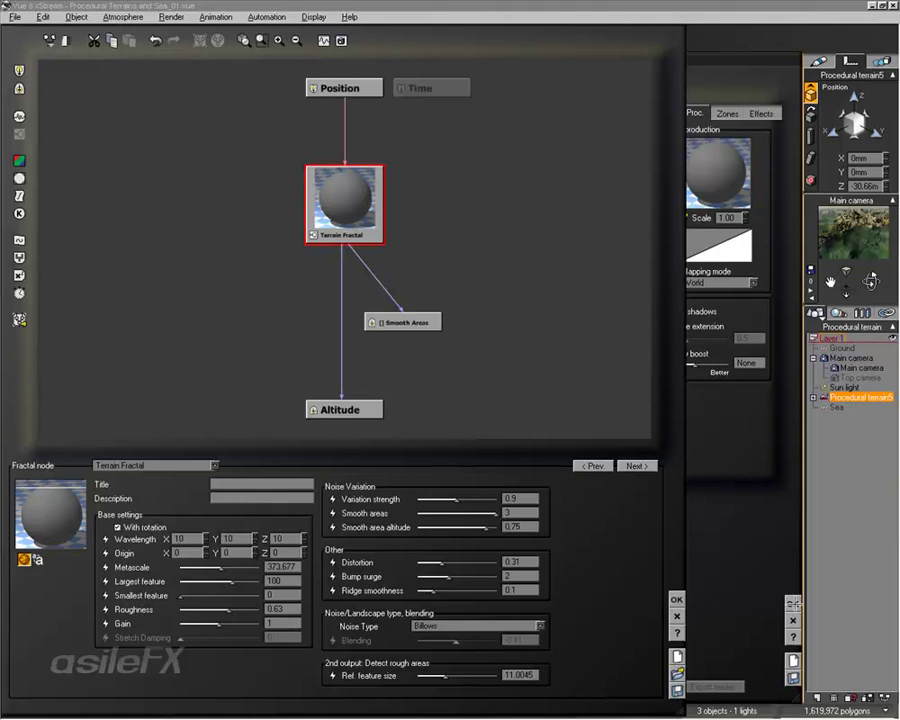
pyautogui.click(676, 600)
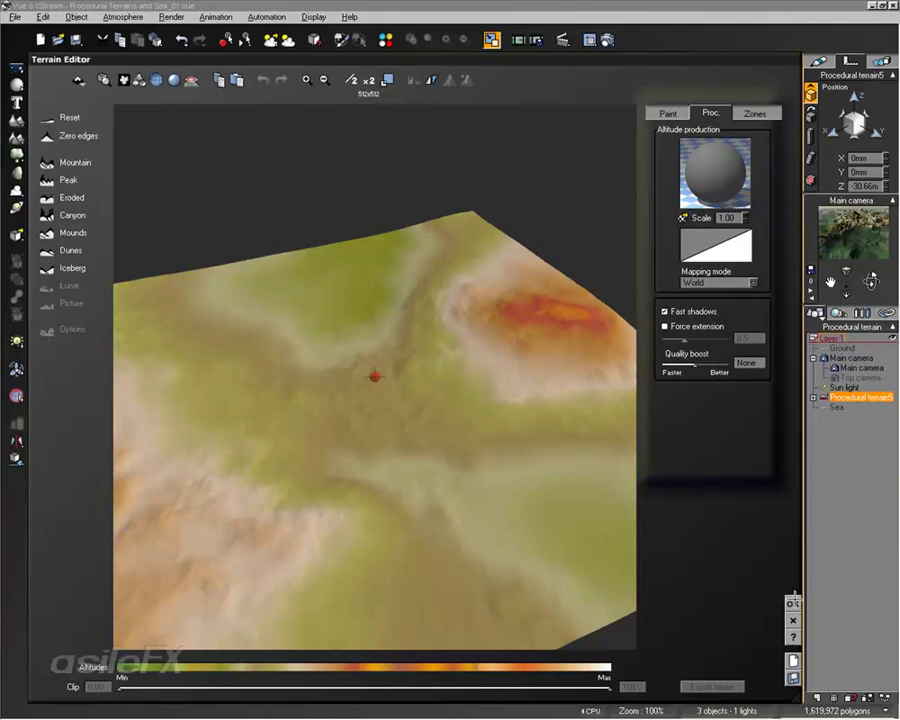
pyautogui.click(793, 603)
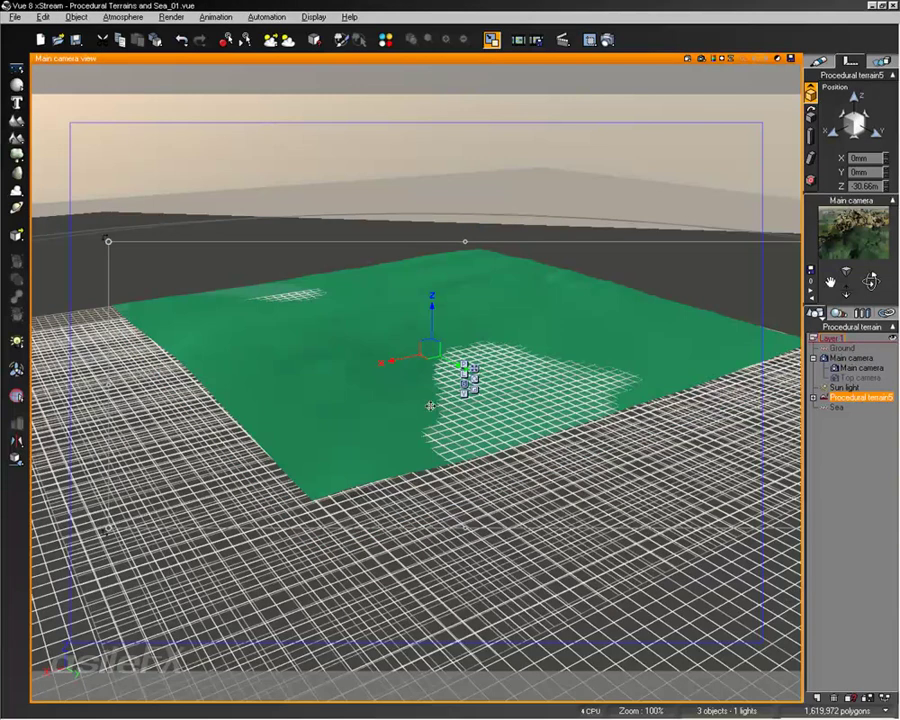
# Enlarge the procedural terrain across the sea, stretch its height, and lower it to a Z position of about -140.9 m
pyautogui.moveTo(430, 345); pyautogui.dragTo(626, 102)
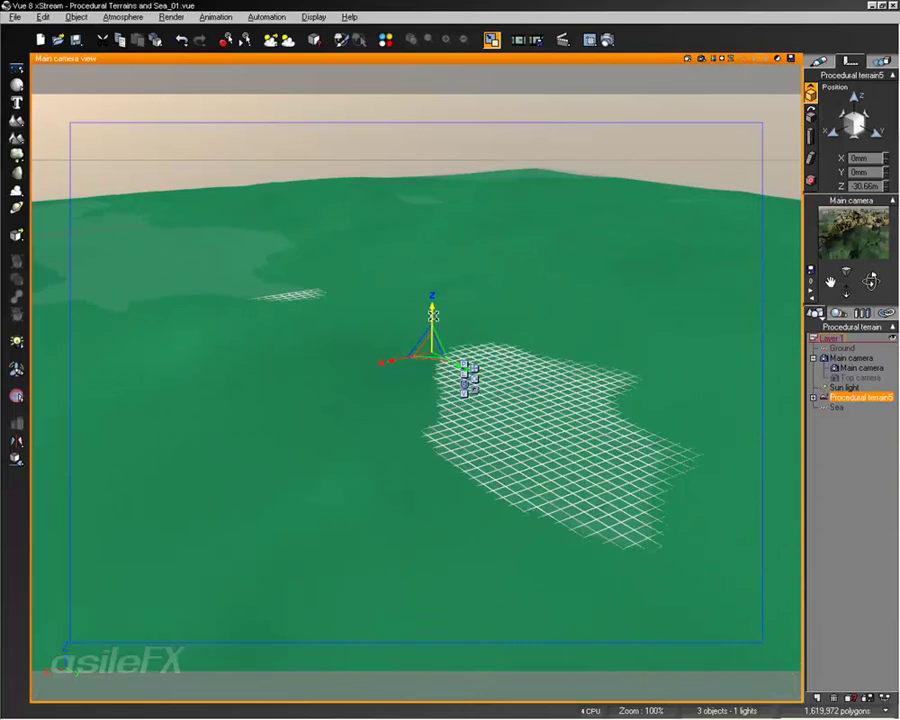
pyautogui.moveTo(432, 313); pyautogui.dragTo(430, 187)
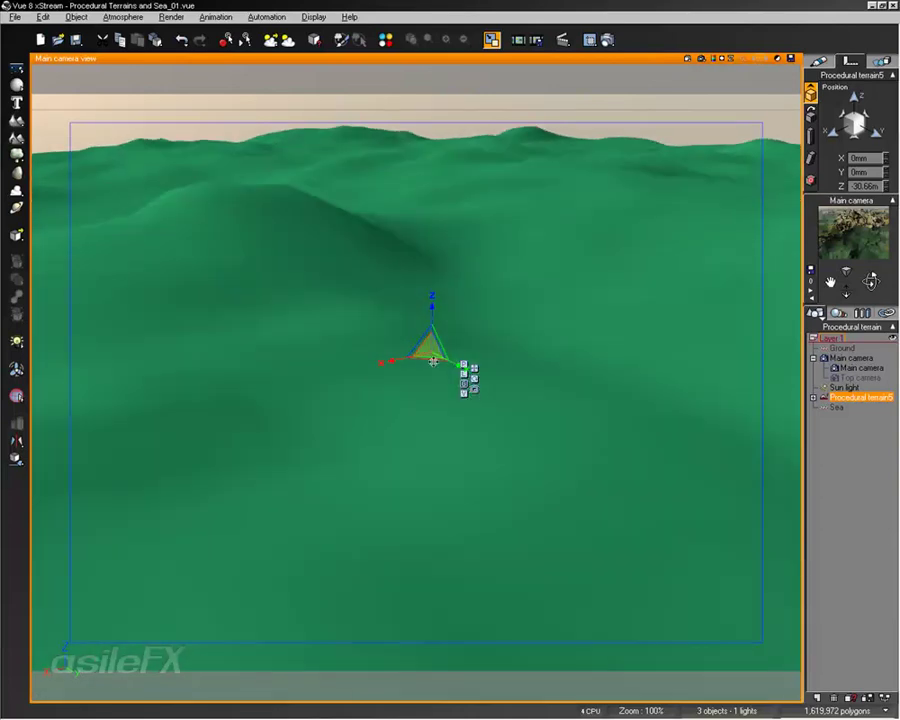
pyautogui.moveTo(431, 300); pyautogui.dragTo(436, 395)
pyautogui.click(473, 481)
pyautogui.moveTo(428, 441); pyautogui.dragTo(653, 275)
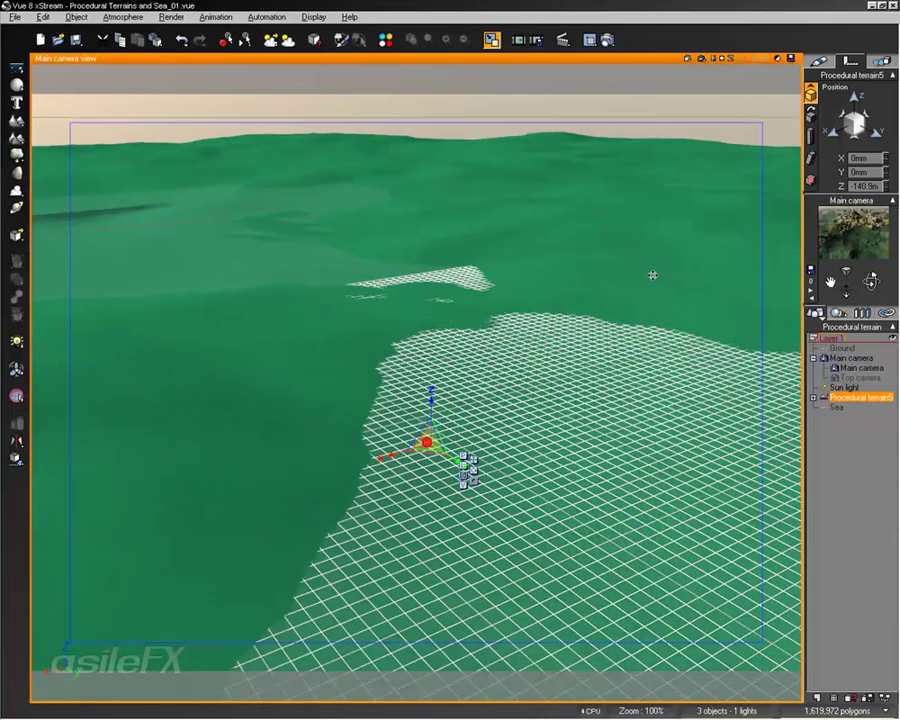
# Lower the procedural terrain to a Z position of about -232.7 m and move the ground plane further down beneath it
pyautogui.scroll(-5, 565, 503)
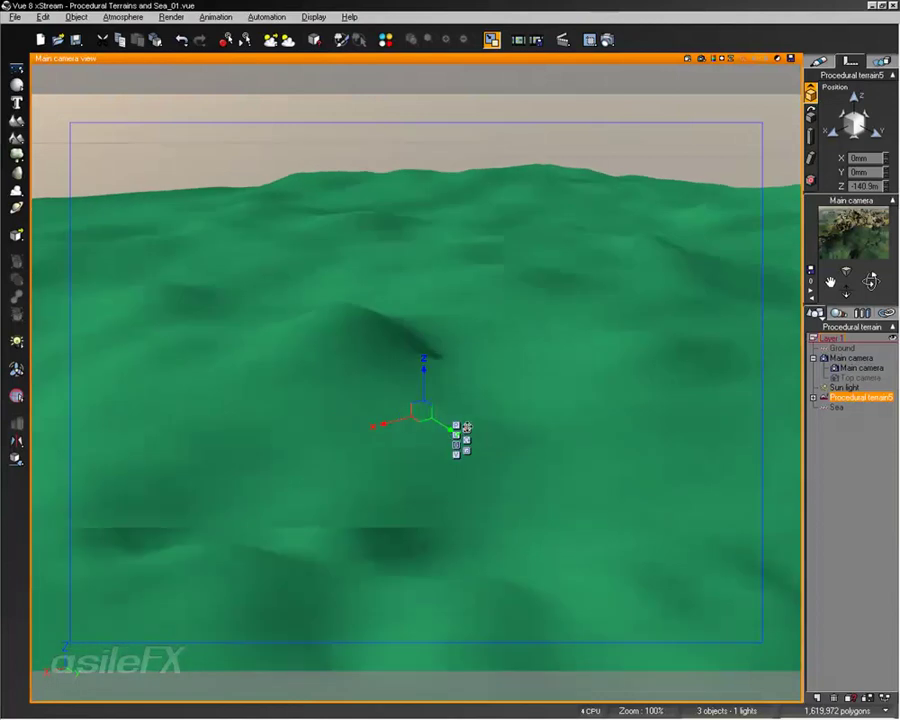
pyautogui.moveTo(425, 372); pyautogui.dragTo(424, 397)
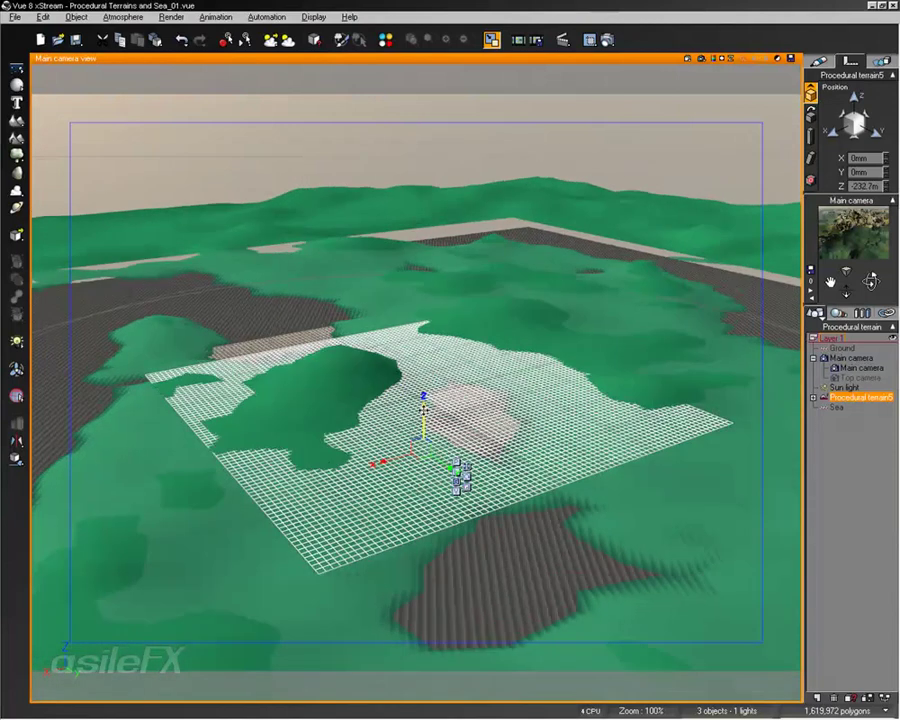
pyautogui.click(598, 245)
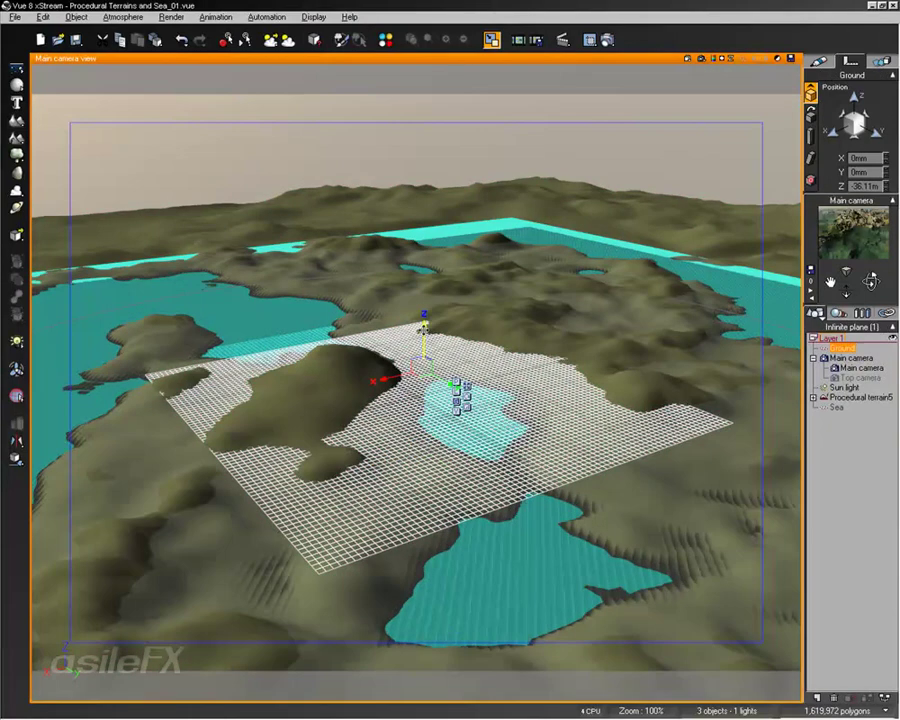
pyautogui.click(855, 453)
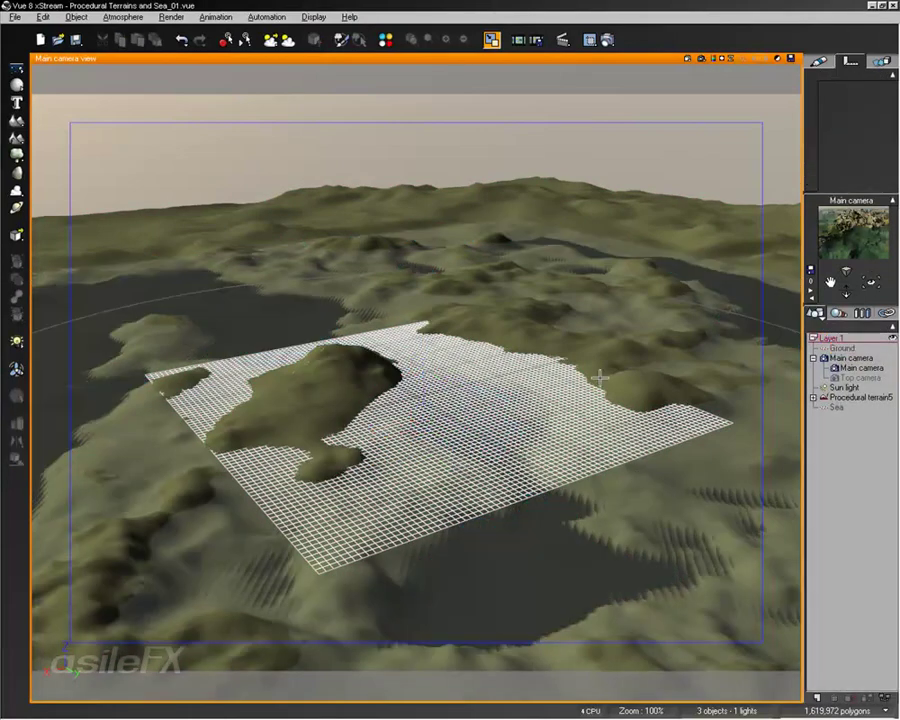
# Stretch the procedural terrain taller, lower it to a Z position of about -329.2 m, and deselect it
pyautogui.moveTo(594, 318)
pyautogui.mouseDown(button='right')
pyautogui.moveTo(622, 448)
pyautogui.moveTo(589, 463)
pyautogui.moveTo(577, 475)
pyautogui.moveTo(585, 484)
pyautogui.moveTo(623, 370)
pyautogui.moveTo(434, 299)
pyautogui.moveTo(542, 356)
pyautogui.mouseUp(button='right')
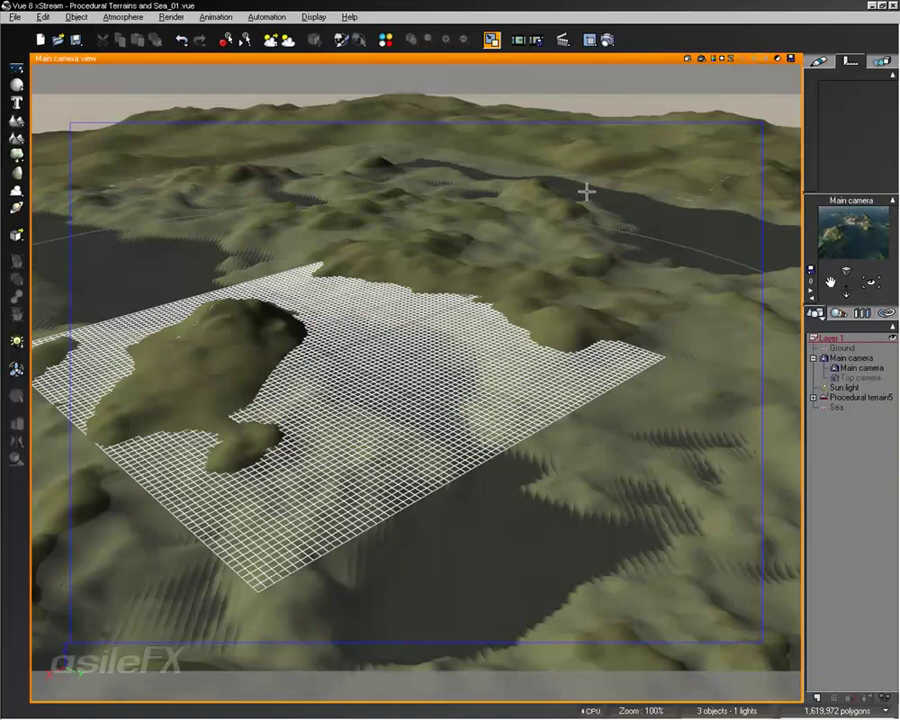
pyautogui.click(855, 397)
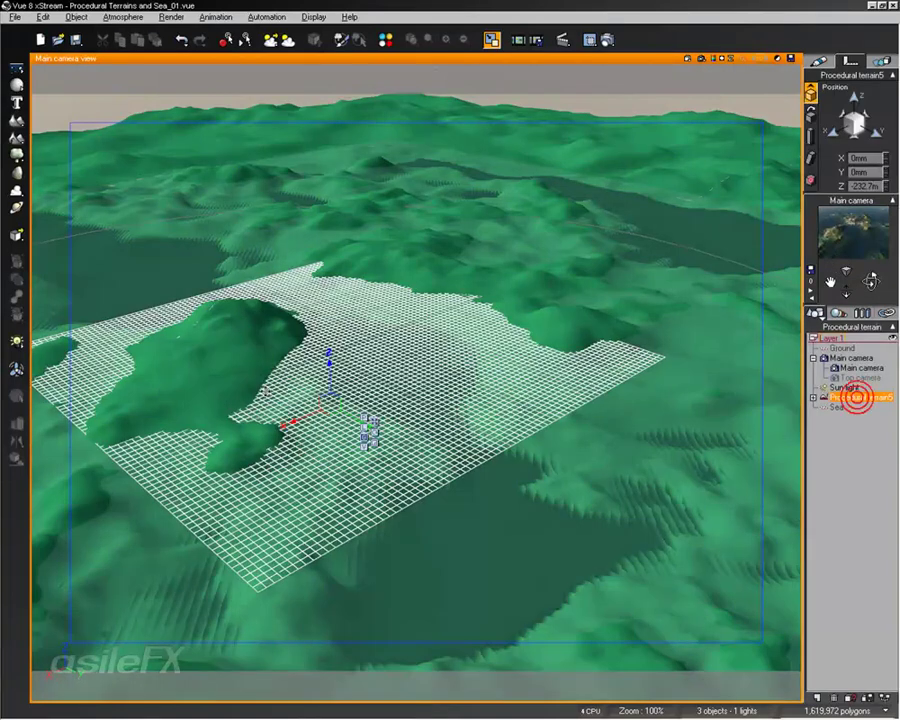
pyautogui.moveTo(330, 360); pyautogui.dragTo(330, 368)
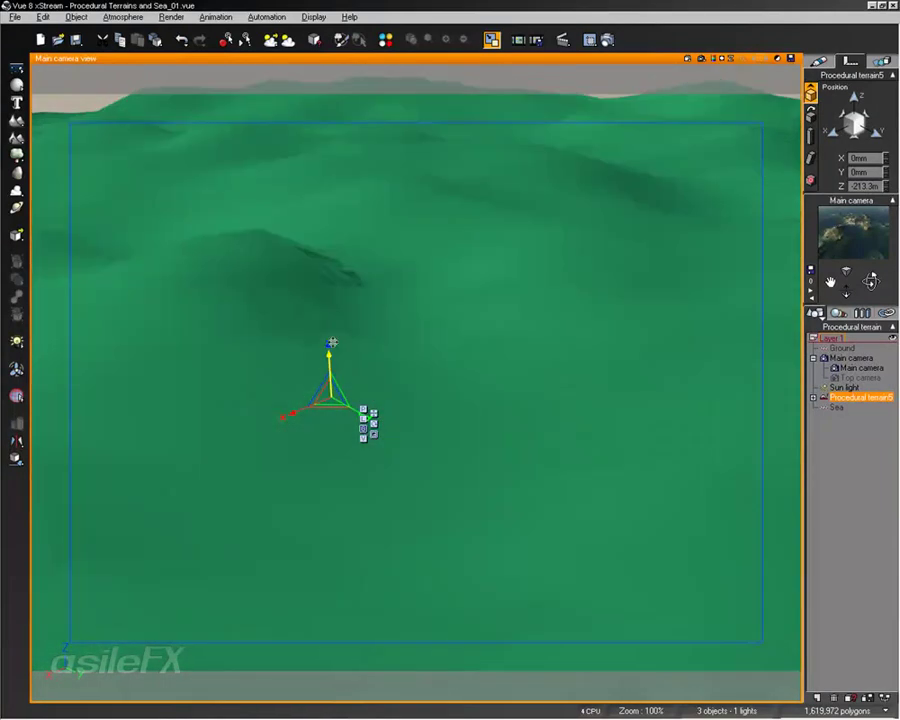
pyautogui.moveTo(333, 380); pyautogui.dragTo(338, 418)
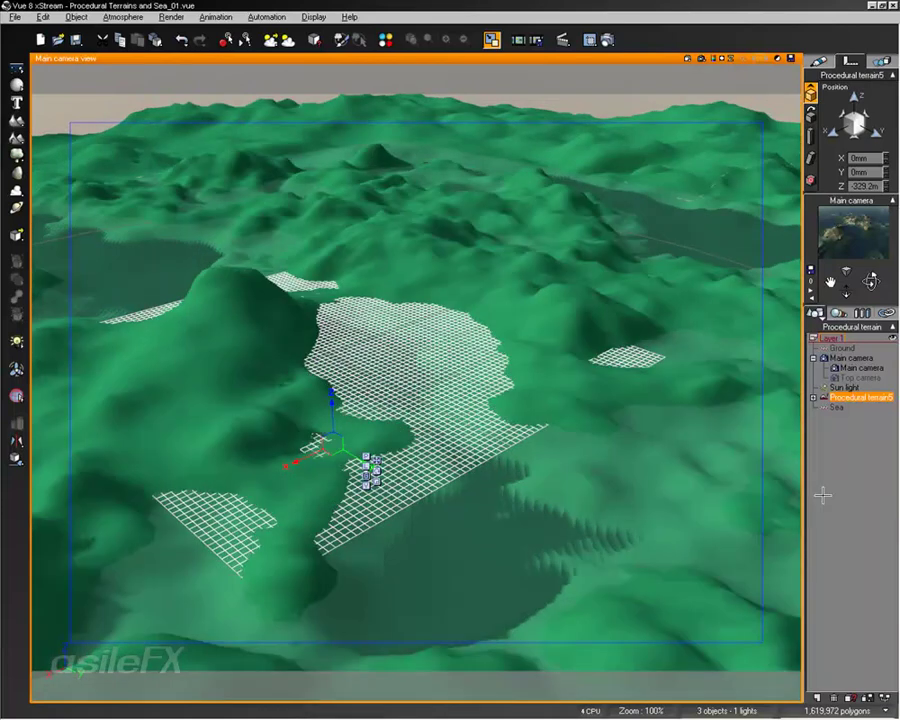
pyautogui.click(826, 484)
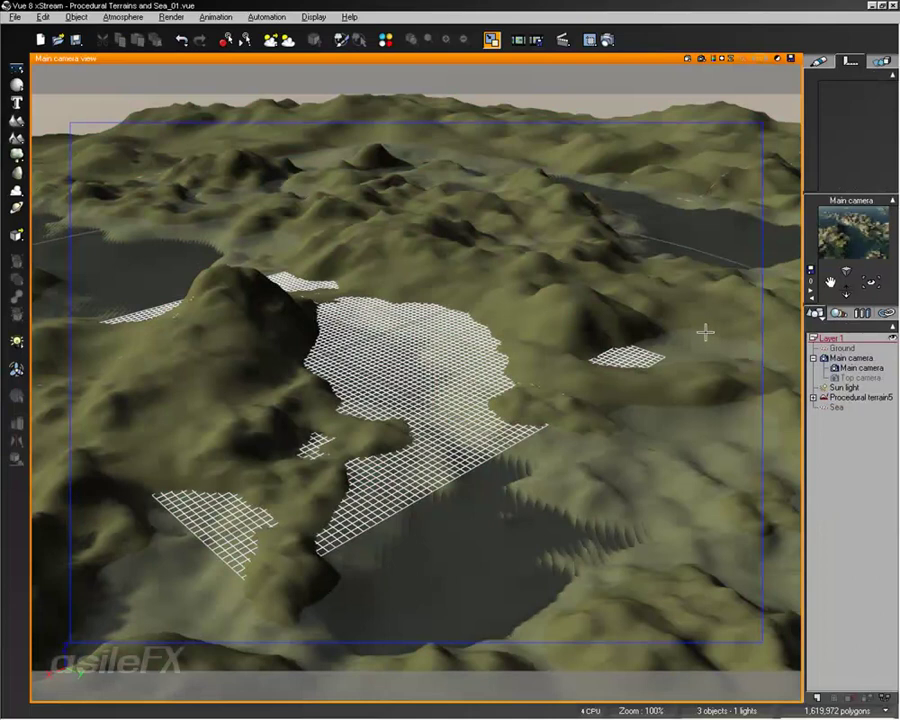
# Reframe the main camera above the bay and lower the procedural terrain slightly to a Z position of about -334.4 m
pyautogui.moveTo(490, 352); pyautogui.dragTo(643, 372, button='middle')
pyautogui.click(708, 383)
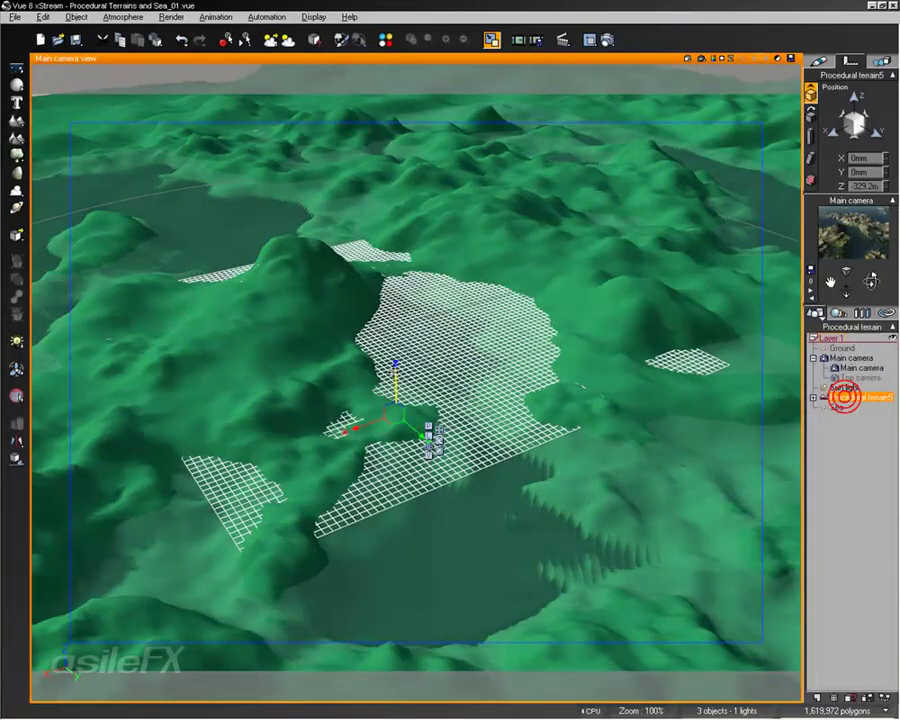
pyautogui.moveTo(396, 372); pyautogui.dragTo(396, 365)
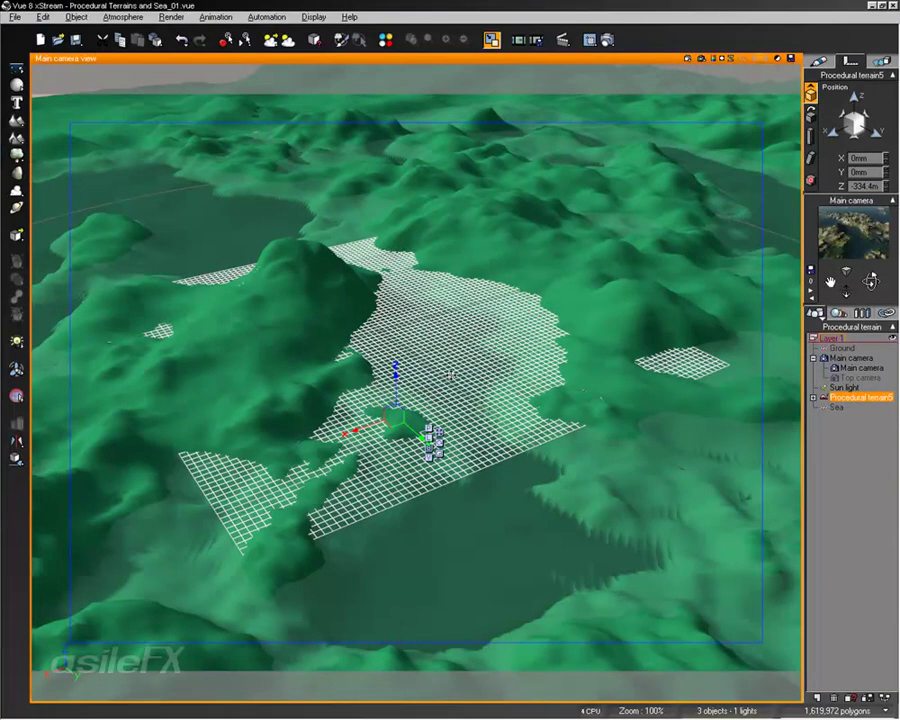
# Render the enlarged coastal terrain in the main camera view at Preview quality and stop the render early
pyautogui.click(703, 57)
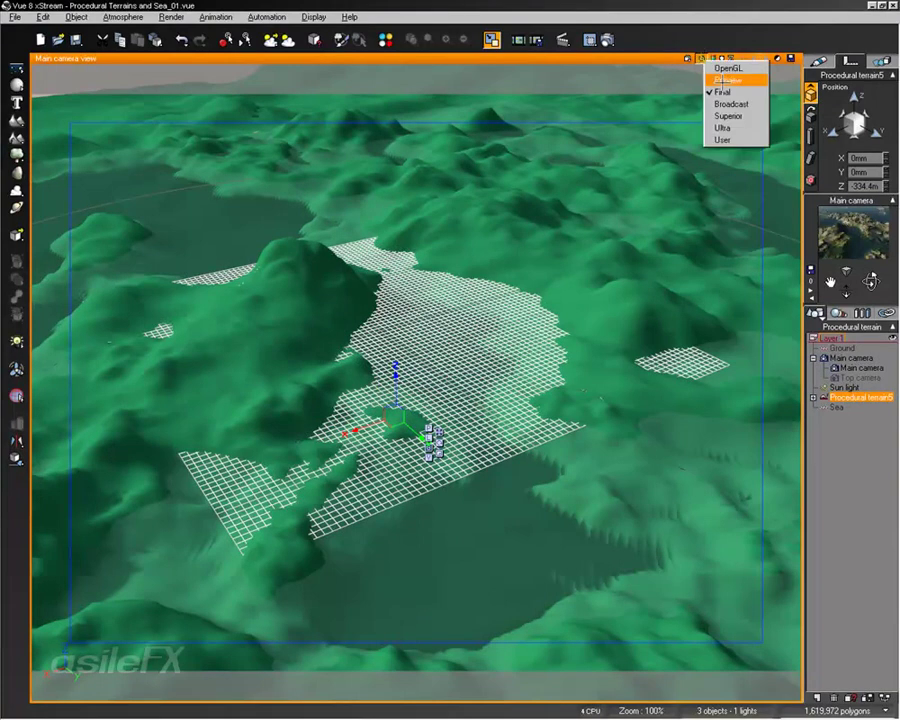
pyautogui.click(722, 86)
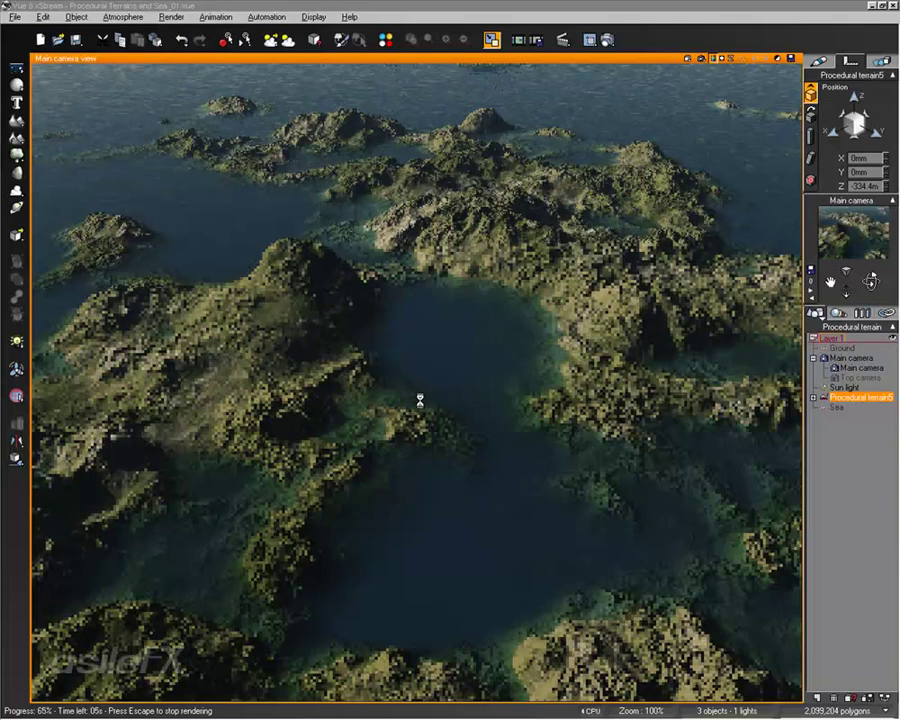
pyautogui.press('Escape')
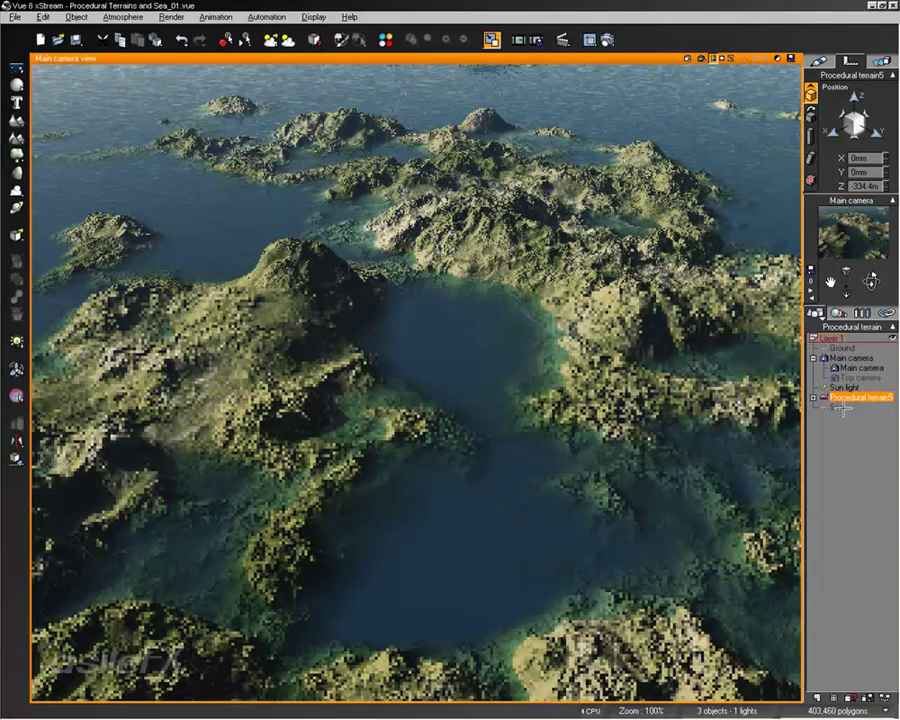
# Open the sea's Foam material from the standard materials in the advanced material editor and select its Default water layer
pyautogui.click(591, 286)
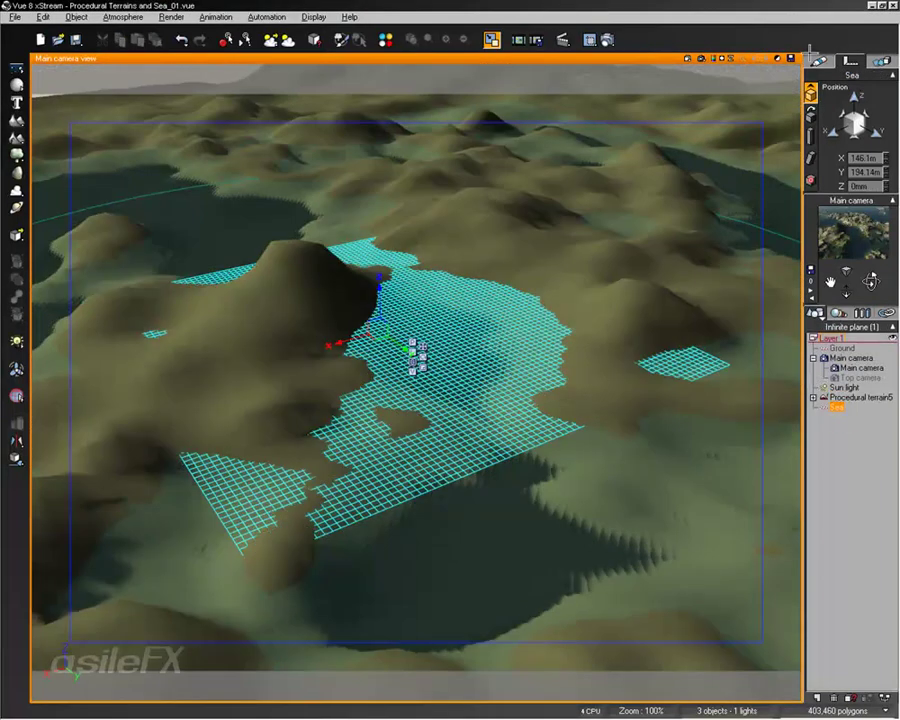
pyautogui.click(820, 62)
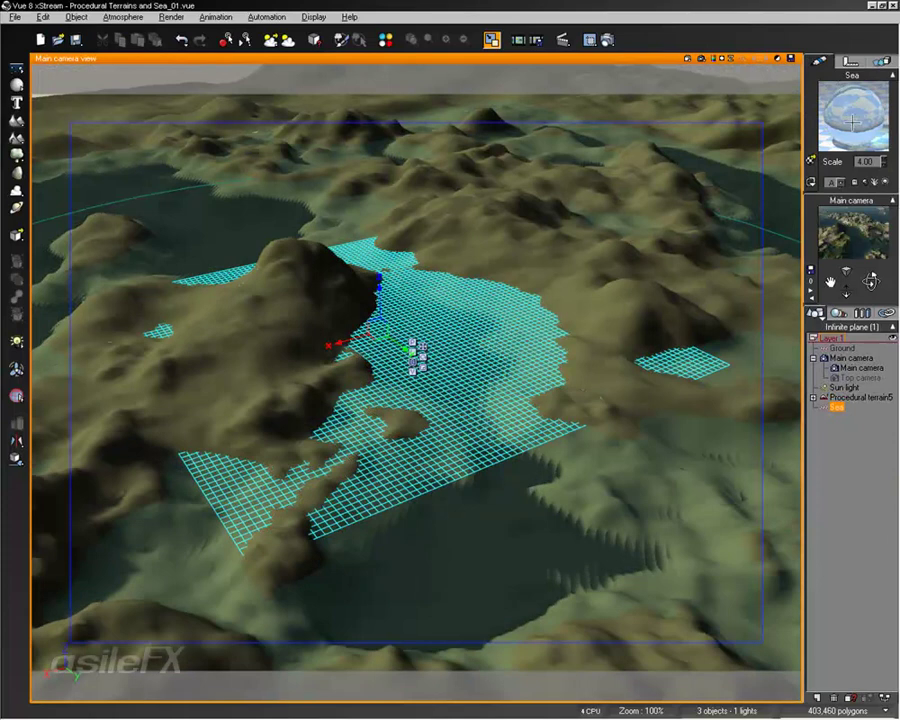
pyautogui.click(838, 313)
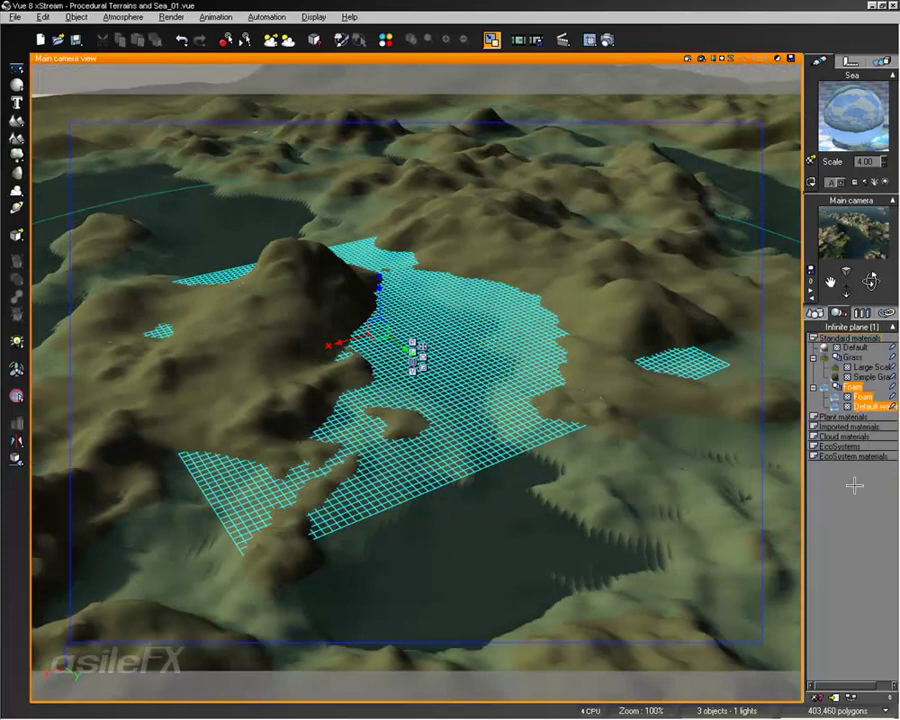
pyautogui.click(889, 698)
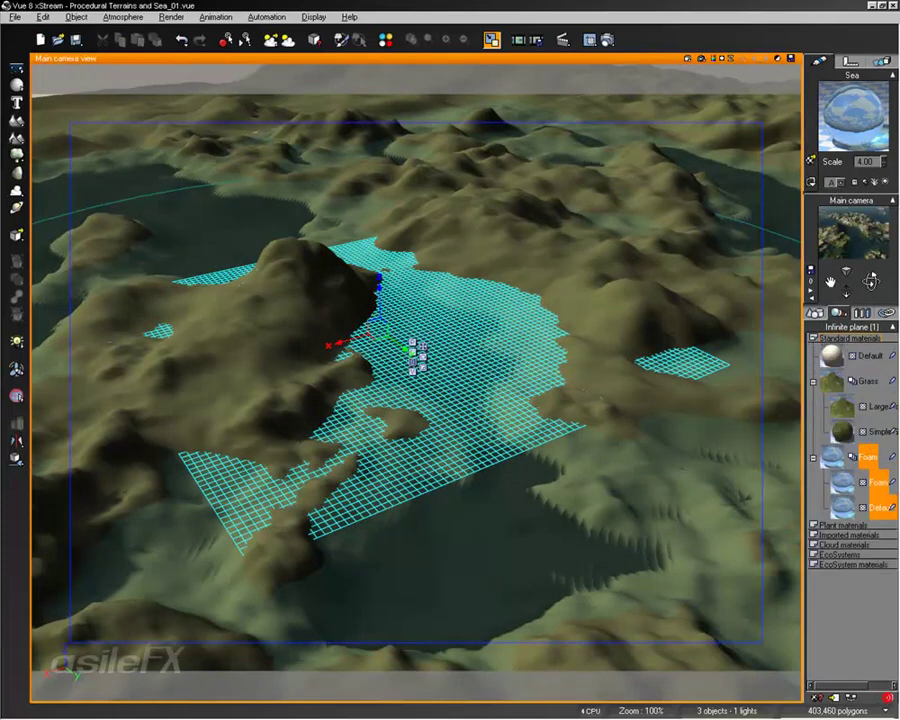
pyautogui.moveTo(828, 686); pyautogui.dragTo(835, 687)
pyautogui.doubleClick(836, 490)
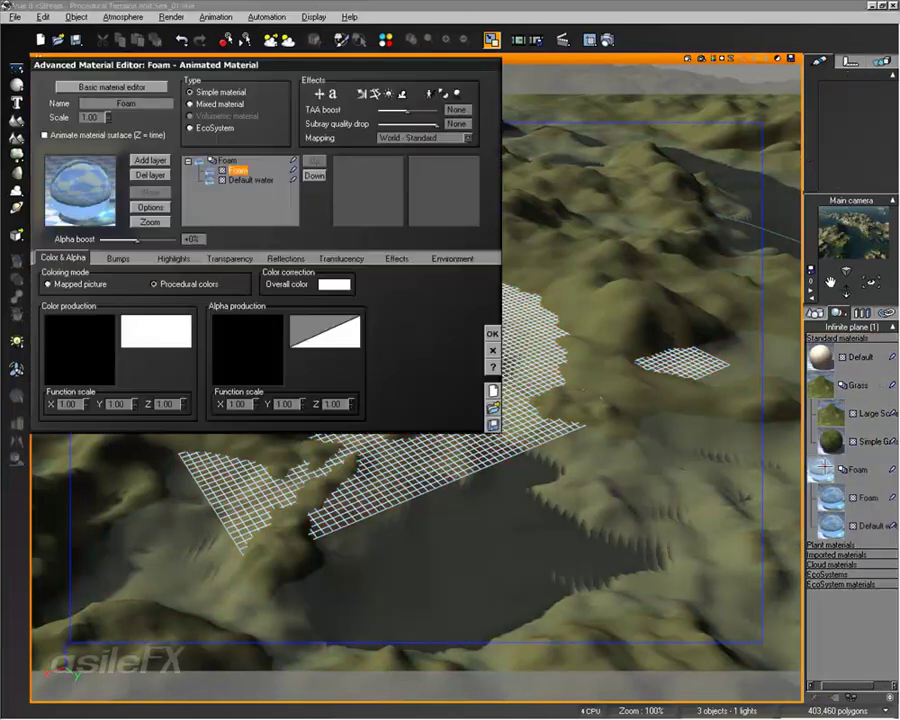
pyautogui.click(256, 180)
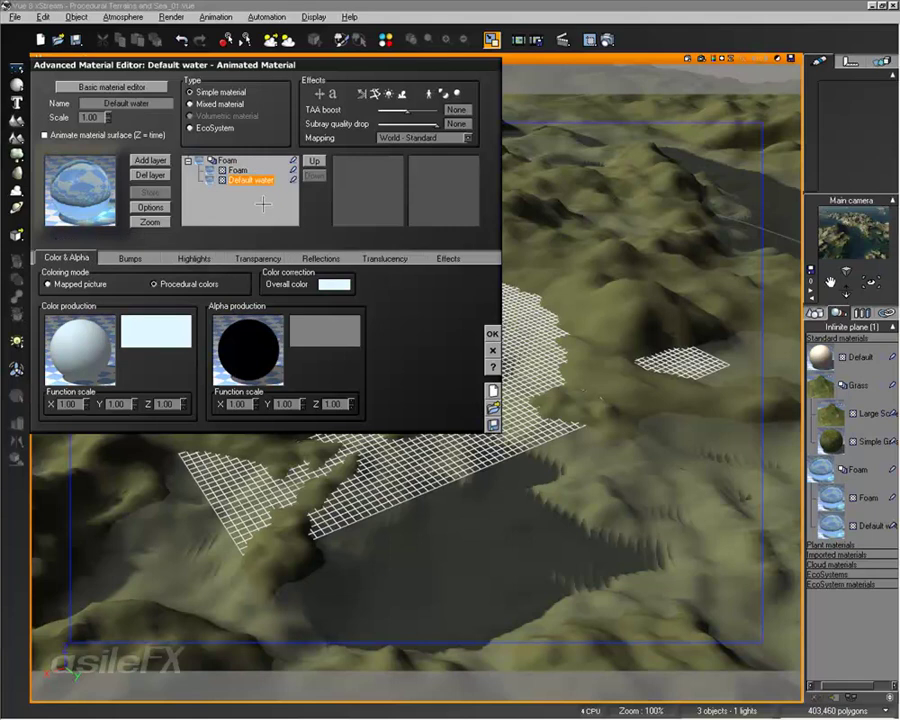
# Try a murkier fading-out value of 86% on the Default water layer, restore it to 30% and close the material editor
pyautogui.click(230, 258)
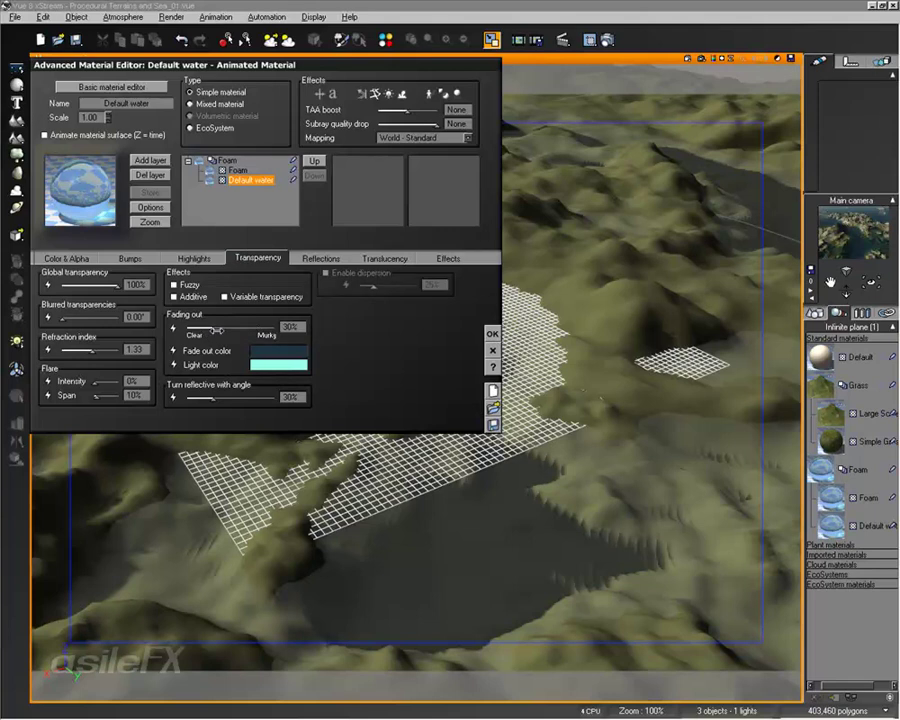
pyautogui.click(260, 327)
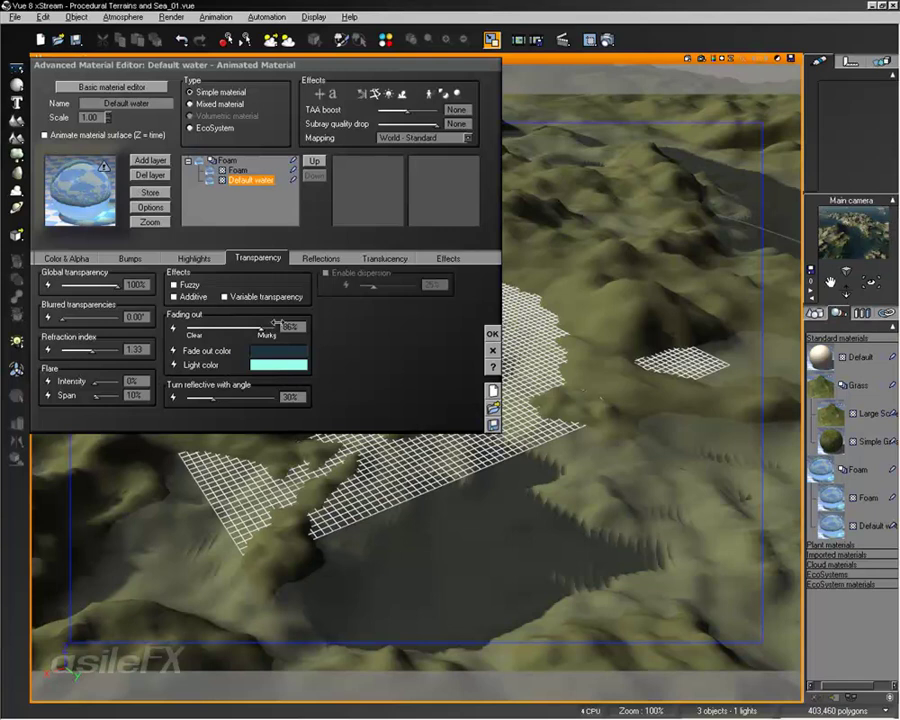
pyautogui.moveTo(265, 326); pyautogui.dragTo(214, 325)
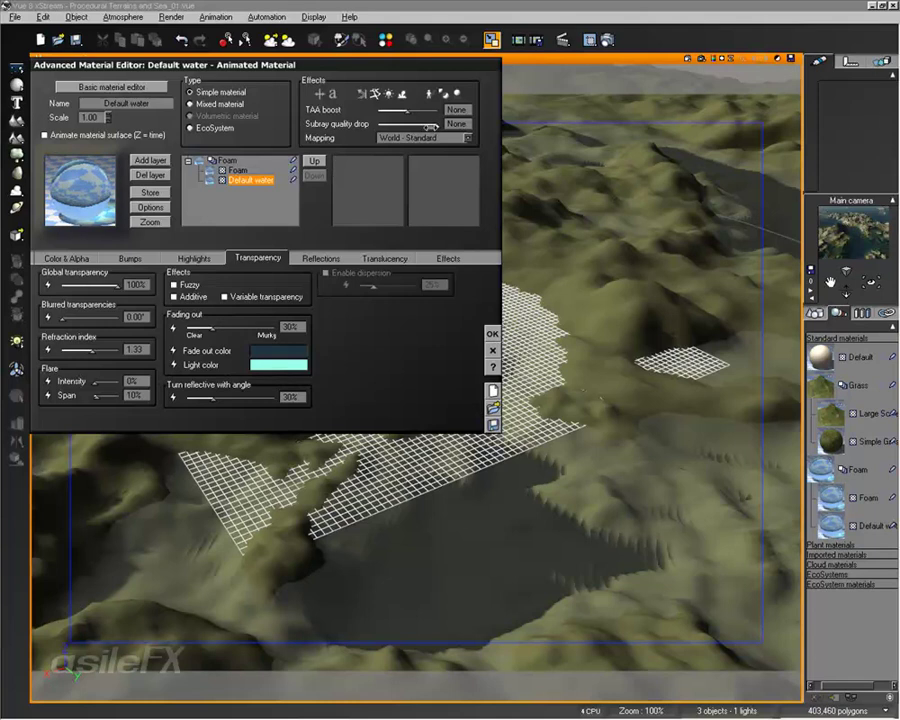
pyautogui.moveTo(439, 124); pyautogui.dragTo(419, 125)
pyautogui.click(491, 333)
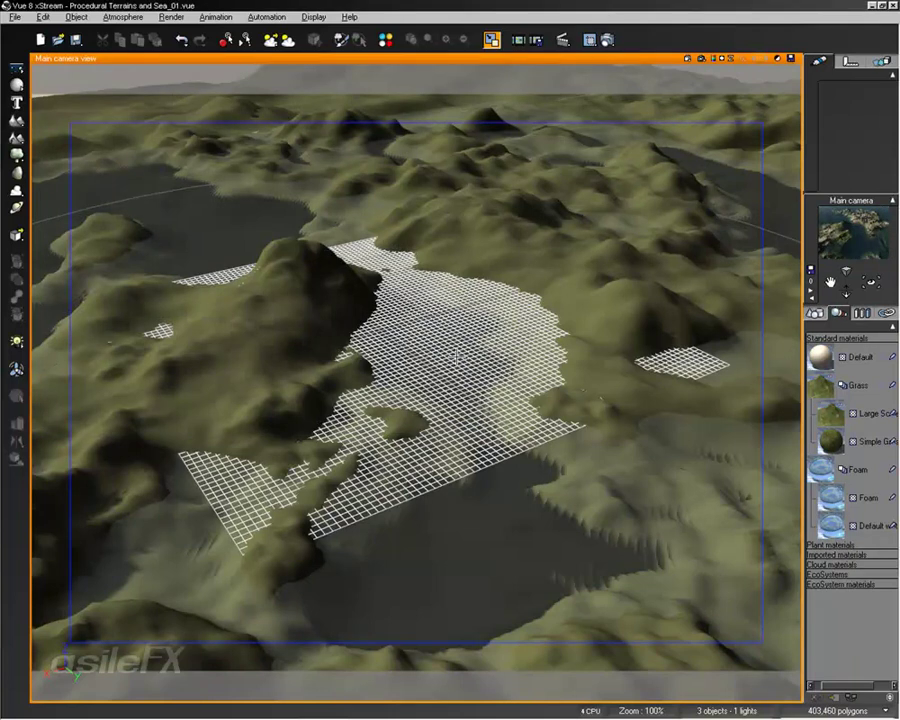
# Open the sea's water surface options and turn off global wave control
pyautogui.moveTo(505, 380)
pyautogui.mouseDown(button='middle')
pyautogui.moveTo(458, 390)
pyautogui.moveTo(450, 425)
pyautogui.moveTo(460, 370)
pyautogui.moveTo(446, 227)
pyautogui.moveTo(478, 386)
pyautogui.moveTo(478, 297)
pyautogui.moveTo(493, 340)
pyautogui.mouseUp(button='middle')
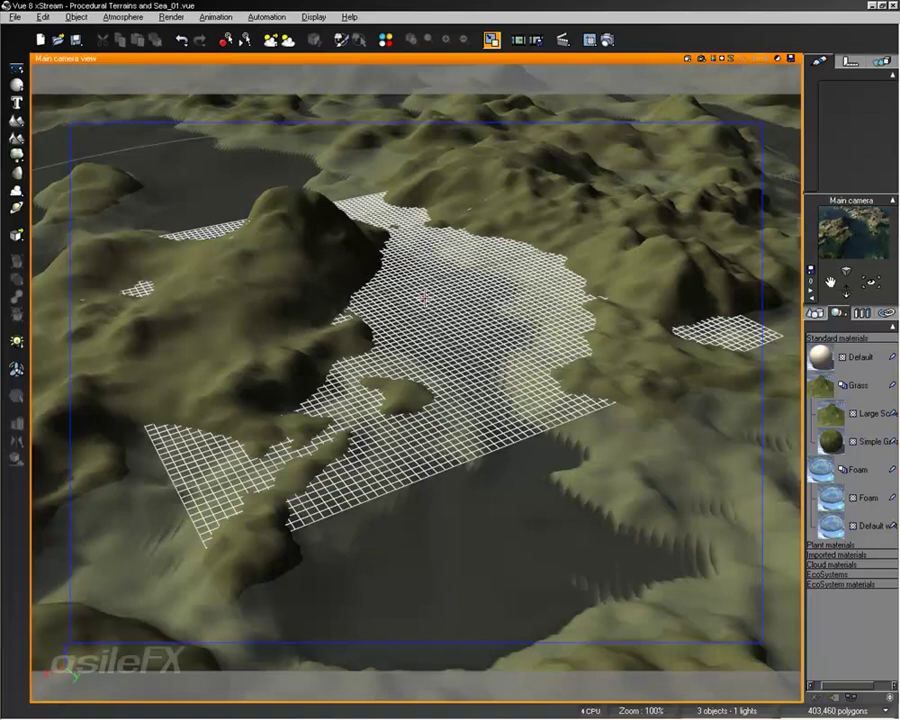
pyautogui.click(816, 313)
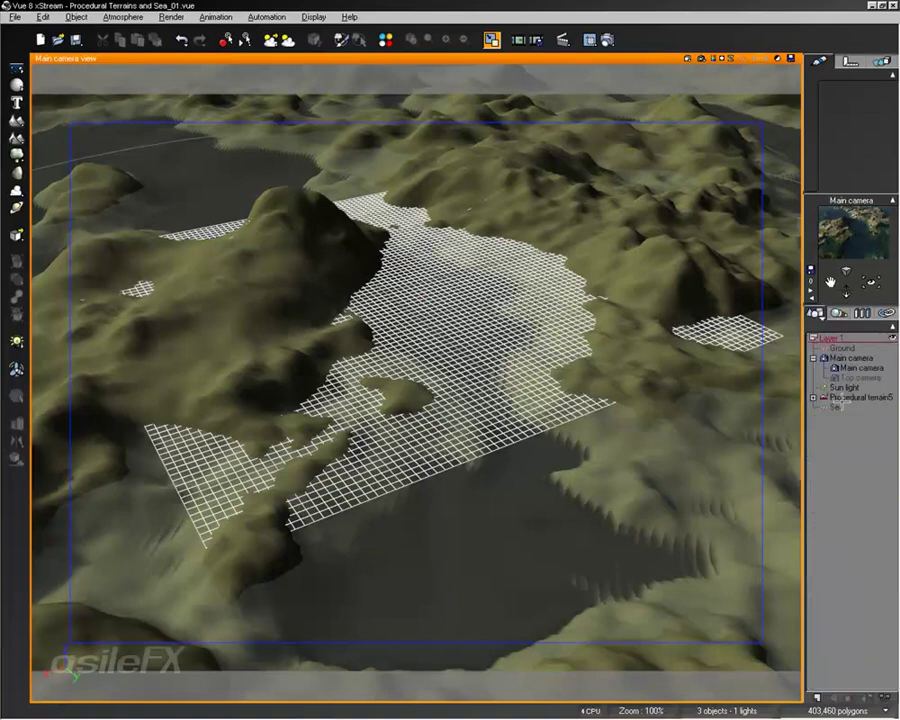
pyautogui.click(591, 284)
pyautogui.rightClick(387, 287)
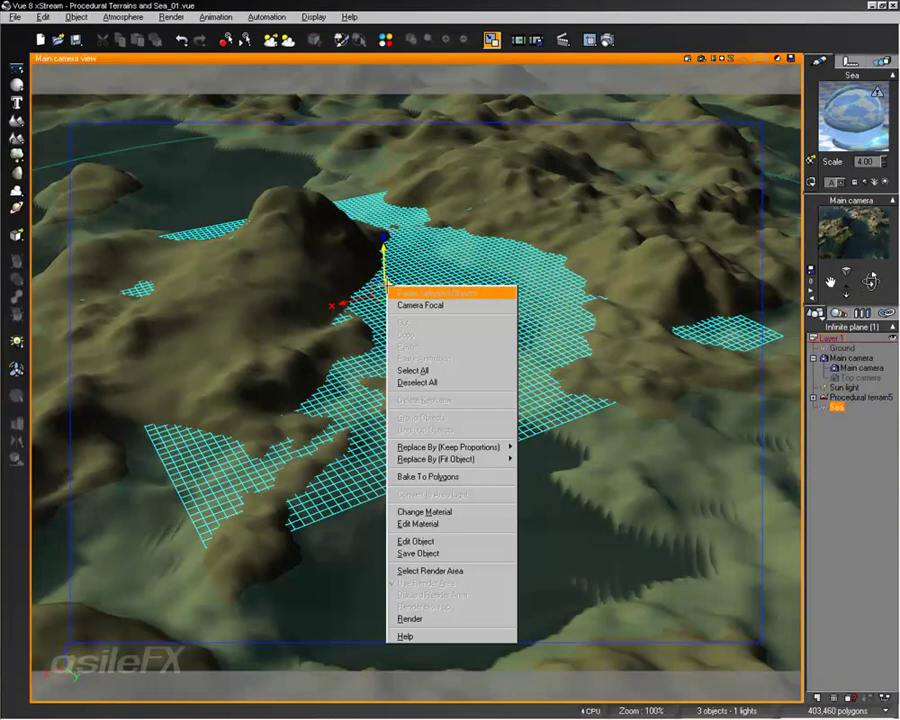
pyautogui.click(463, 543)
pyautogui.click(61, 127)
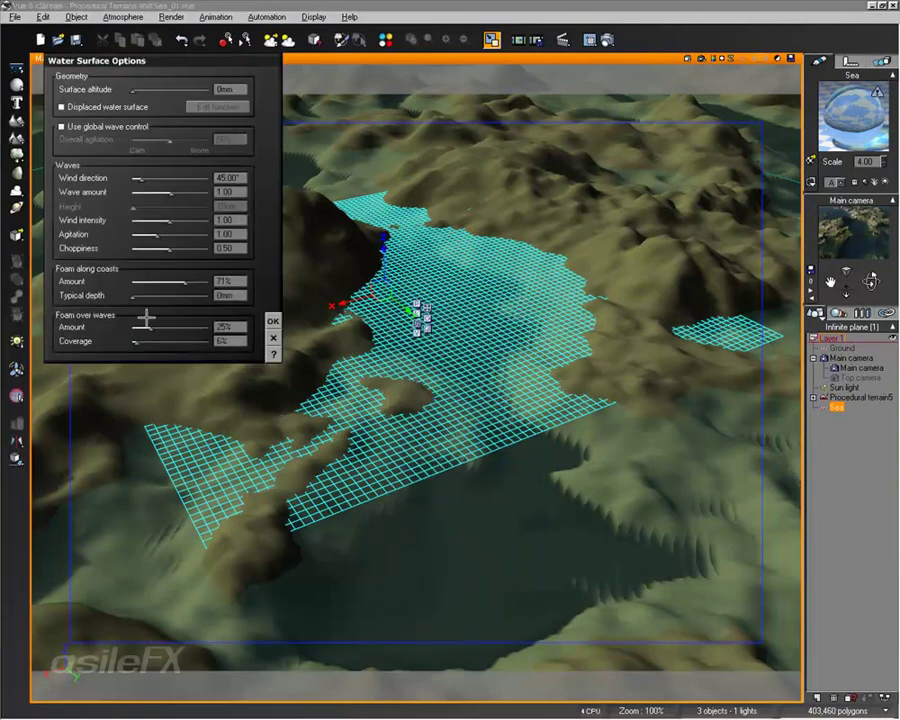
# Set the sea's foam along coasts to an amount of 43% and a typical depth of about 4.91 m
pyautogui.moveTo(132, 296); pyautogui.dragTo(157, 296)
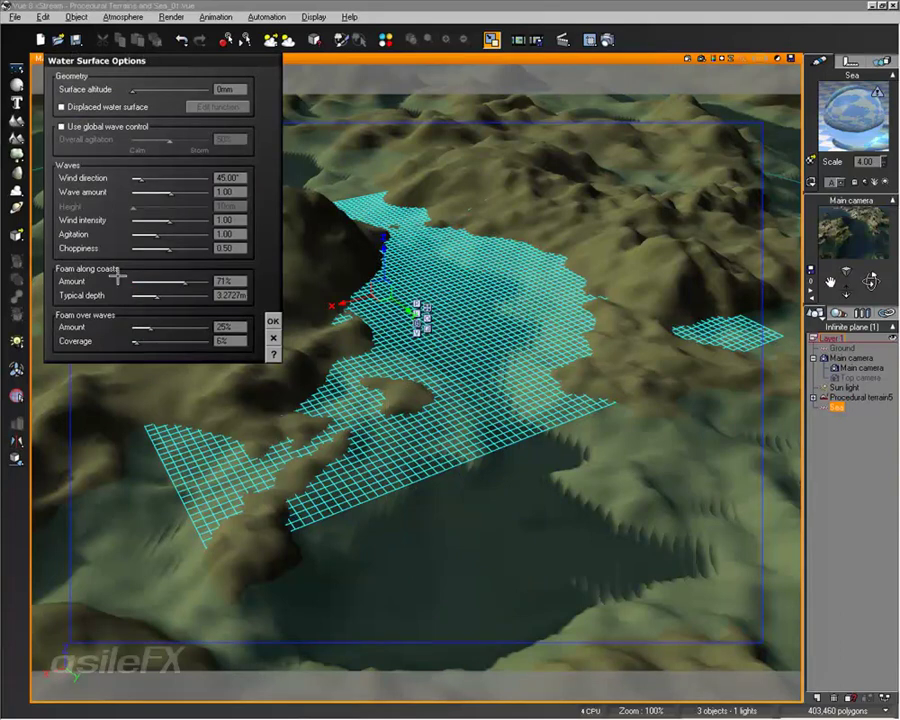
pyautogui.moveTo(153, 296); pyautogui.dragTo(157, 297)
pyautogui.moveTo(157, 298); pyautogui.dragTo(176, 297)
pyautogui.click(838, 247)
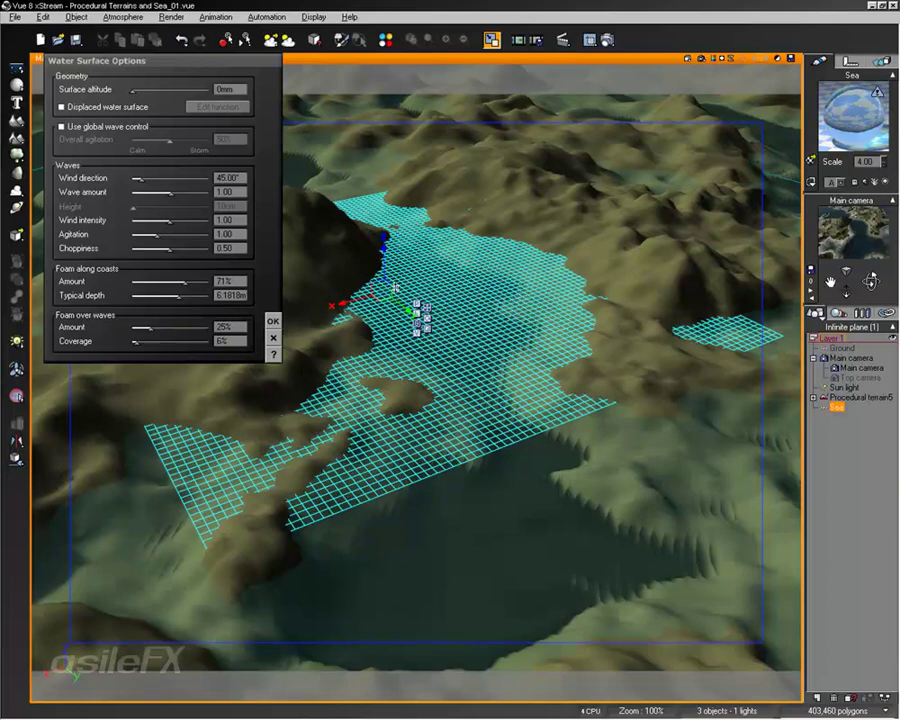
pyautogui.moveTo(178, 297); pyautogui.dragTo(166, 297)
pyautogui.click(504, 284)
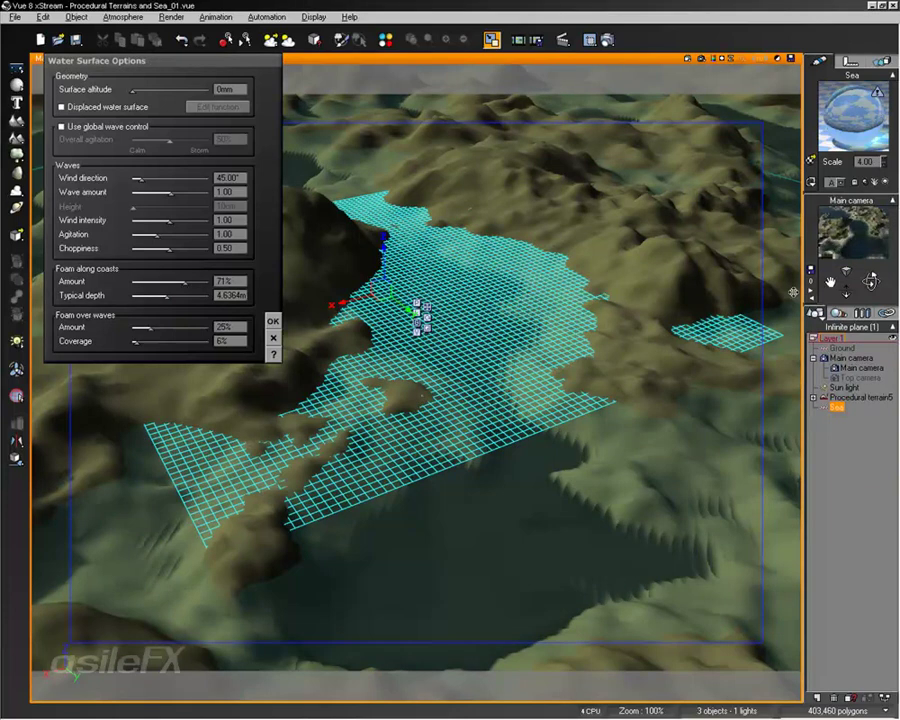
pyautogui.moveTo(182, 281)
pyautogui.mouseDown()
pyautogui.moveTo(157, 281)
pyautogui.moveTo(181, 284)
pyautogui.mouseUp()
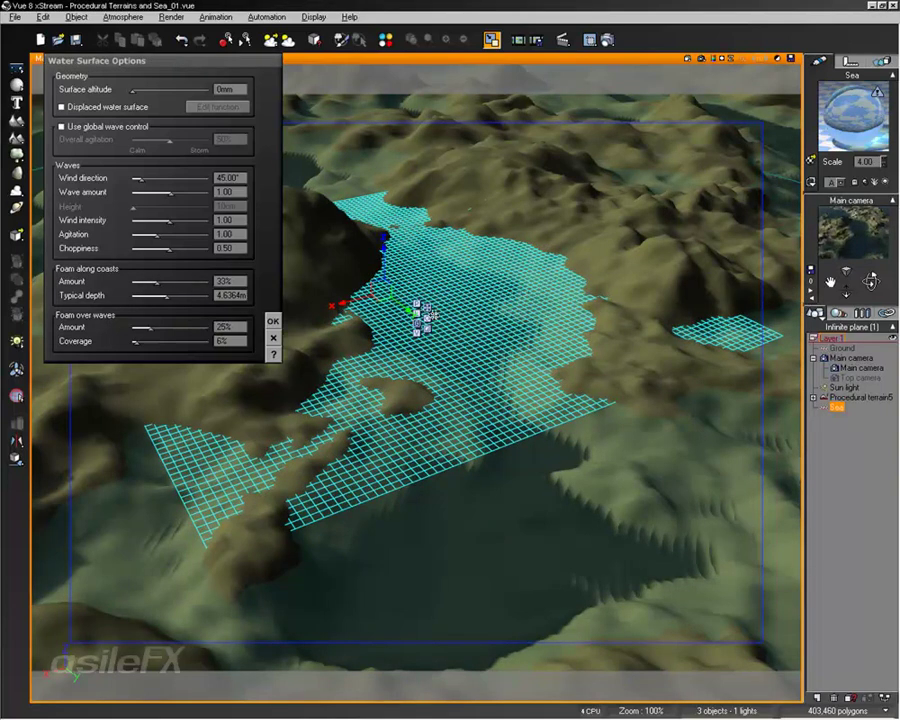
pyautogui.moveTo(145, 296); pyautogui.dragTo(167, 296)
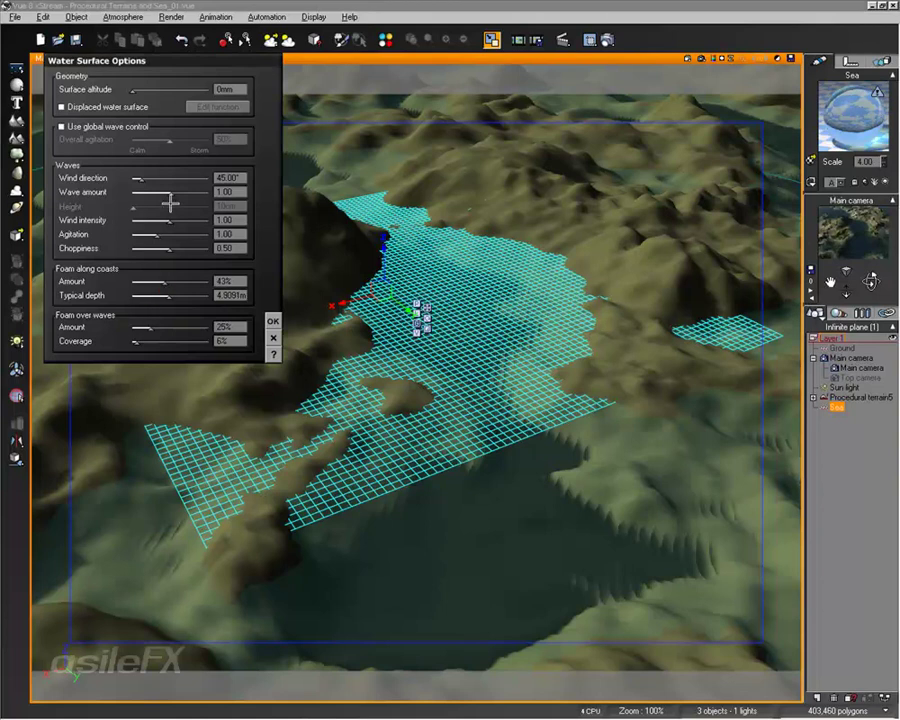
# Set wave amount to 2.78, wind intensity 1.36, agitation 1.26, choppiness 0.69, and foam over waves to 49% amount and 17% coverage, accepting the options
pyautogui.moveTo(178, 220); pyautogui.dragTo(180, 248)
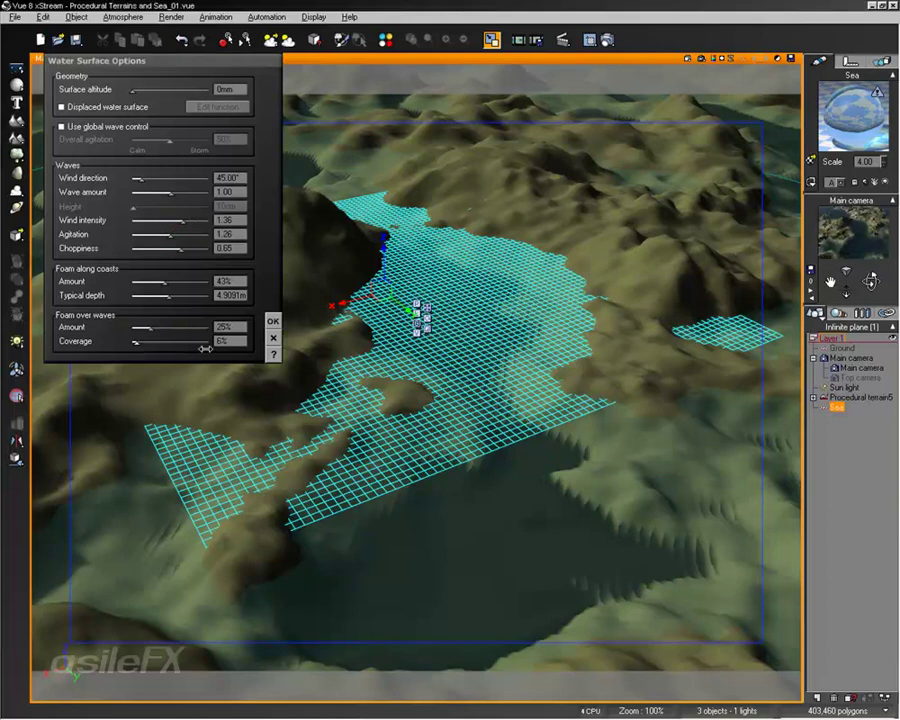
pyautogui.moveTo(129, 323); pyautogui.dragTo(151, 341)
pyautogui.moveTo(166, 195); pyautogui.dragTo(188, 189)
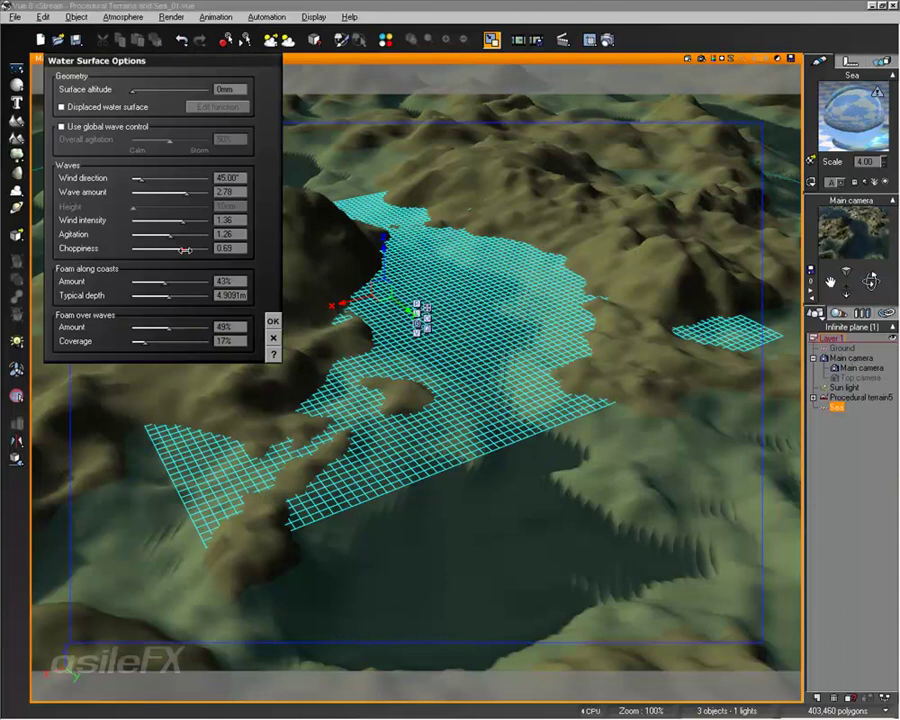
pyautogui.click(273, 321)
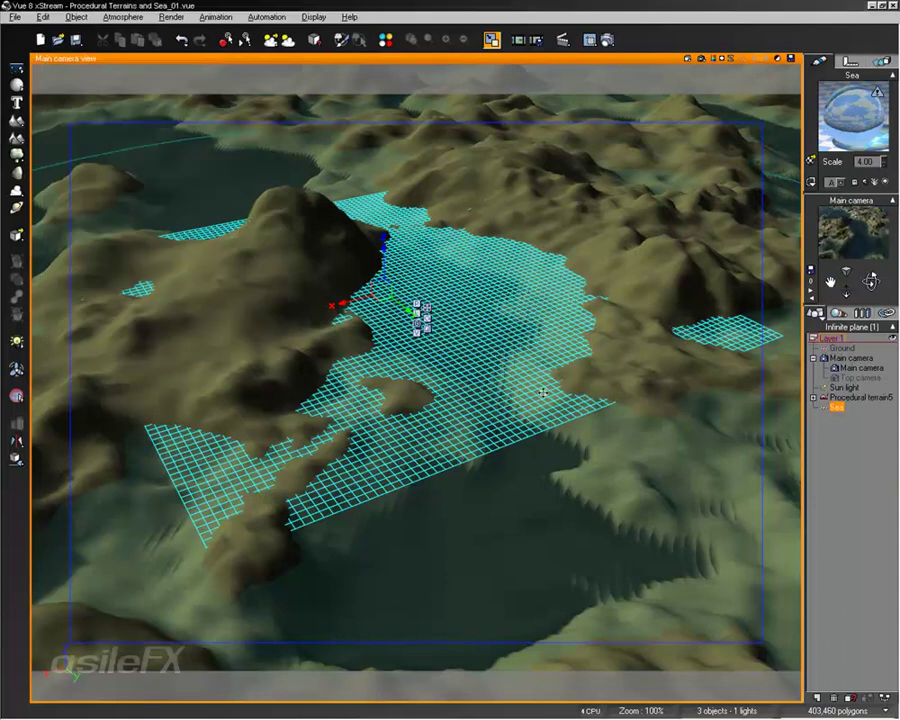
# Set the anisotropic highlighting of the sea material's Default water layer to 52% and accept the change
pyautogui.moveTo(506, 261); pyautogui.dragTo(579, 297, button='right')
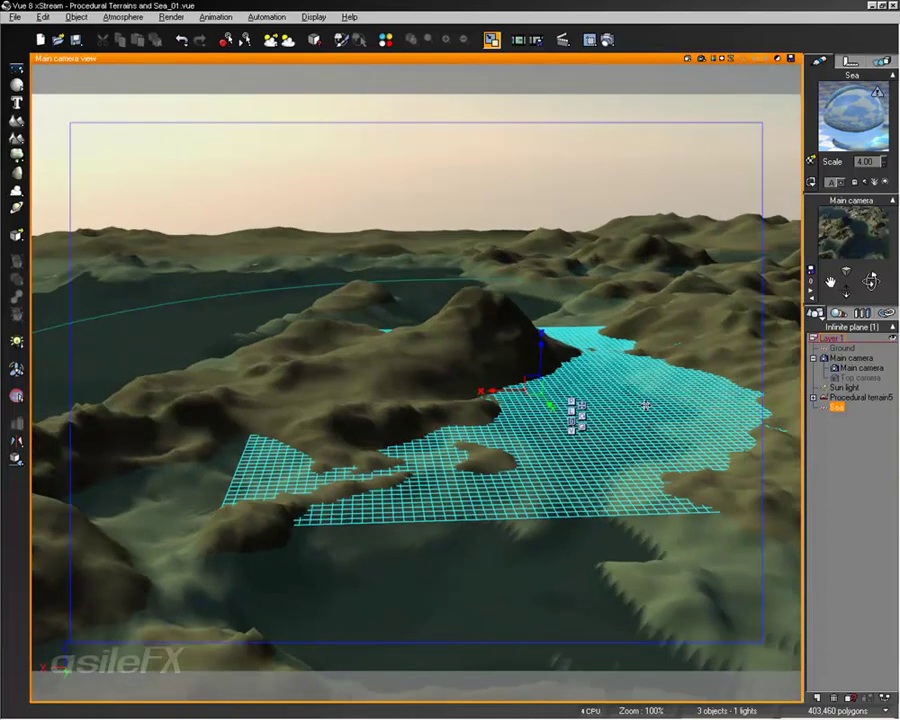
pyautogui.moveTo(645, 405); pyautogui.dragTo(544, 316, button='right')
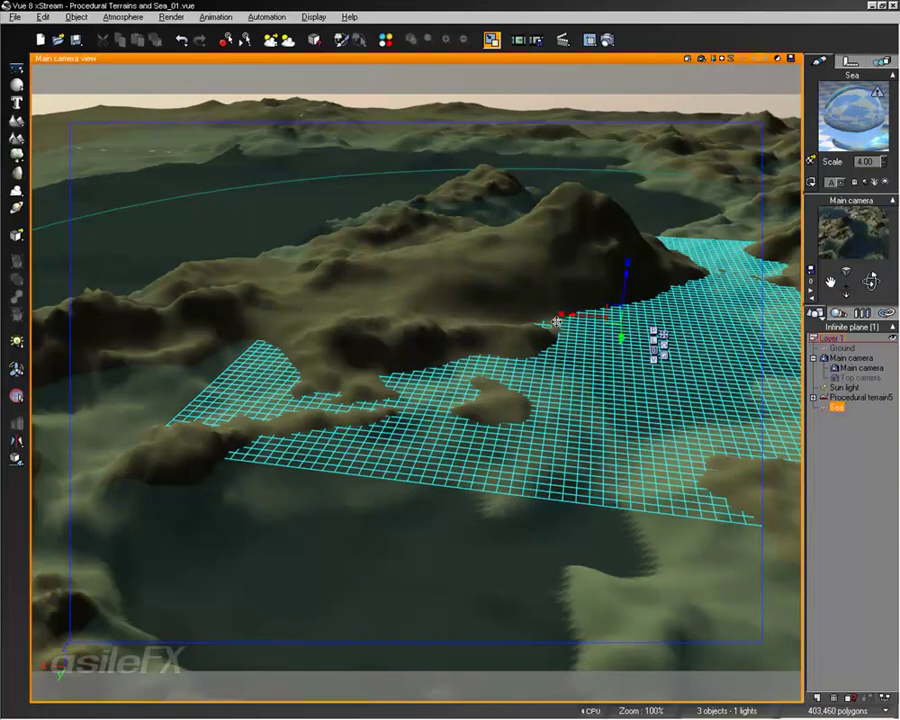
pyautogui.doubleClick(844, 127)
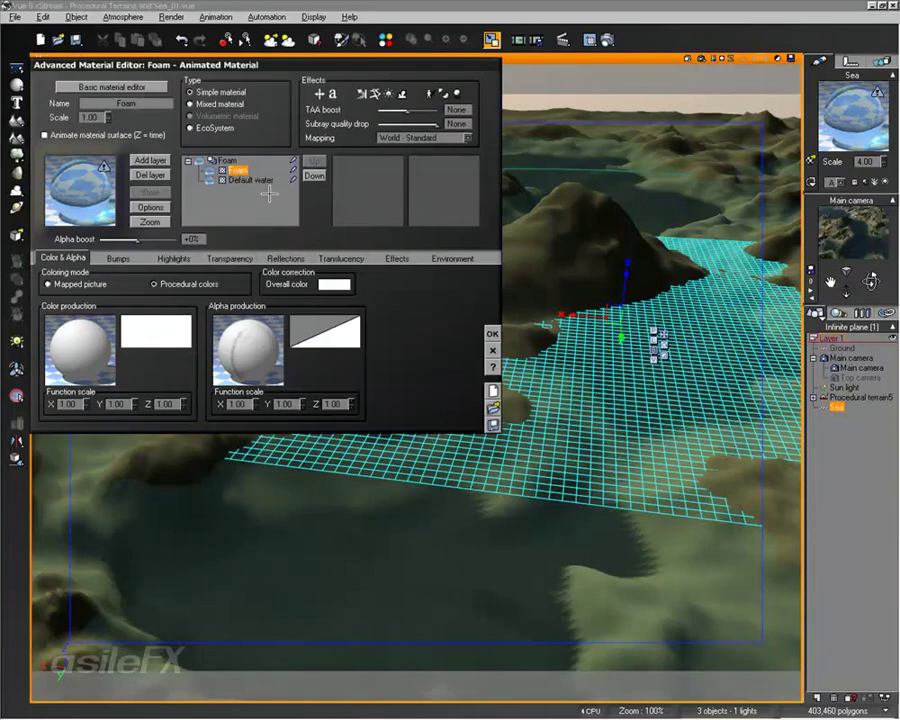
pyautogui.click(263, 180)
pyautogui.click(187, 258)
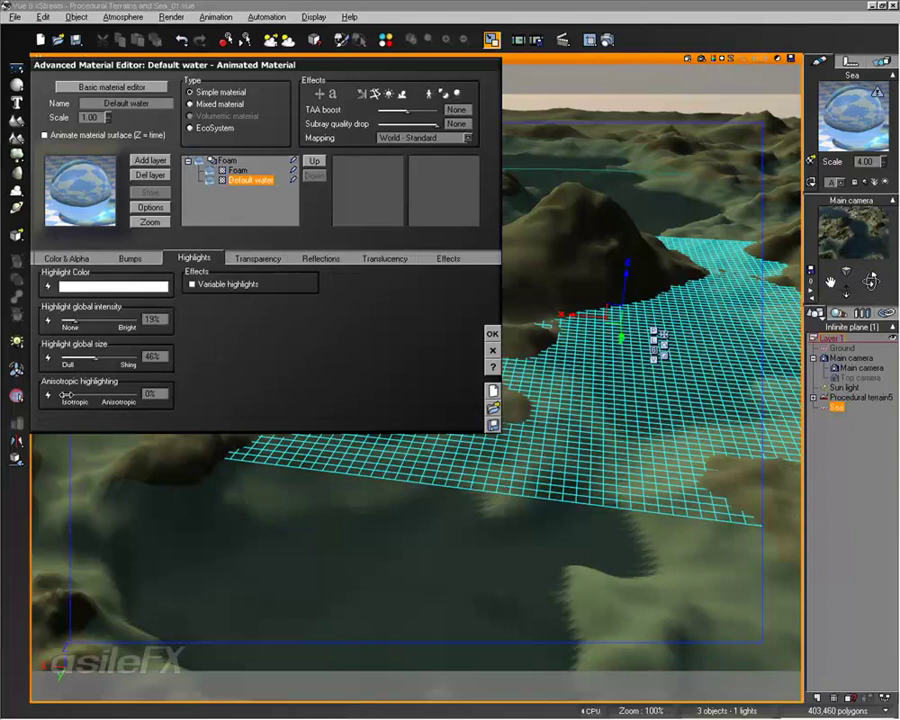
pyautogui.moveTo(65, 394); pyautogui.dragTo(106, 392)
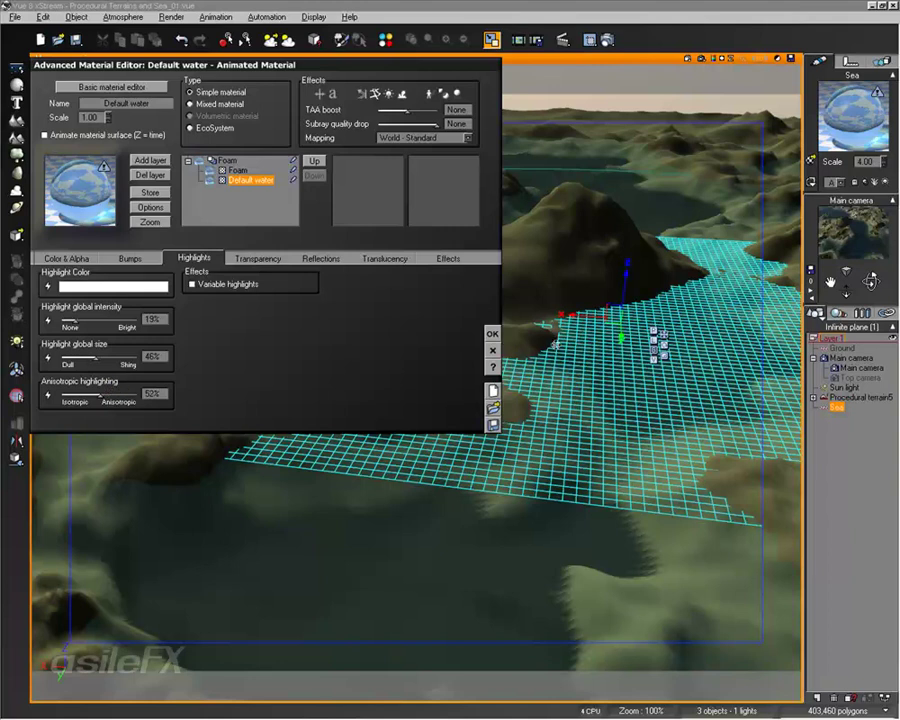
pyautogui.click(492, 332)
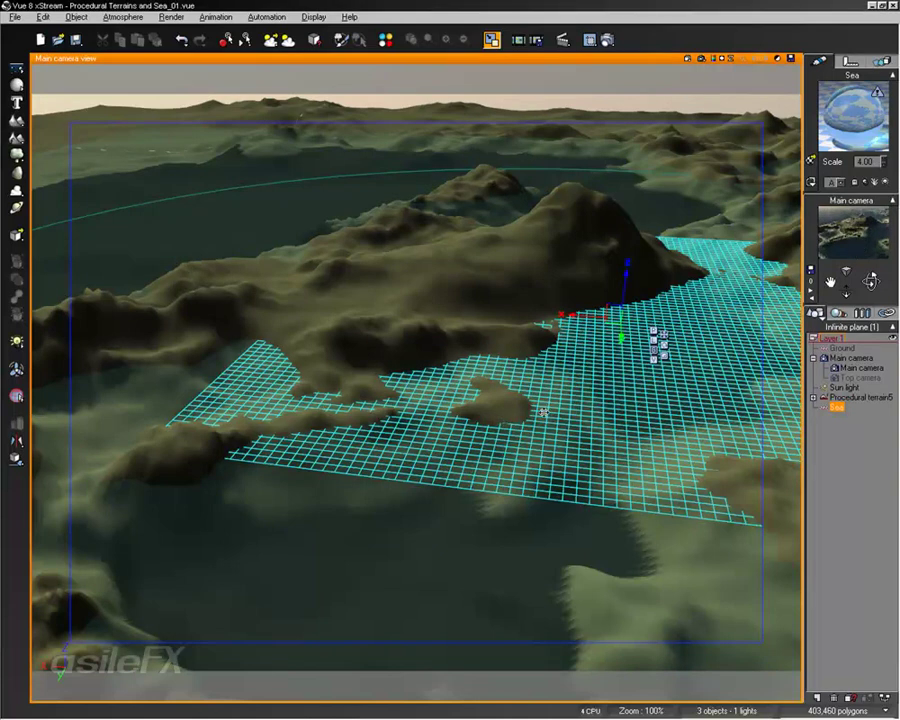
# Raise the luminous lighting of the sea material's Foam layer and accept the change
pyautogui.moveTo(543, 411); pyautogui.dragTo(462, 269, button='right')
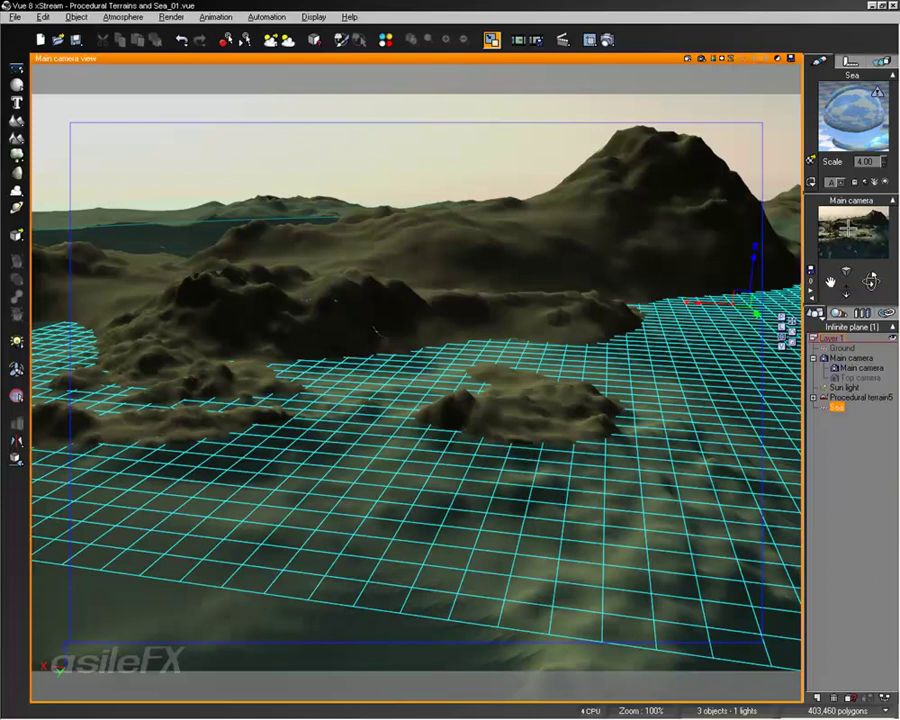
pyautogui.moveTo(498, 341); pyautogui.dragTo(504, 301, button='right')
pyautogui.doubleClick(848, 120)
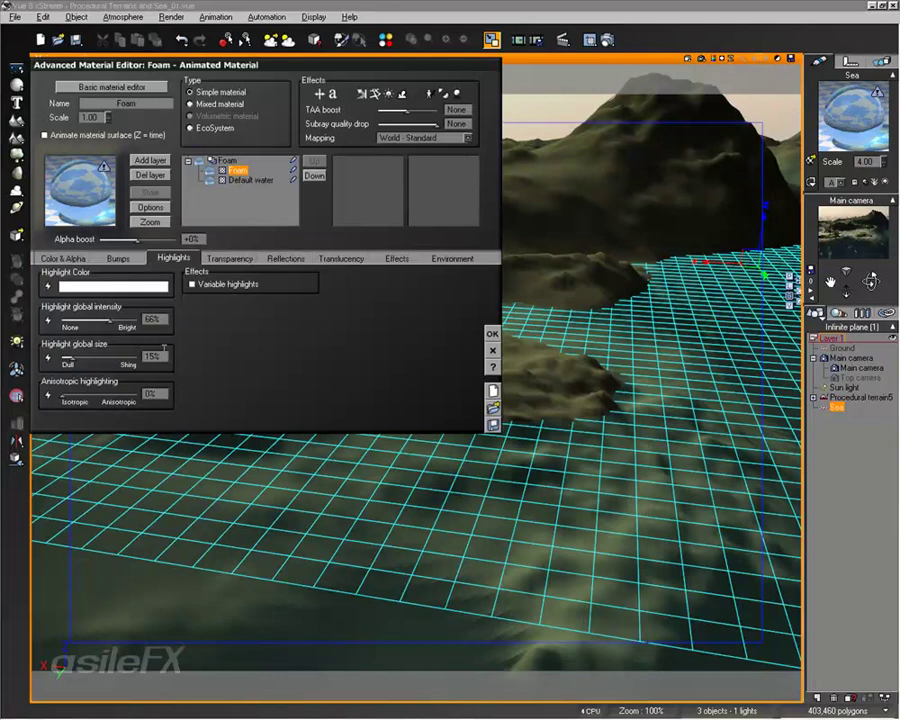
pyautogui.click(452, 258)
pyautogui.click(375, 258)
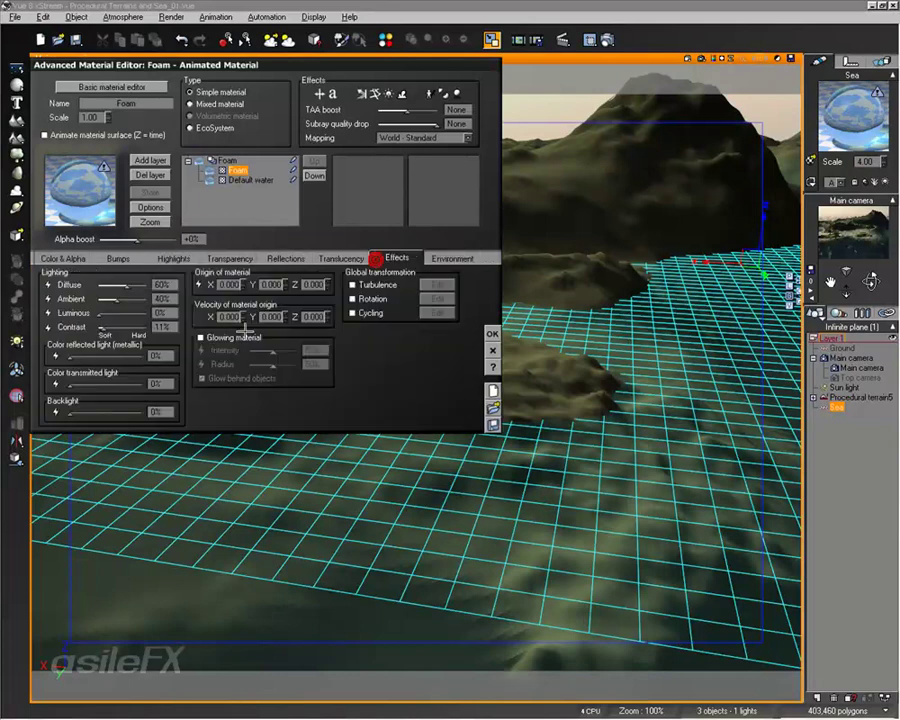
pyautogui.moveTo(113, 314); pyautogui.dragTo(119, 313)
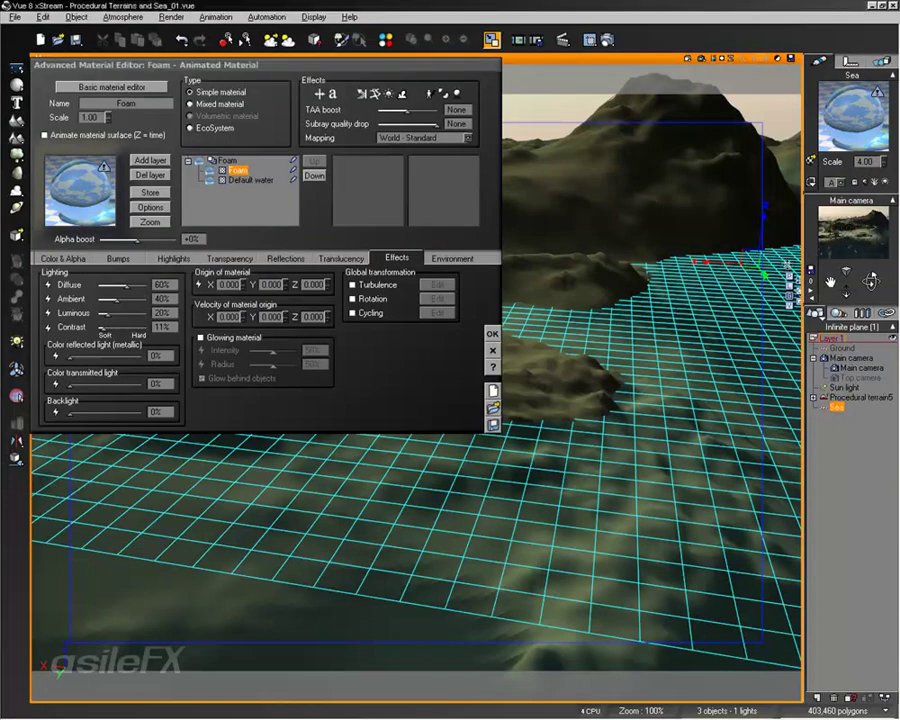
pyautogui.moveTo(106, 313); pyautogui.dragTo(122, 313)
pyautogui.click(492, 333)
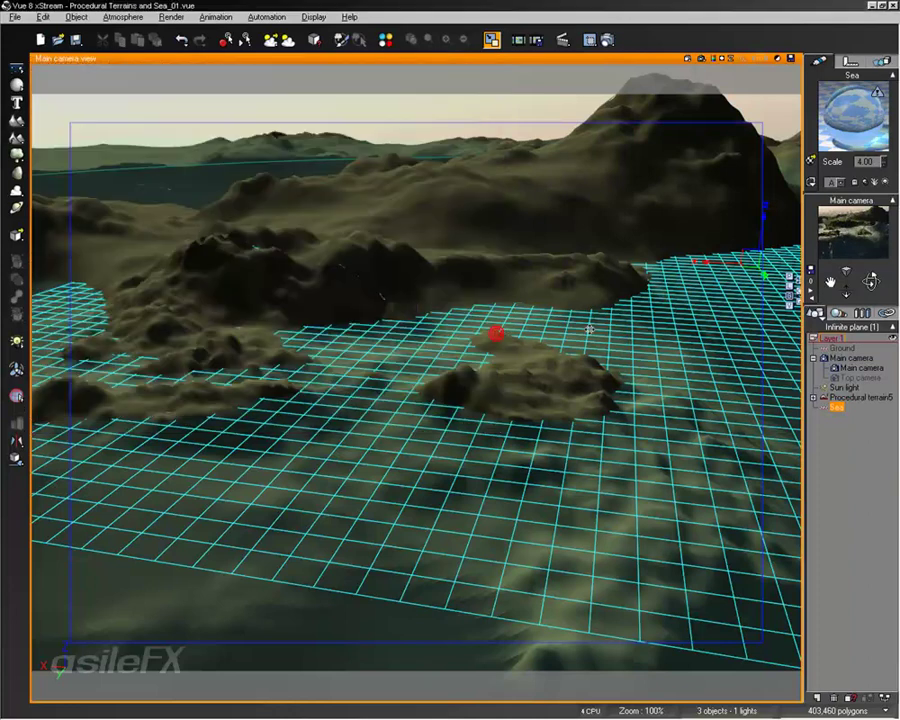
# Reframe the main camera higher above the bay and its small islands, and save the scene
pyautogui.moveTo(586, 273); pyautogui.dragTo(684, 312, button='right')
pyautogui.moveTo(480, 242); pyautogui.dragTo(557, 539, button='right')
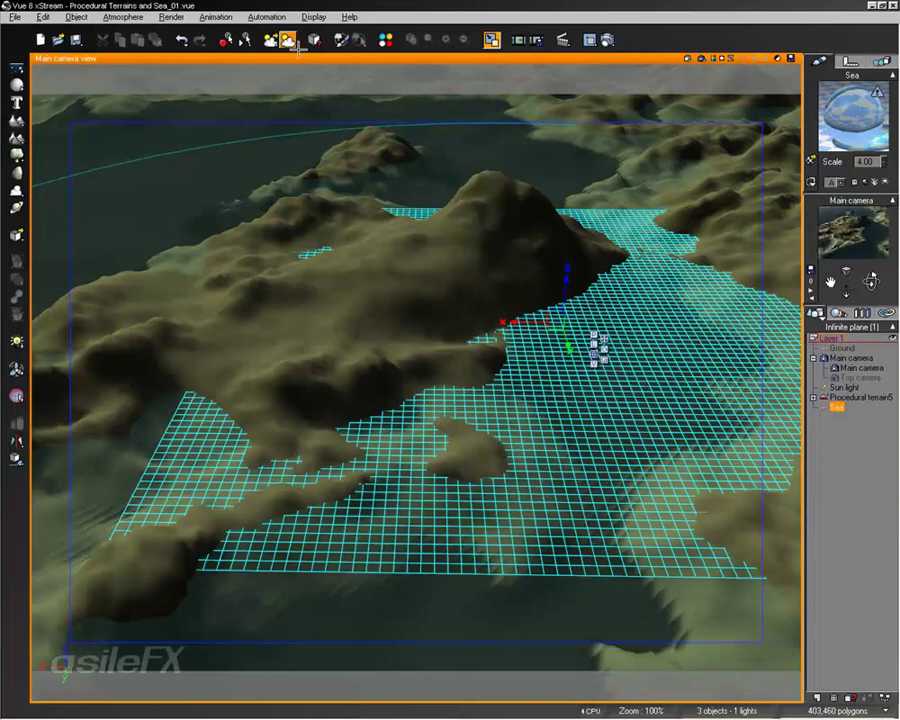
pyautogui.click(15, 17)
pyautogui.click(45, 72)
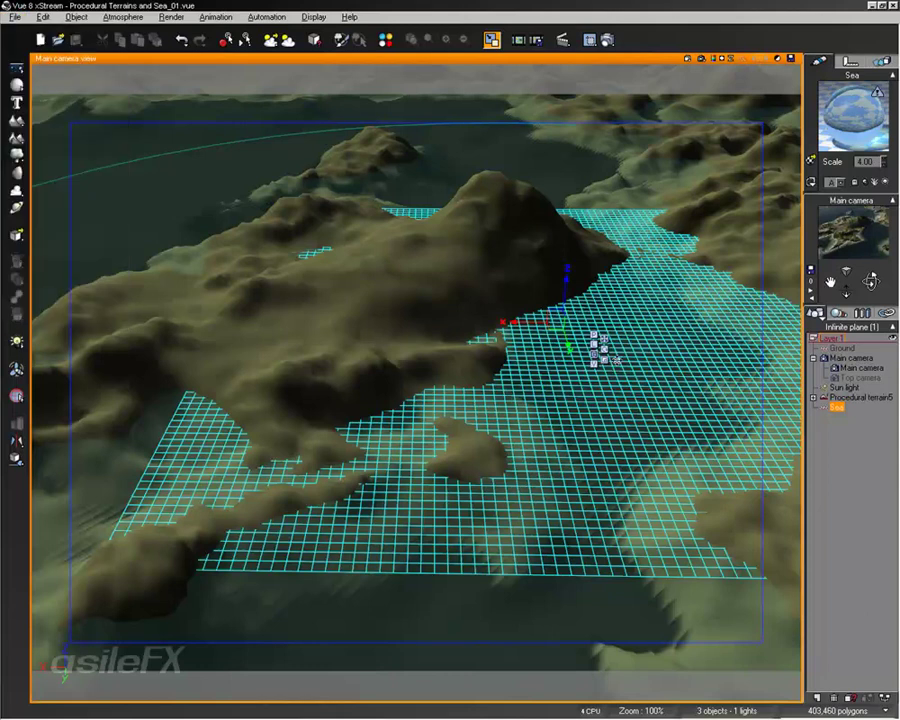
# Add the Brown Sand material from the Material Layers collection as a new layer on the procedural terrain's Grass material
pyautogui.click(846, 397)
pyautogui.doubleClick(826, 109)
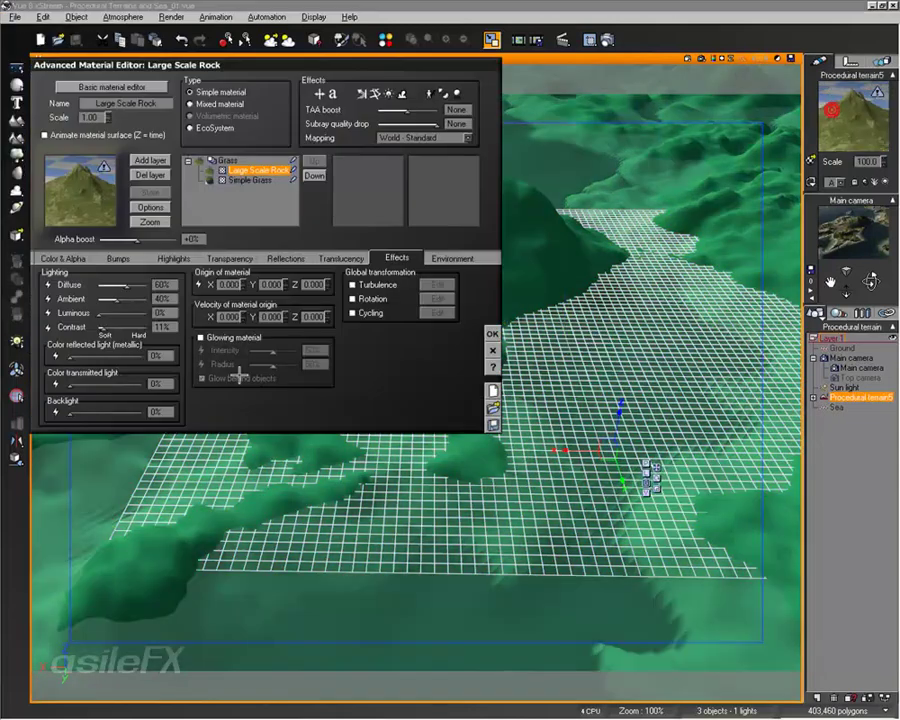
pyautogui.click(148, 159)
pyautogui.click(386, 230)
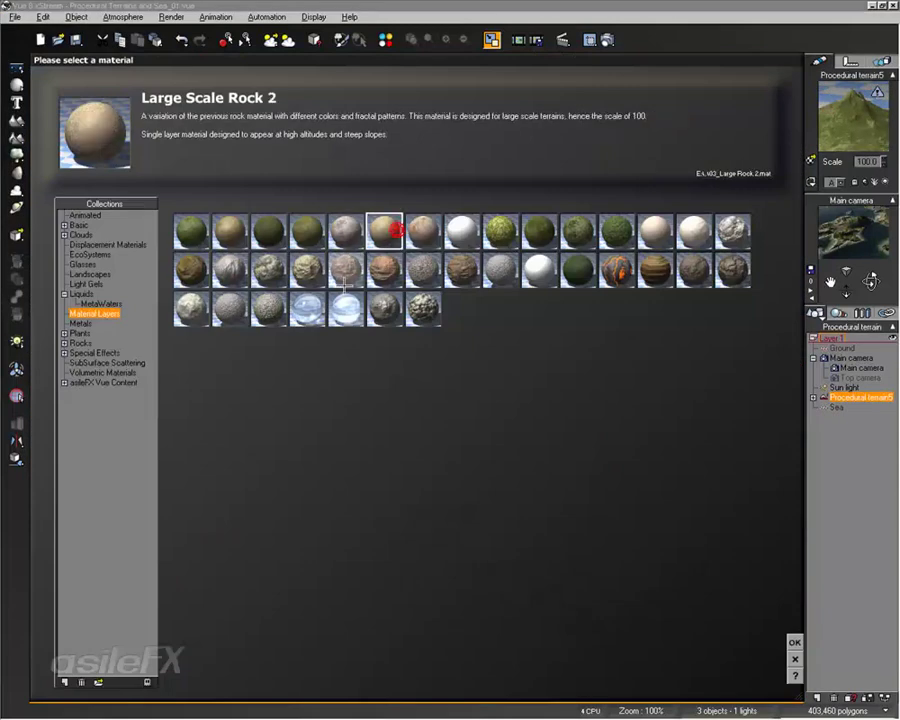
pyautogui.click(232, 232)
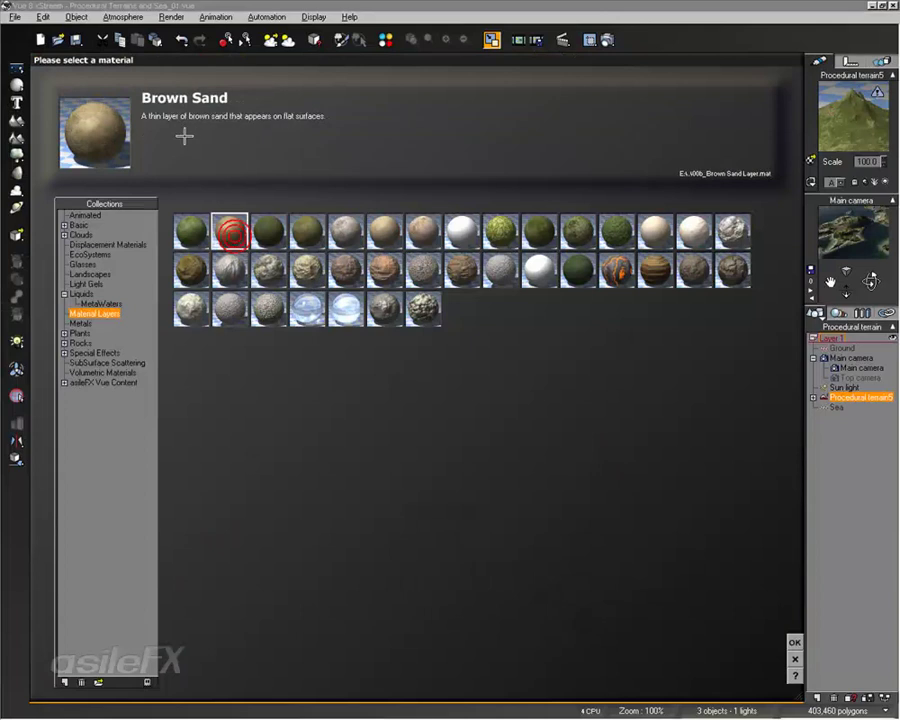
pyautogui.click(794, 643)
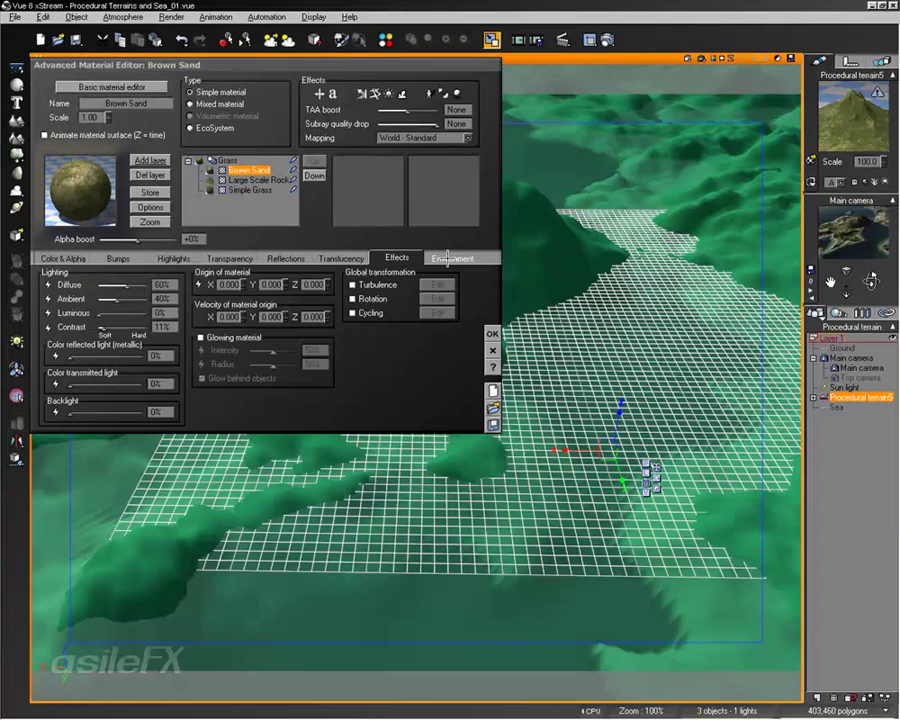
# Switch the Brown Sand layer's altitude constraint to absolute altitudes and set its upper limit to 1 m
pyautogui.click(447, 258)
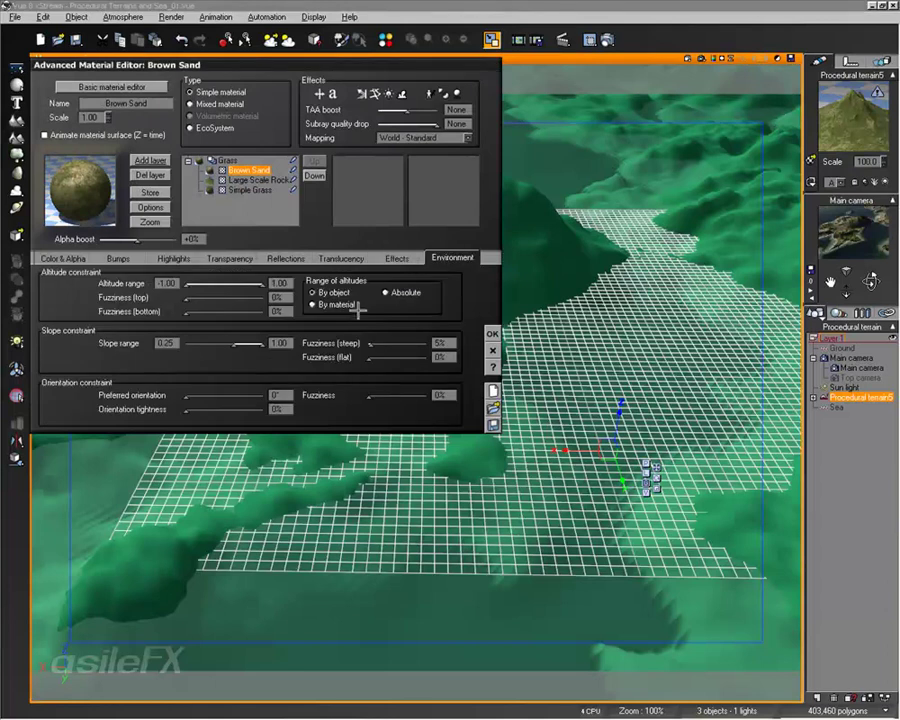
pyautogui.click(407, 293)
pyautogui.doubleClick(168, 284)
pyautogui.click(271, 284)
pyautogui.doubleClick(278, 284)
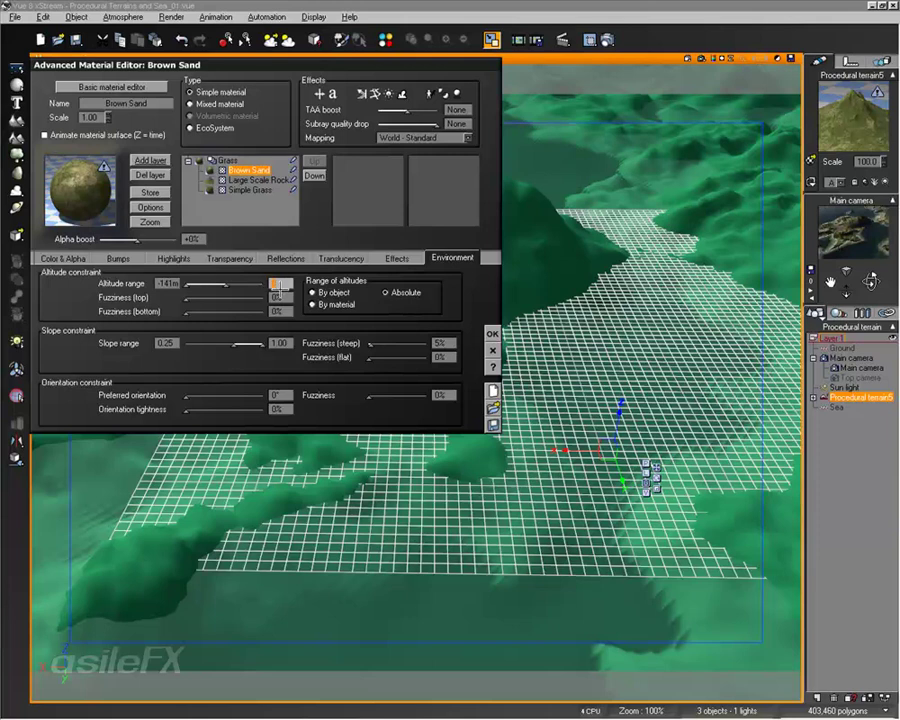
pyautogui.write('1')
pyautogui.press('Return')
# Widen the Brown Sand layer's slope range to -1.00 through 1.00, with steep fuzziness 0% and top altitude fuzziness 5%
pyautogui.moveTo(262, 343); pyautogui.dragTo(186, 343)
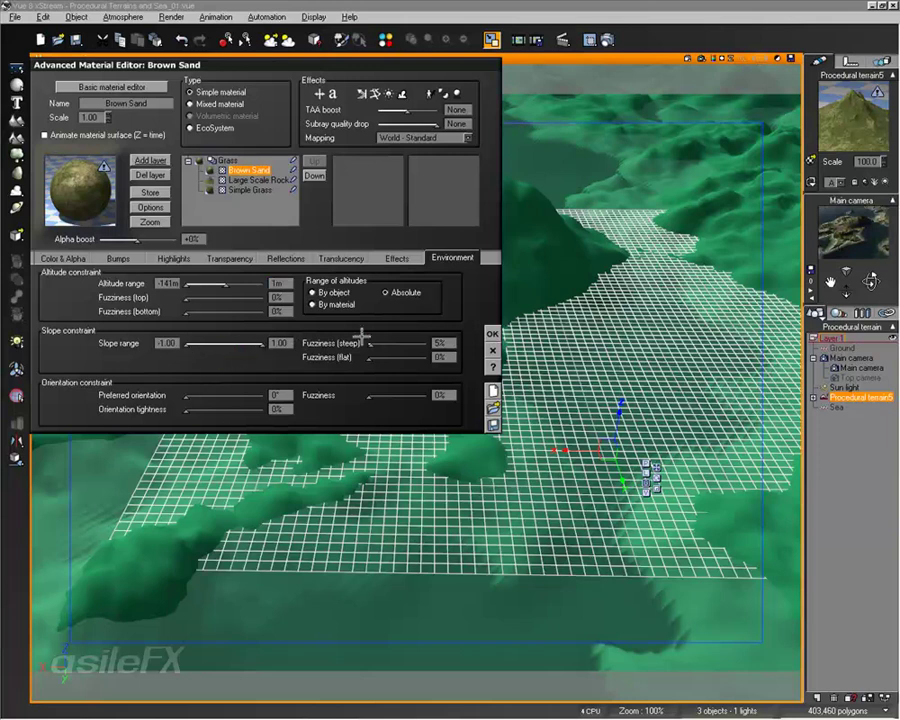
pyautogui.moveTo(362, 342); pyautogui.dragTo(371, 343)
pyautogui.moveTo(187, 298); pyautogui.dragTo(191, 298)
# Reset the alpha production function of the Brown Sand layer
pyautogui.click(84, 257)
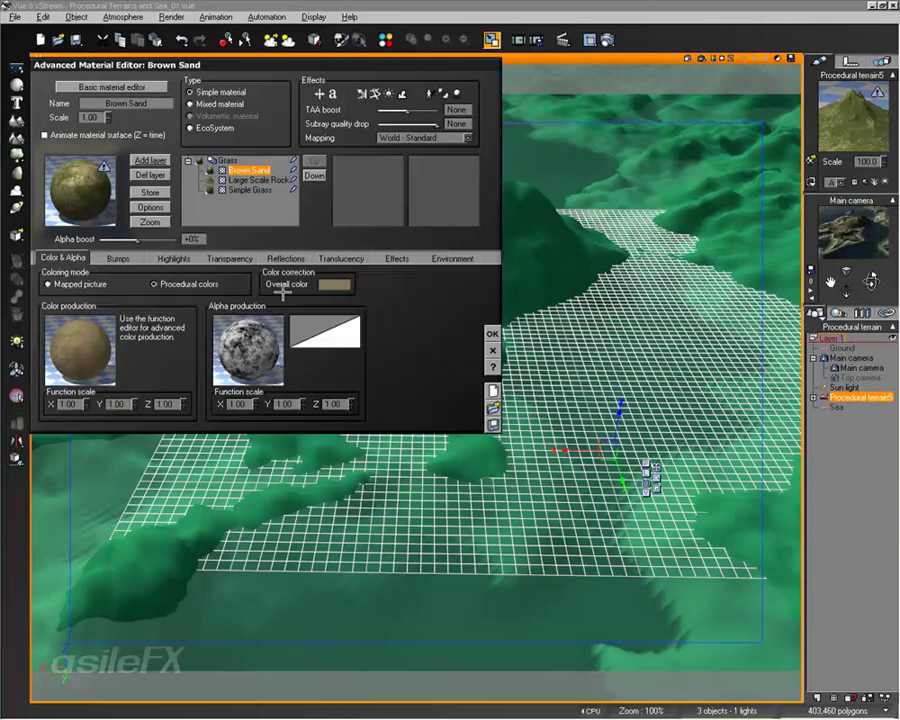
pyautogui.rightClick(242, 344)
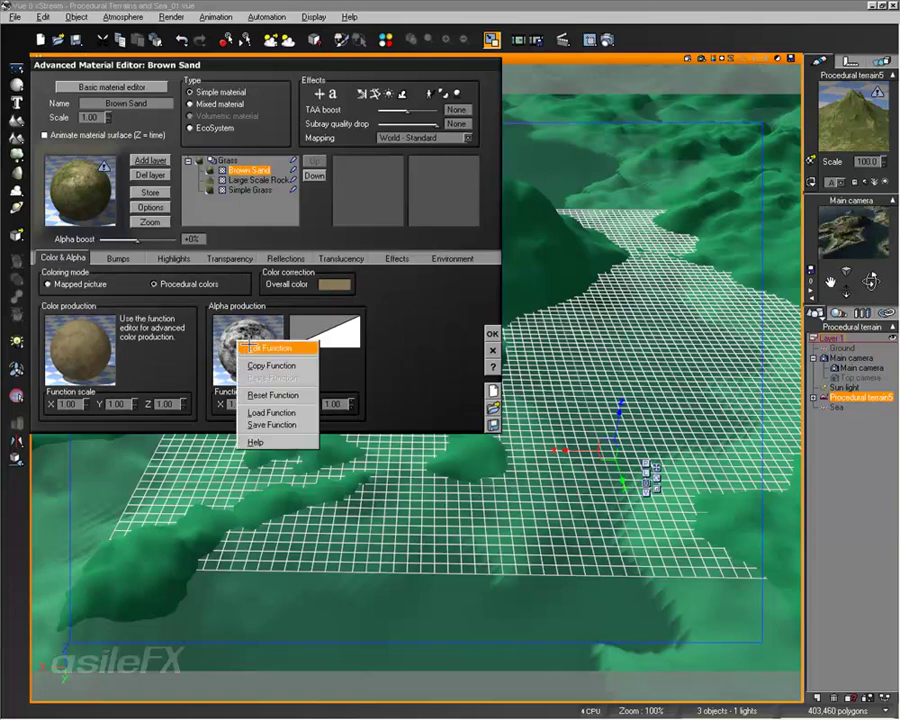
pyautogui.click(290, 394)
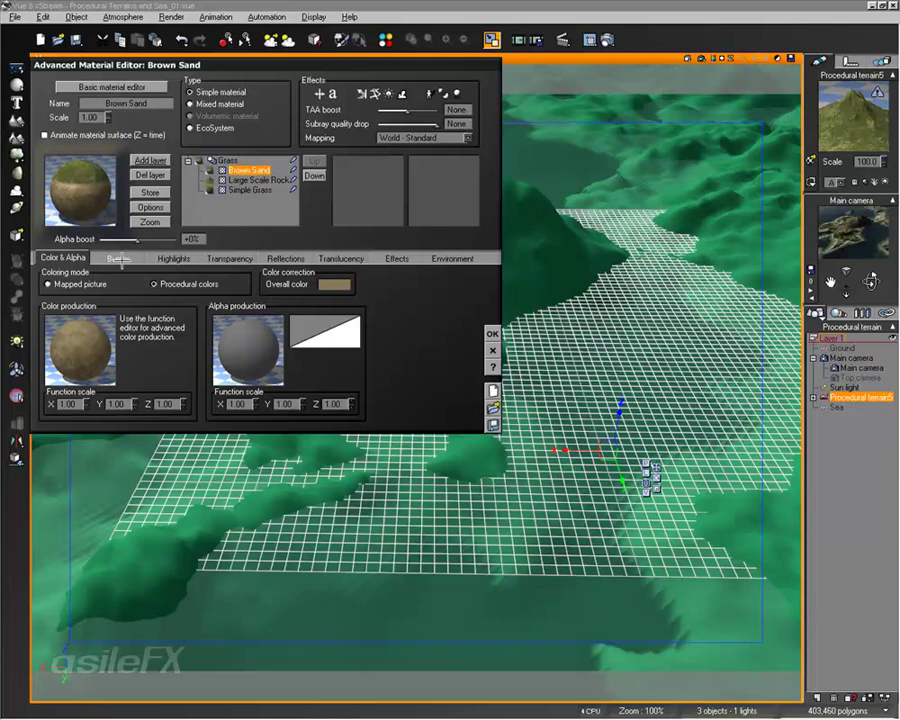
# Change the Brown Sand layer's overall color to a lighter grey-beige, about RGB 160, 156, 141, and accept the material
pyautogui.rightClick(350, 285)
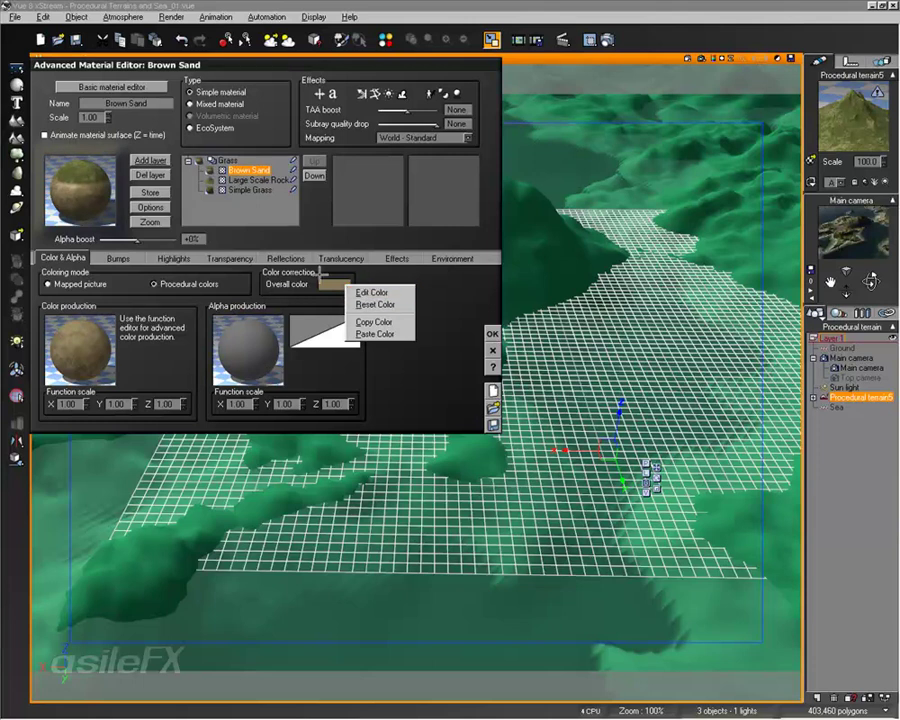
pyautogui.click(372, 292)
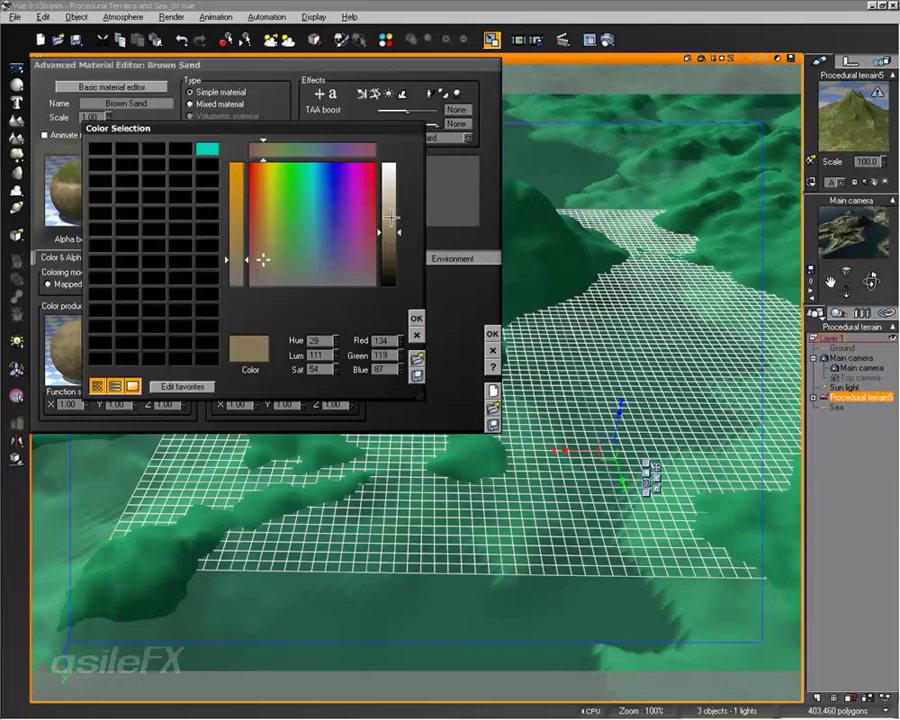
pyautogui.moveTo(262, 259); pyautogui.dragTo(262, 274)
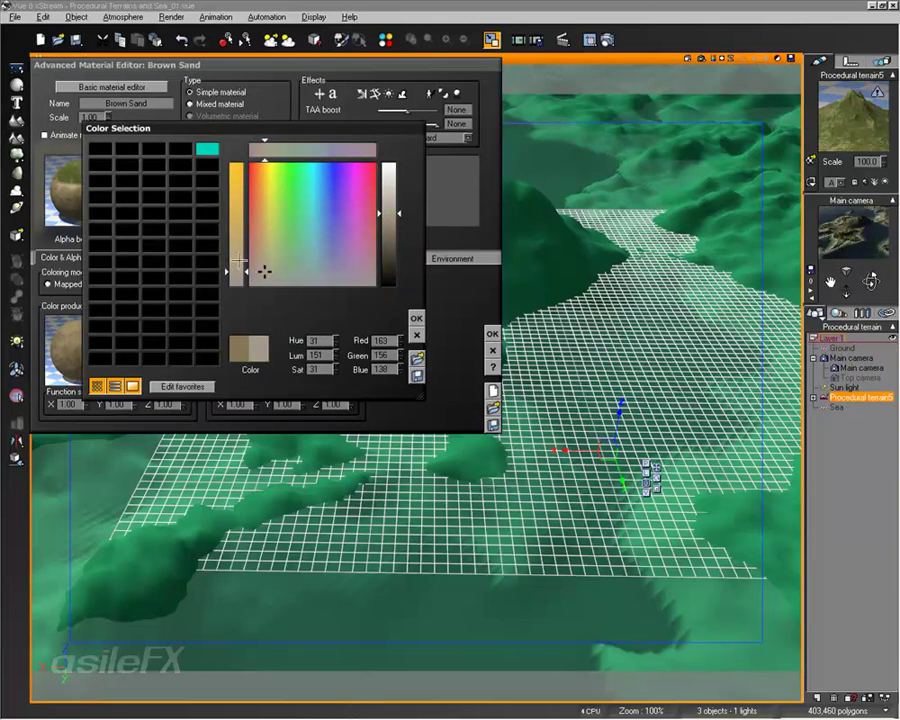
pyautogui.click(243, 265)
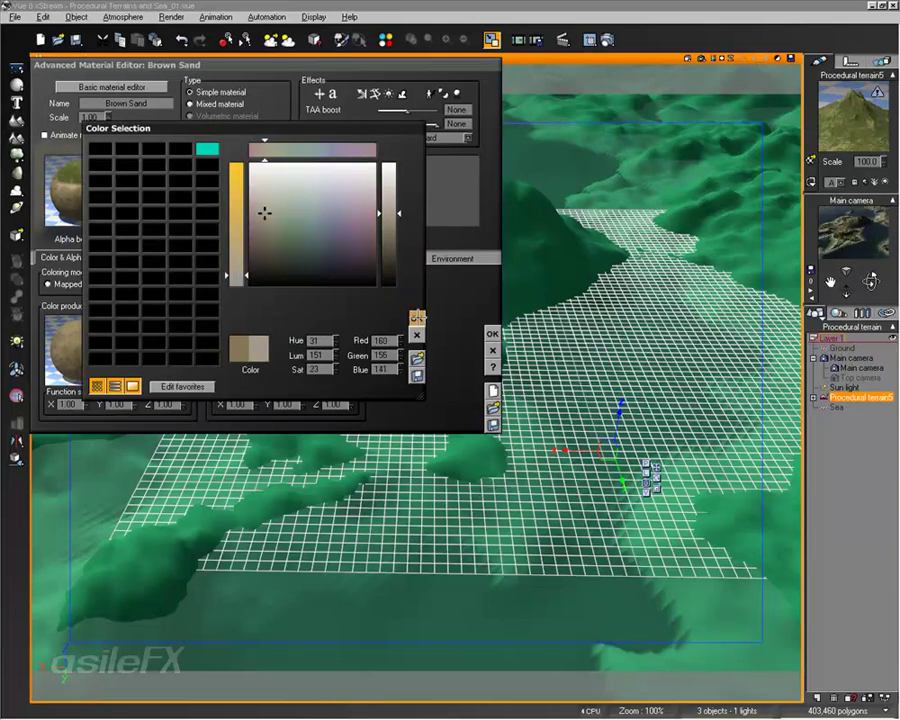
pyautogui.click(417, 318)
pyautogui.click(492, 334)
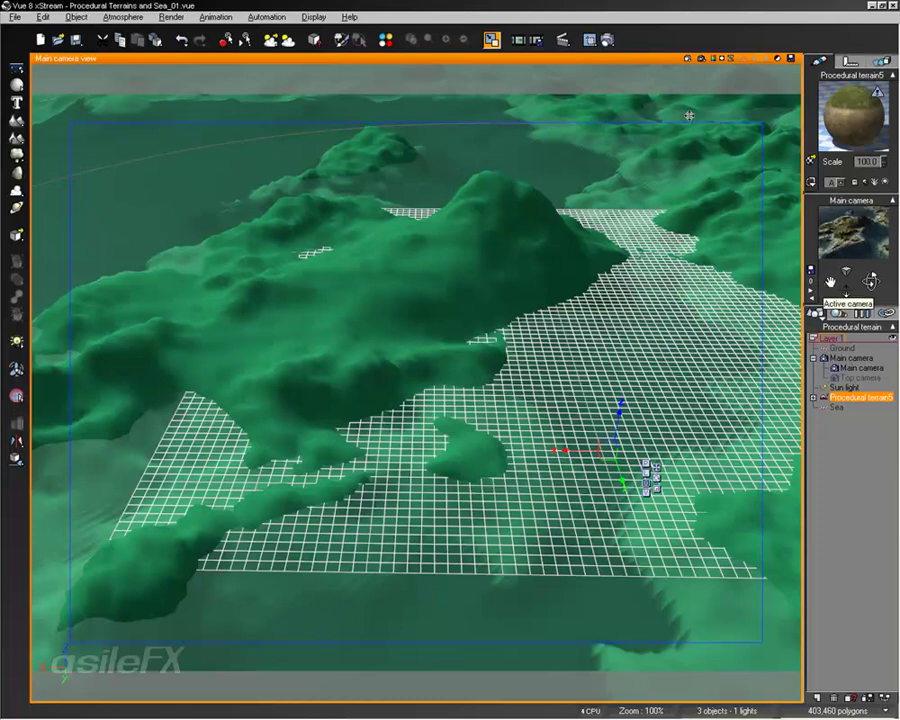
# Orbit the main camera around the bay and run a quick render to check the sand along the coast
pyautogui.moveTo(549, 361)
pyautogui.mouseDown(button='right')
pyautogui.moveTo(370, 348)
pyautogui.moveTo(265, 245)
pyautogui.mouseUp(button='right')
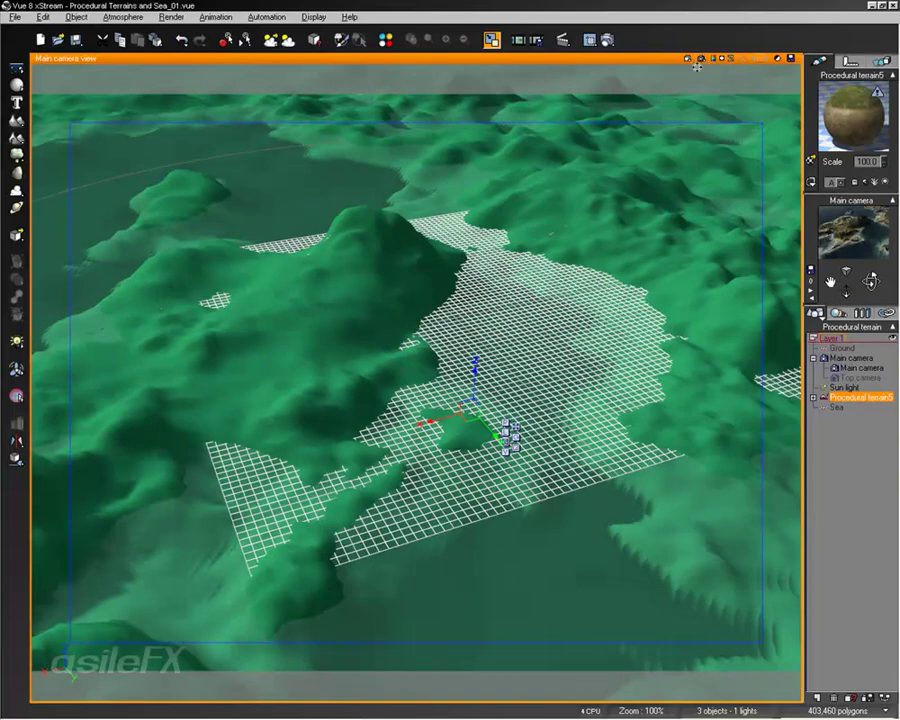
pyautogui.click(701, 61)
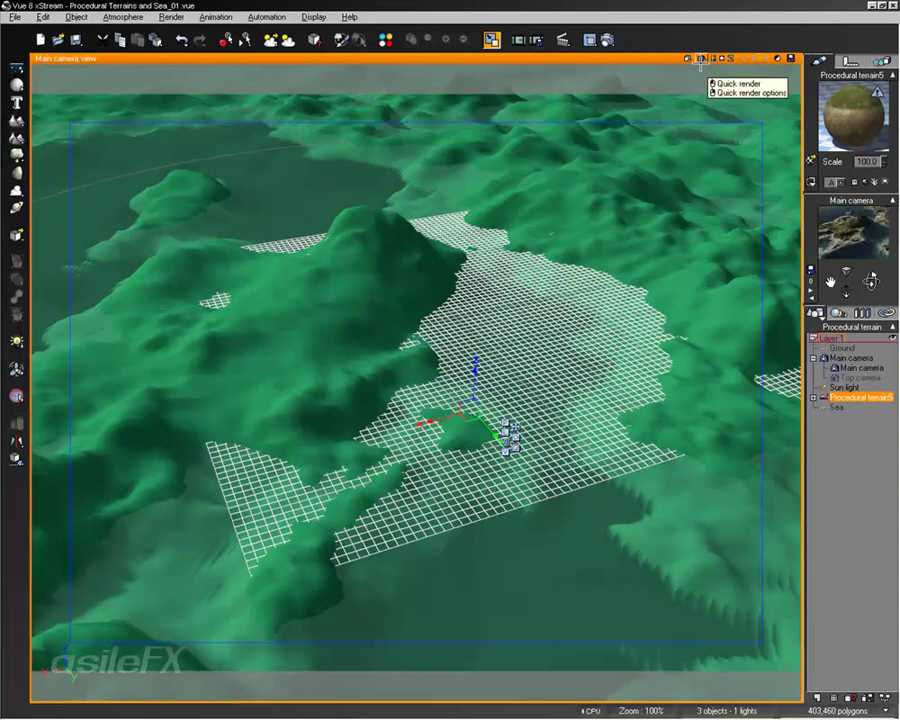
pyautogui.click(701, 61)
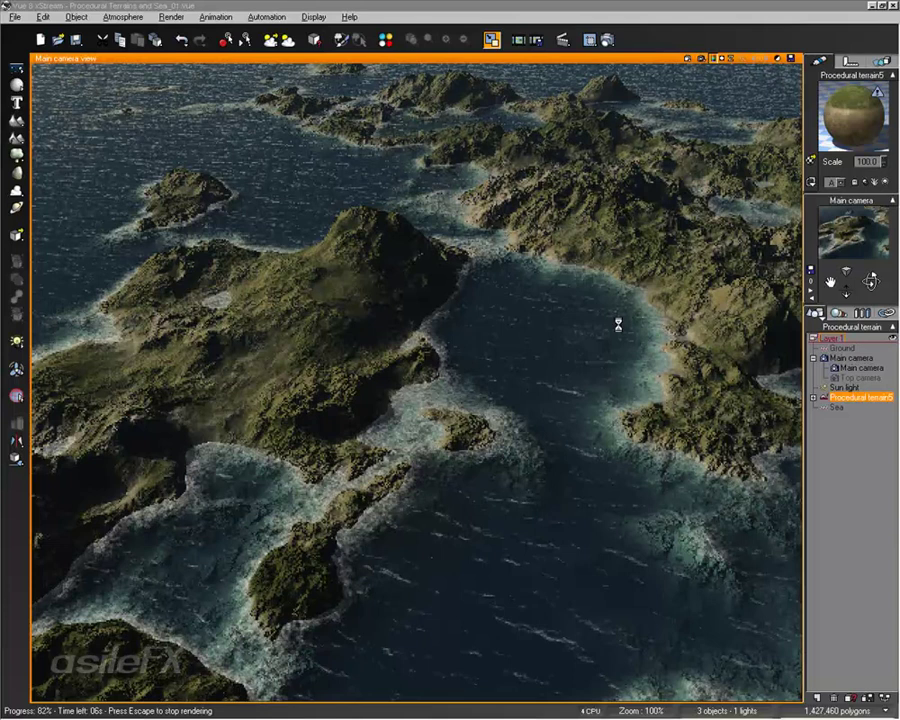
# Set the Brown Sand layer's upper altitude limit to 2 and adjust its top altitude fuzziness
pyautogui.doubleClick(650, 238)
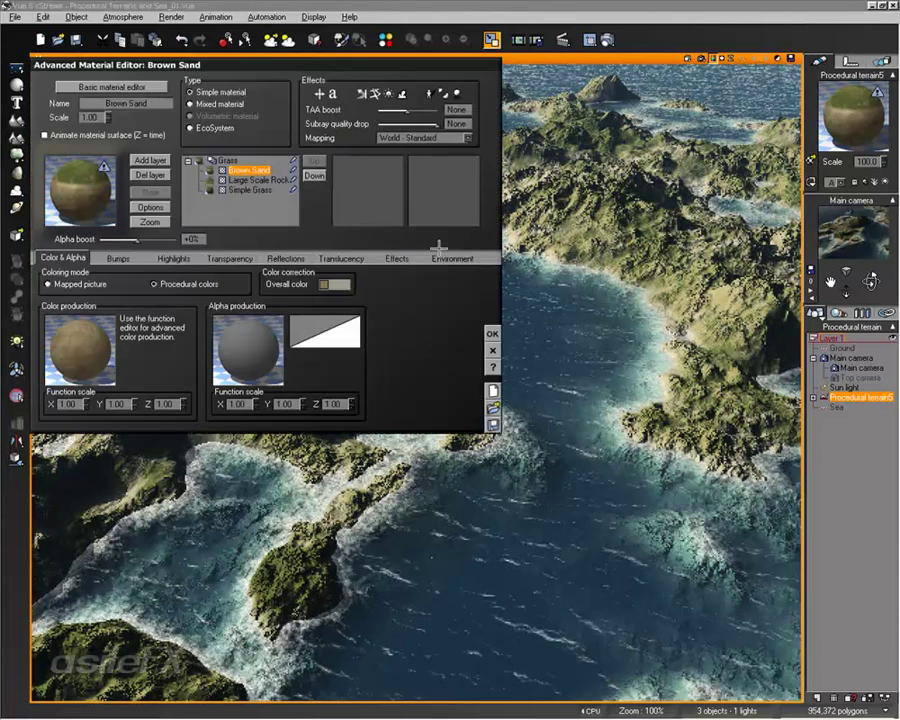
pyautogui.click(452, 257)
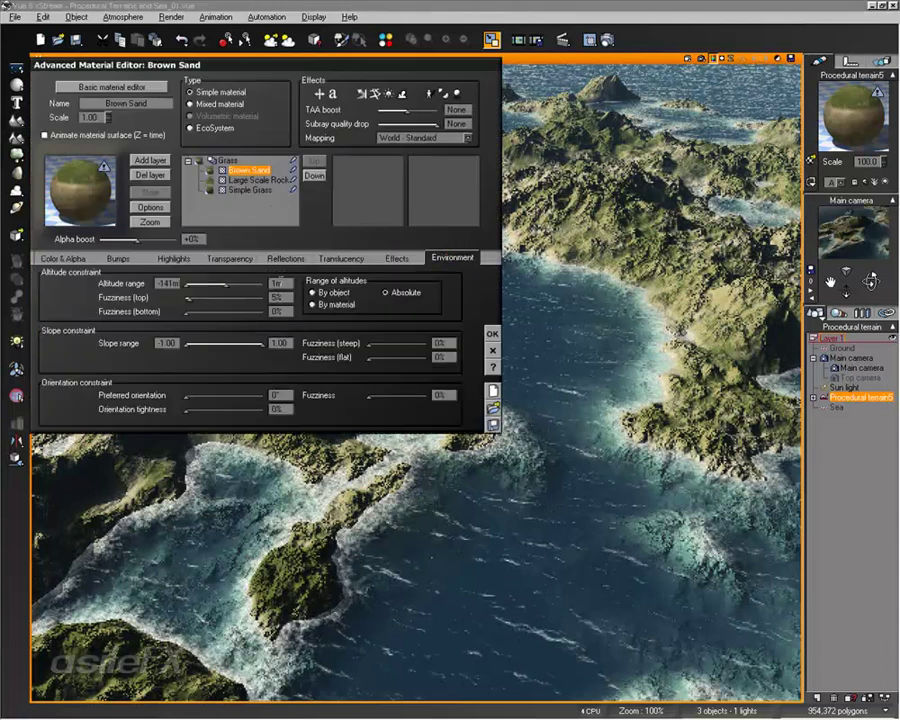
pyautogui.click(281, 283)
pyautogui.write('2')
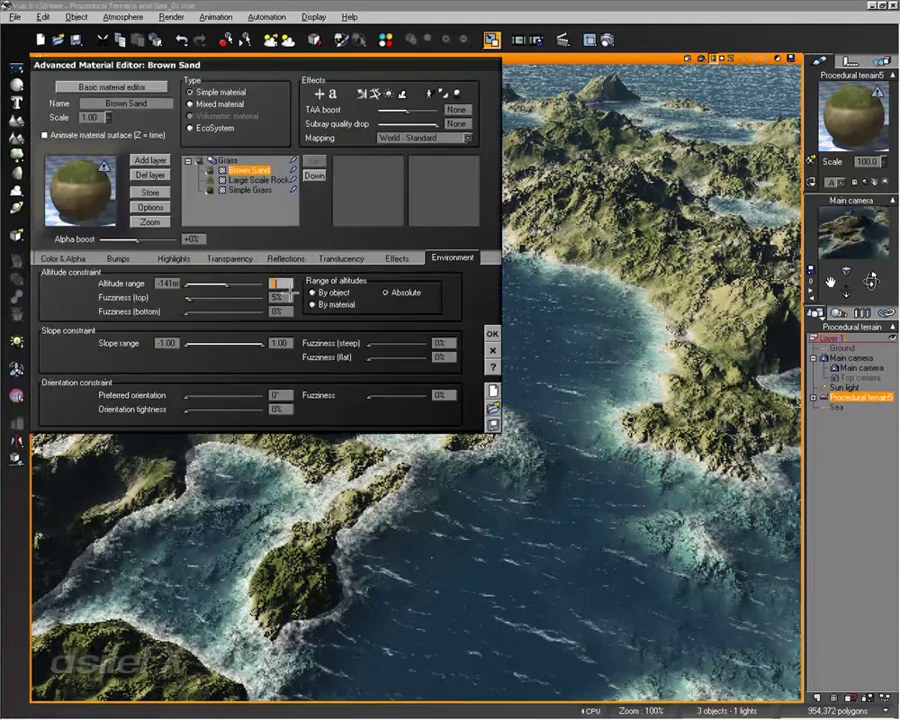
pyautogui.press('Return')
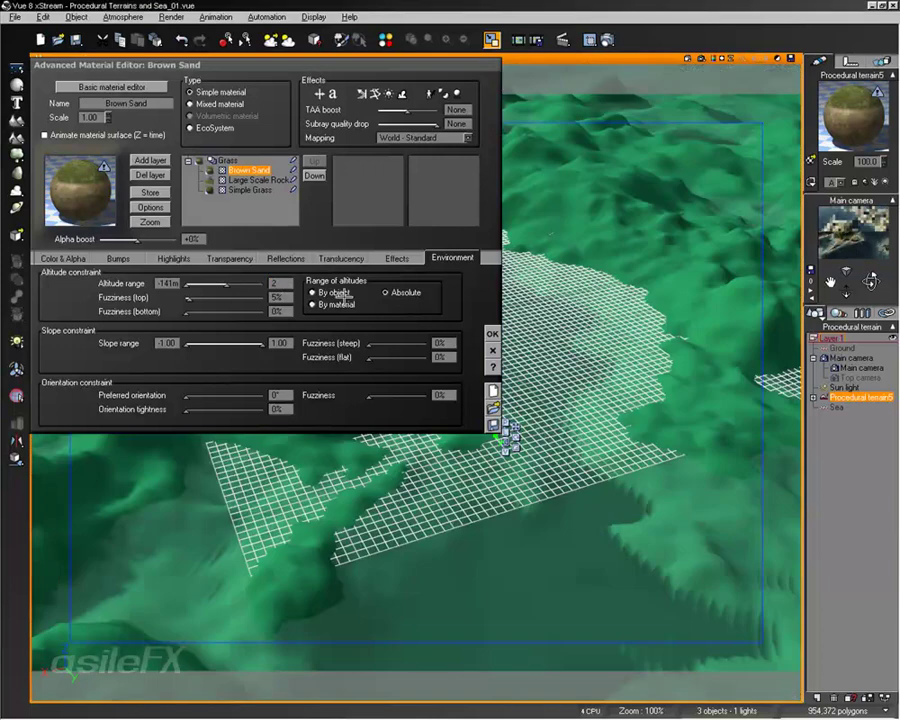
pyautogui.moveTo(191, 299); pyautogui.dragTo(203, 299)
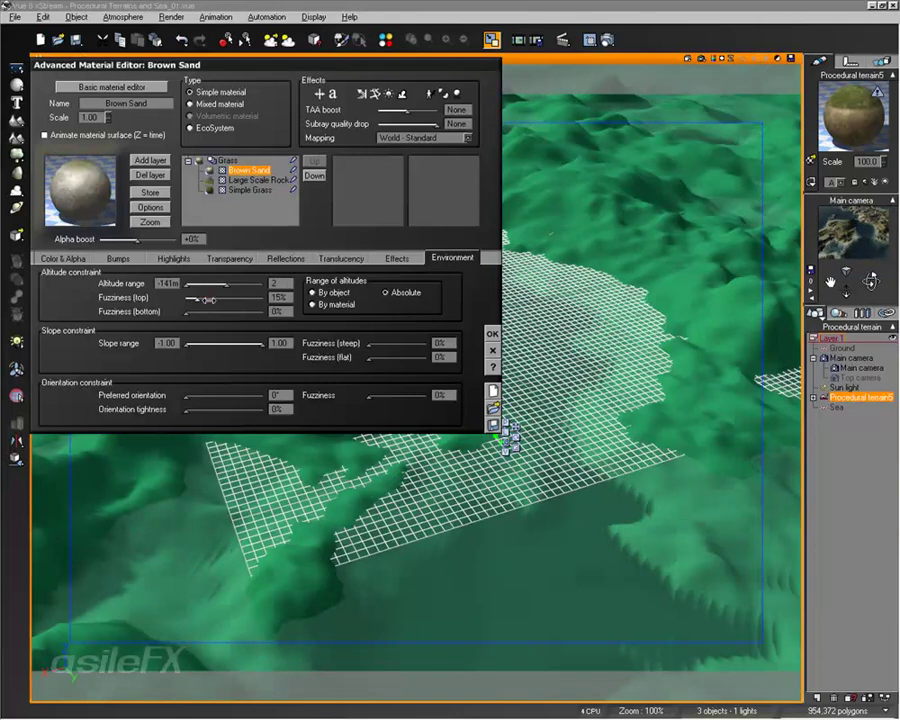
pyautogui.moveTo(197, 297); pyautogui.dragTo(191, 298)
# Adjust the luminance of the Brown Sand layer's overall color and accept the material
pyautogui.click(62, 258)
pyautogui.rightClick(349, 287)
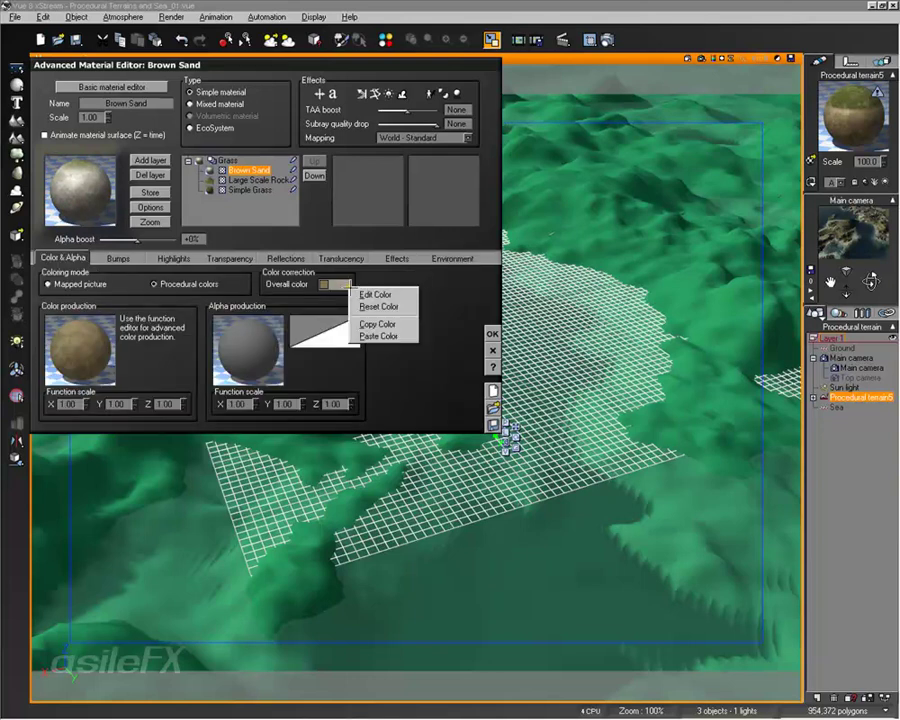
pyautogui.click(372, 294)
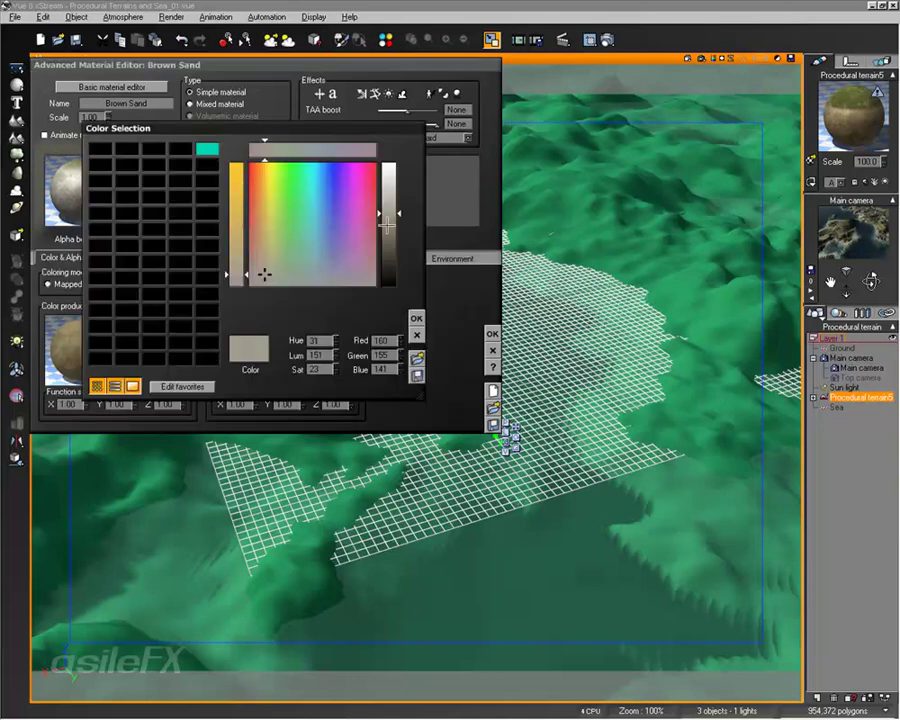
pyautogui.moveTo(391, 203); pyautogui.dragTo(392, 258)
pyautogui.click(416, 318)
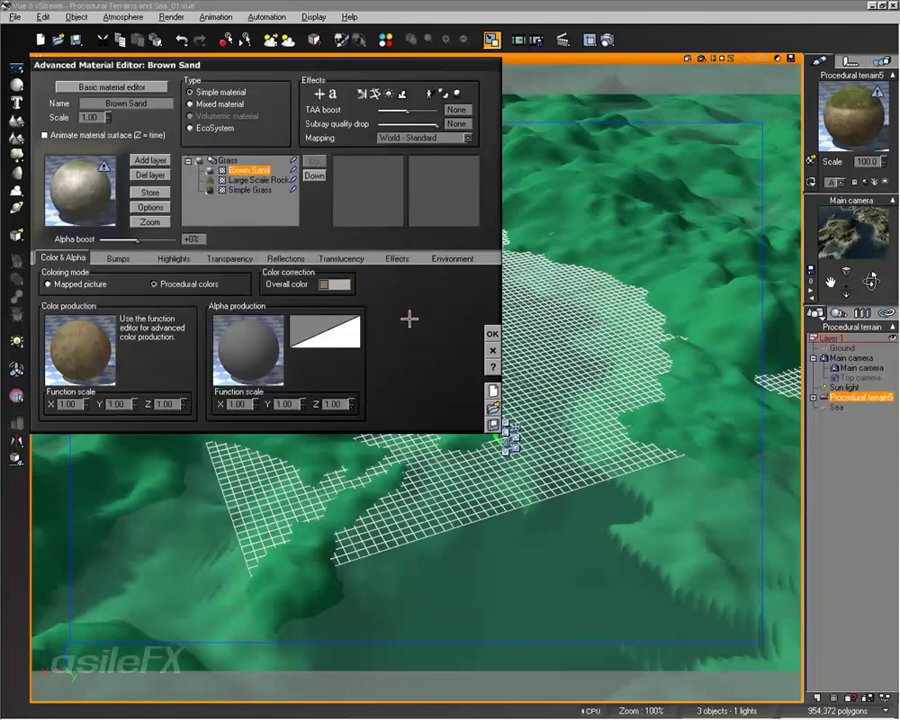
pyautogui.click(492, 333)
# Reframe the main camera to look down on the peninsula and surrounding islands from farther away, and run a quick render
pyautogui.moveTo(593, 357); pyautogui.dragTo(572, 313, button='right')
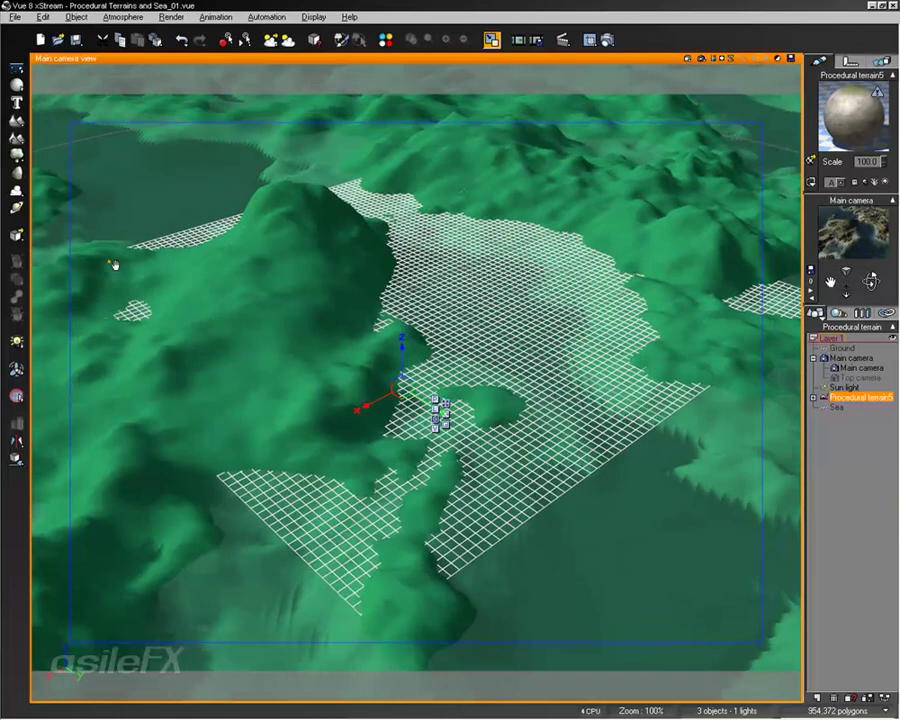
pyautogui.moveTo(110, 261)
pyautogui.mouseDown(button='right')
pyautogui.moveTo(337, 304)
pyautogui.moveTo(359, 368)
pyautogui.mouseUp(button='right')
pyautogui.scroll(1, 359, 368)
pyautogui.rightClick(359, 368)
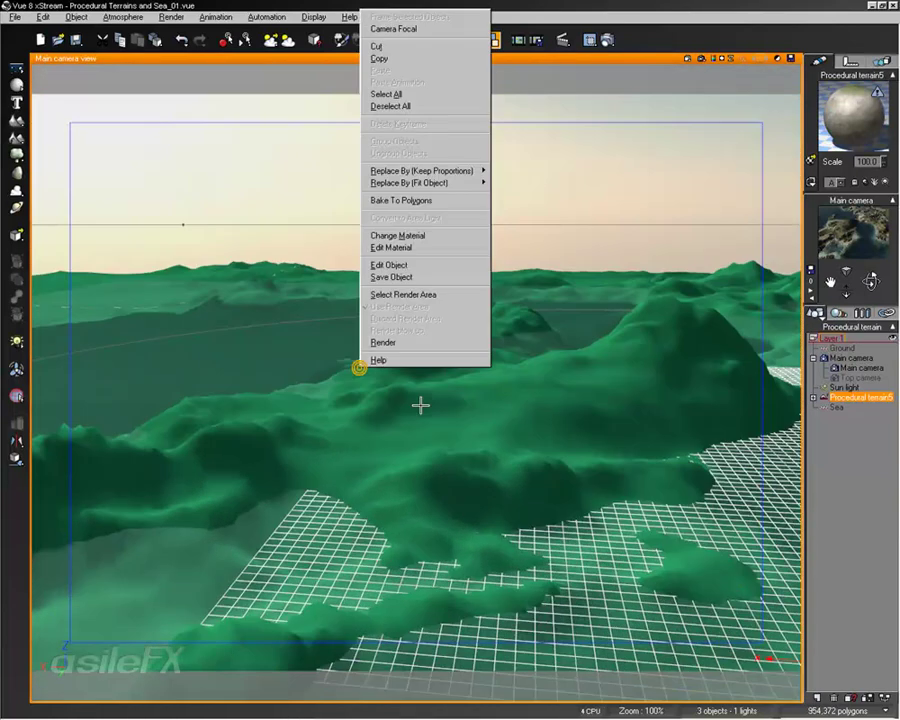
pyautogui.click(646, 214)
pyautogui.scroll(5, 572, 377)
pyautogui.moveTo(572, 377); pyautogui.dragTo(265, 279, button='right')
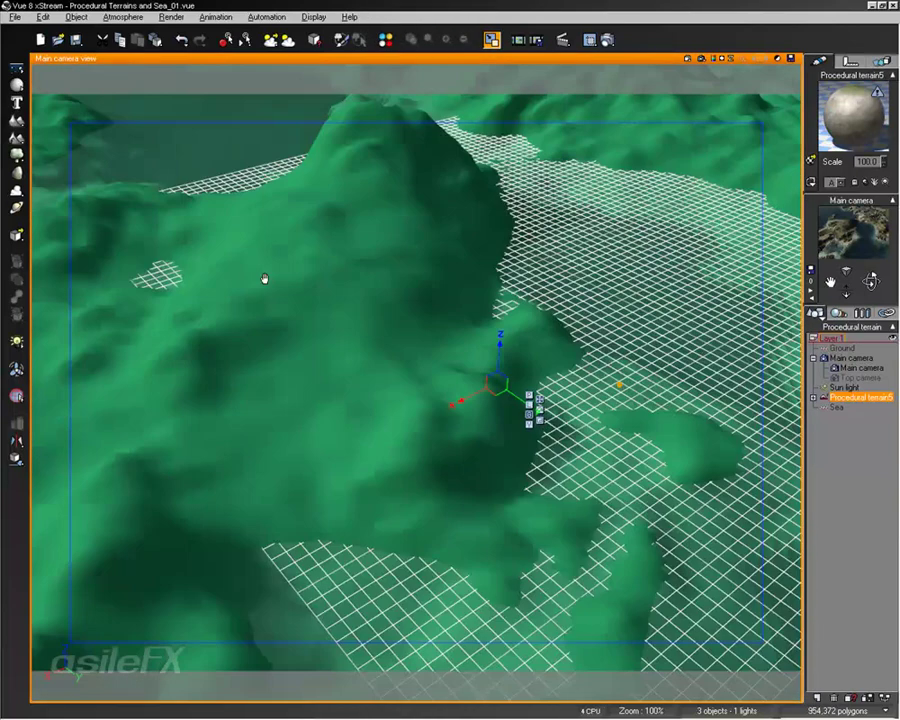
pyautogui.moveTo(619, 384); pyautogui.dragTo(564, 313, button='right')
pyautogui.scroll(-2, 564, 313)
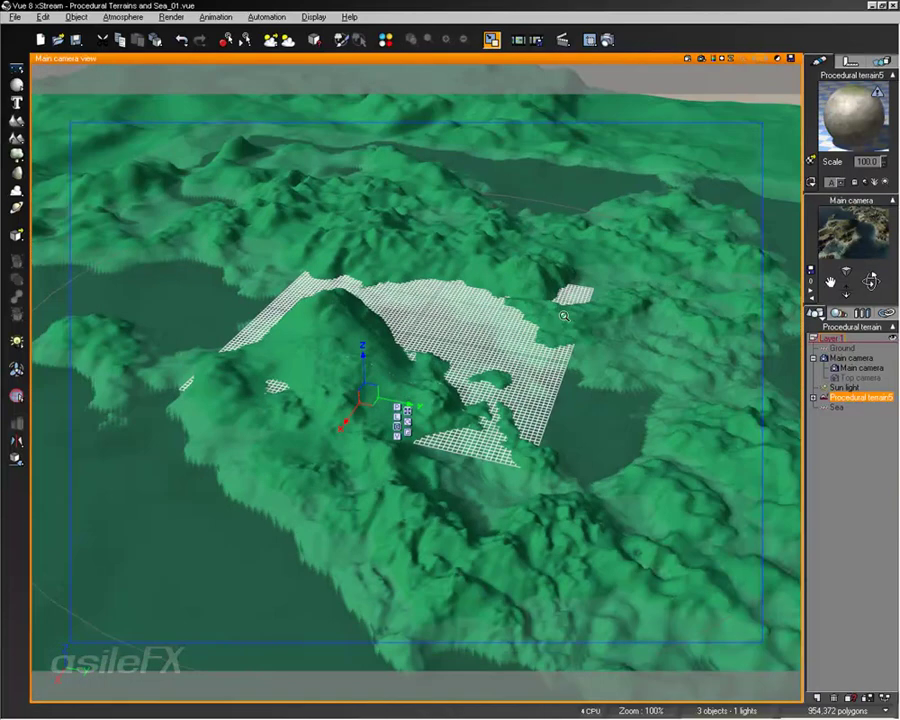
pyautogui.scroll(2, 557, 320)
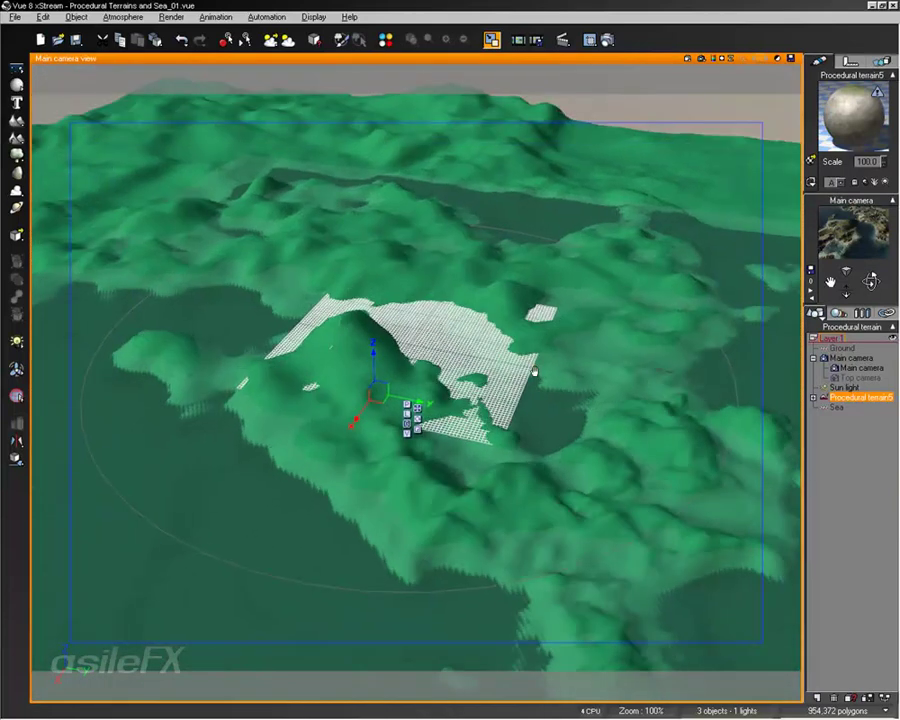
pyautogui.scroll(2, 553, 303)
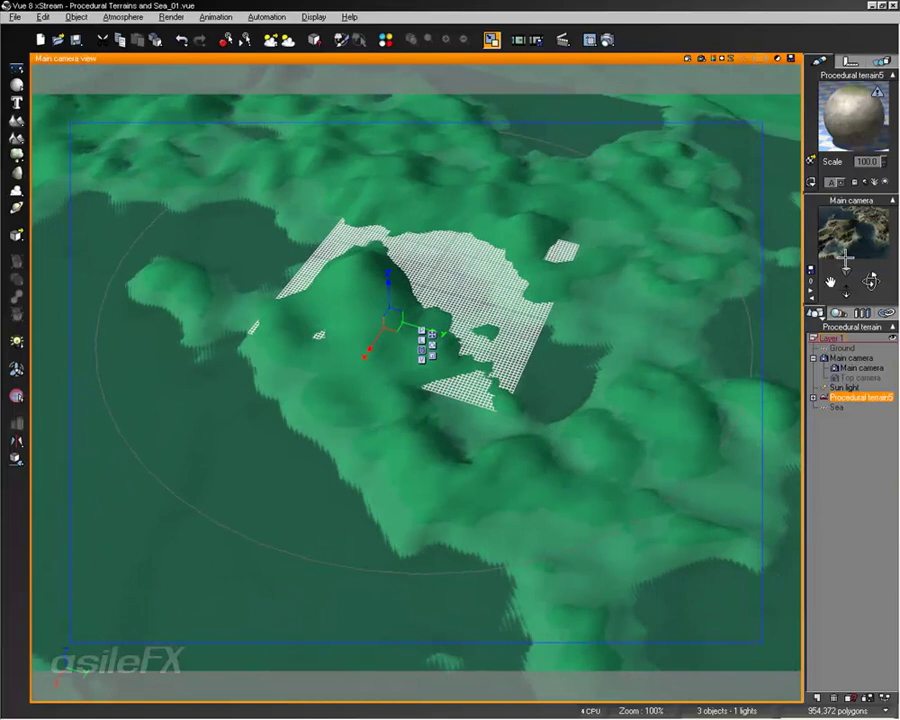
pyautogui.scroll(2, 524, 310)
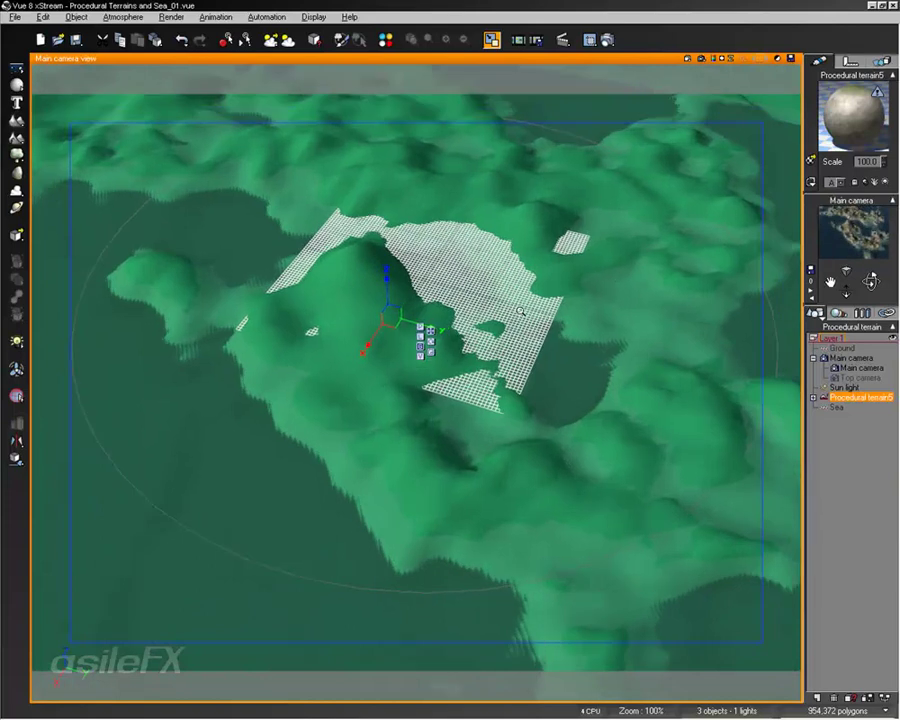
pyautogui.scroll(4, 521, 312)
pyautogui.scroll(-3, 521, 312)
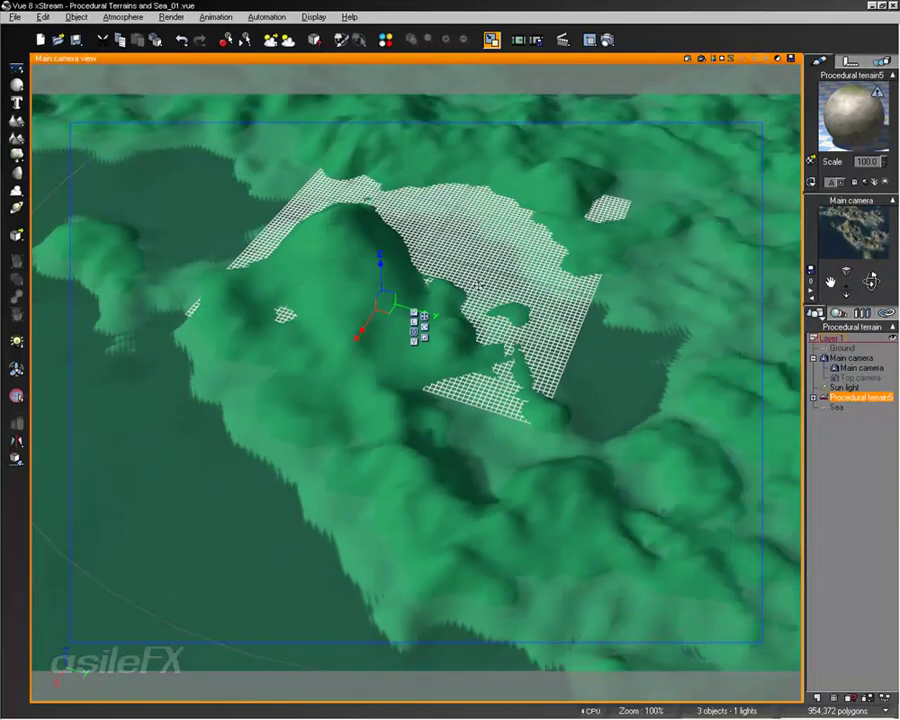
pyautogui.moveTo(478, 286); pyautogui.dragTo(412, 247, button='right')
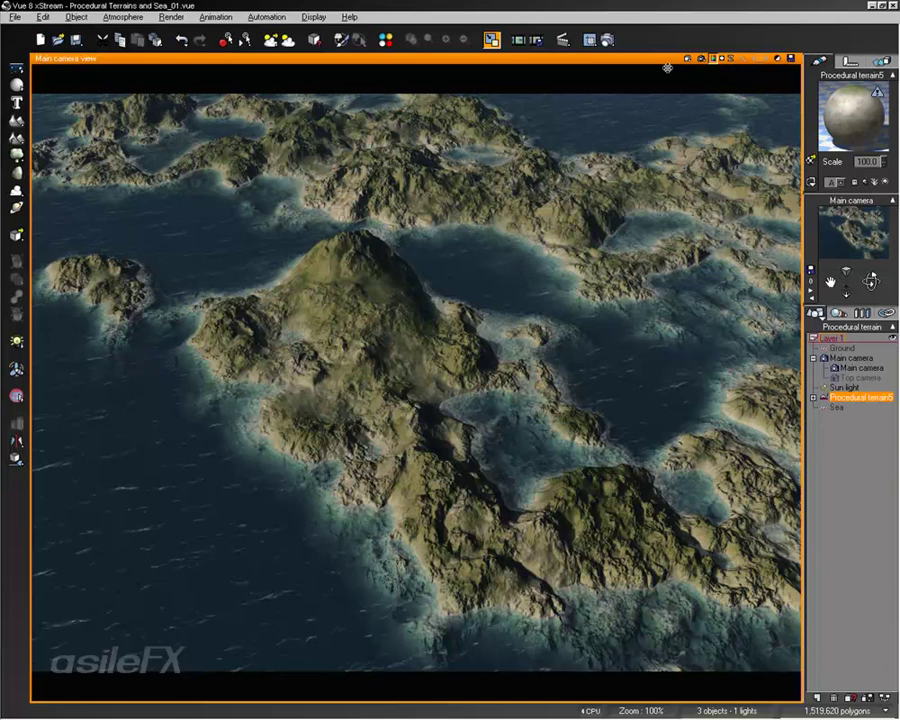
# Replace the Sea object's material with Wavy Shore from the MetaWaters collection under Liquids
pyautogui.click(836, 406)
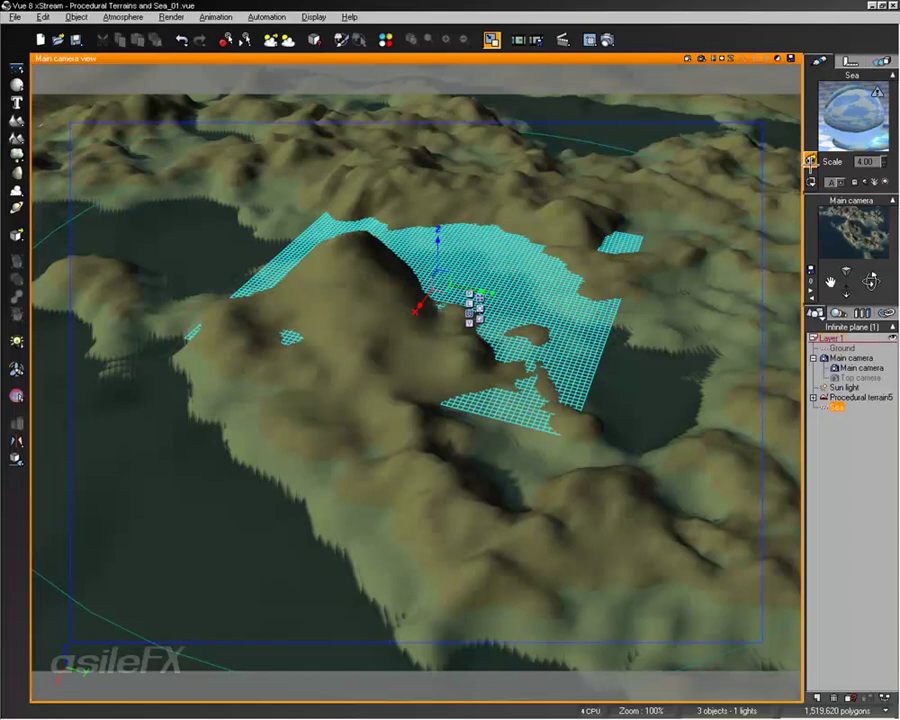
pyautogui.click(811, 161)
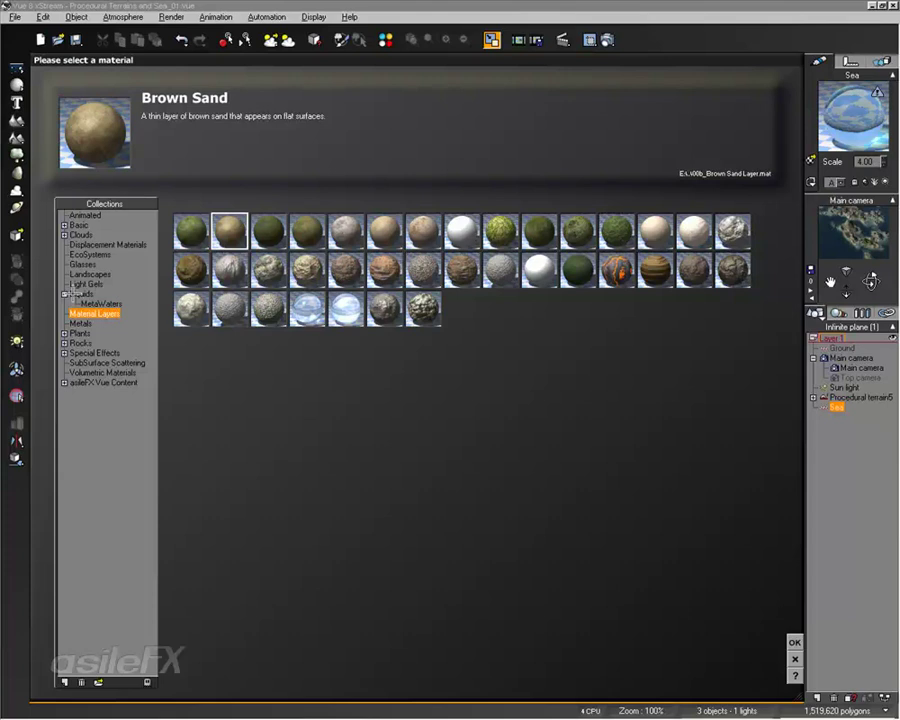
pyautogui.click(64, 294)
pyautogui.click(64, 294)
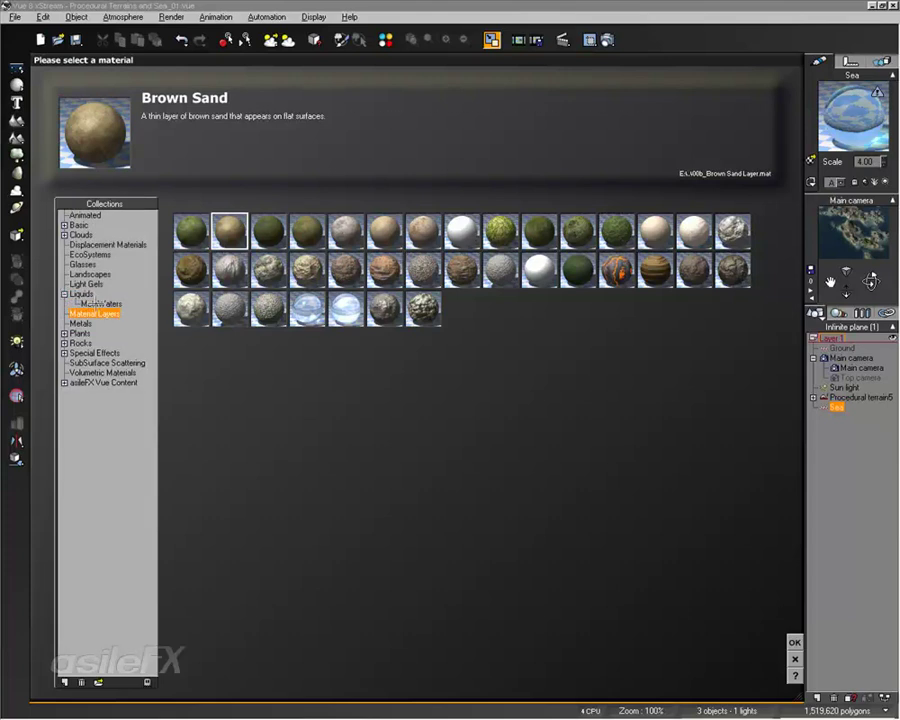
pyautogui.click(84, 303)
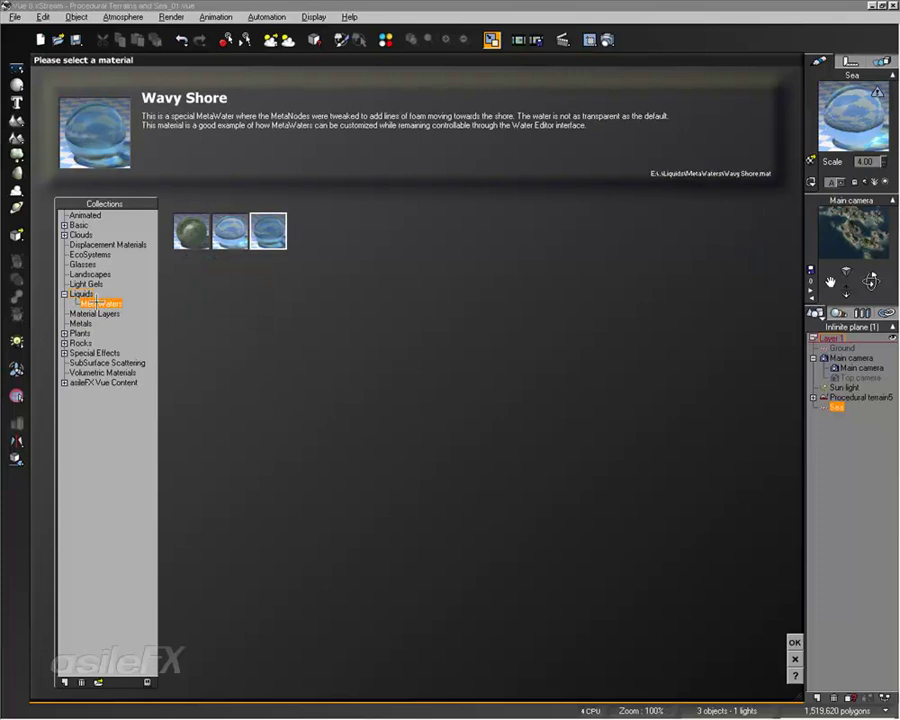
pyautogui.click(230, 231)
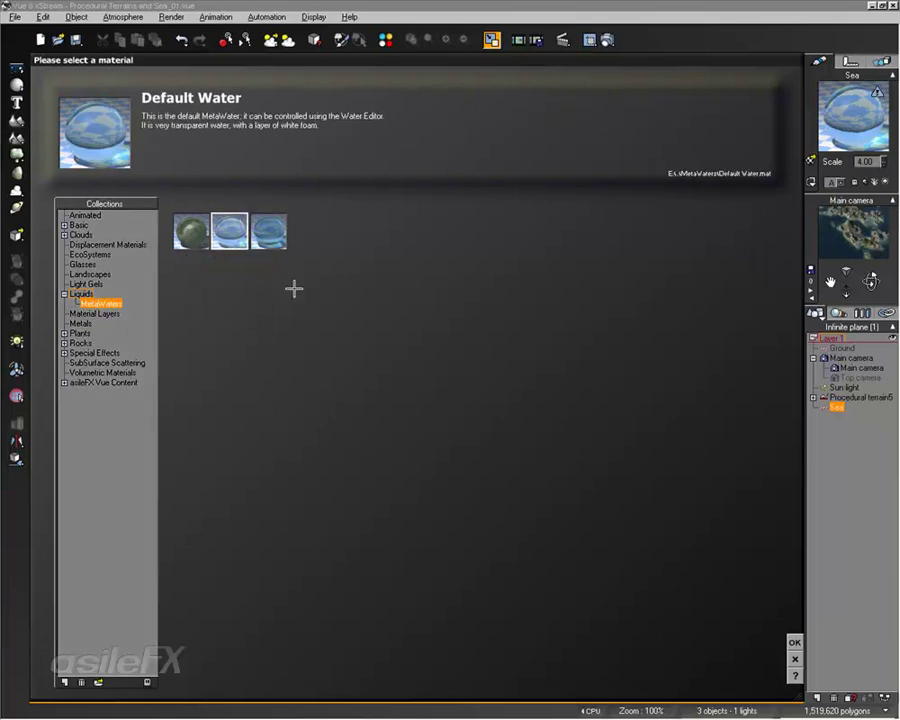
pyautogui.click(191, 231)
pyautogui.click(268, 231)
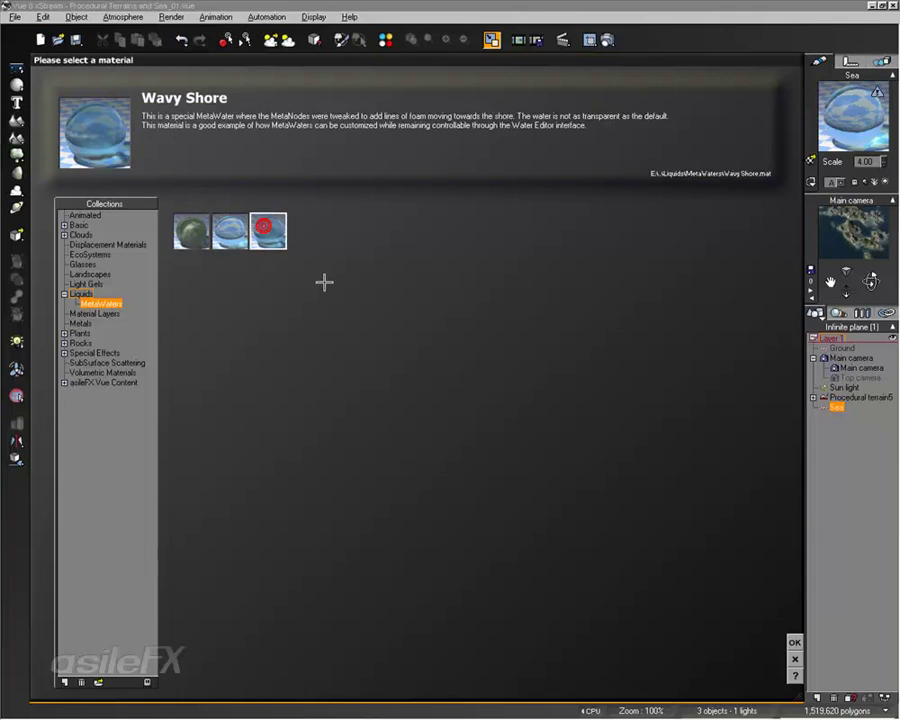
pyautogui.click(792, 641)
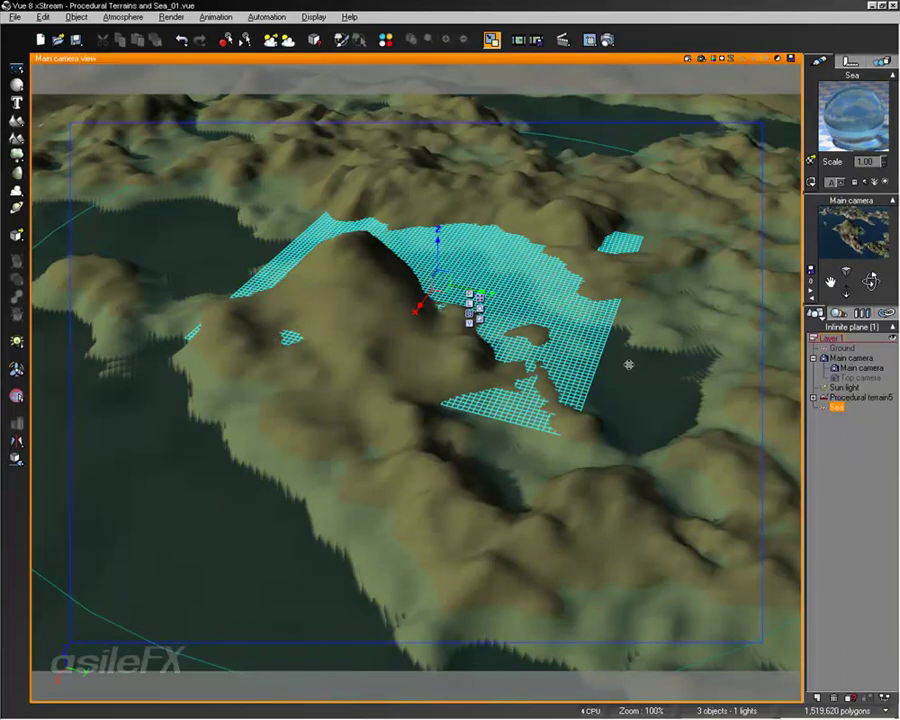
# Bring the main camera down close to the shoreline and run a quick render of the new water, stopping it partway
pyautogui.scroll(10, 481, 432)
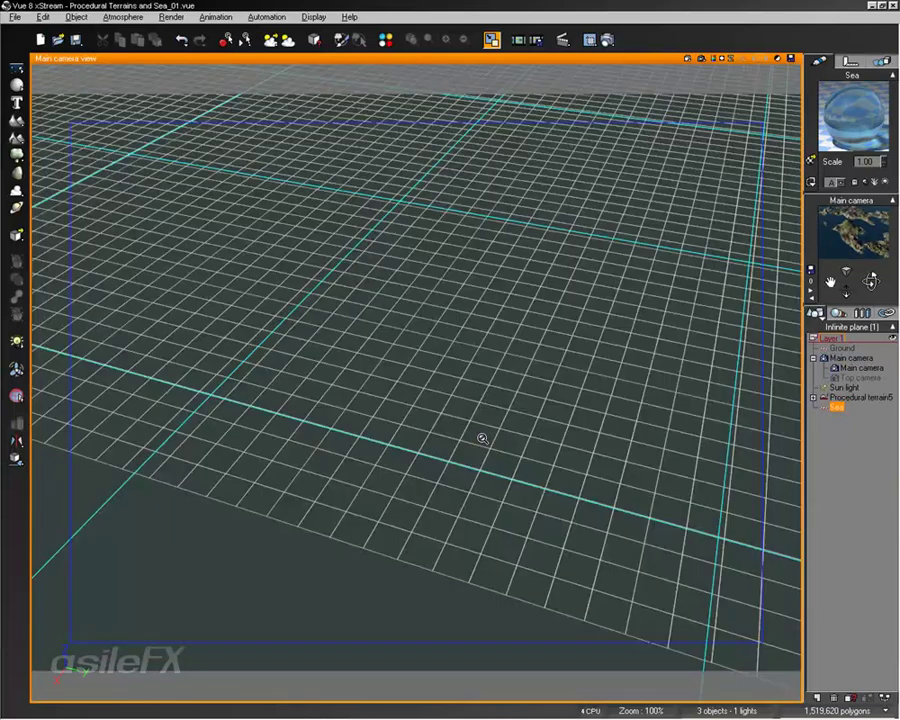
pyautogui.scroll(3, 481, 438)
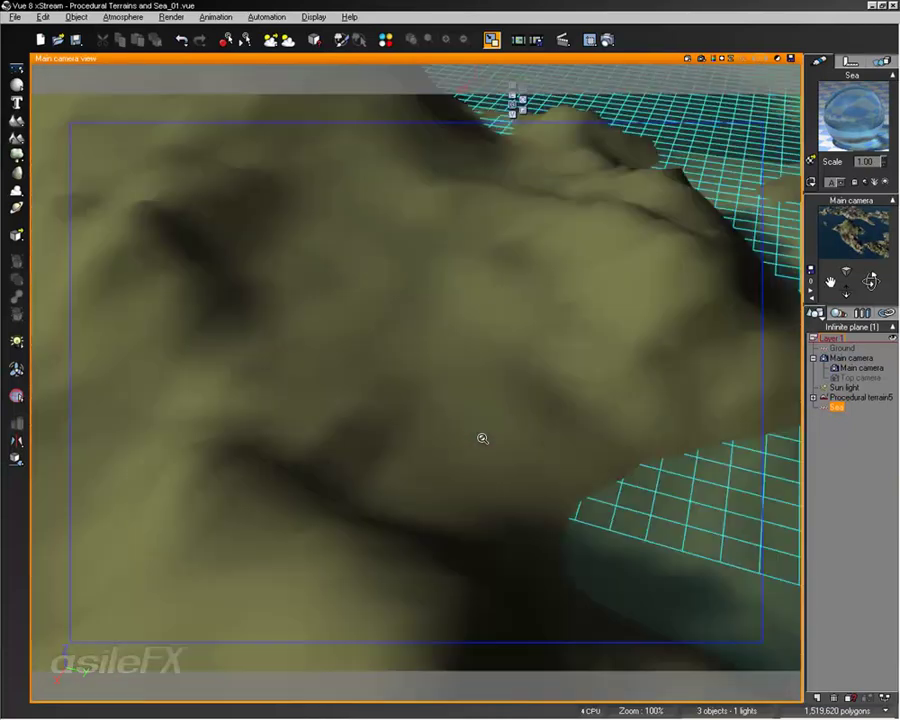
pyautogui.moveTo(640, 344)
pyautogui.mouseDown(button='middle')
pyautogui.moveTo(402, 462)
pyautogui.moveTo(72, 257)
pyautogui.moveTo(746, 458)
pyautogui.moveTo(300, 330)
pyautogui.moveTo(74, 235)
pyautogui.moveTo(357, 279)
pyautogui.moveTo(80, 236)
pyautogui.moveTo(390, 538)
pyautogui.moveTo(341, 576)
pyautogui.moveTo(340, 543)
pyautogui.moveTo(627, 372)
pyautogui.moveTo(607, 382)
pyautogui.mouseUp(button='middle')
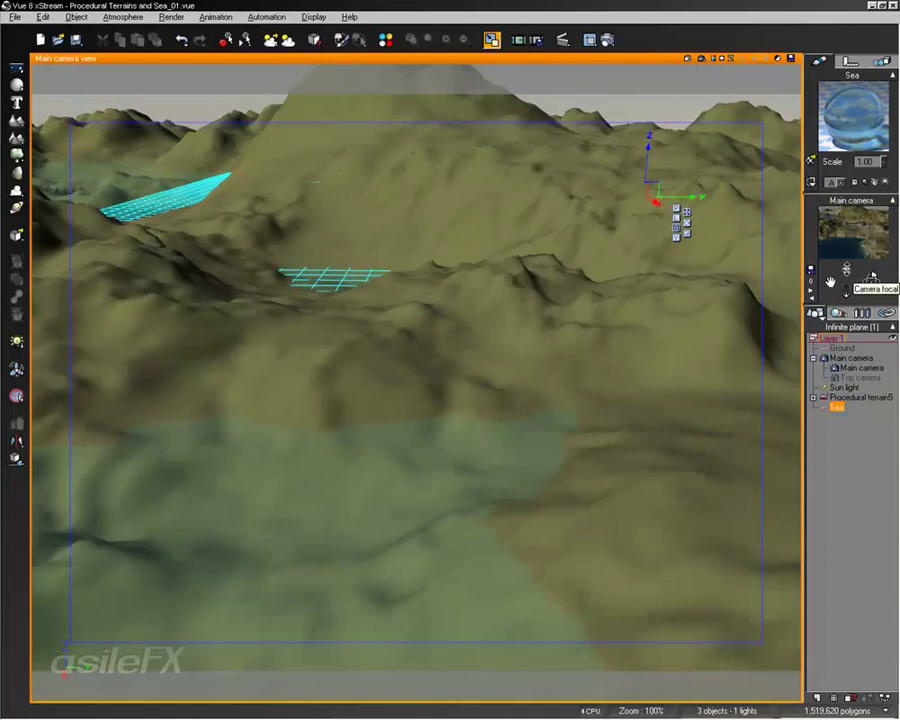
pyautogui.moveTo(553, 401); pyautogui.dragTo(410, 215, button='middle')
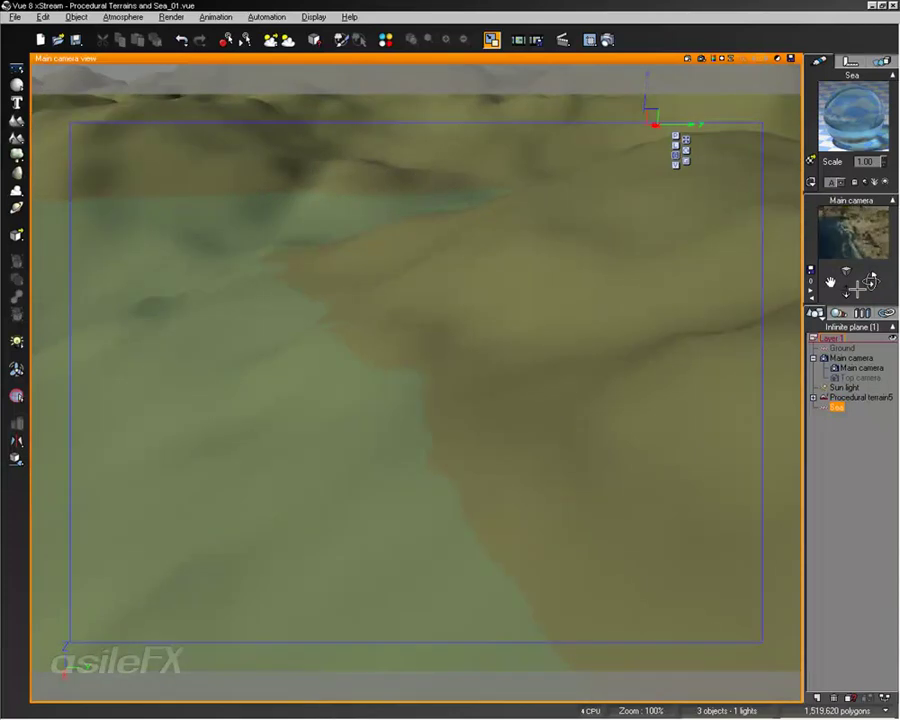
pyautogui.moveTo(612, 303); pyautogui.dragTo(558, 270, button='middle')
pyautogui.click(701, 58)
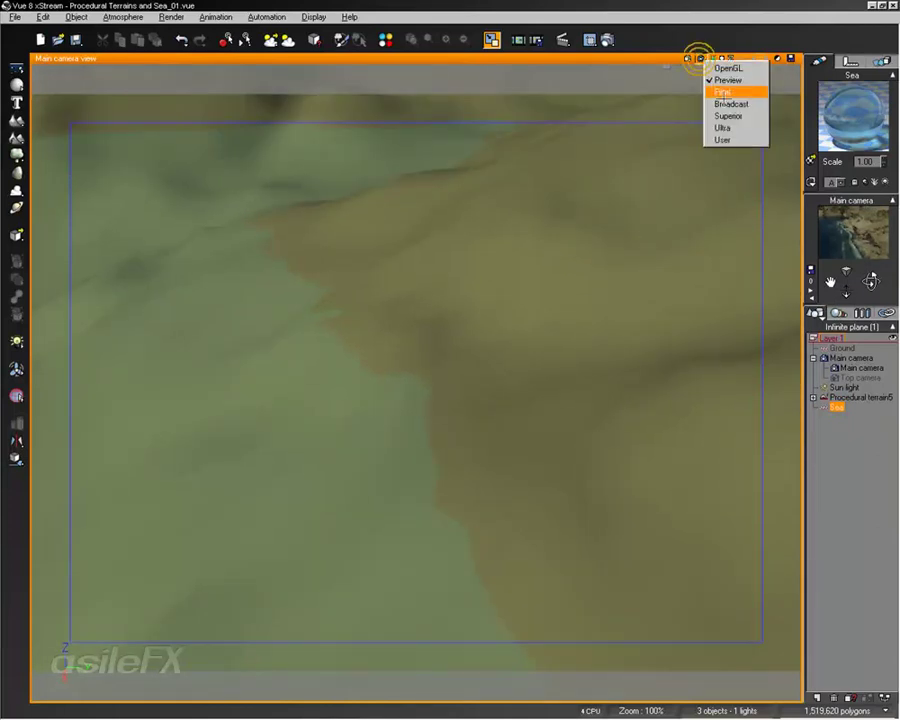
pyautogui.click(700, 48)
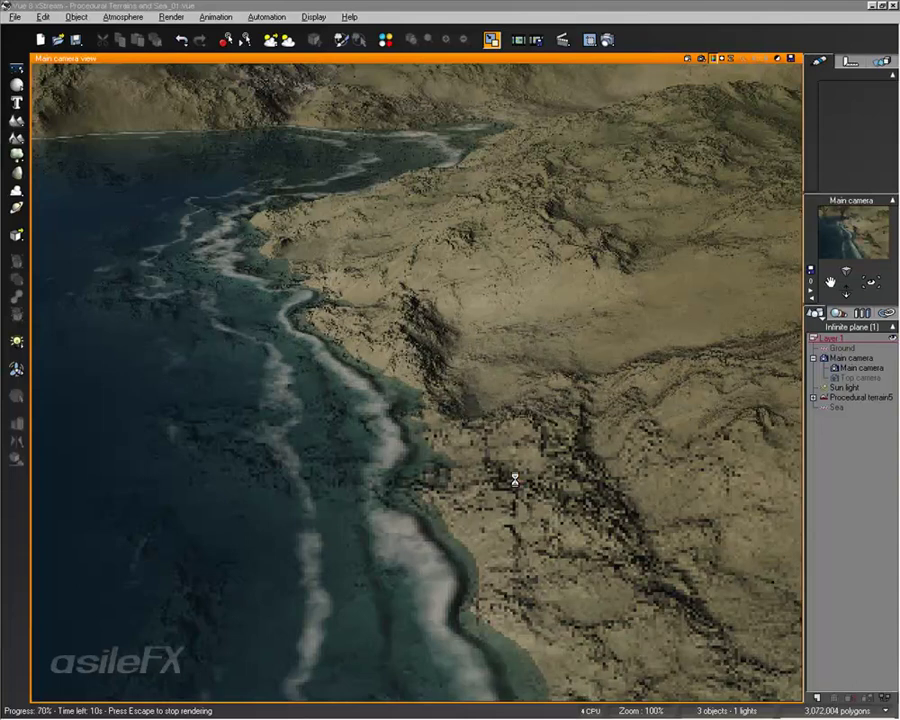
pyautogui.press('Escape')
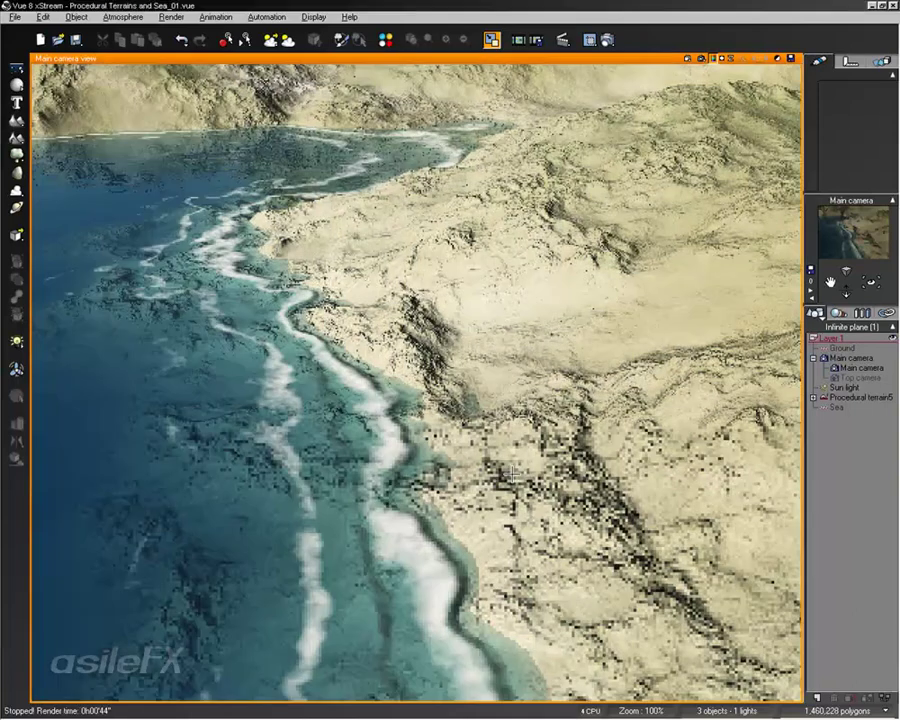
# Show the timeline, add a position keyframe to the main camera at 4 seconds, and return to the start of the animation
pyautogui.press('F5')
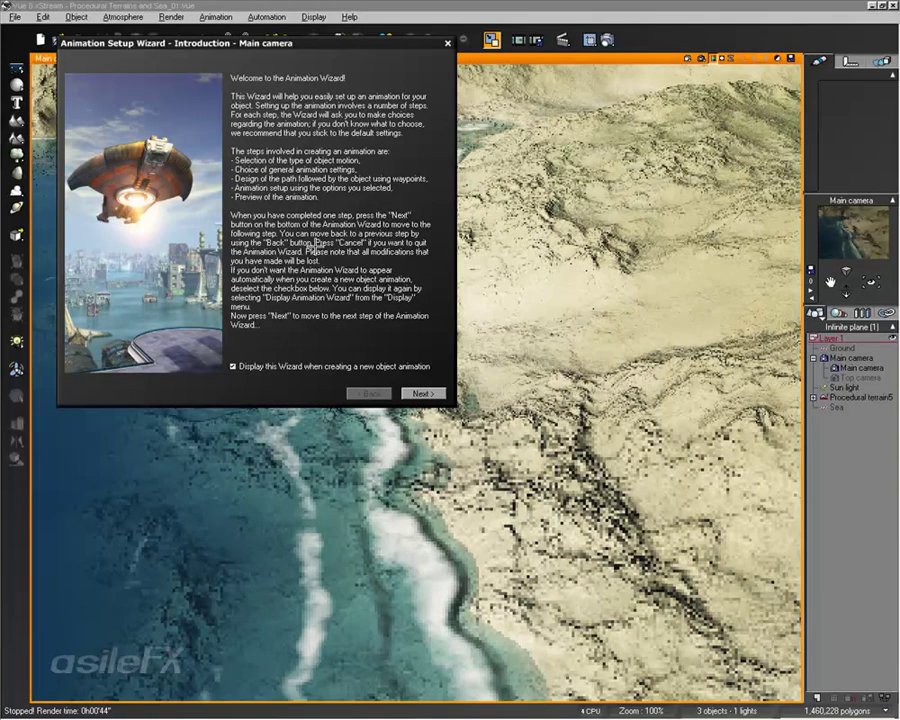
pyautogui.press('Escape')
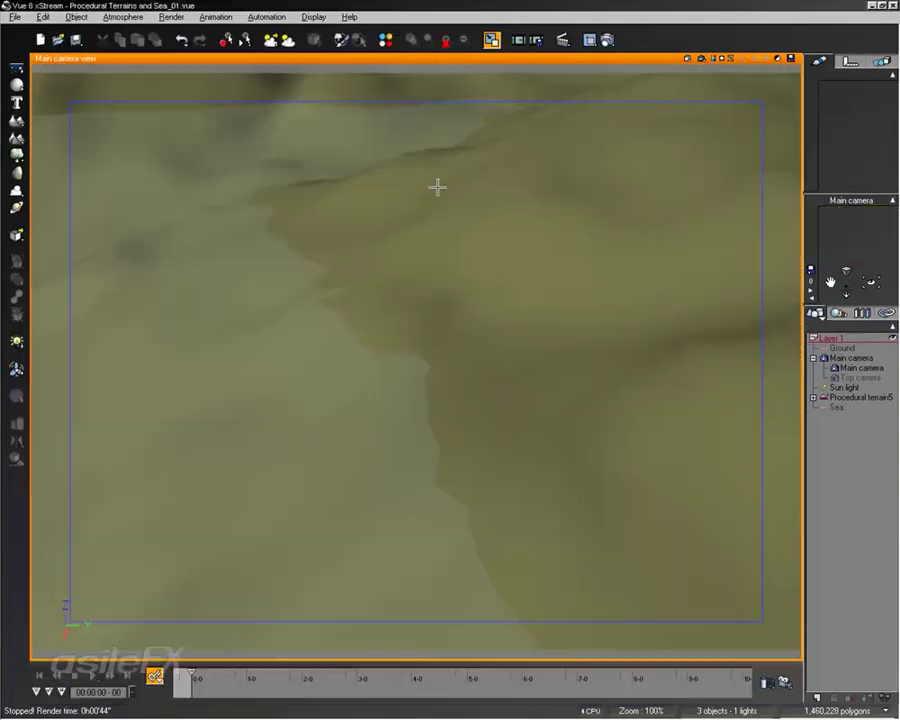
pyautogui.moveTo(191, 669); pyautogui.dragTo(411, 680)
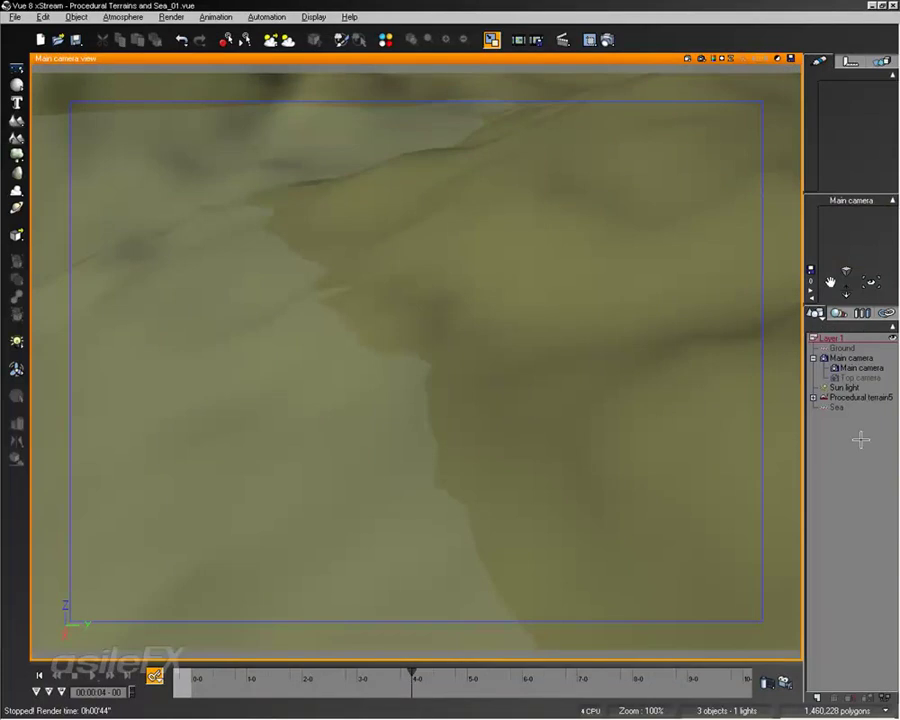
pyautogui.click(847, 367)
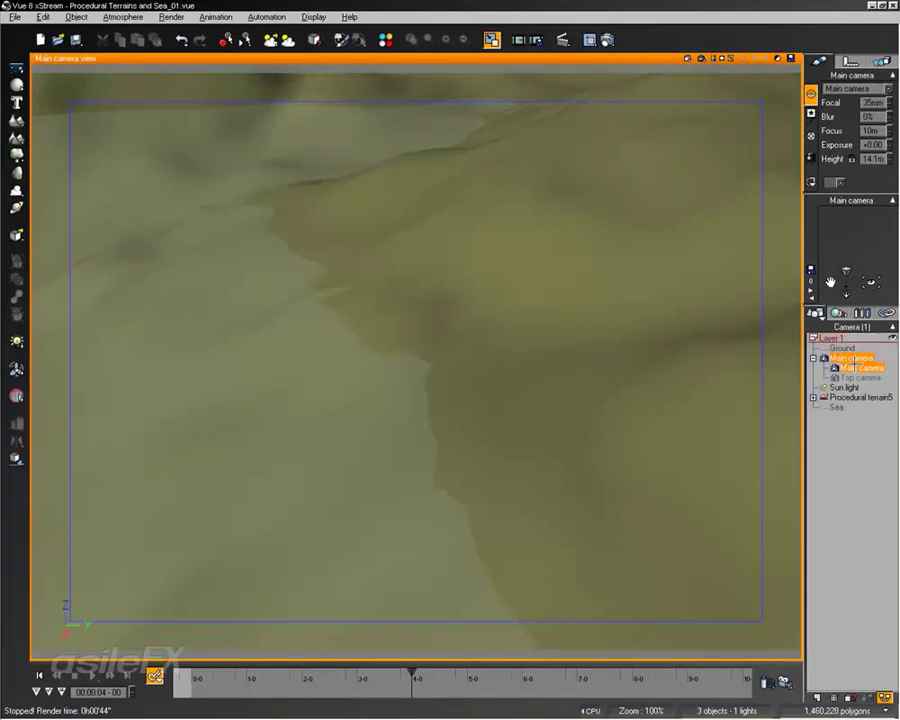
pyautogui.click(155, 677)
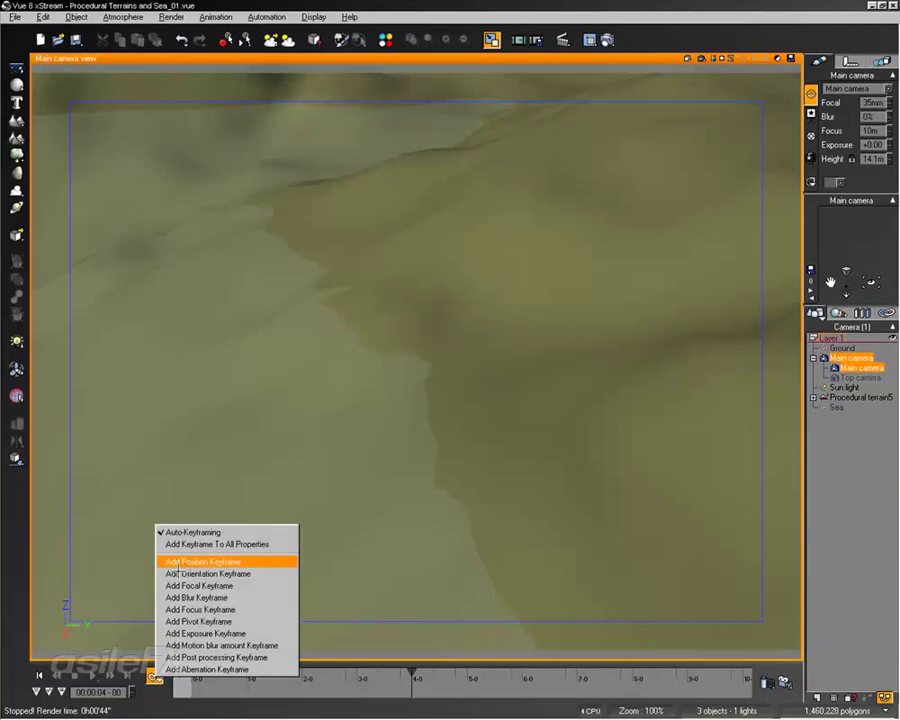
pyautogui.click(200, 562)
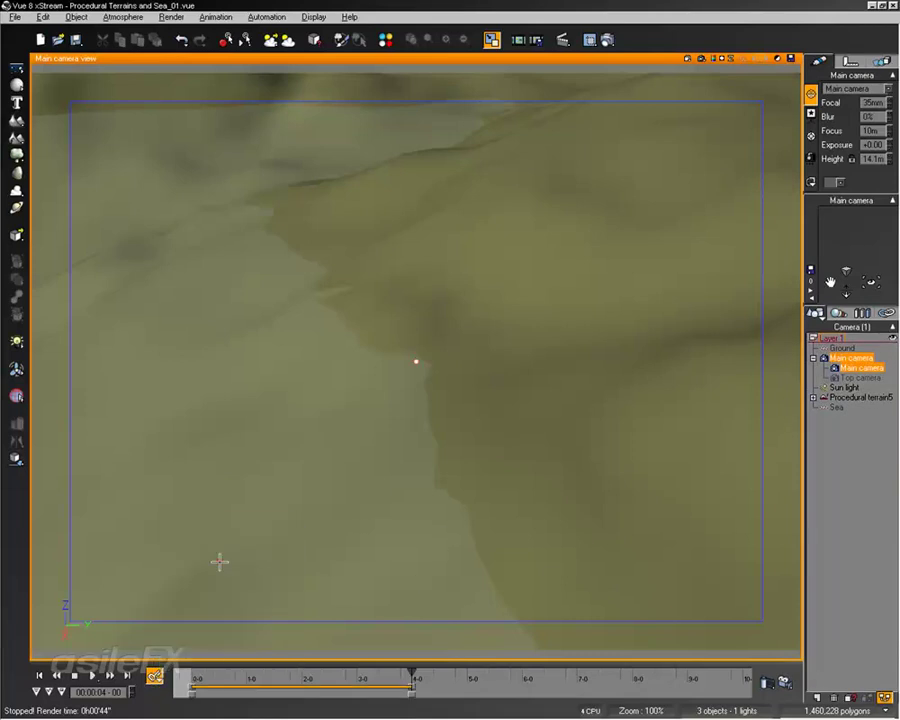
pyautogui.moveTo(411, 676); pyautogui.dragTo(188, 675)
# Set the animation preview size to 2x and generate the preview, aborting the rendering partway through
pyautogui.click(767, 683)
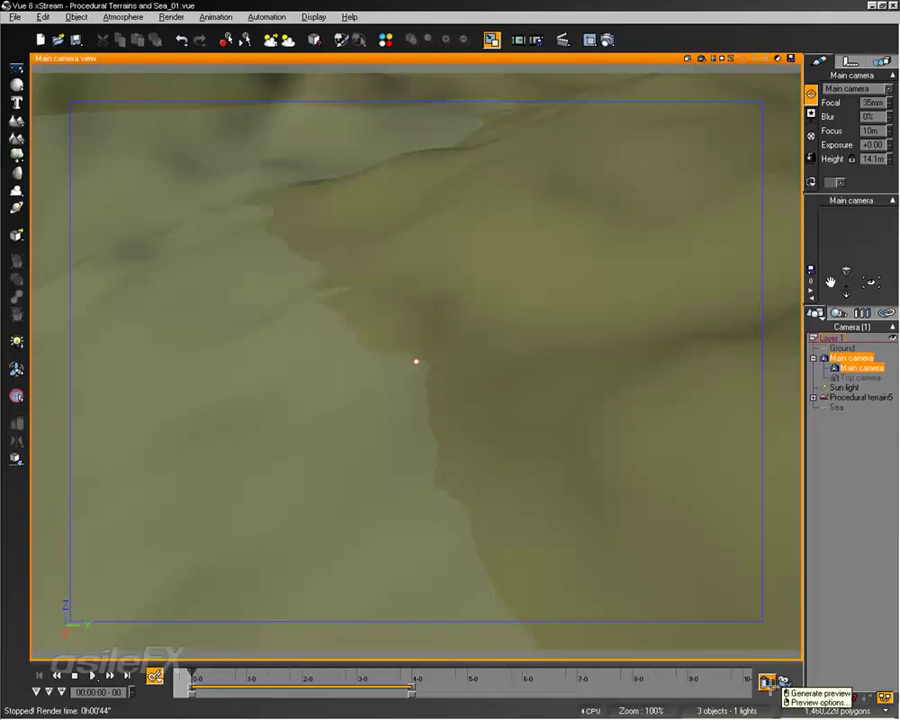
pyautogui.click(818, 703)
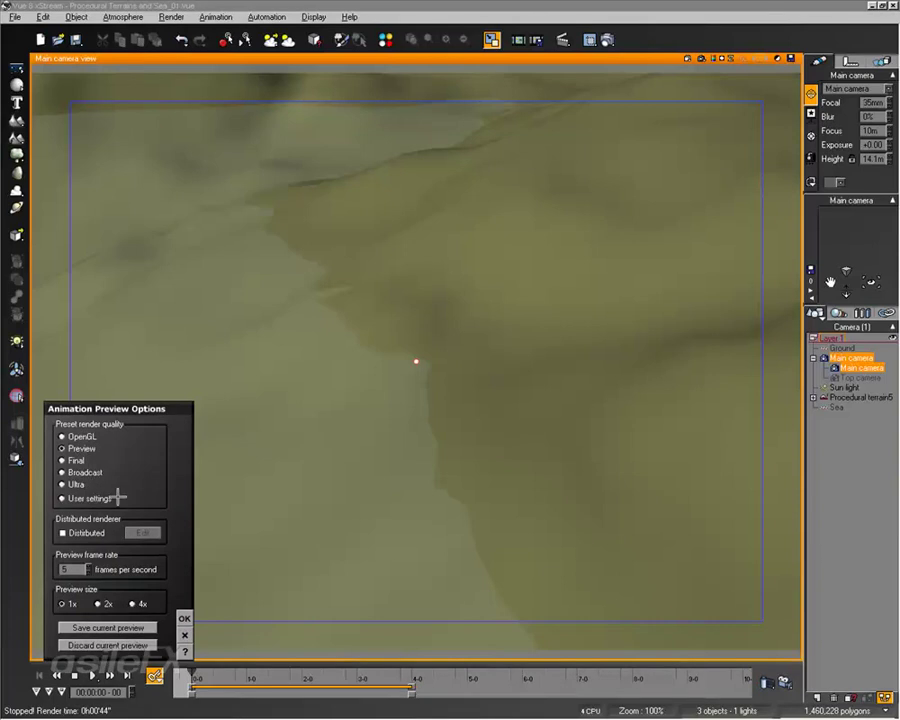
pyautogui.click(133, 604)
pyautogui.click(106, 603)
pyautogui.click(184, 618)
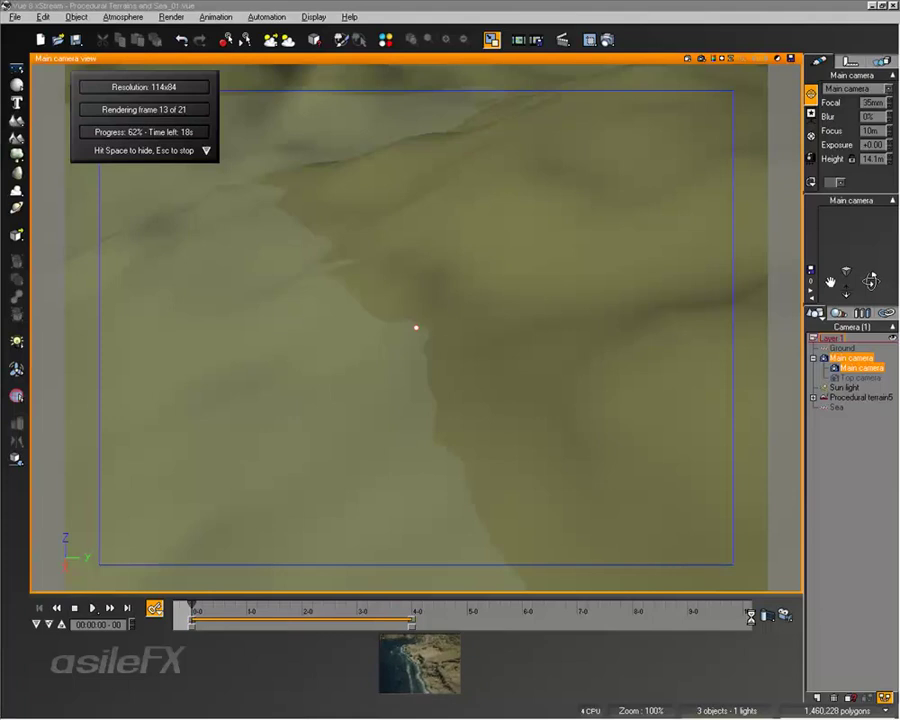
pyautogui.press('Escape')
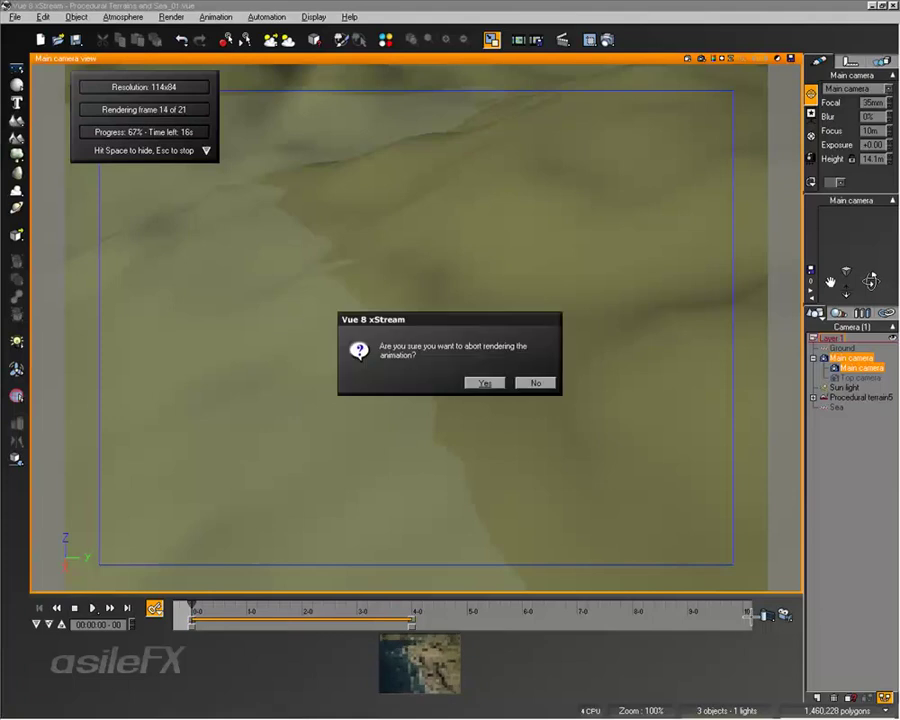
pyautogui.click(492, 381)
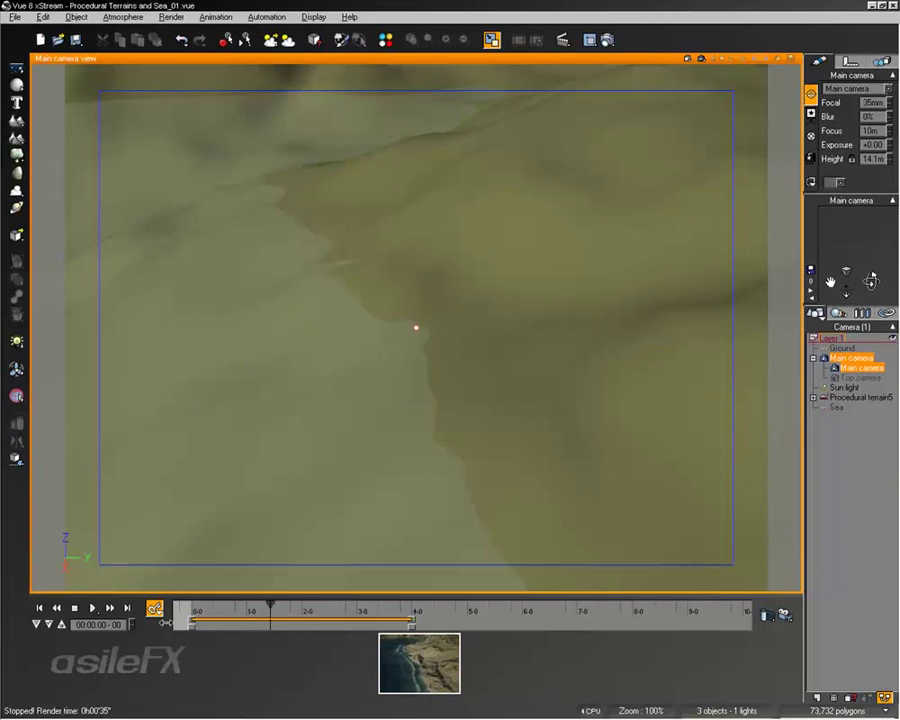
# Play and scrub through the generated preview frames to examine the shoreline waves, then return to the first frame
pyautogui.click(91, 608)
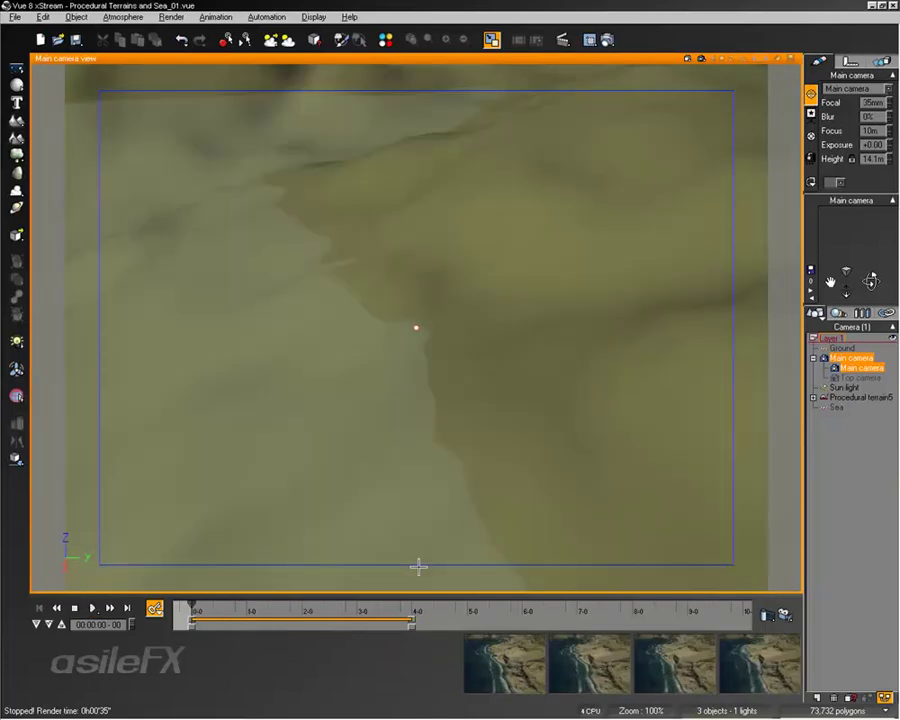
pyautogui.moveTo(192, 606); pyautogui.dragTo(260, 612)
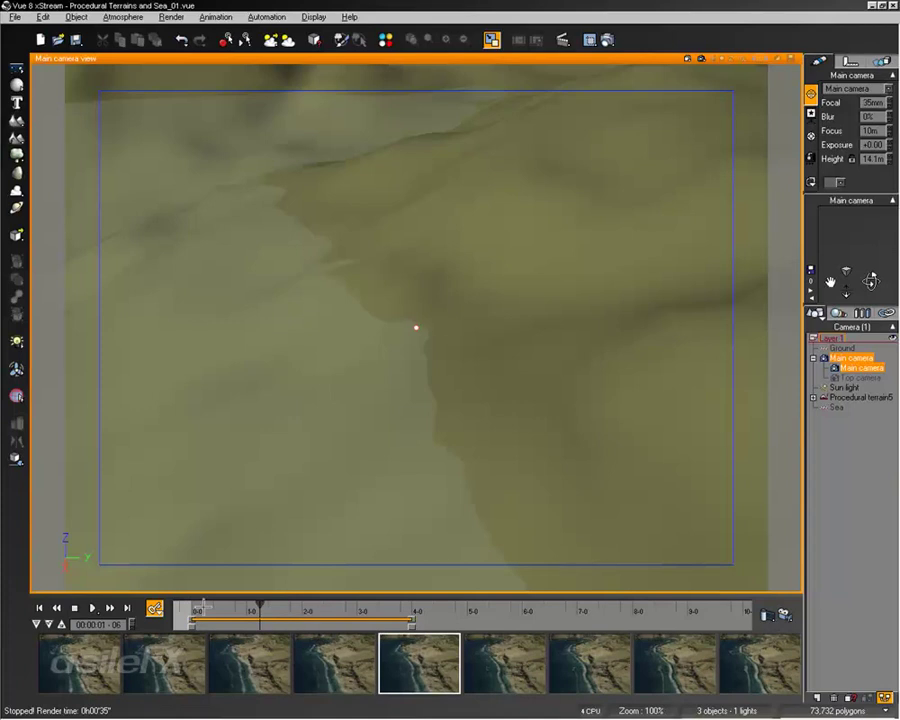
pyautogui.click(39, 608)
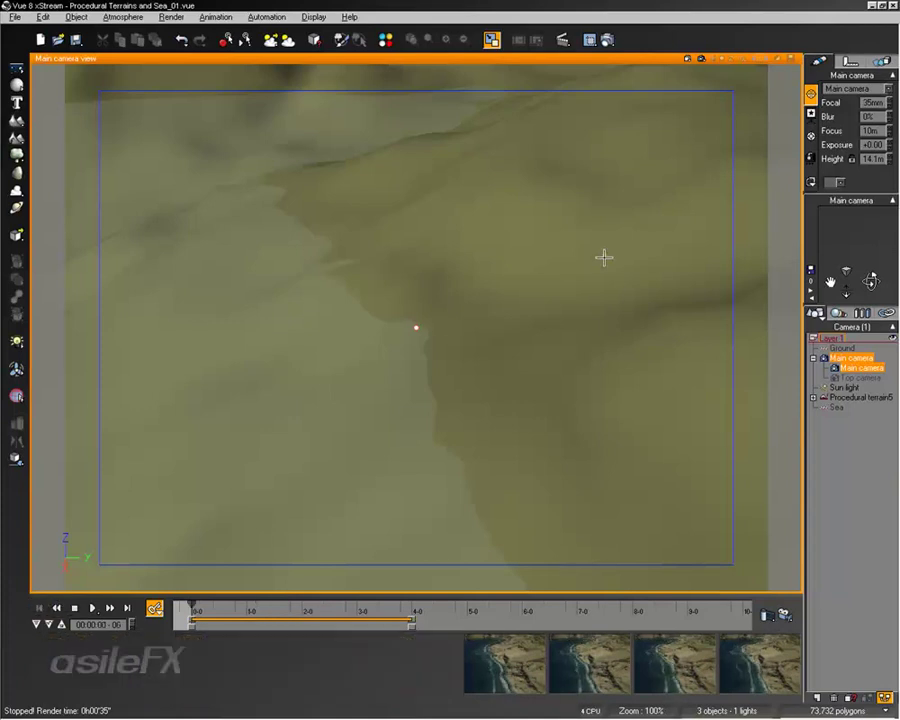
# Reframe the main camera at the start of the animation to view the peninsula and islands from high up and farther away
pyautogui.moveTo(604, 258); pyautogui.dragTo(597, 297, button='right')
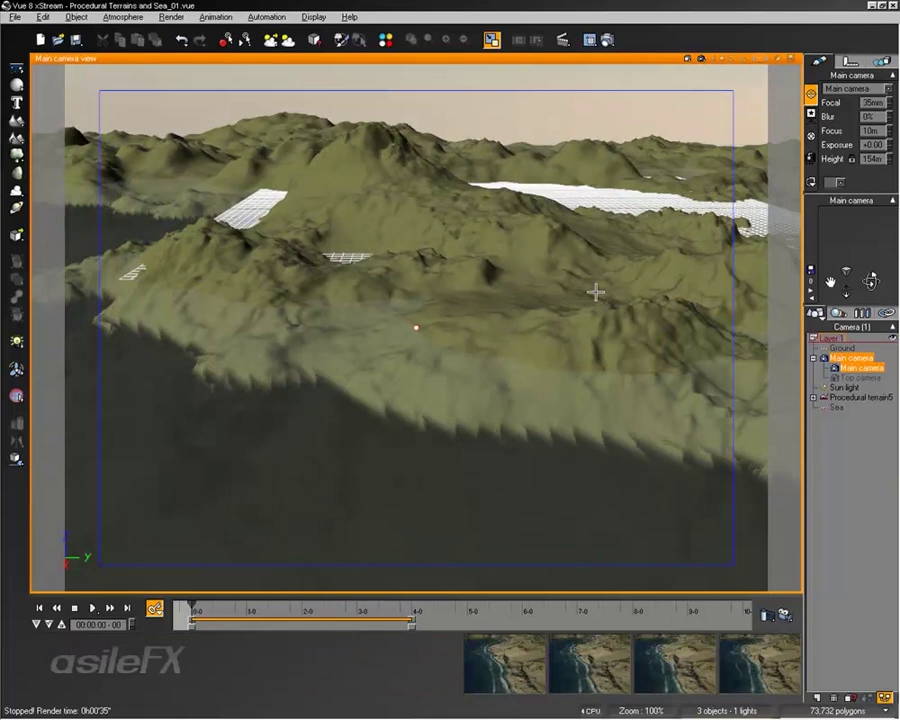
pyautogui.keyDown('ctrl'); pyautogui.moveTo(585, 276); pyautogui.dragTo(575, 266, button='right'); pyautogui.keyUp('ctrl')
pyautogui.moveTo(576, 236); pyautogui.dragTo(345, 455, button='middle')
pyautogui.keyDown('ctrl'); pyautogui.moveTo(452, 346); pyautogui.dragTo(450, 340, button='right'); pyautogui.keyUp('ctrl')
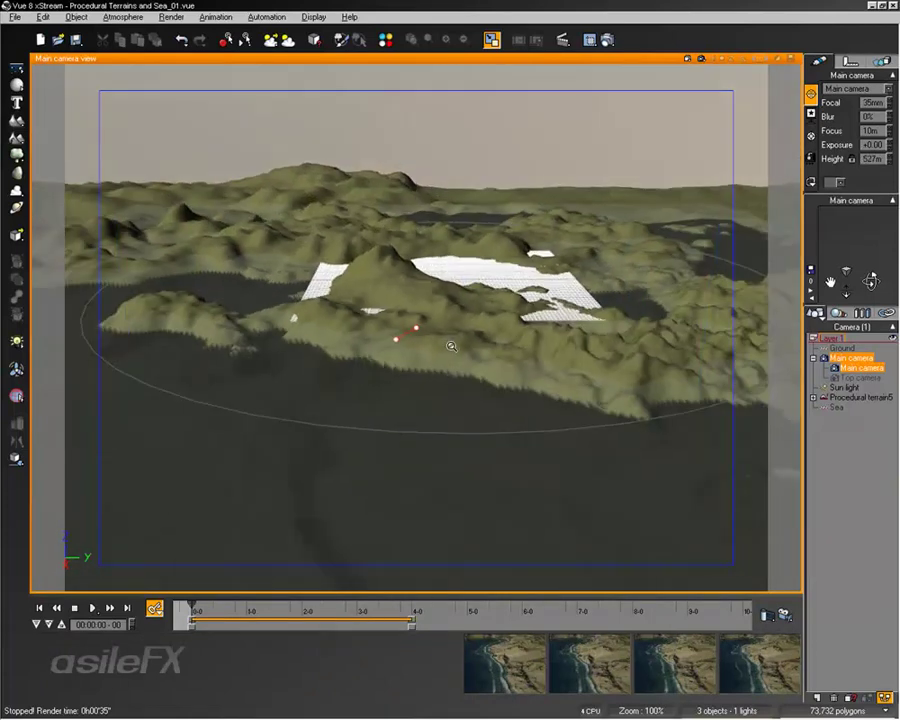
pyautogui.moveTo(277, 311); pyautogui.dragTo(412, 331, button='right')
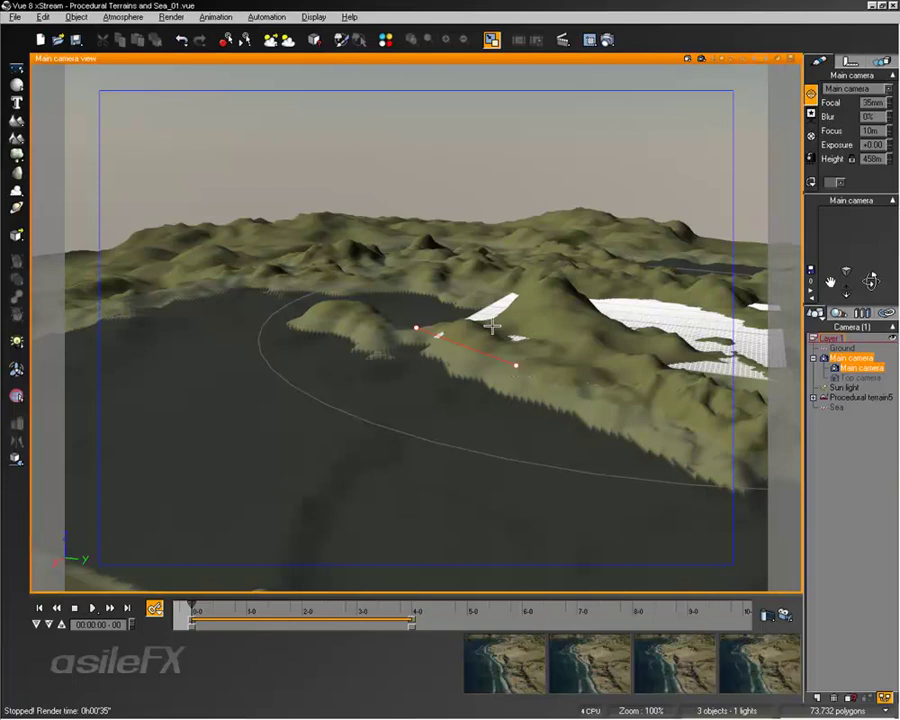
pyautogui.moveTo(446, 352); pyautogui.dragTo(331, 301, button='right')
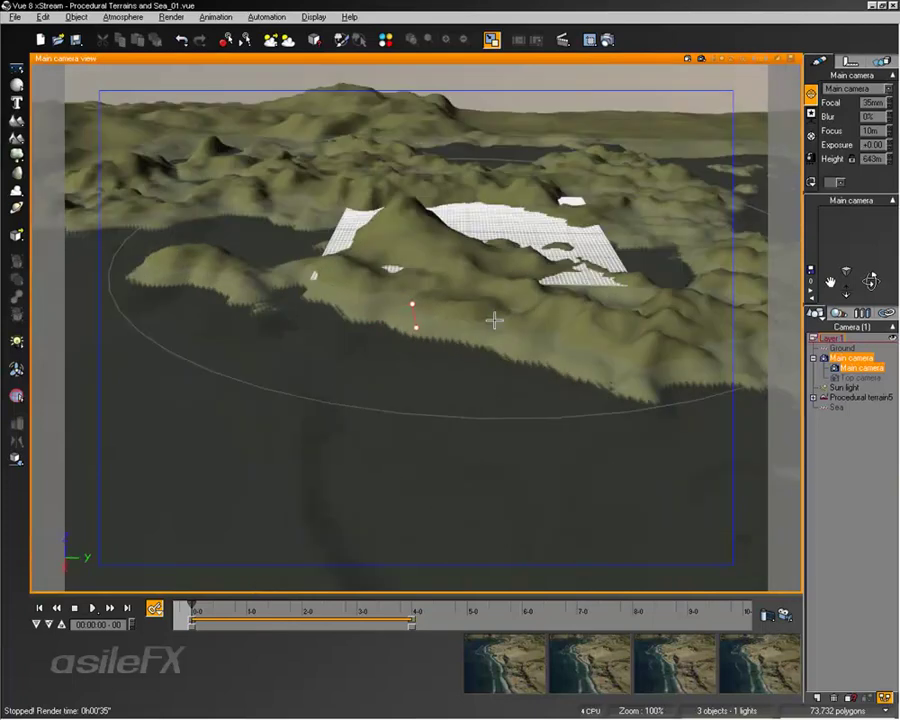
pyautogui.moveTo(490, 307); pyautogui.dragTo(603, 330, button='right')
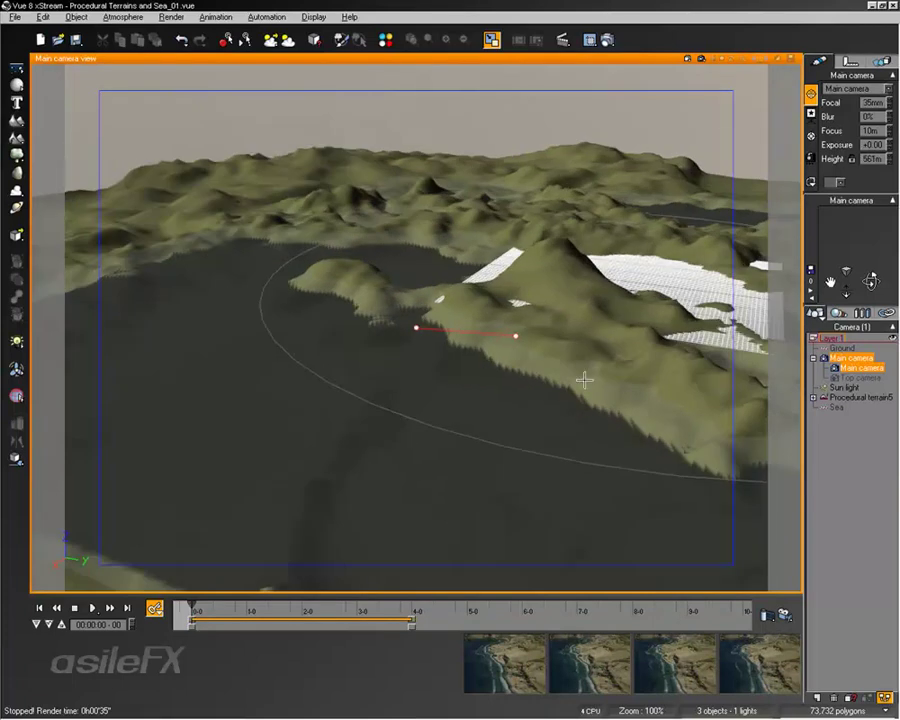